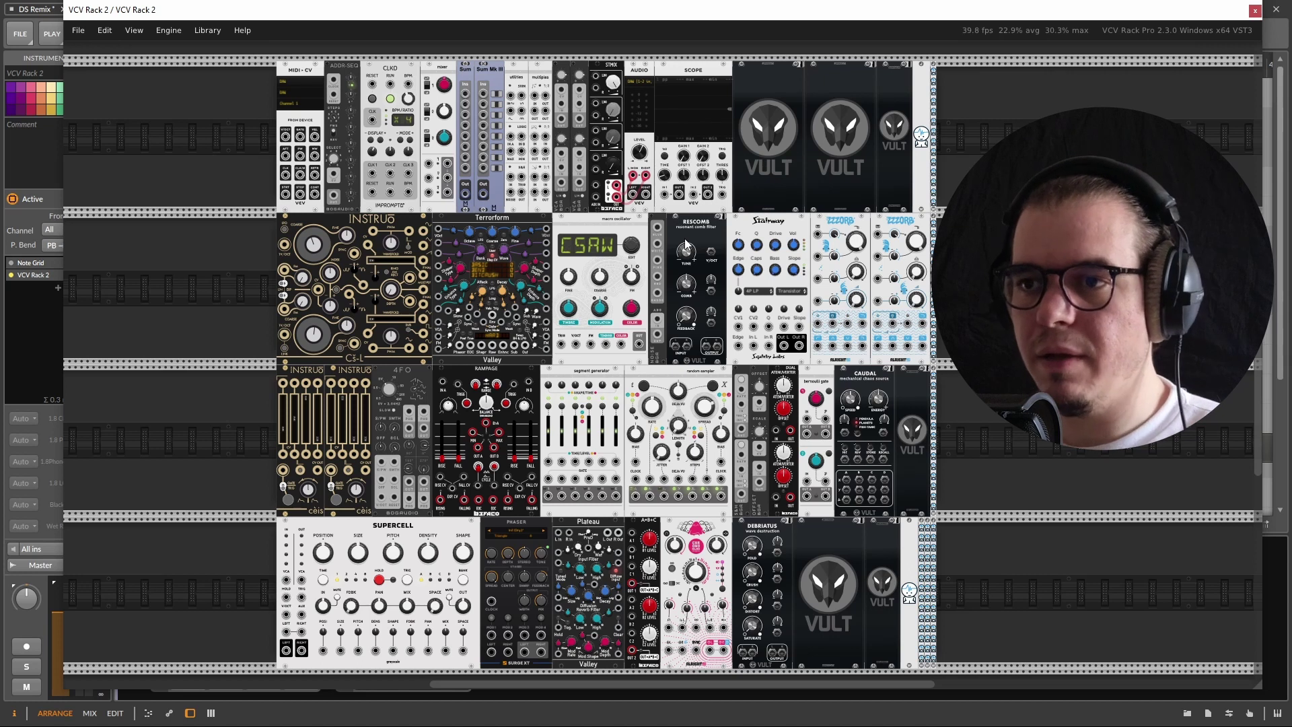
Examine the rack's module layout, focusing on the Terrorform oscillator and its neighbouring macro oscillator
scroll(324, 210, up, 2)
scroll(521, 274, down, 2)
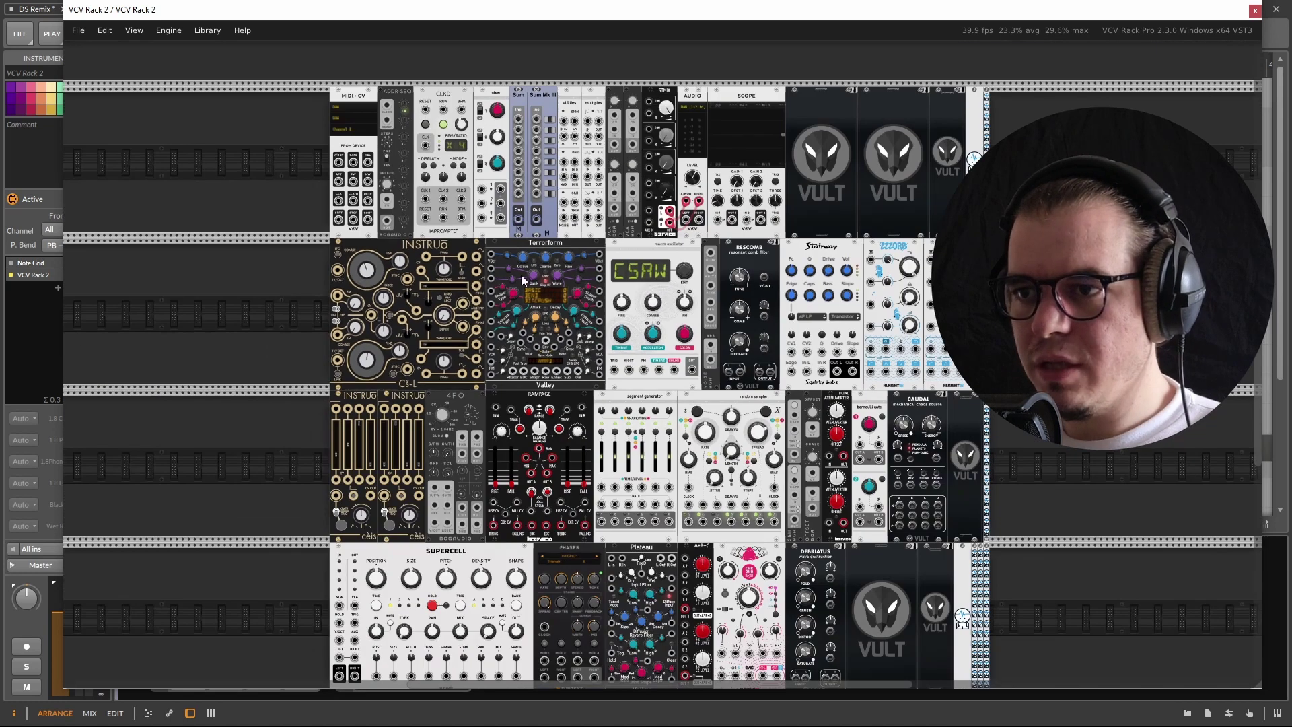
scroll(522, 275, up, 3)
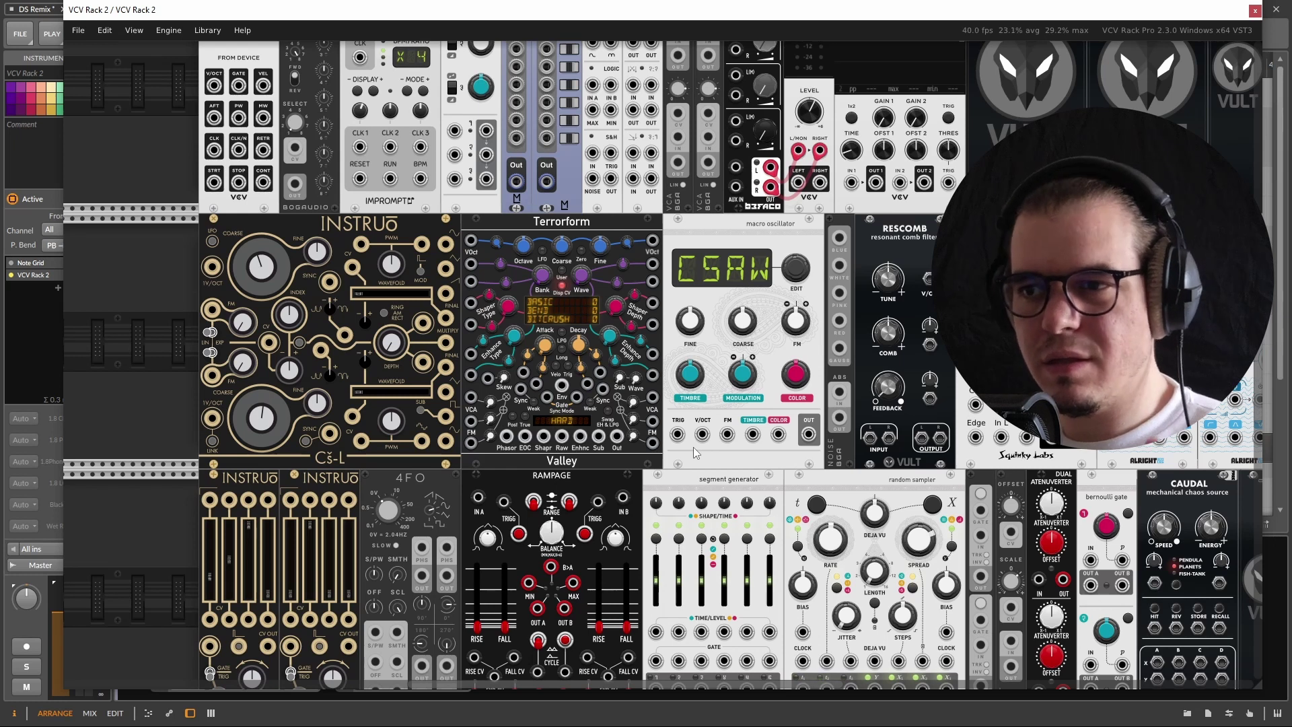
scroll(681, 466, down, 1)
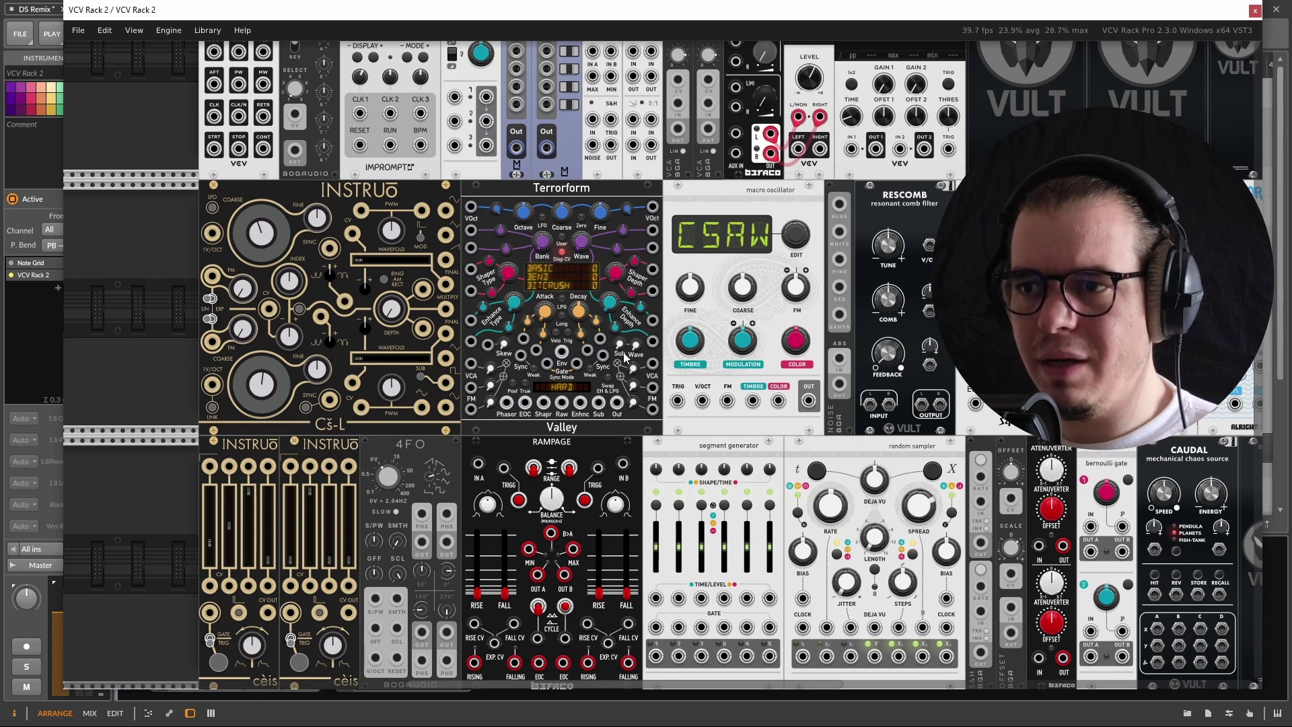
scroll(624, 357, right, 2)
scroll(570, 244, up, 1)
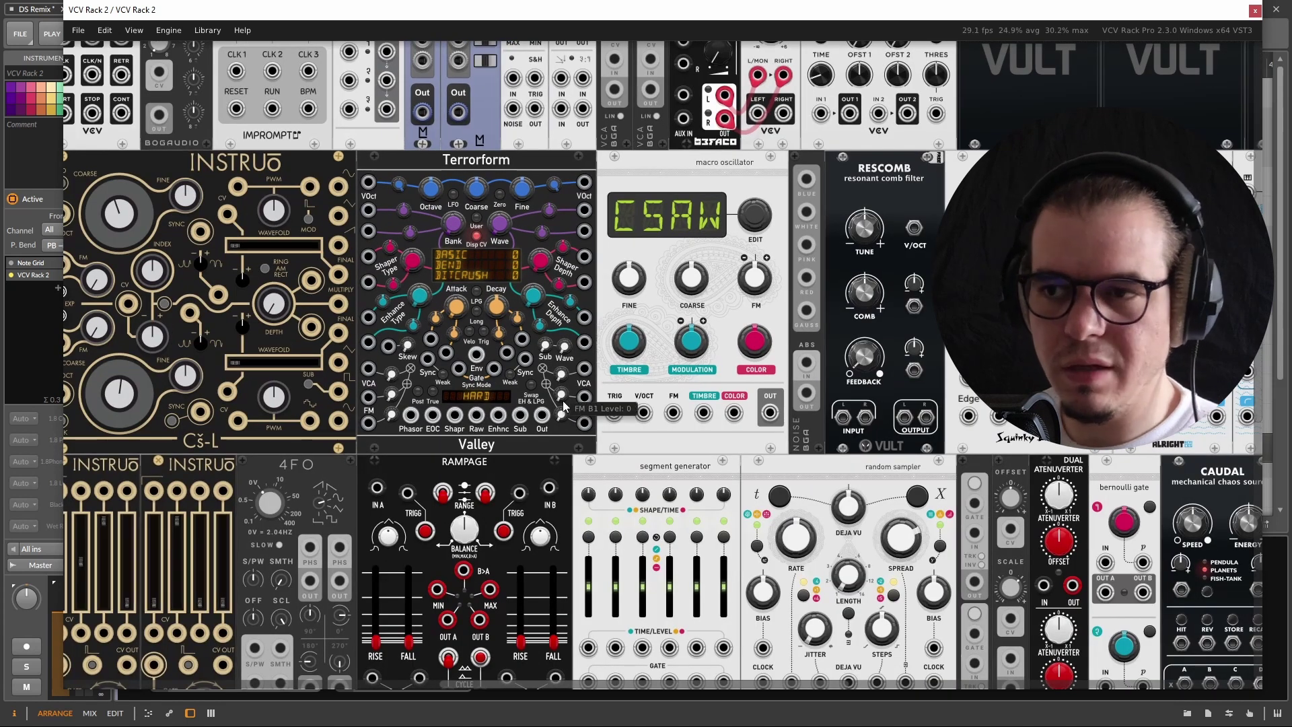
scroll(532, 538, up, 1)
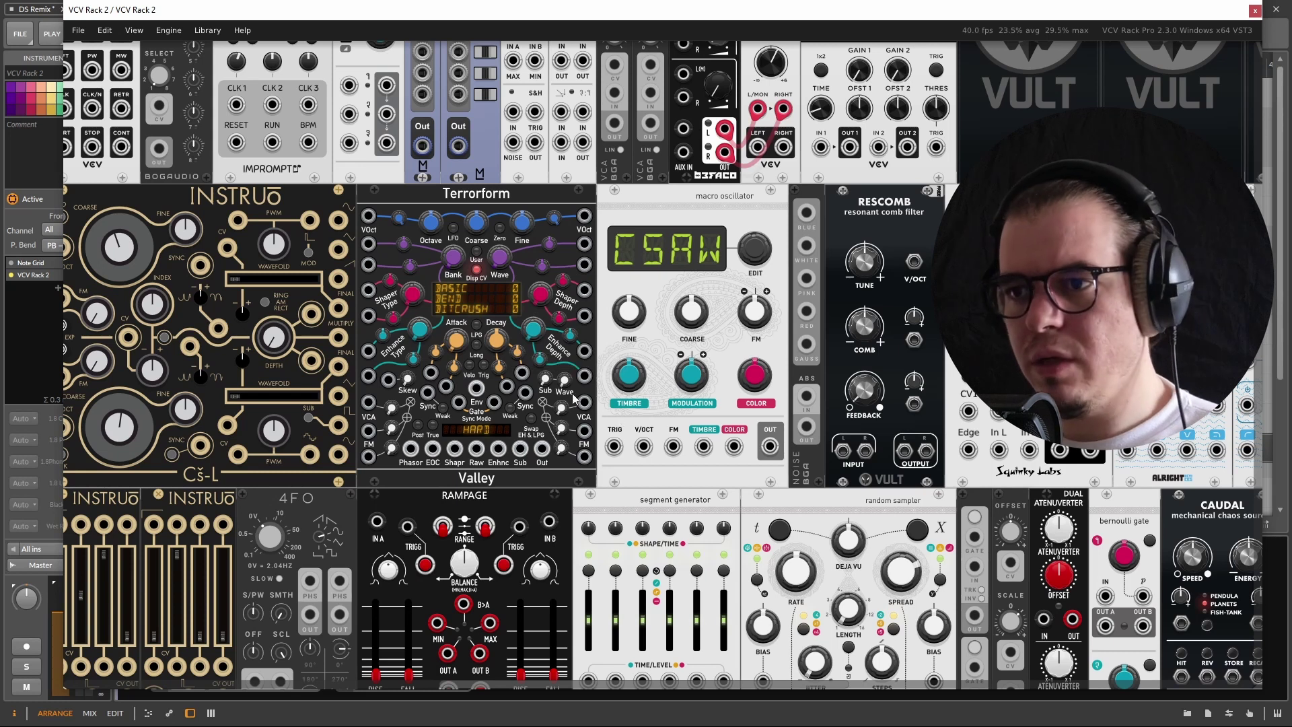
scroll(487, 355, up, 2)
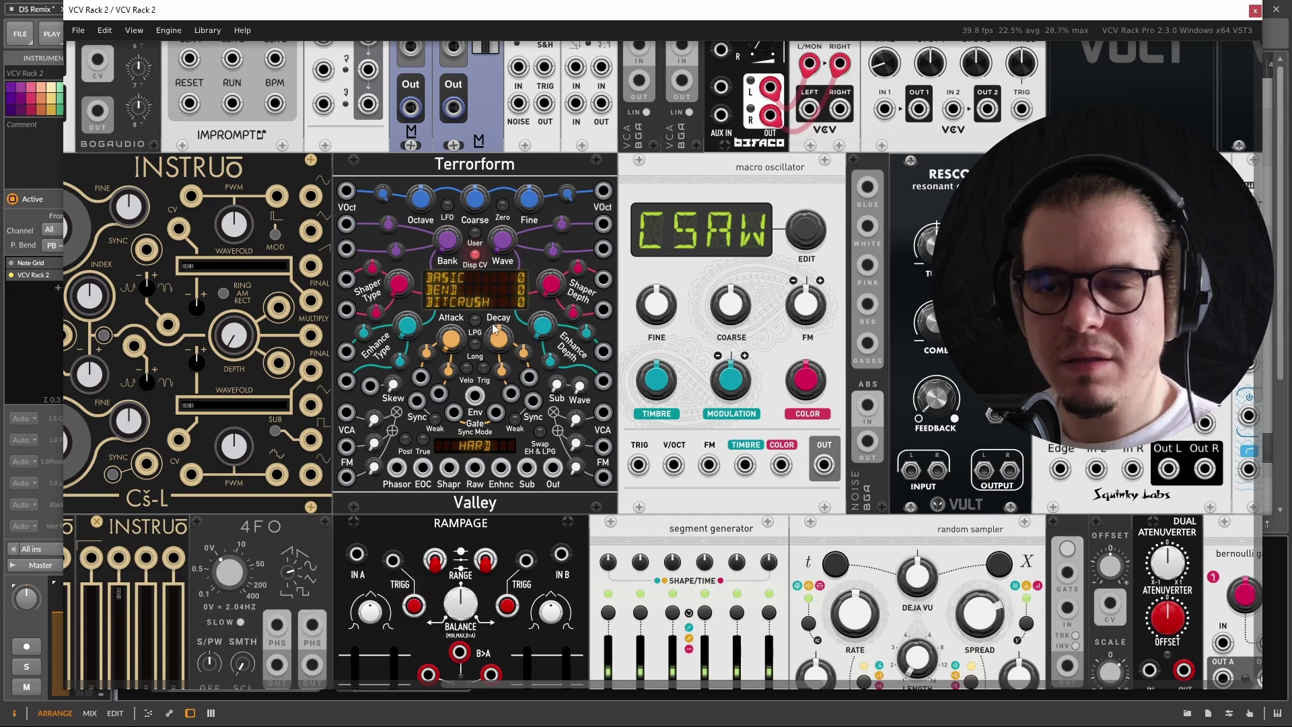
scroll(447, 300, up, 1)
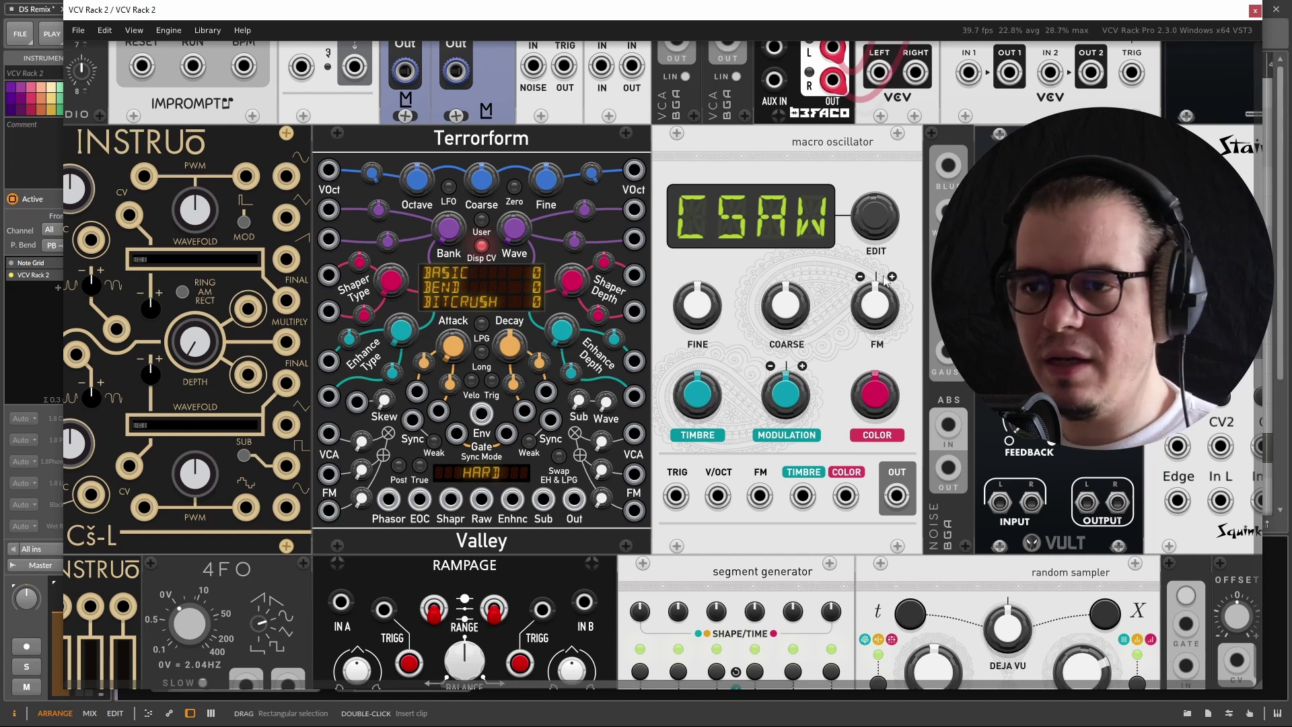
scroll(653, 283, down, 3)
scroll(612, 493, up, 1)
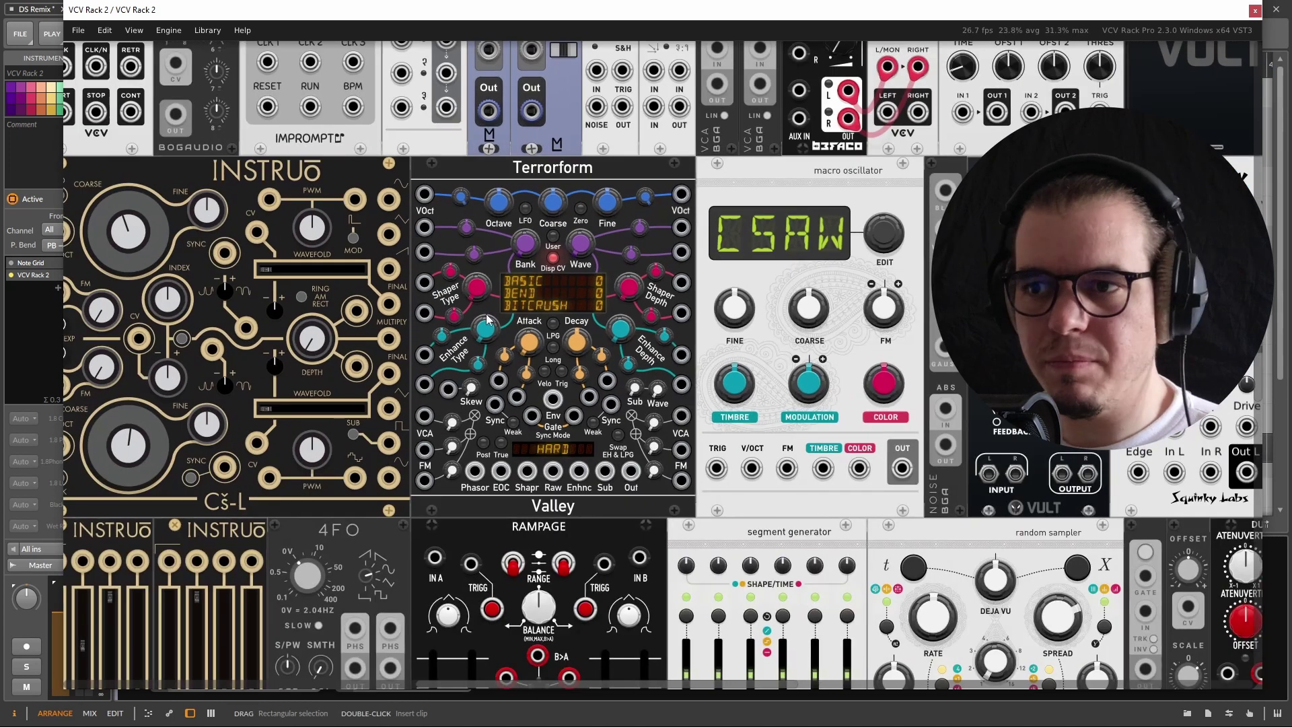
Patch the MIDI-CV module's V/OCT output into Terrorform's first VOct input
scroll(612, 493, up, 1)
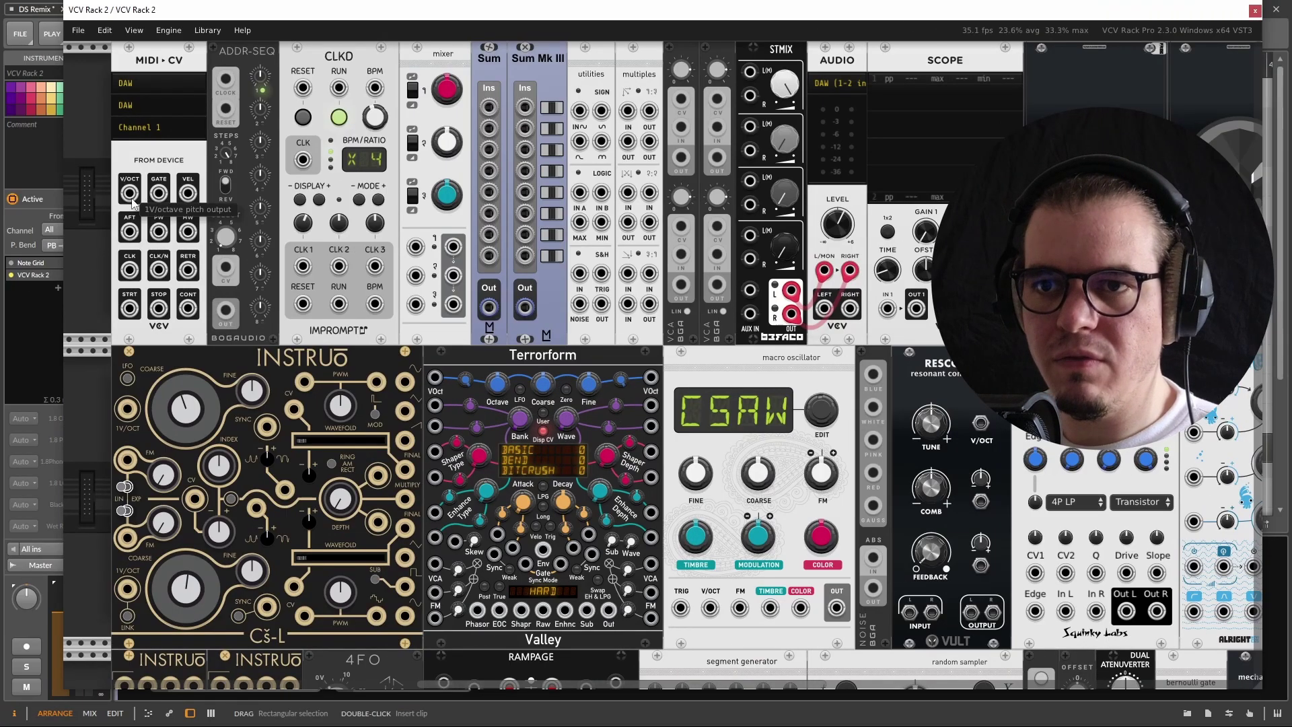
drag(132, 195, 435, 378)
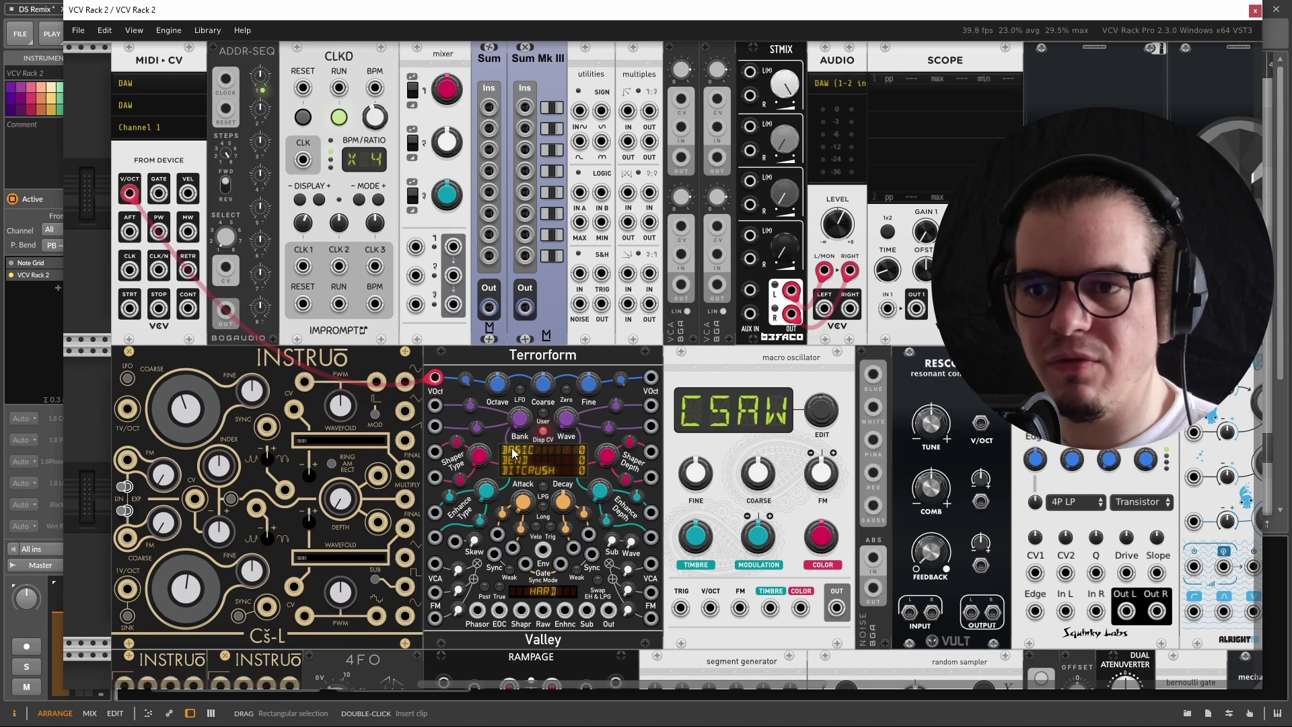
scroll(511, 455, down, 1)
scroll(512, 471, up, 1)
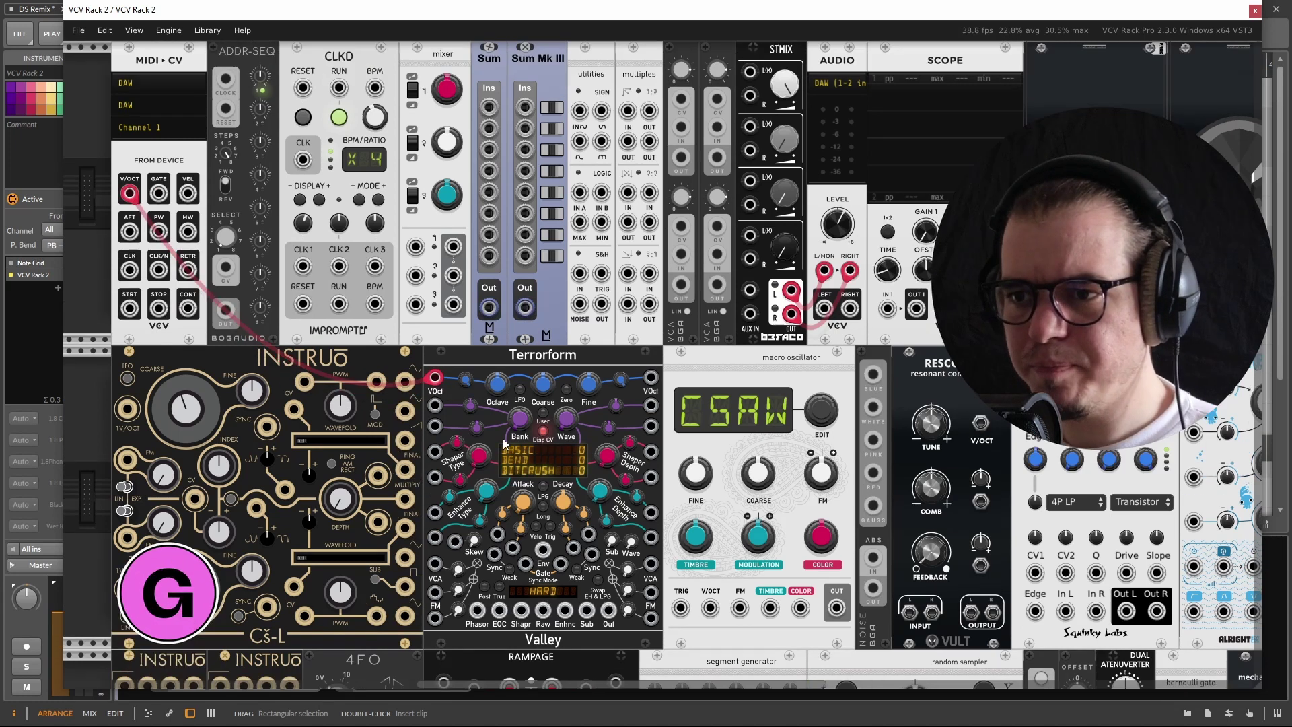
Patch Terrorform's Out through the first VCA into STMIX's first channel, with the MIDI gate controlling the VCA's CV input
ctrl+scroll(519, 535, up, 1)
drag(631, 633, 194, 218)
scroll(699, 143, down, 2)
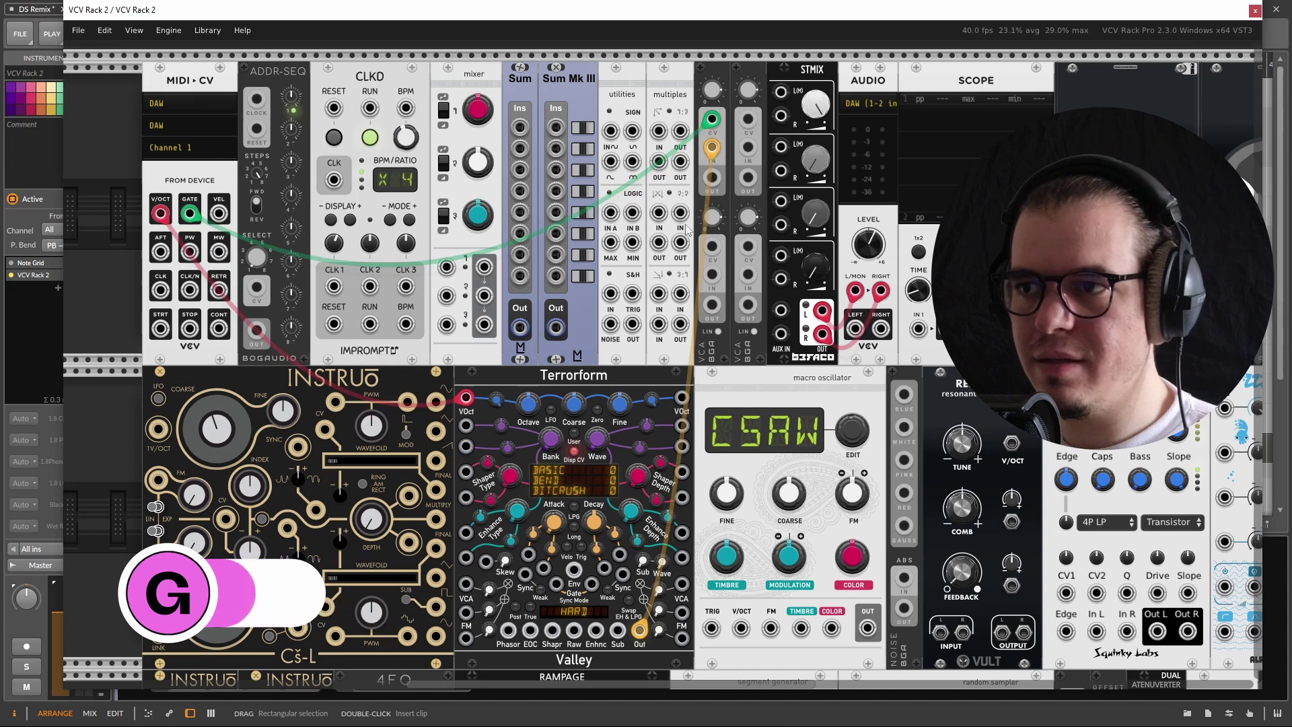
drag(712, 177, 780, 92)
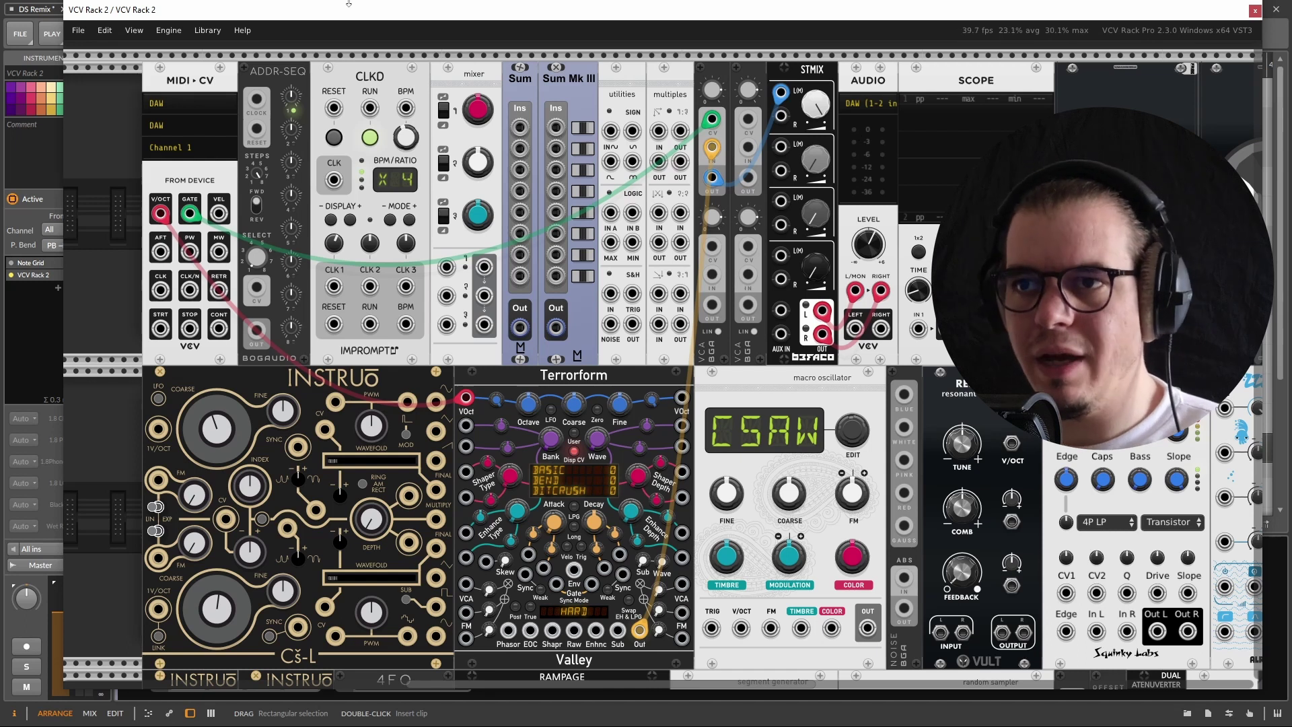
drag(350, 23, 364, 27)
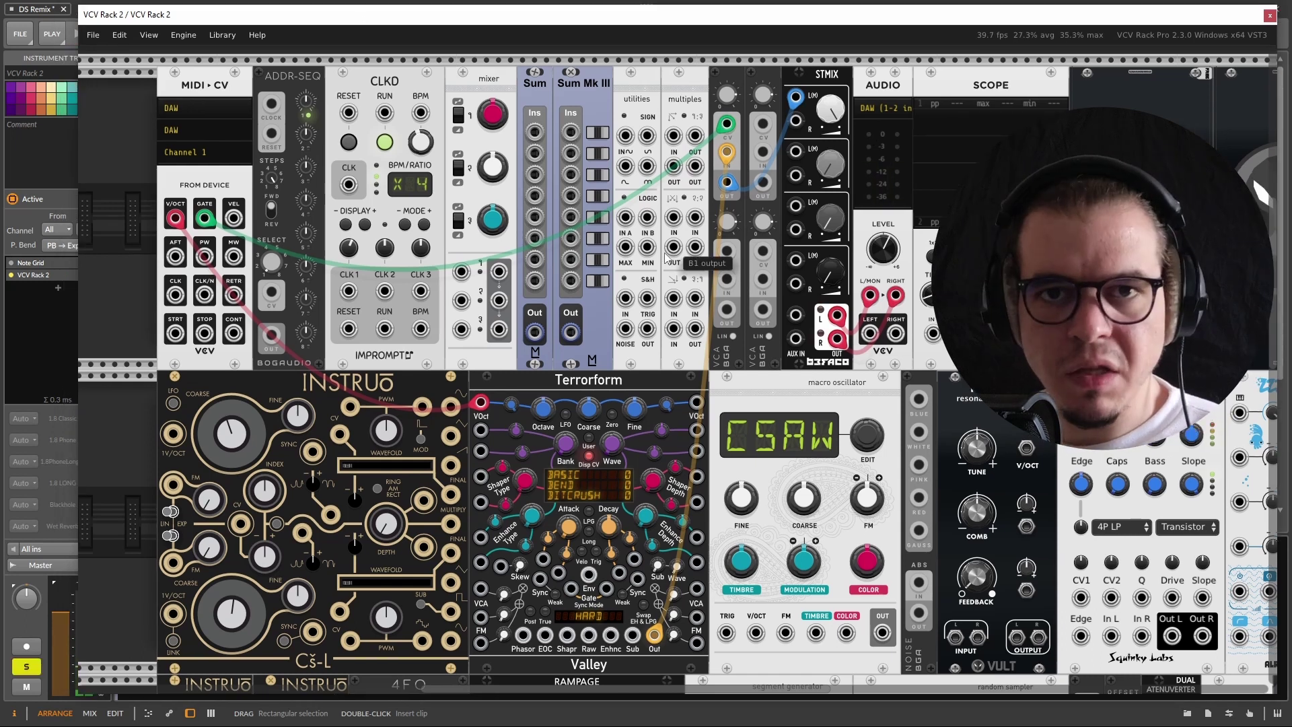
Set Terrorform's wavetable bank to Sine Harmonics from the 1 - 16 bank group
scroll(666, 256, down, 2)
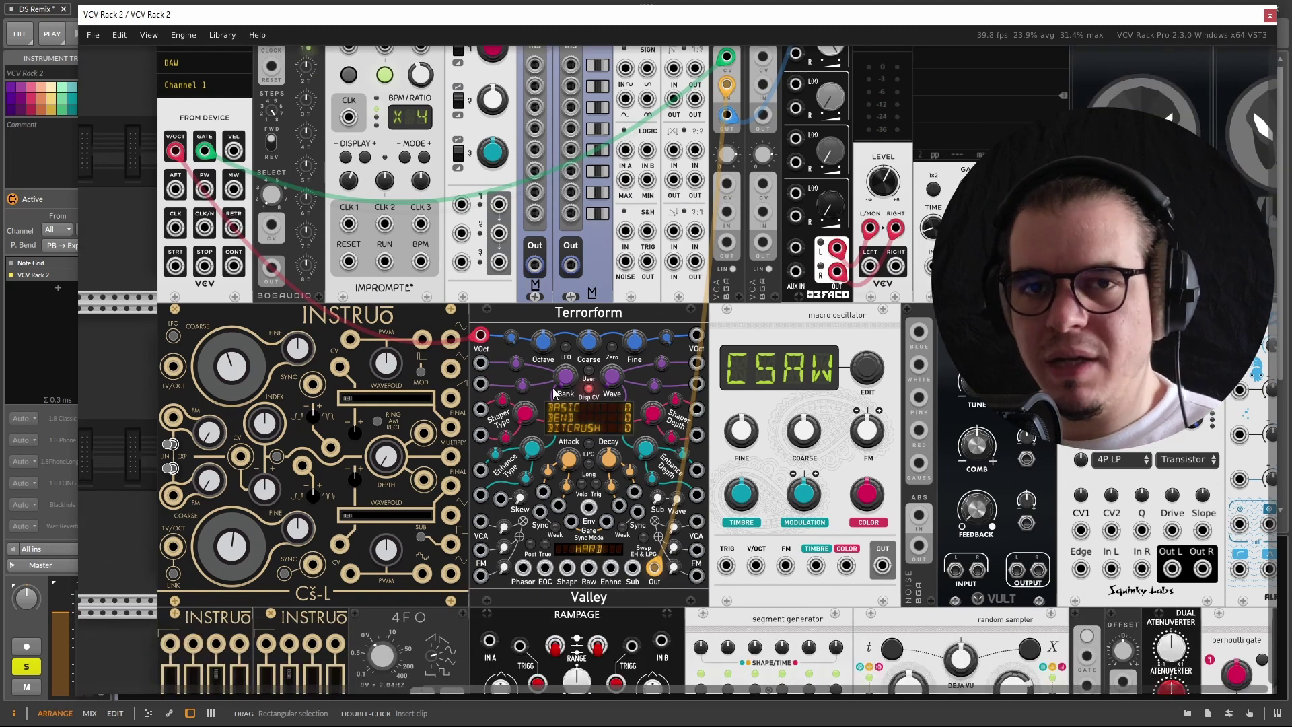
scroll(538, 397, down, 1)
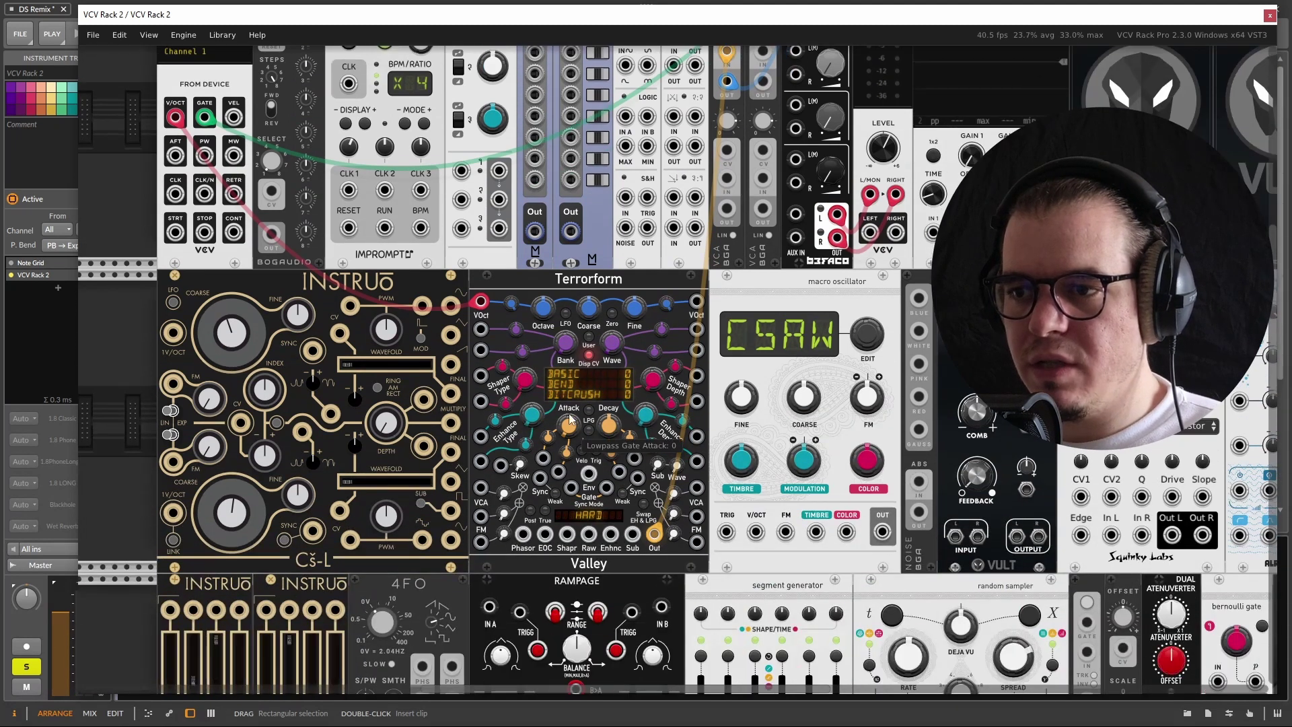
ctrl+scroll(569, 418, up, 3)
click(548, 368)
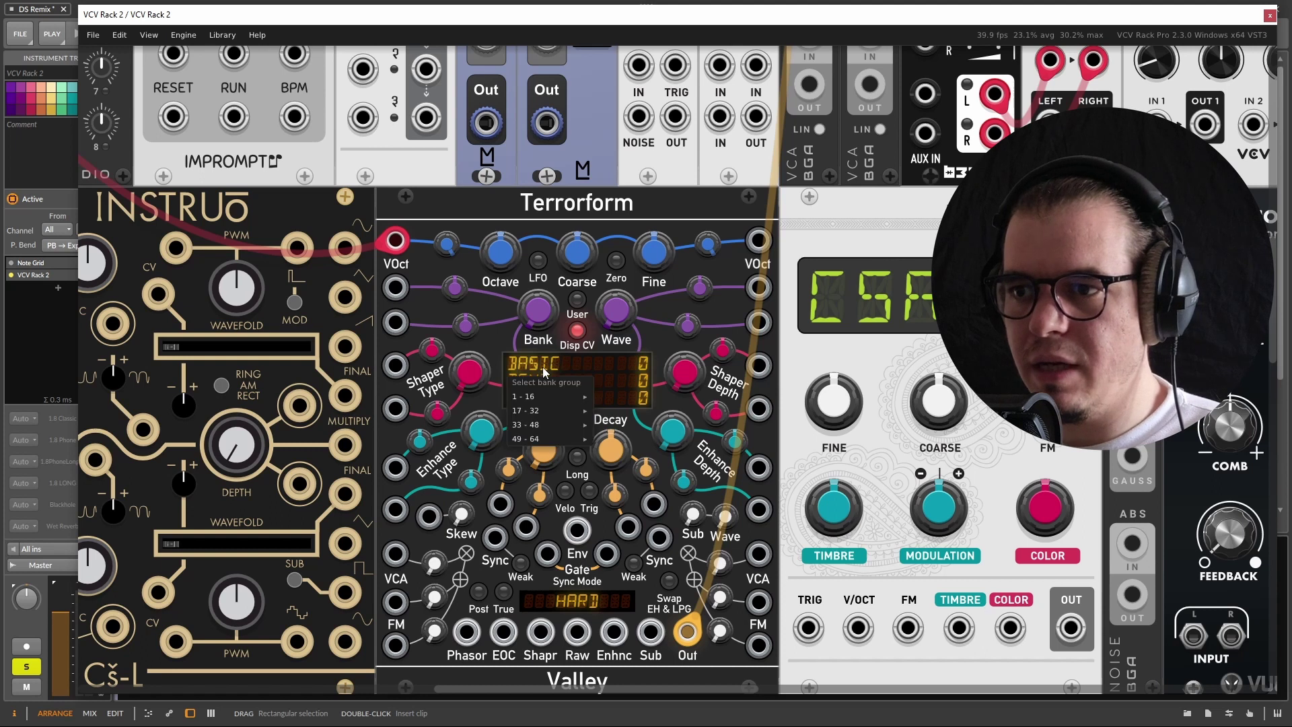
mouse_move(539, 396)
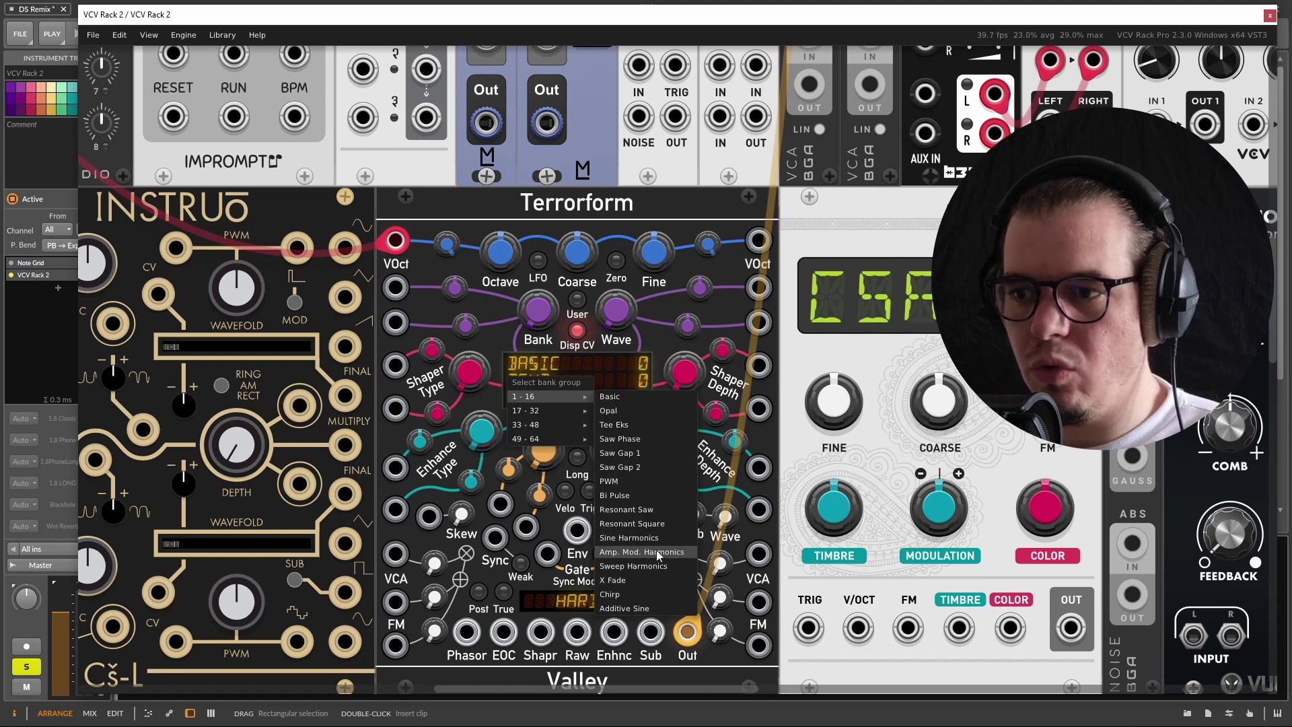
click(629, 537)
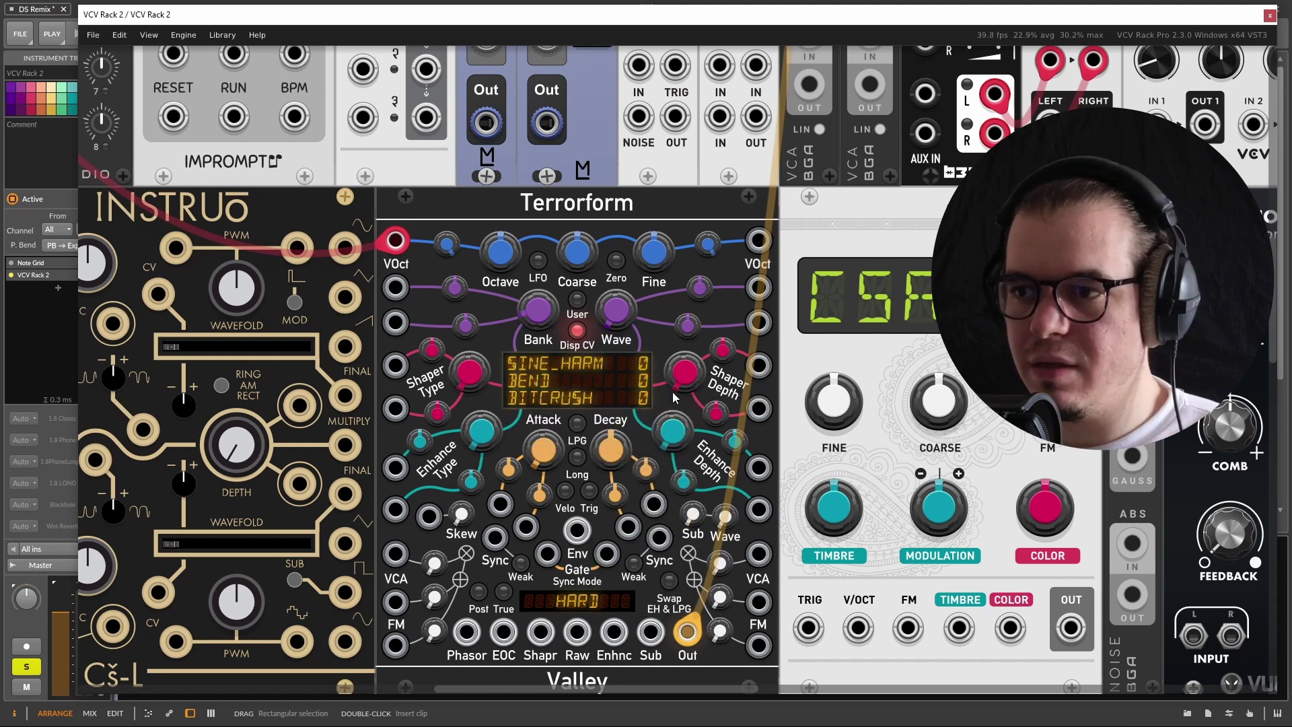
Audition the Sine Harmonics wavetable by sweeping Terrorform's Wave knob
mouse_move(622, 329)
mouse_down()
mouse_move(623, 276)
mouse_move(623, 316)
mouse_up()
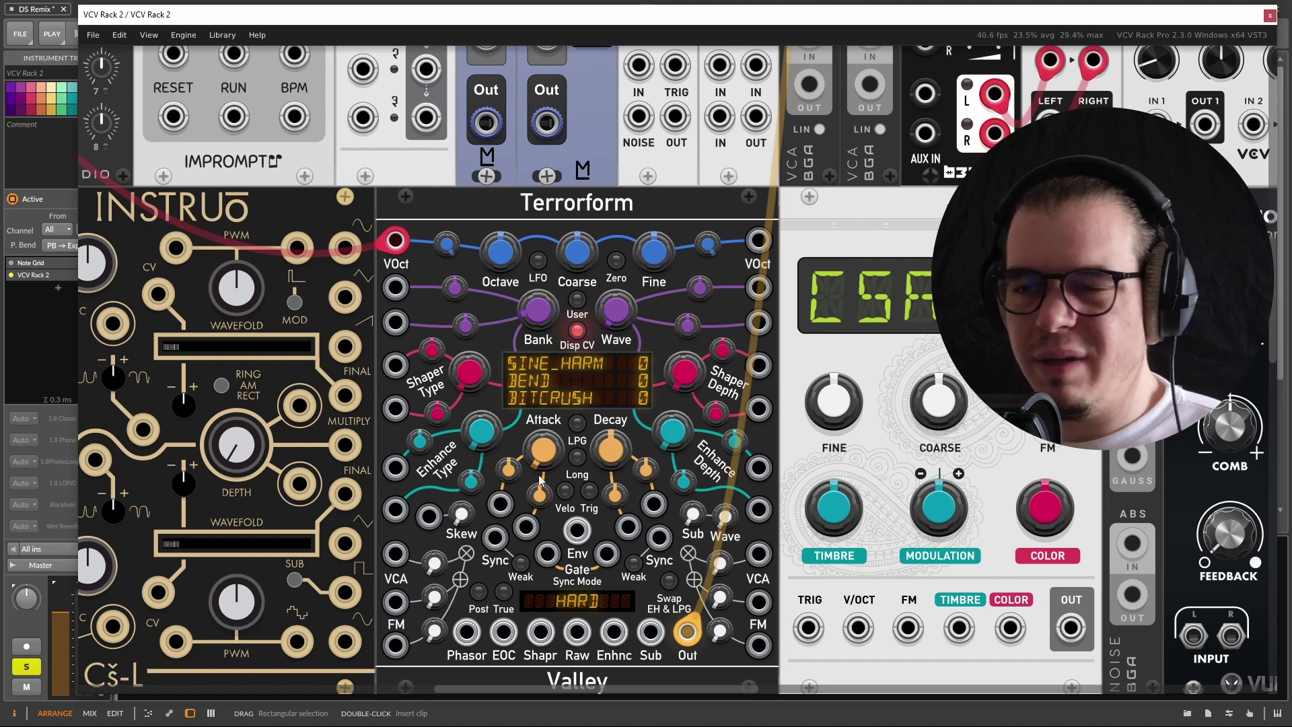
scroll(540, 480, down, 2)
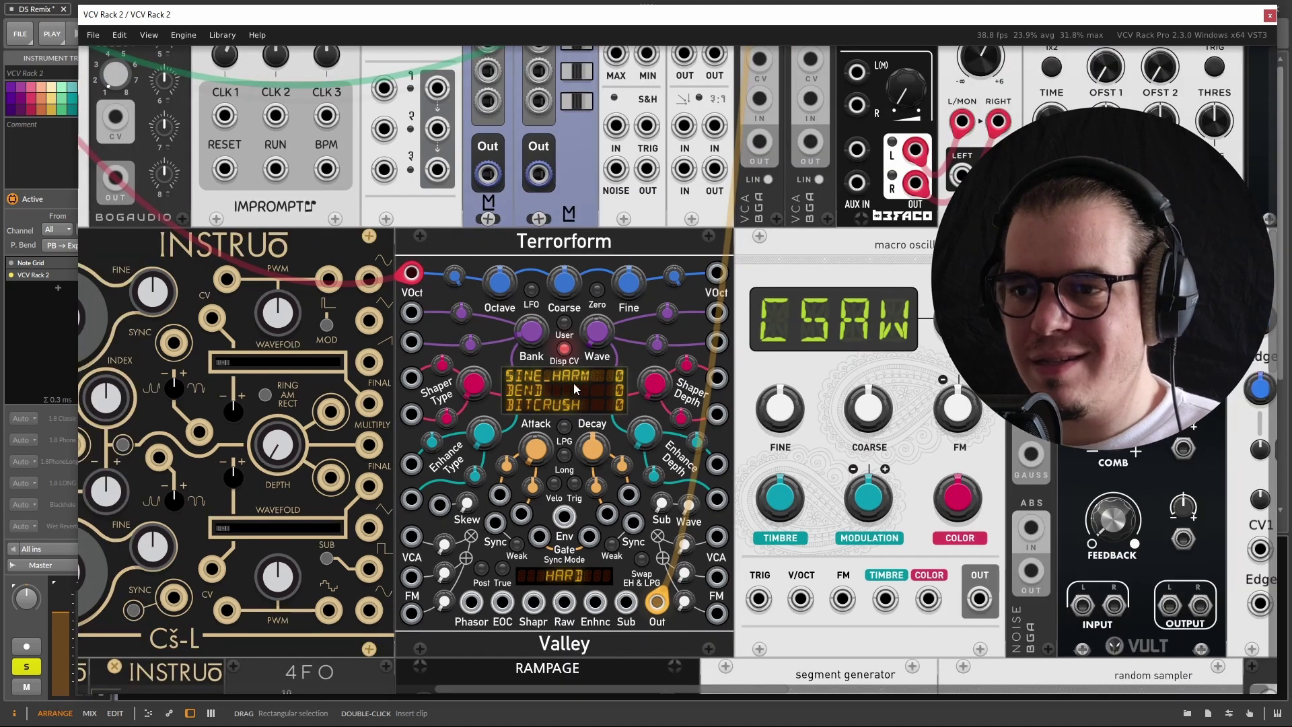
drag(597, 331, 597, 322)
Check the normal range setting of the Bogaudio S&H module beside the random sampler
scroll(557, 418, down, 3)
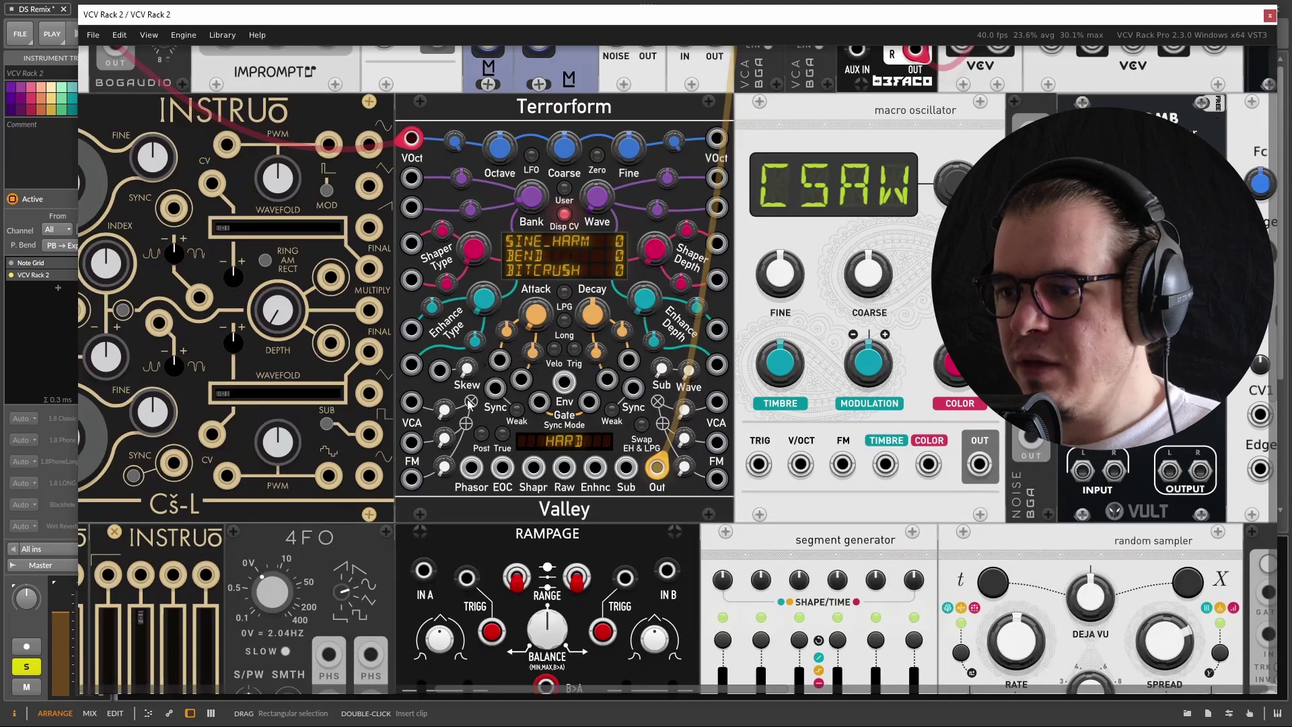
scroll(558, 417, down, 5)
scroll(557, 417, right, 8)
scroll(474, 236, up, 3)
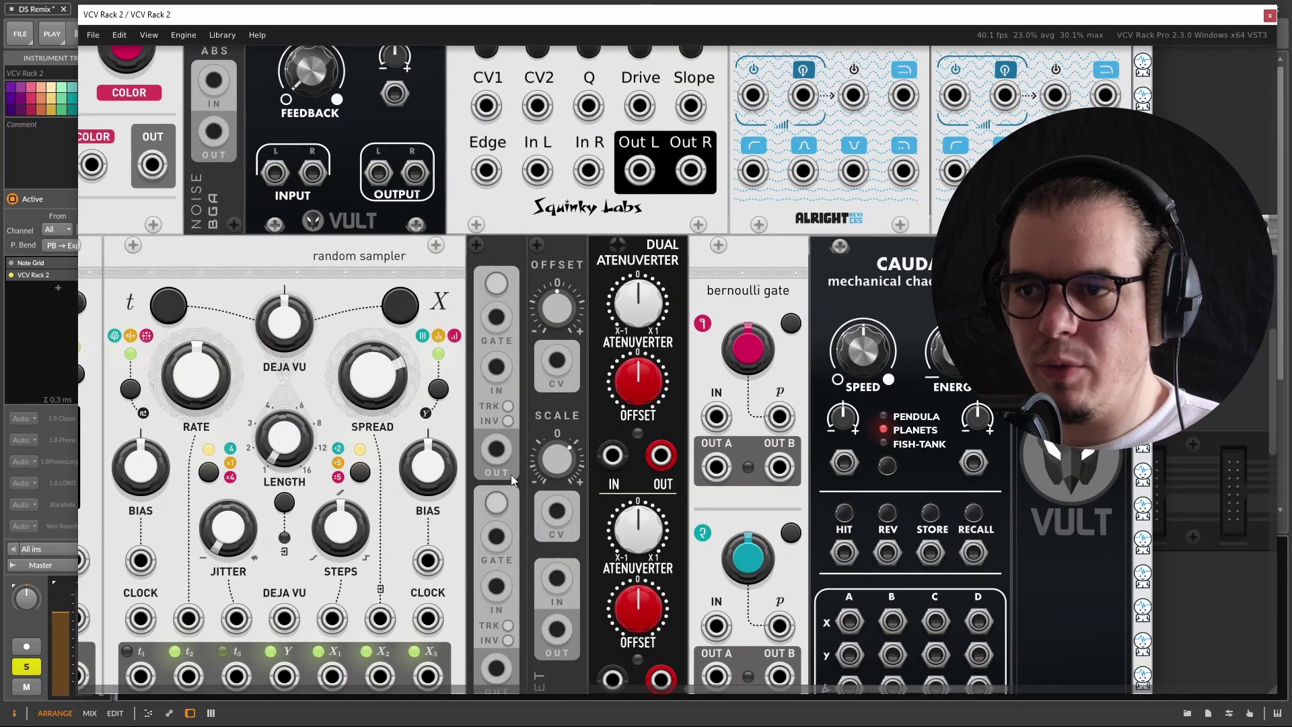
right_click(498, 259)
mouse_move(535, 473)
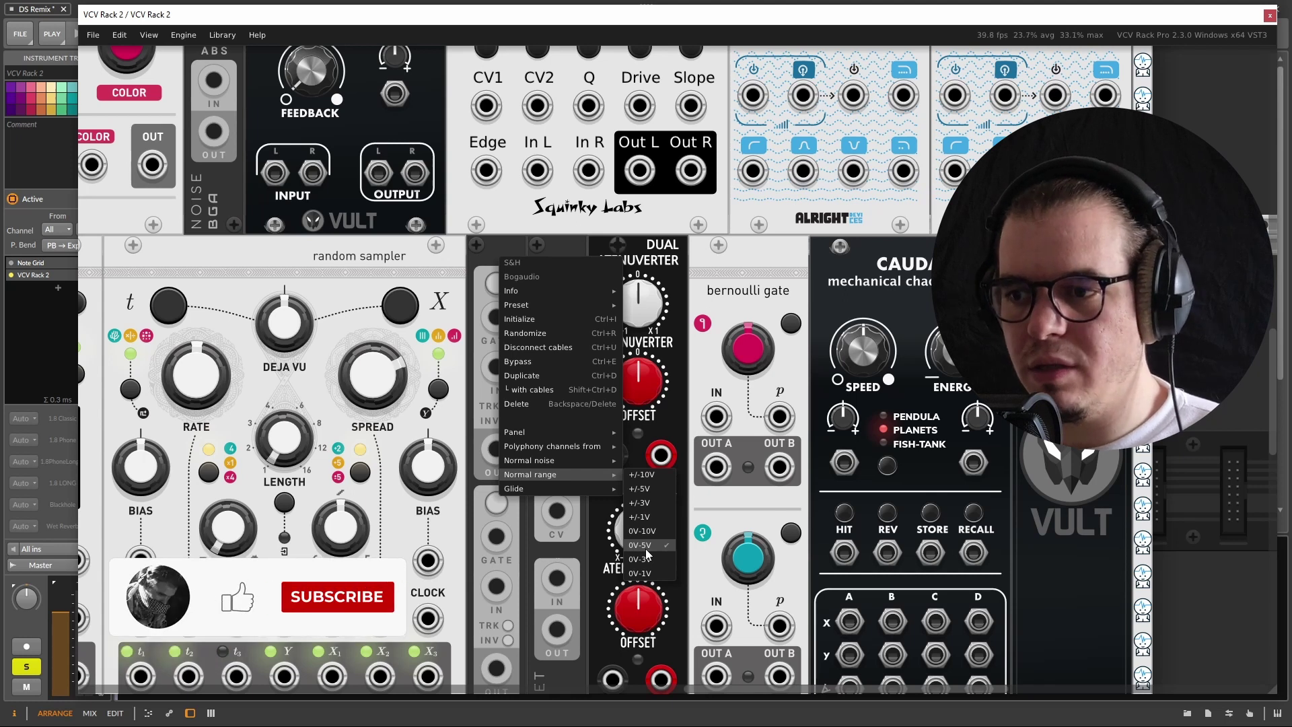
click(486, 268)
Patch the first S&H output into Terrorform's lower Wave CV input
scroll(487, 286, down, 3)
drag(491, 404, 530, 196)
scroll(502, 237, up, 2)
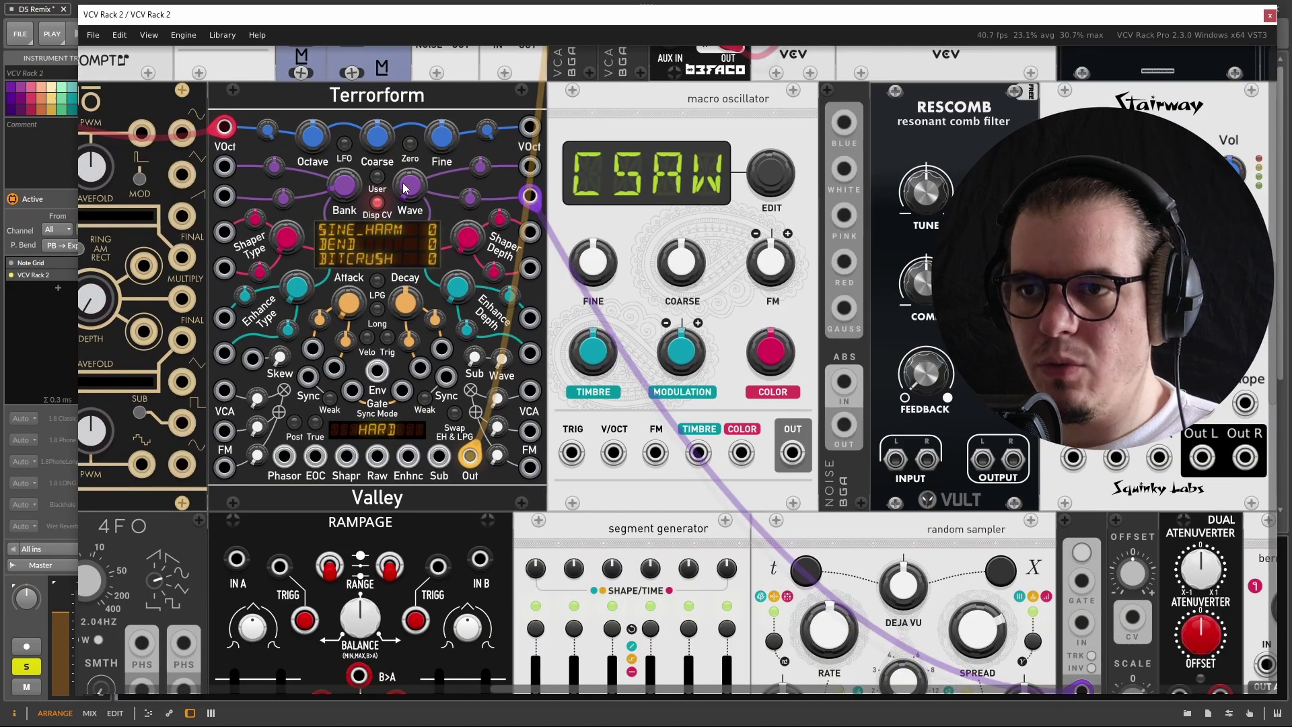
Patch the MIDI-CV gate output into the first gate input of the S&H module
scroll(504, 214, down, 2)
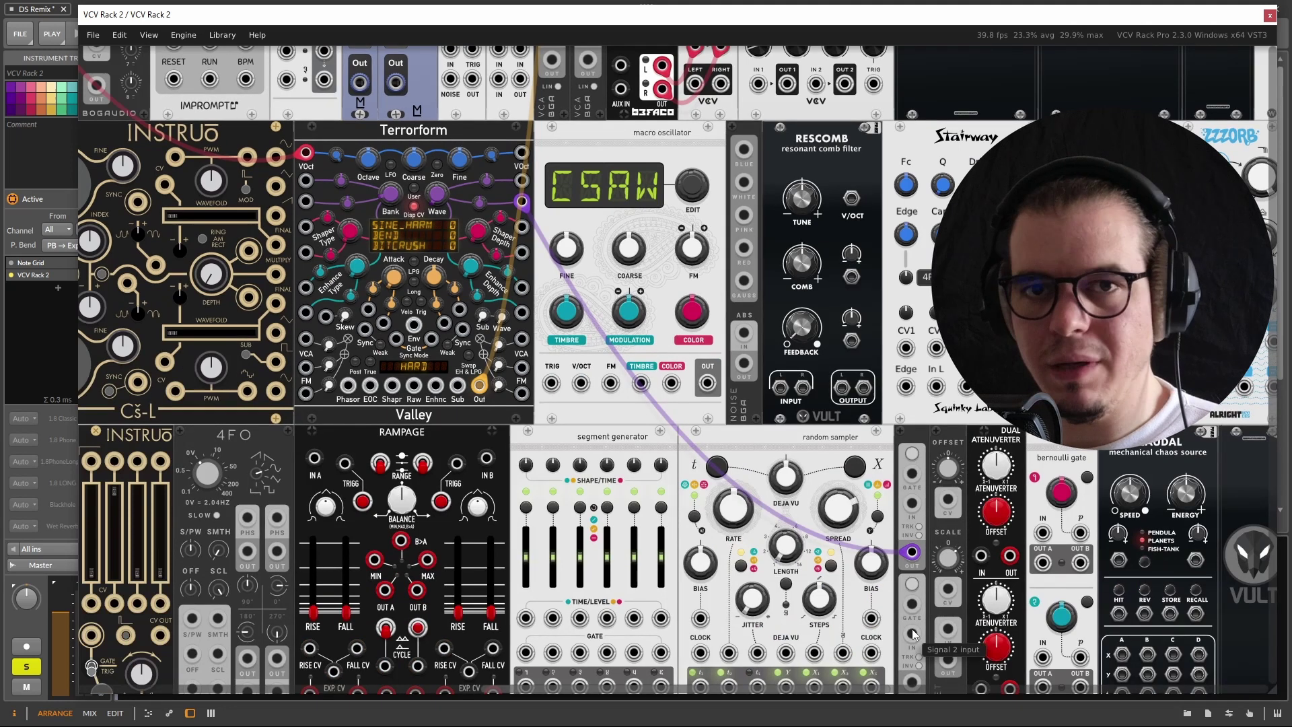
drag(912, 474, 873, 614)
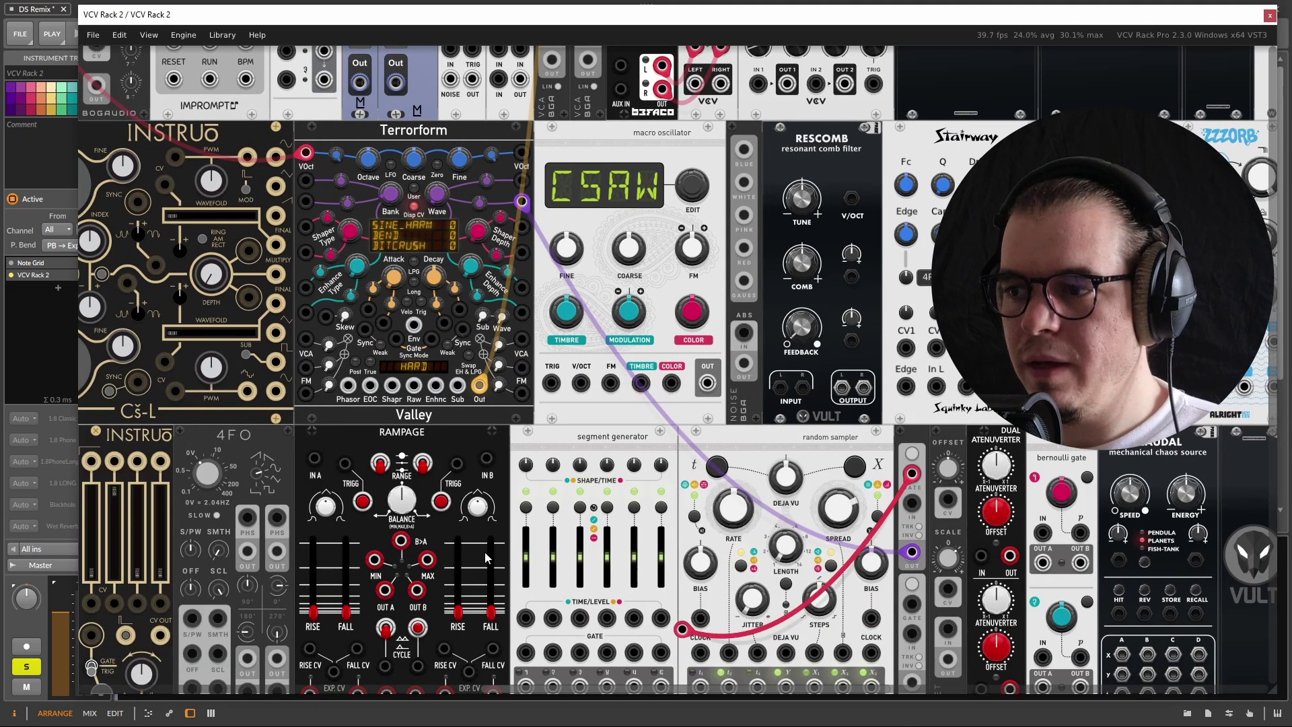
scroll(767, 646, left, 5)
scroll(539, 403, up, 5)
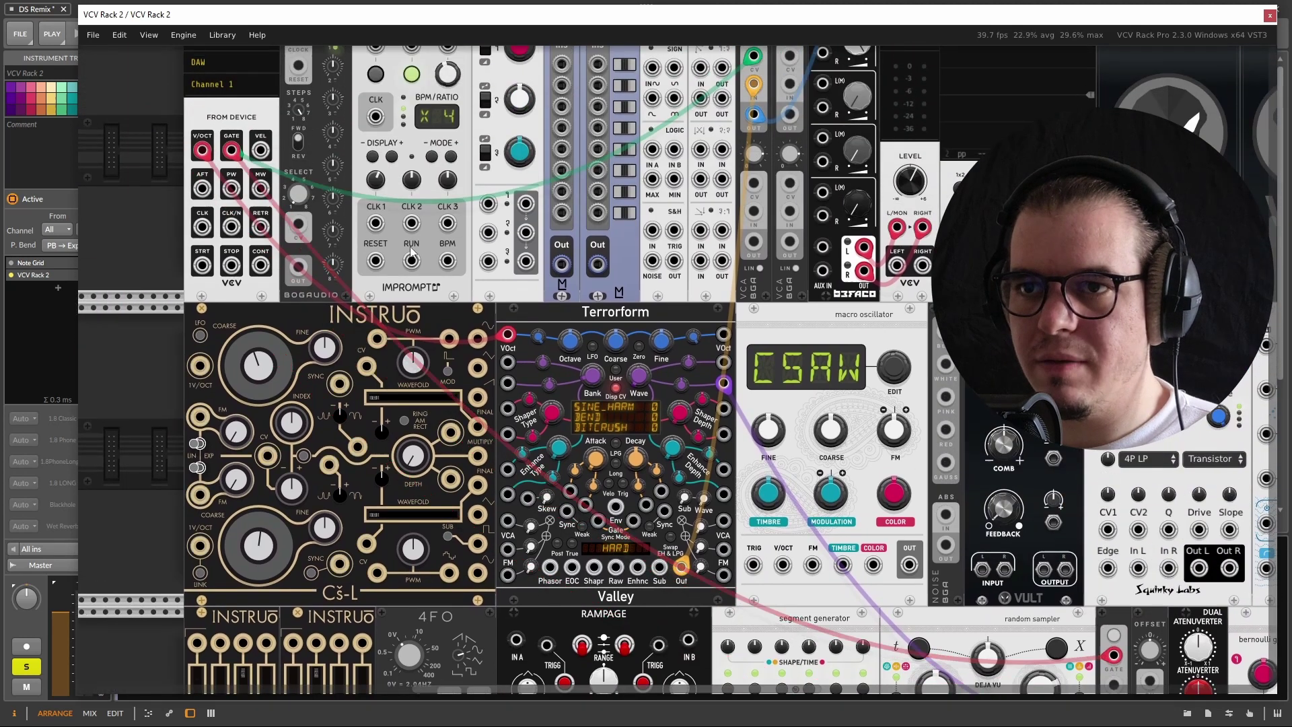
Move the rack window aside, switch on the Note Grid device on the soloed VCV Rack 2 track, and move the window back
scroll(240, 322, down, 4)
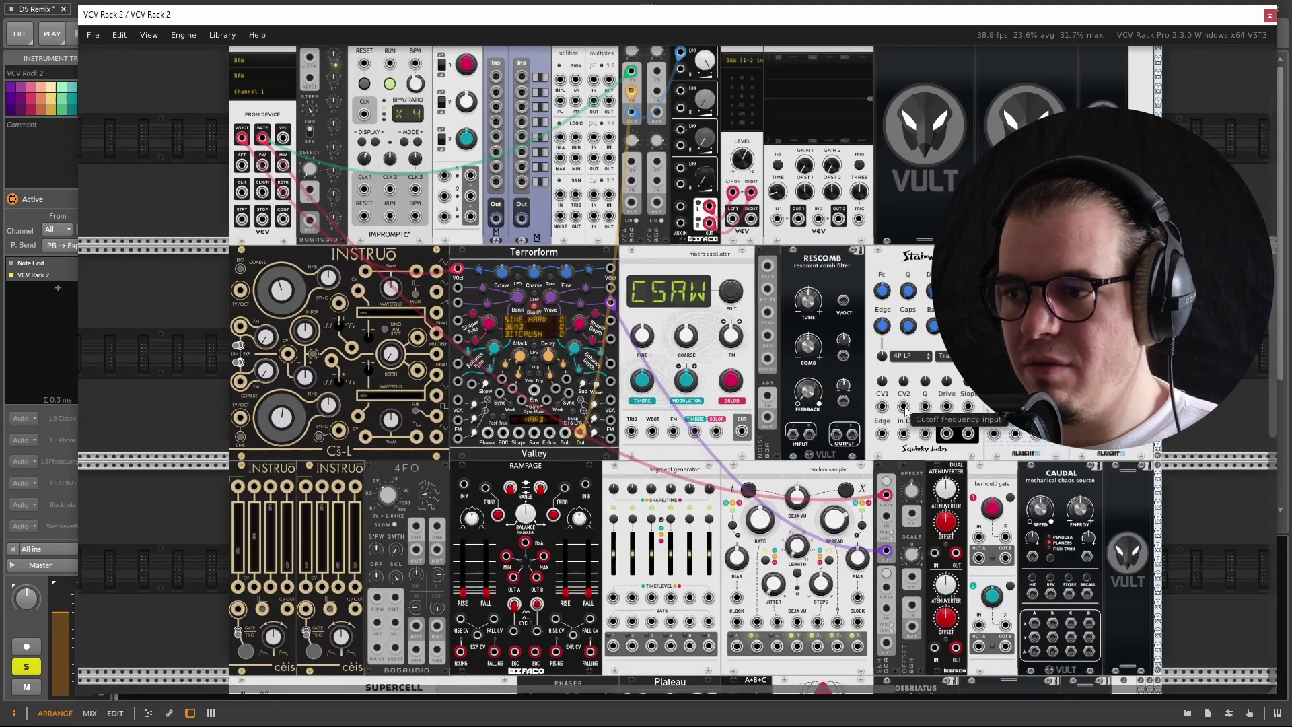
scroll(839, 256, up, 1)
scroll(839, 257, up, 1)
scroll(441, 237, up, 1)
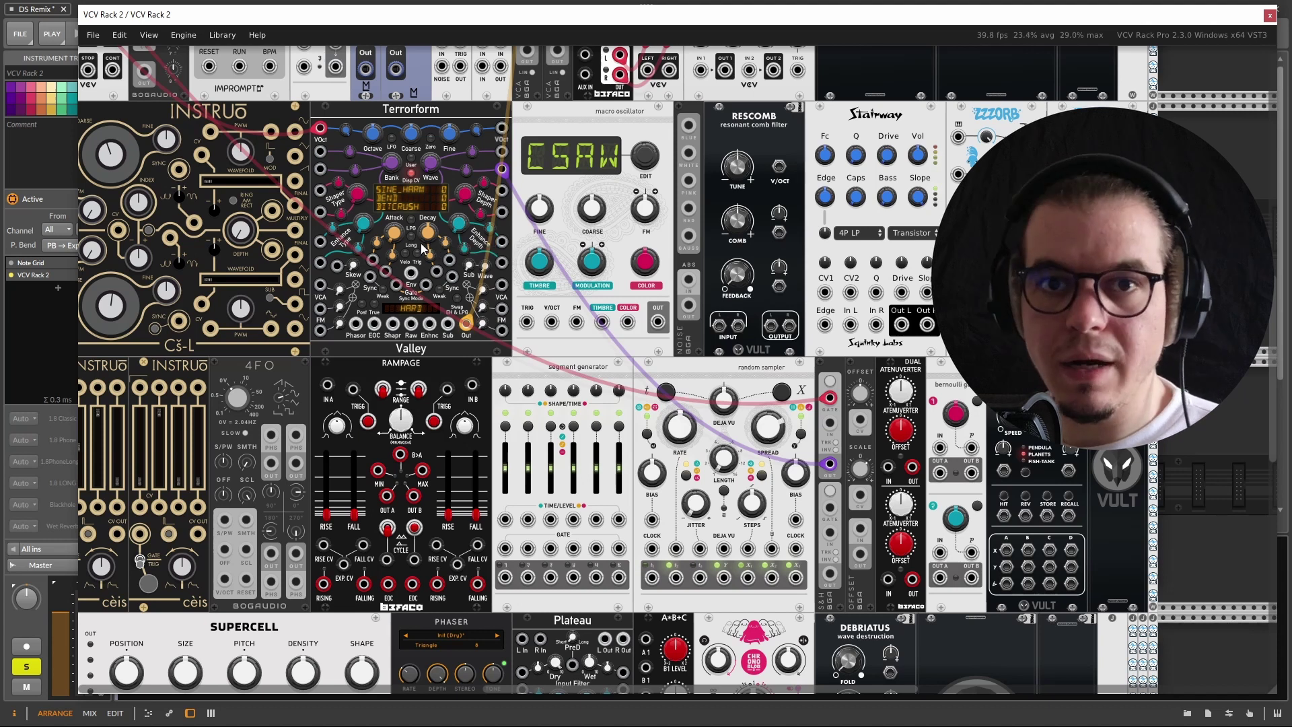
drag(165, 13, 428, 13)
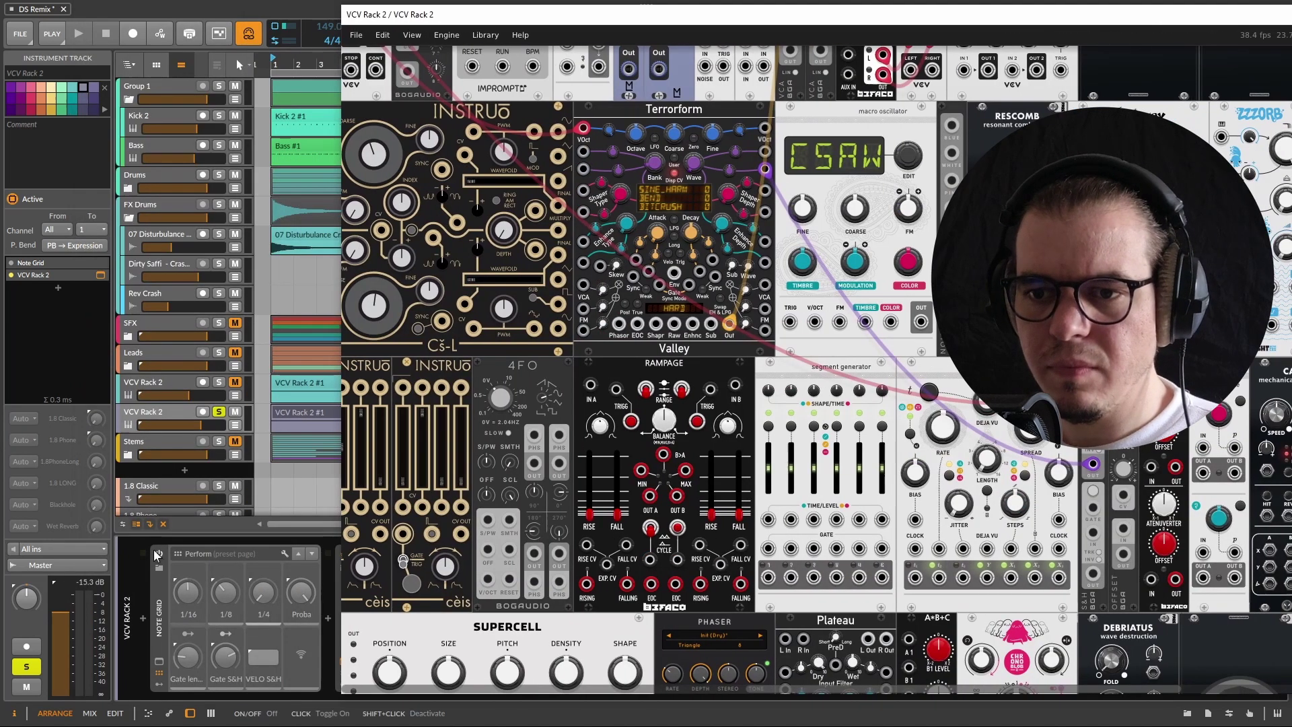
drag(694, 10, 440, 6)
Browse Terrorform's shaper types and choose Bend
scroll(715, 375, left, 3)
scroll(714, 376, up, 1)
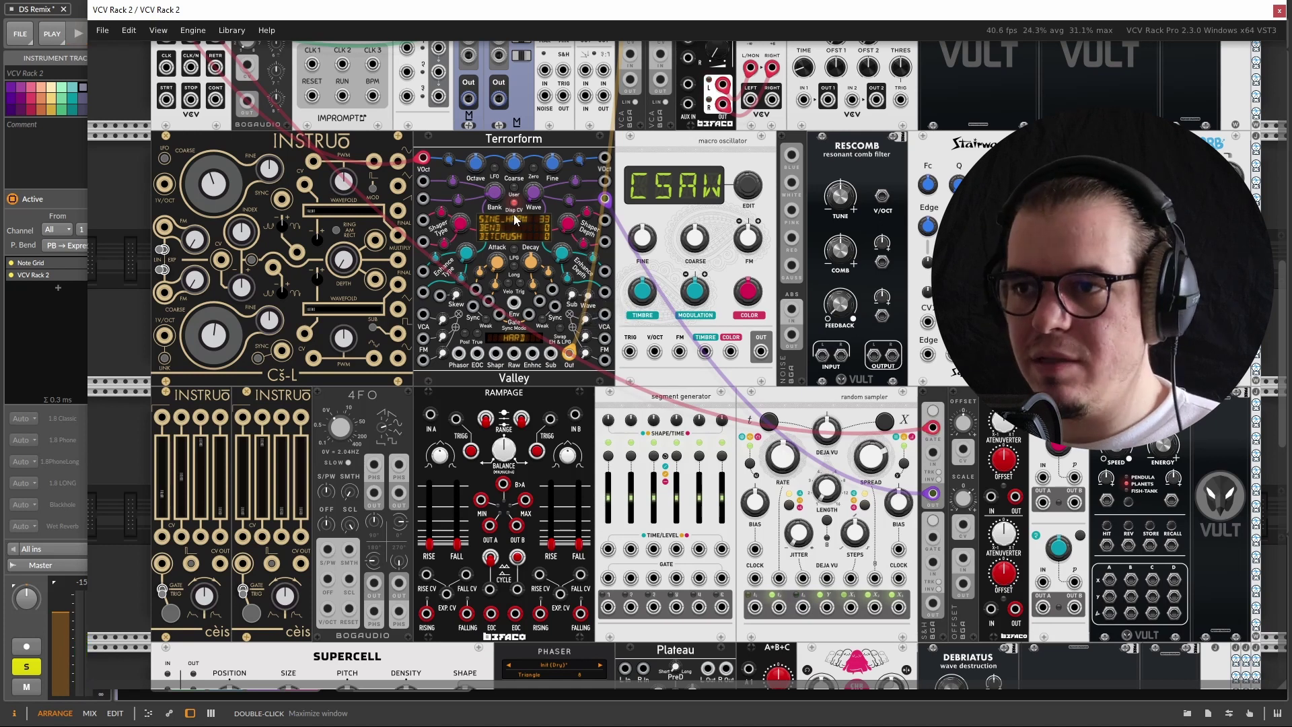
scroll(513, 229, up, 4)
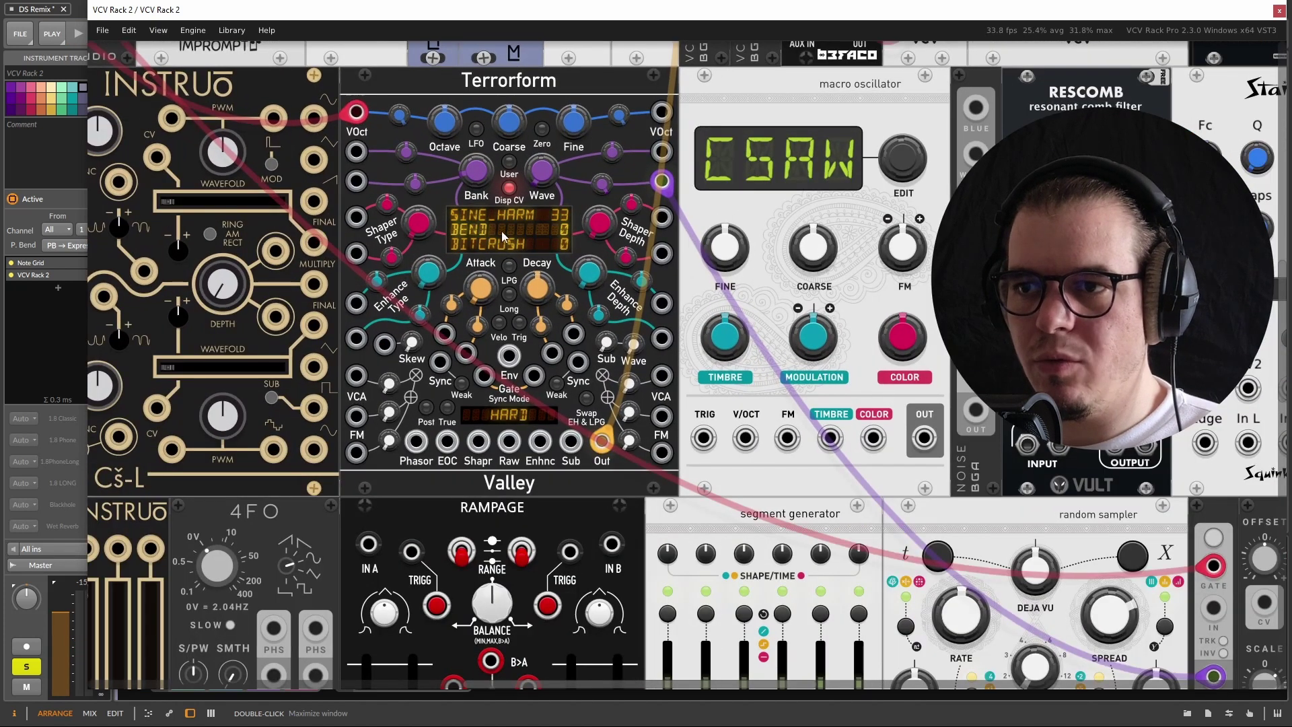
click(494, 233)
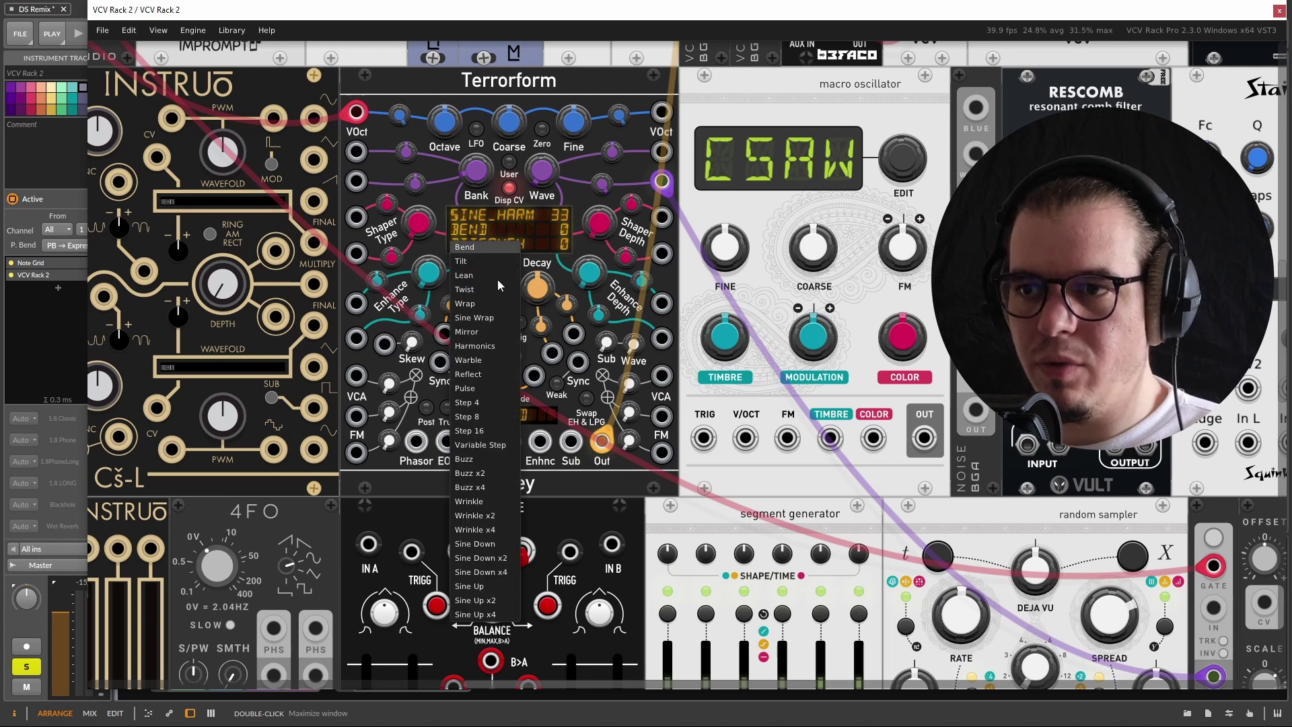
click(465, 247)
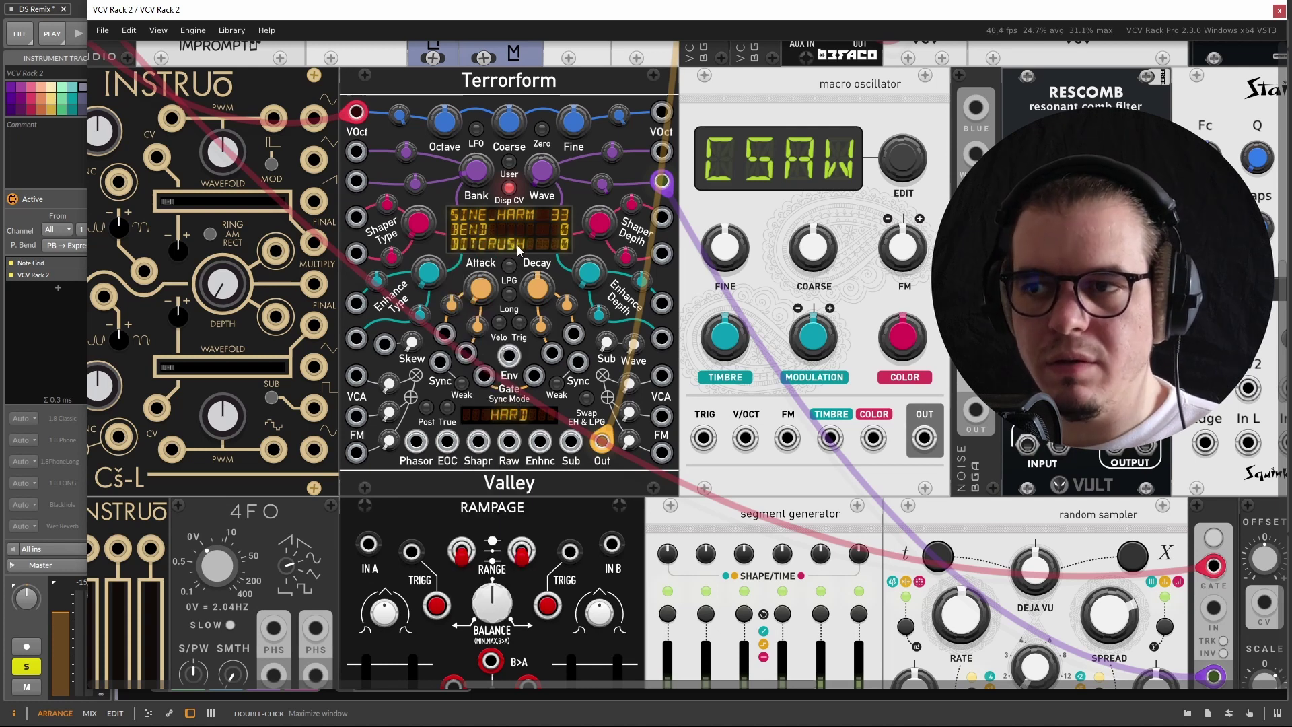
Patch the second S&H output into Terrorform's upper Shaper Depth CV input
scroll(470, 255, down, 3)
scroll(932, 456, up, 3)
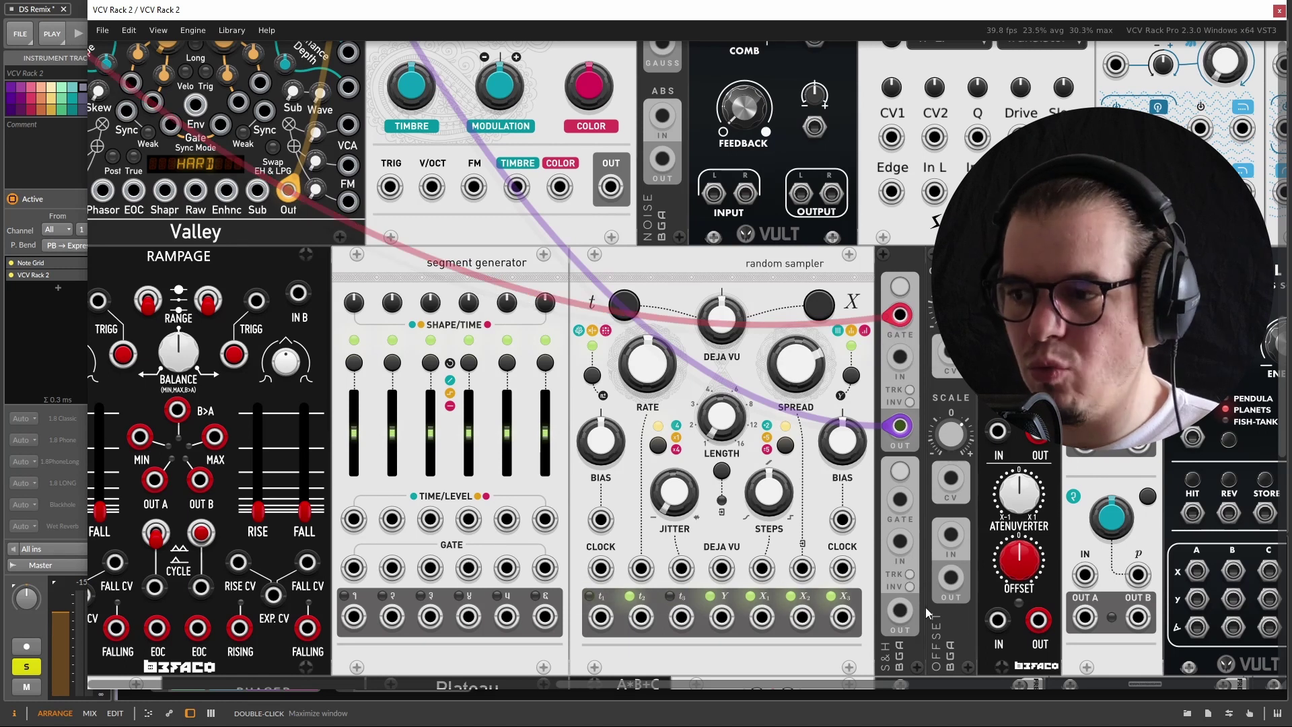
scroll(911, 613, up, 5)
scroll(366, 354, left, 3)
drag(406, 483, 479, 198)
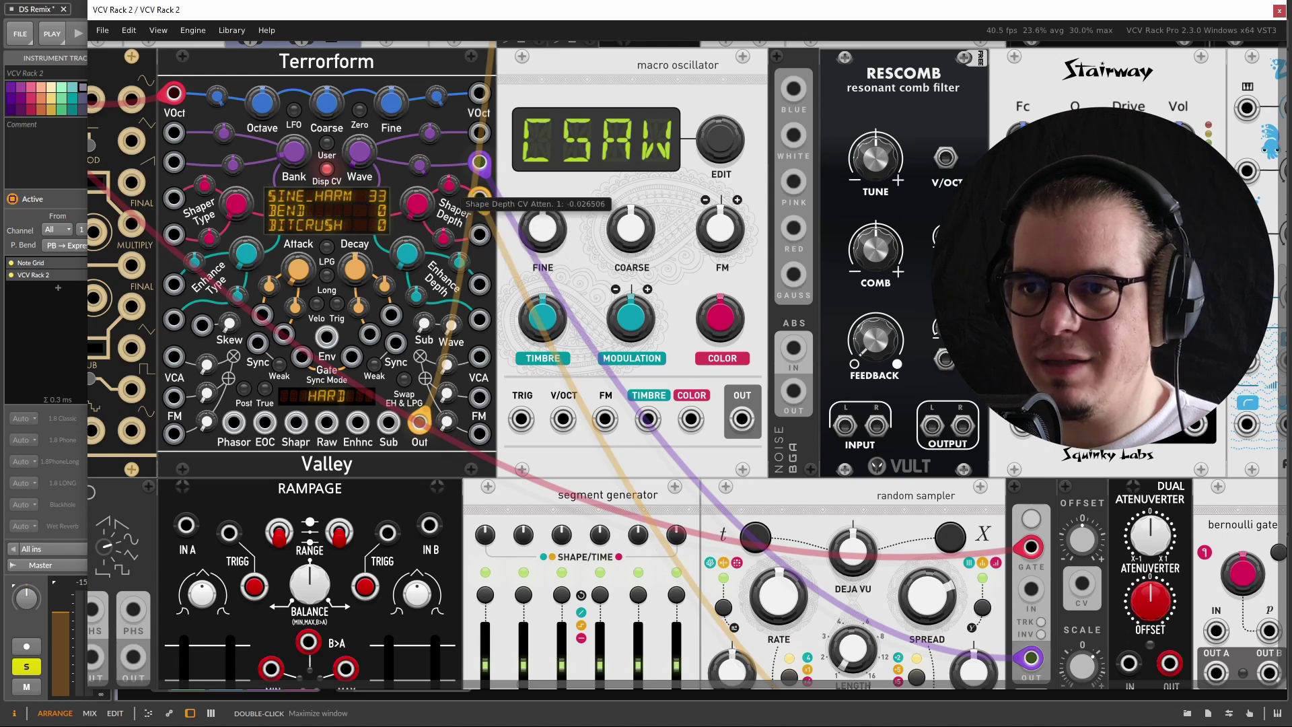
Switch on output inversion for the second channel of the S&H module
scroll(469, 250, down, 5)
scroll(469, 251, down, 1)
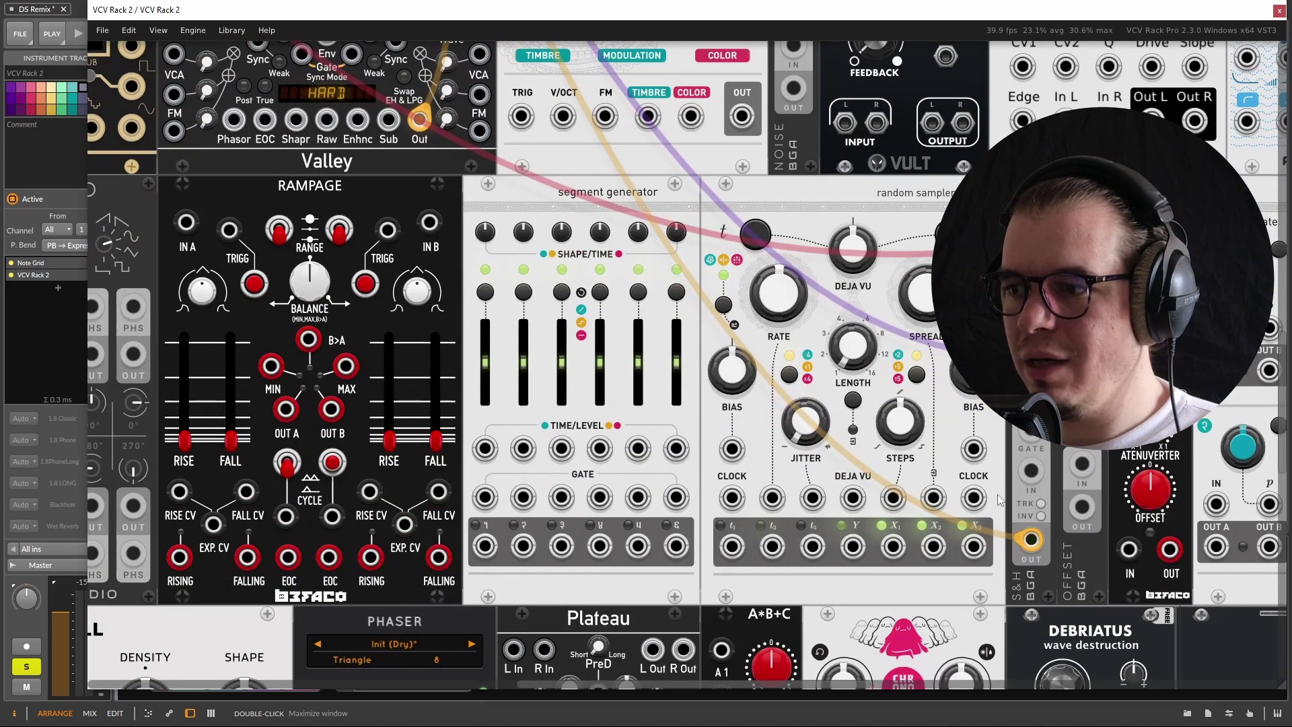
click(1041, 516)
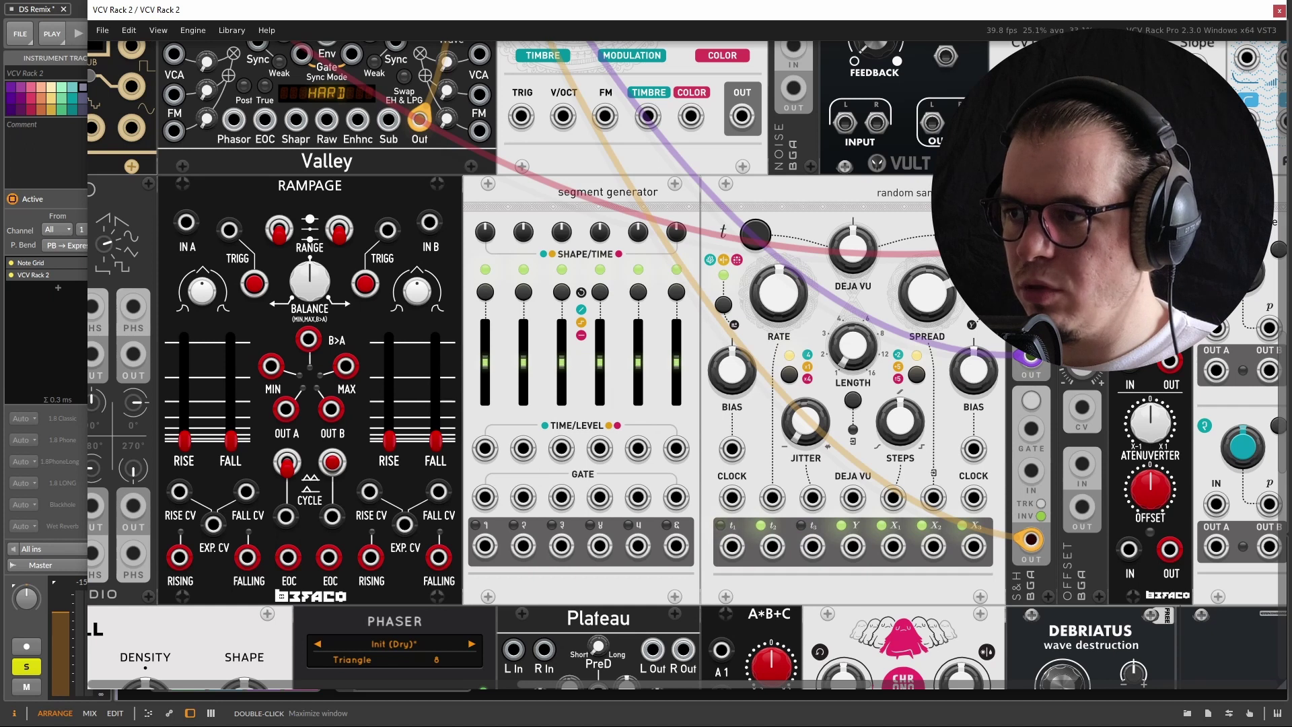
scroll(1050, 564, up, 1)
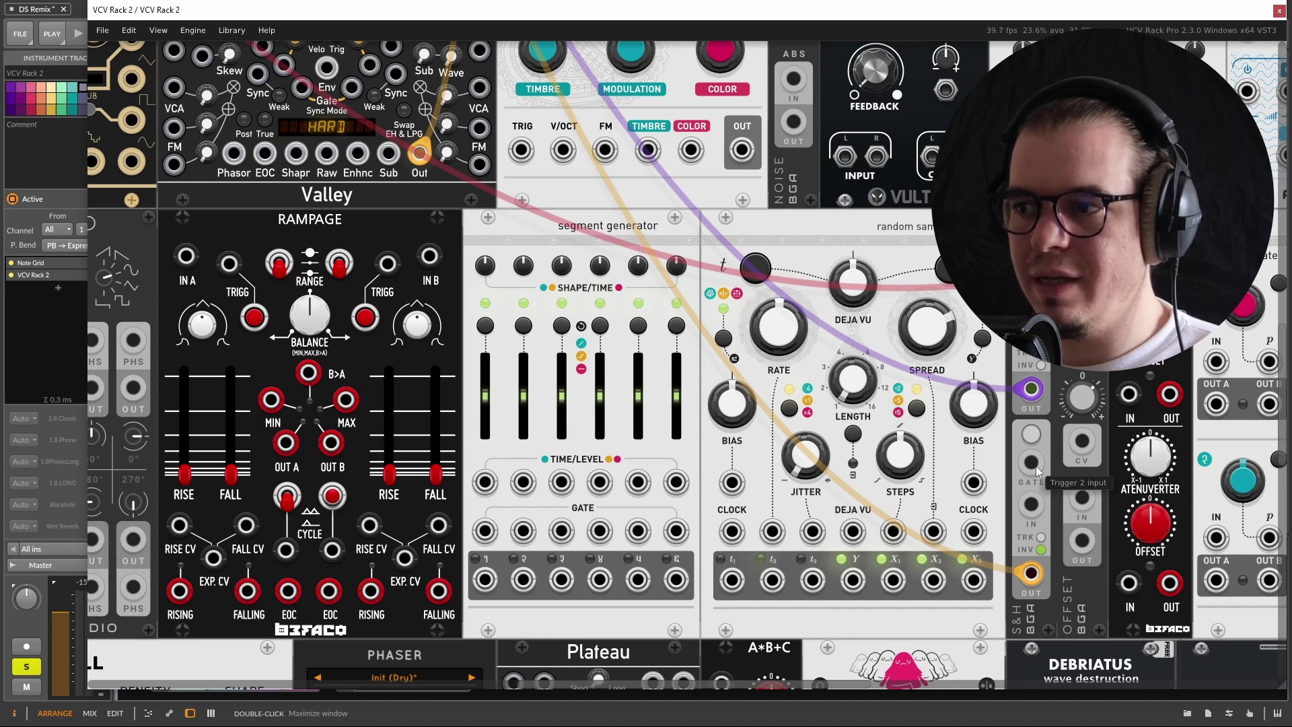
mouse_move(1031, 504)
mouse_down()
mouse_move(1033, 467)
mouse_move(1038, 498)
mouse_up()
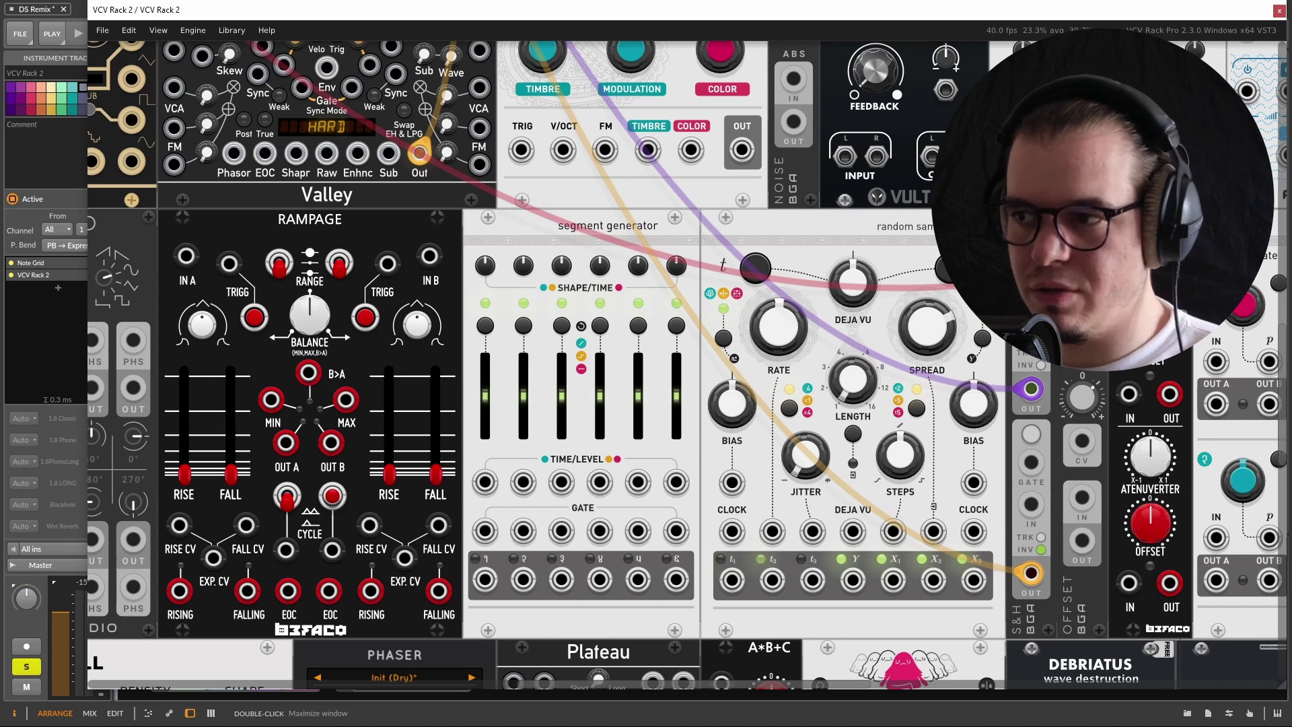
scroll(770, 350, down, 2)
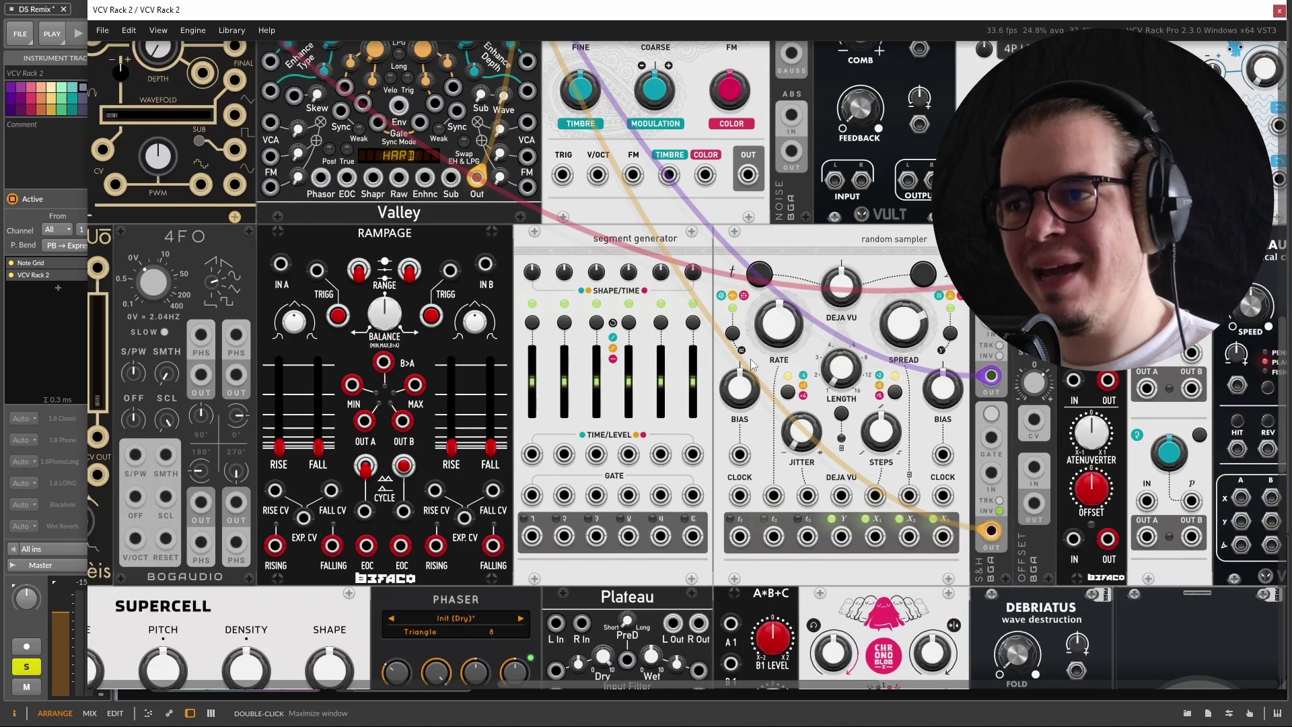
scroll(753, 365, right, 5)
scroll(752, 365, down, 1)
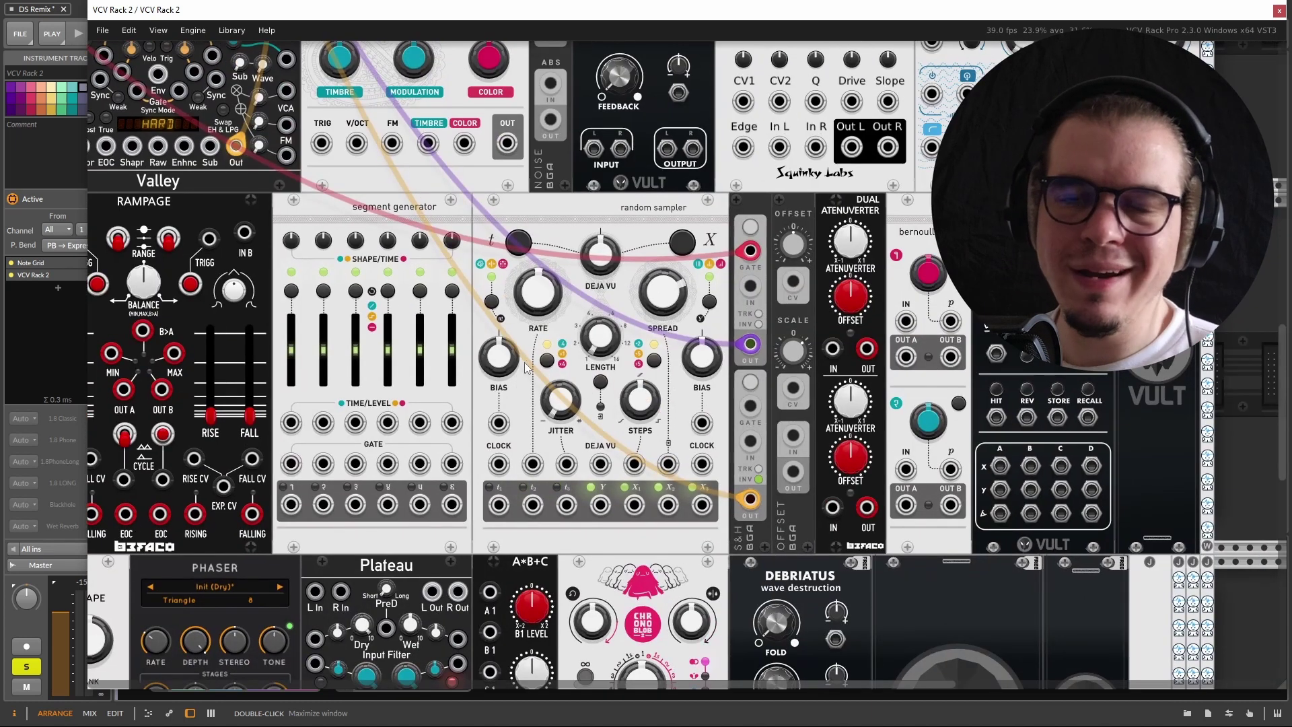
Adjust the attenuation of Terrorform's first Shaper Depth CV input while listening to the playing notes
scroll(556, 169, up, 3)
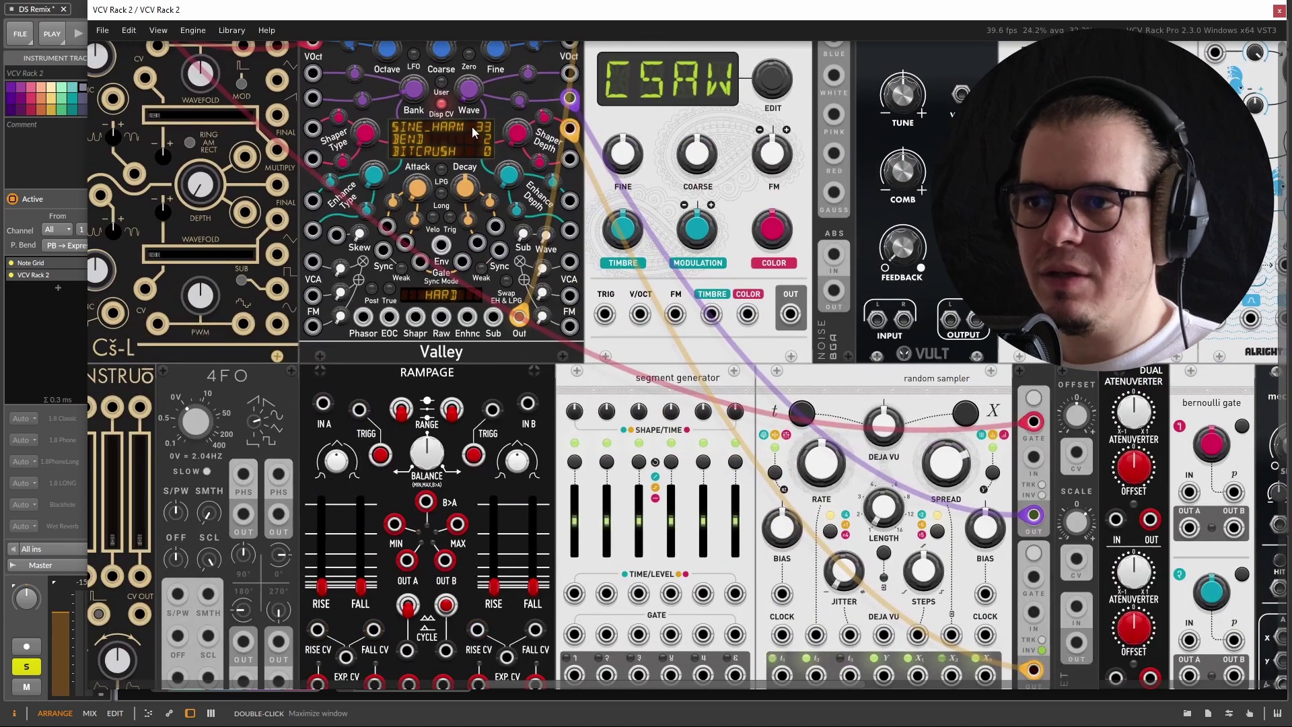
scroll(556, 169, up, 2)
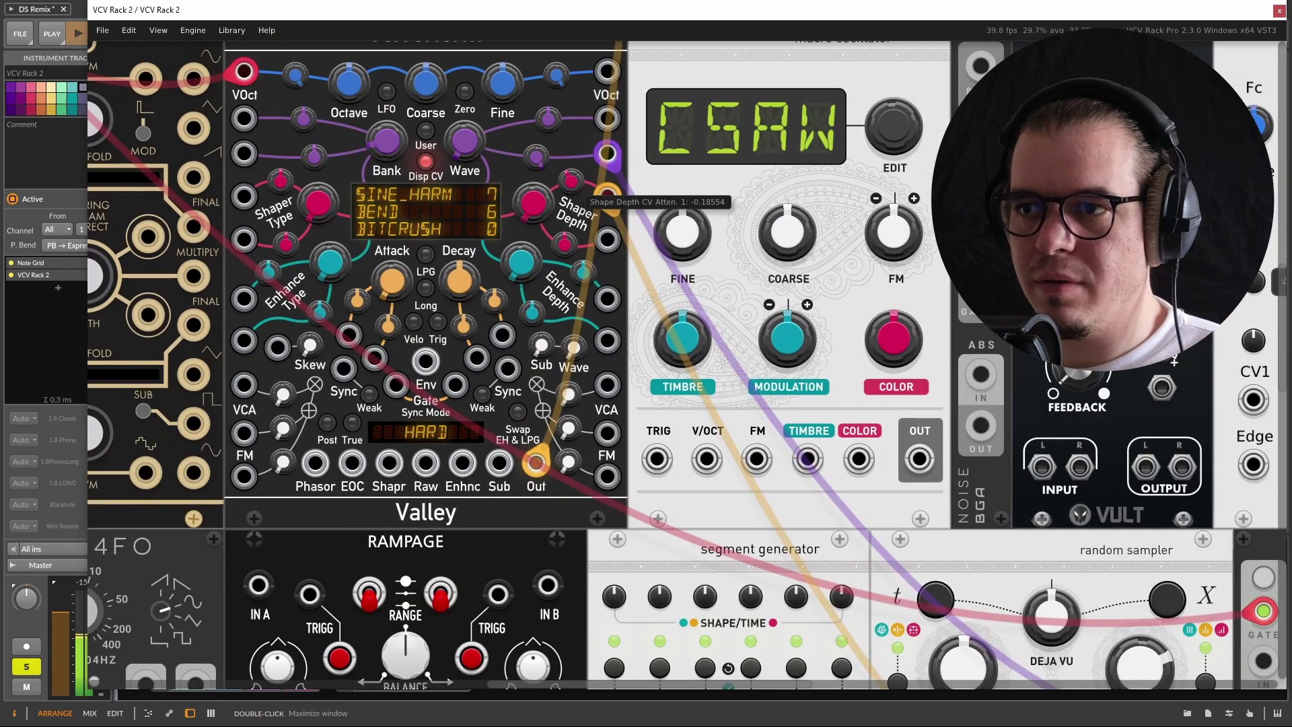
drag(570, 181, 571, 197)
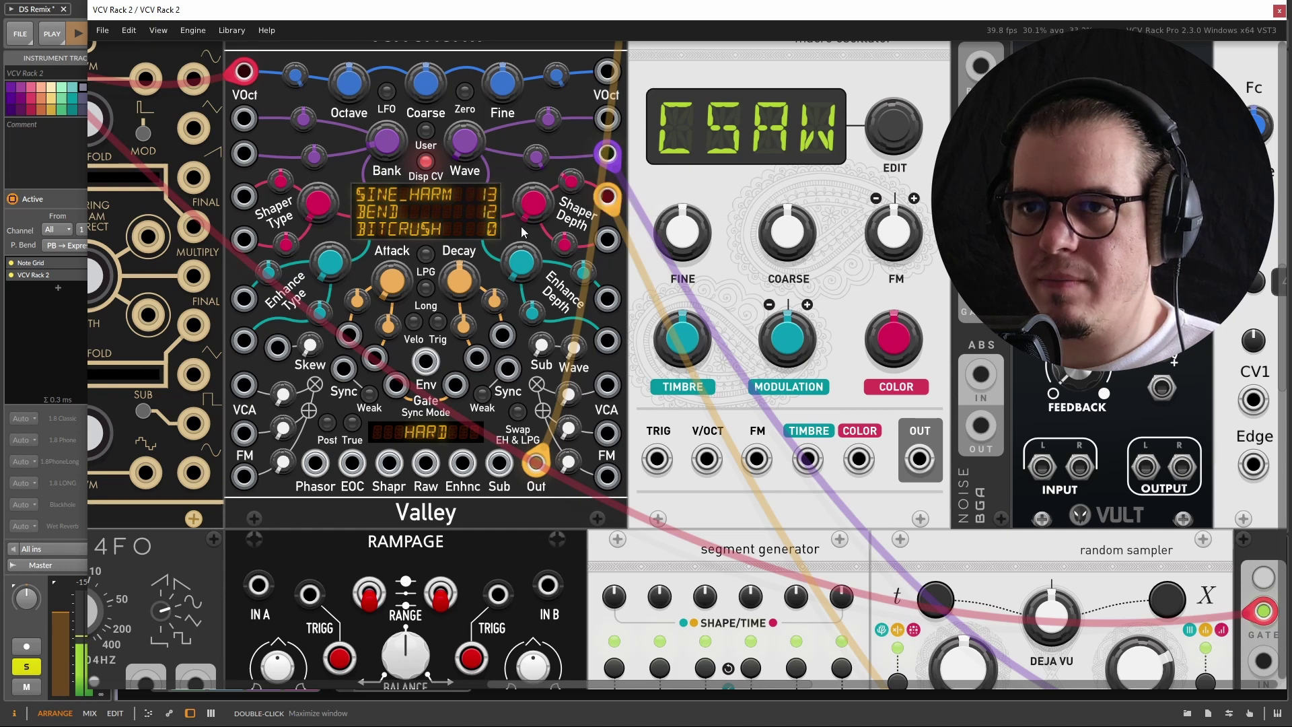
scroll(522, 232, up, 1)
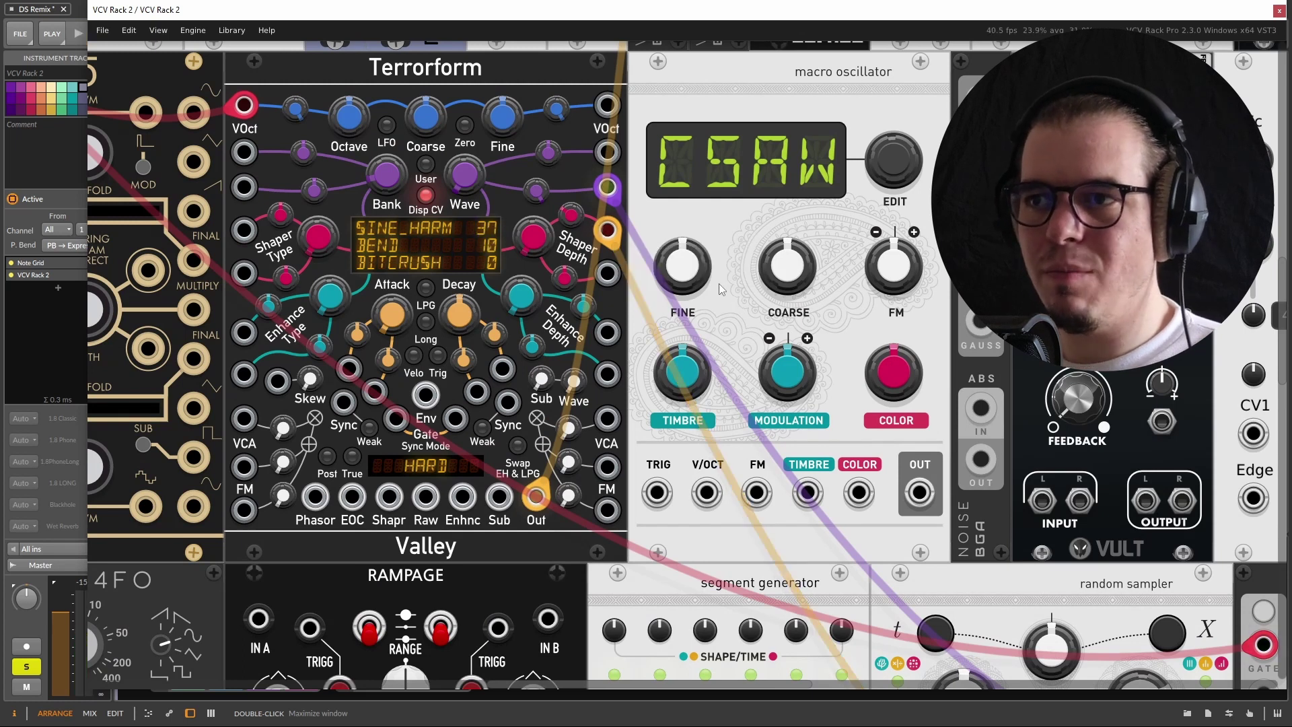
Patch the 4FO's first phase output into Terrorform's second V/Oct input
scroll(566, 207, down, 2)
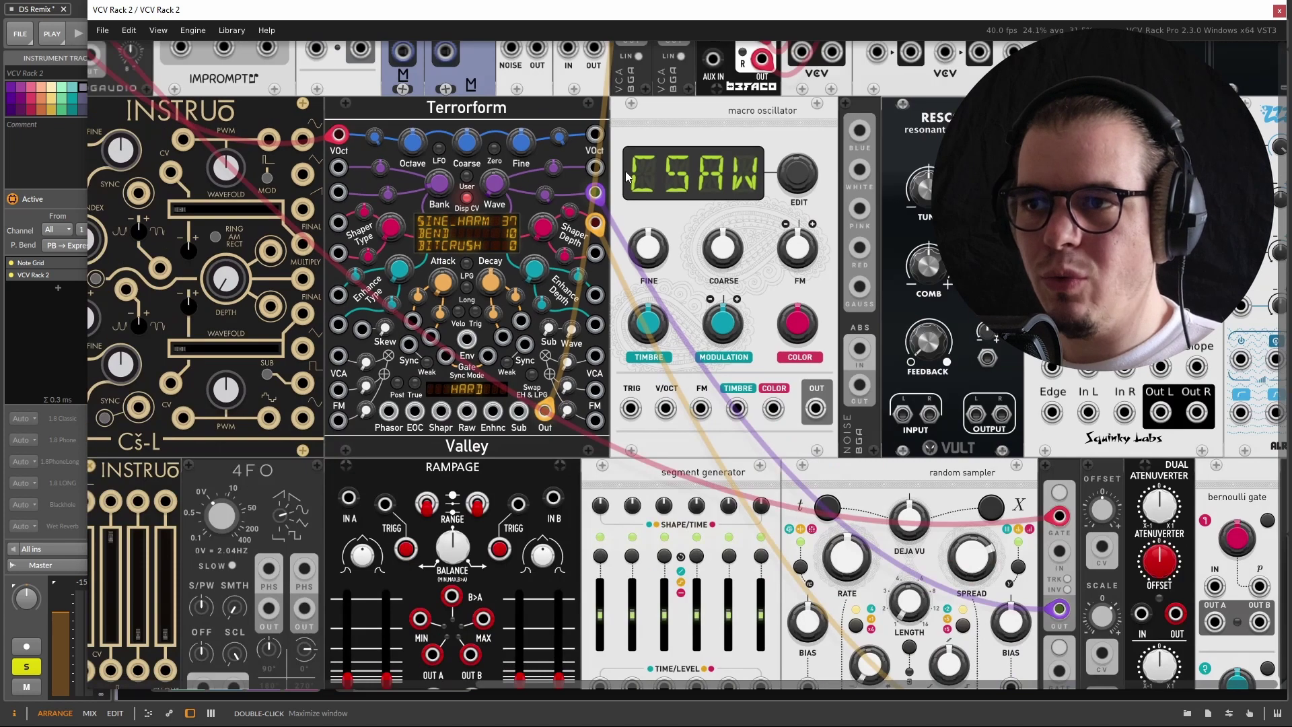
scroll(571, 366, down, 5)
scroll(571, 367, left, 4)
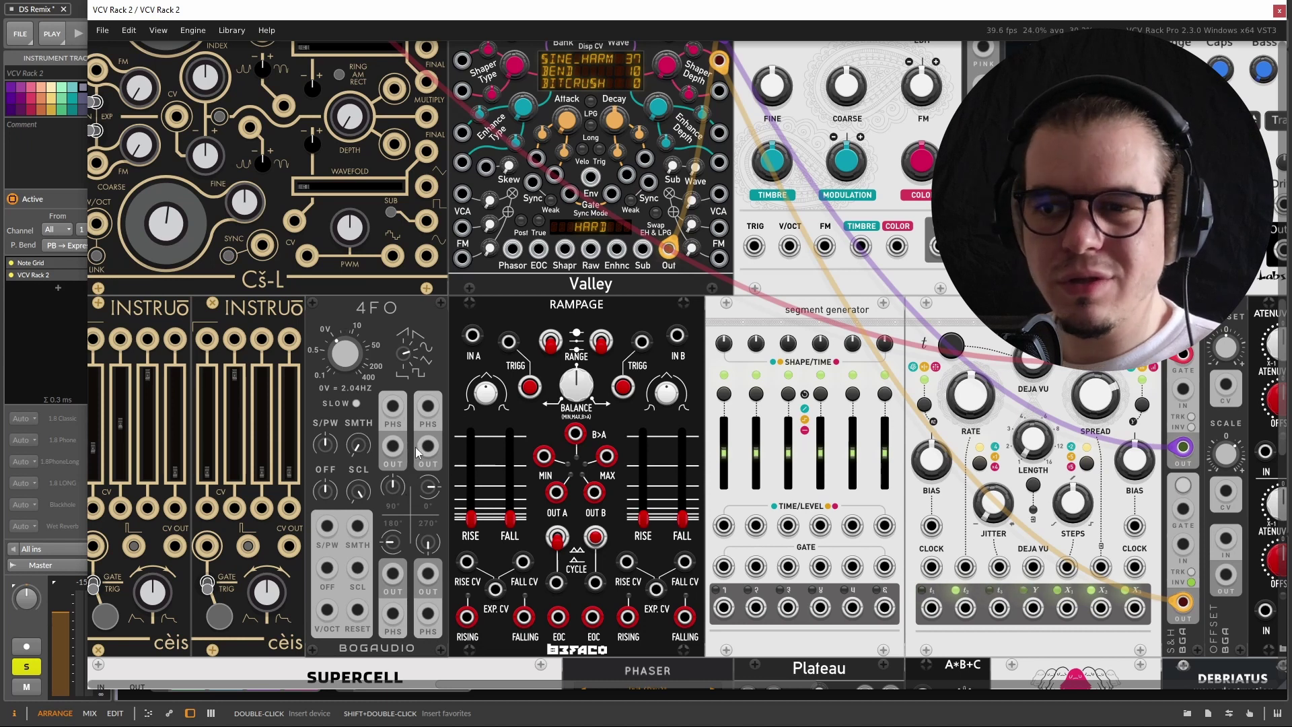
drag(392, 446, 719, 163)
scroll(754, 161, up, 5)
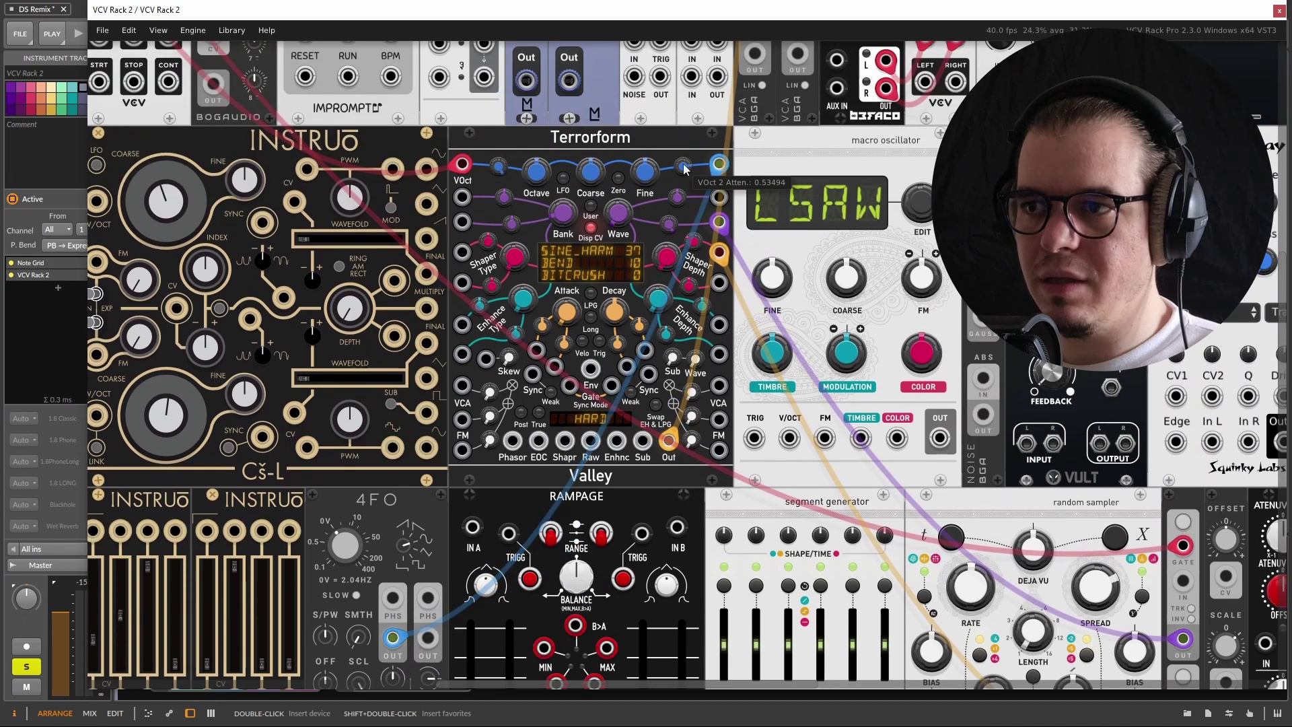
Examine the 4FO's frequency and waveform settings and check Terrorform's response during playback
scroll(348, 415, down, 4)
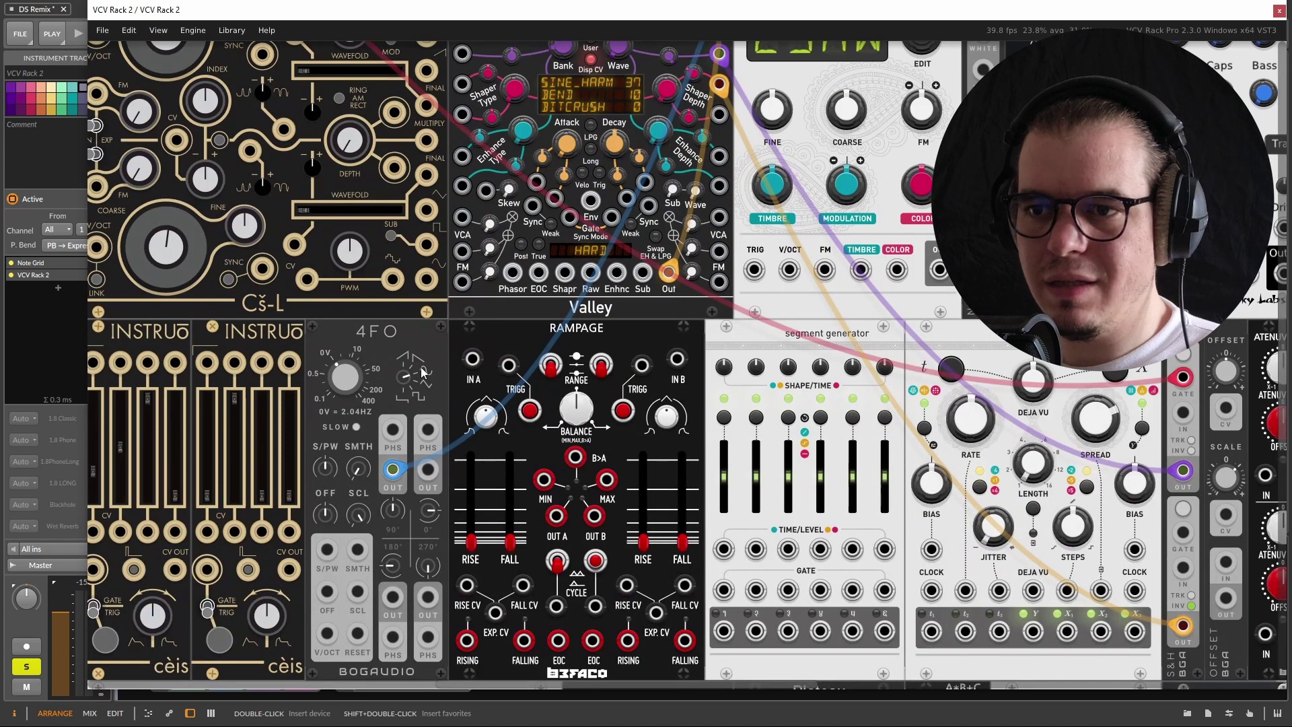
mouse_move(370, 369)
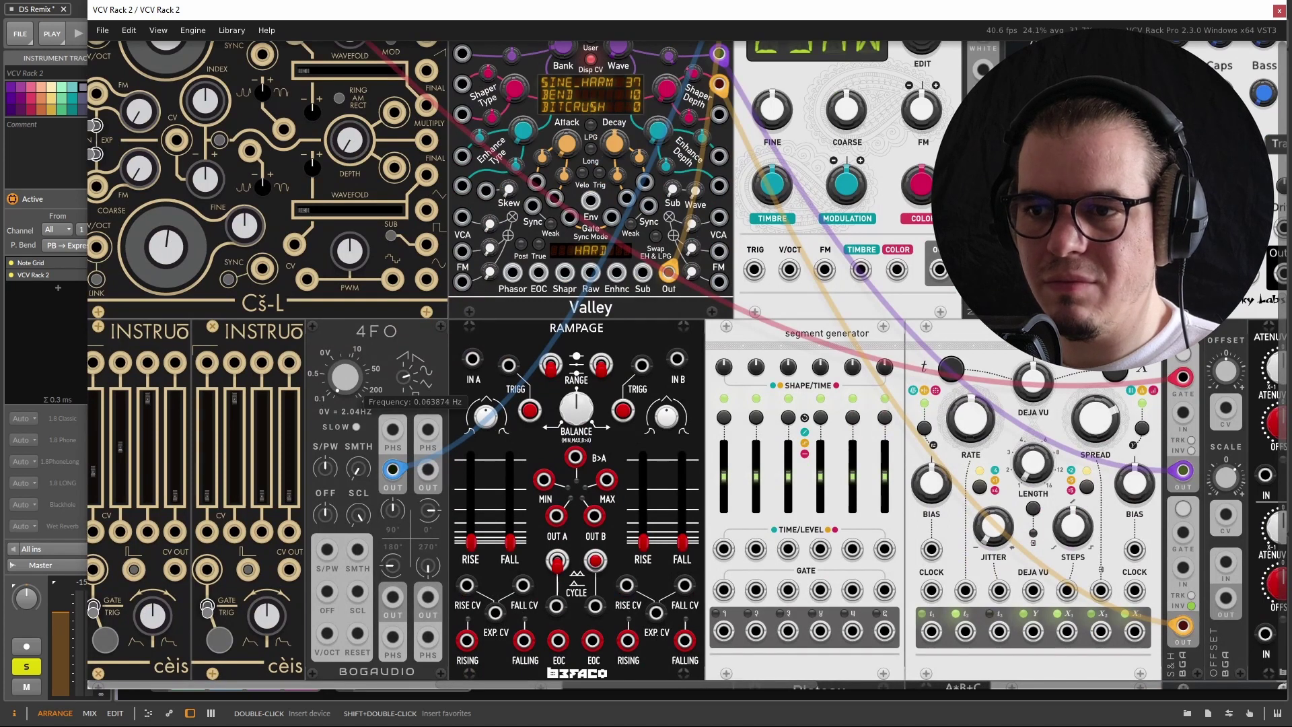
mouse_move(407, 379)
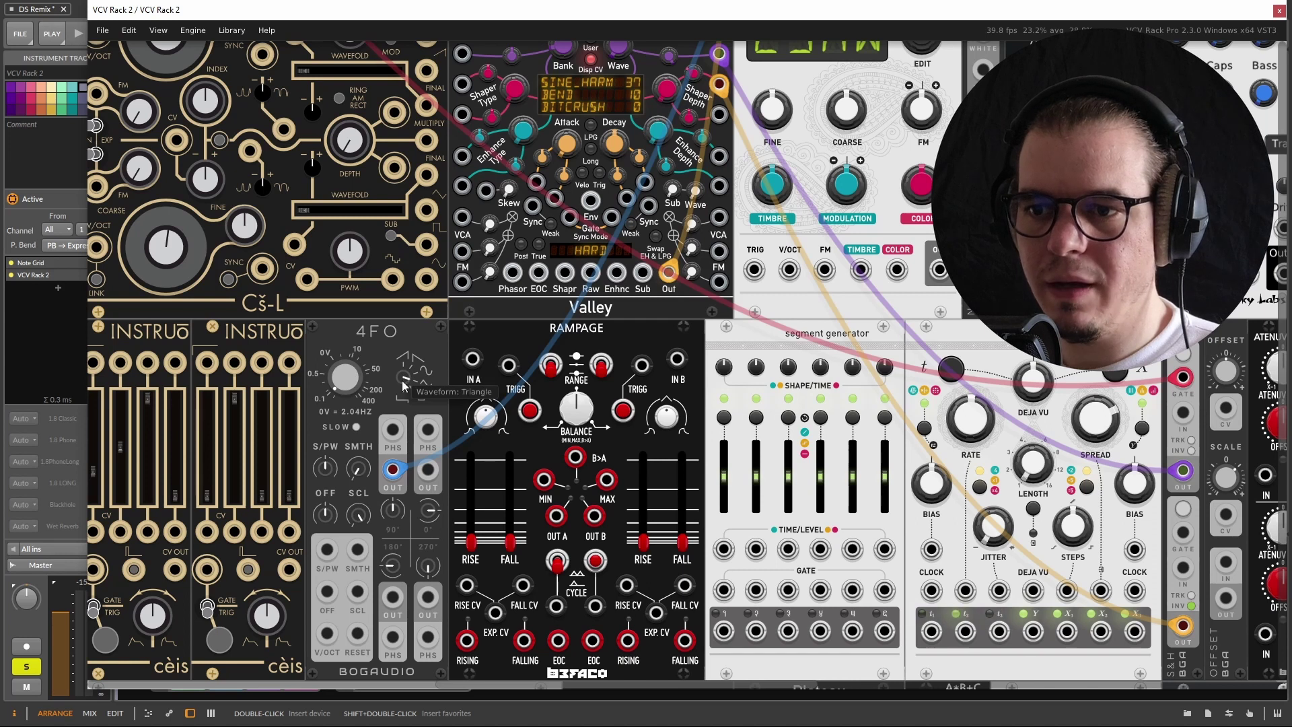
mouse_move(350, 390)
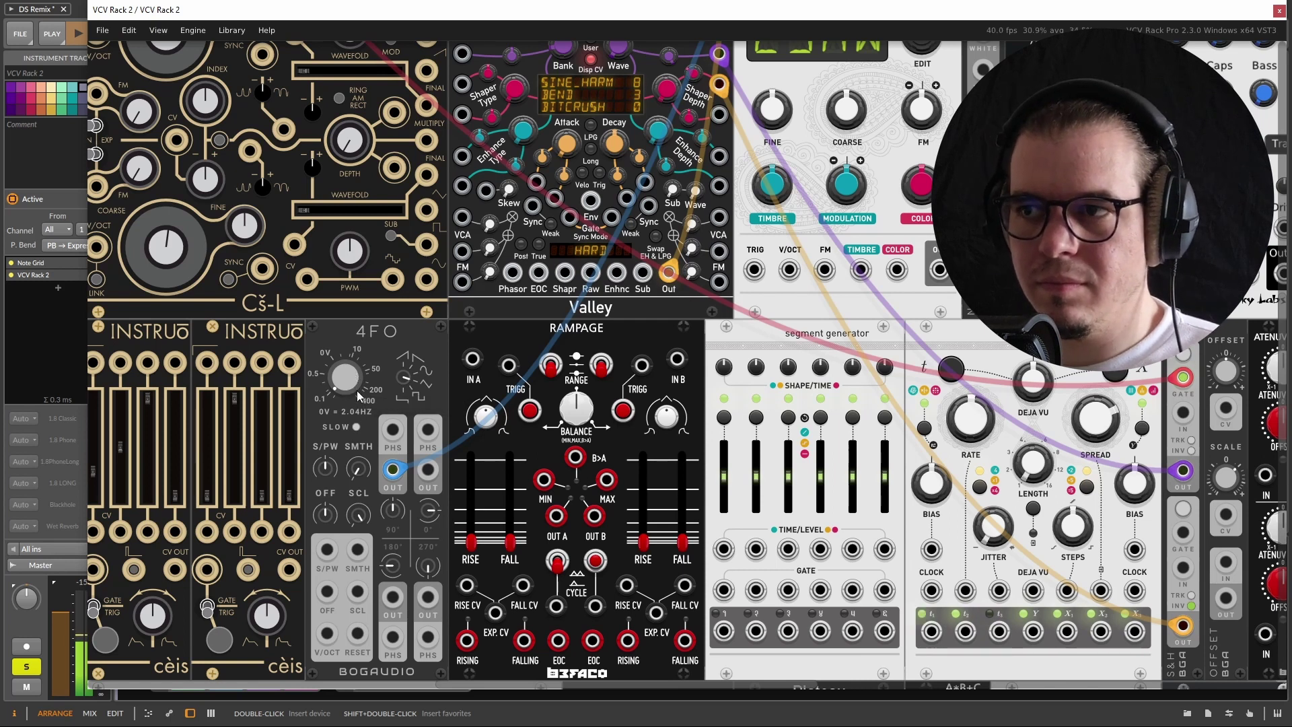
scroll(359, 396, up, 4)
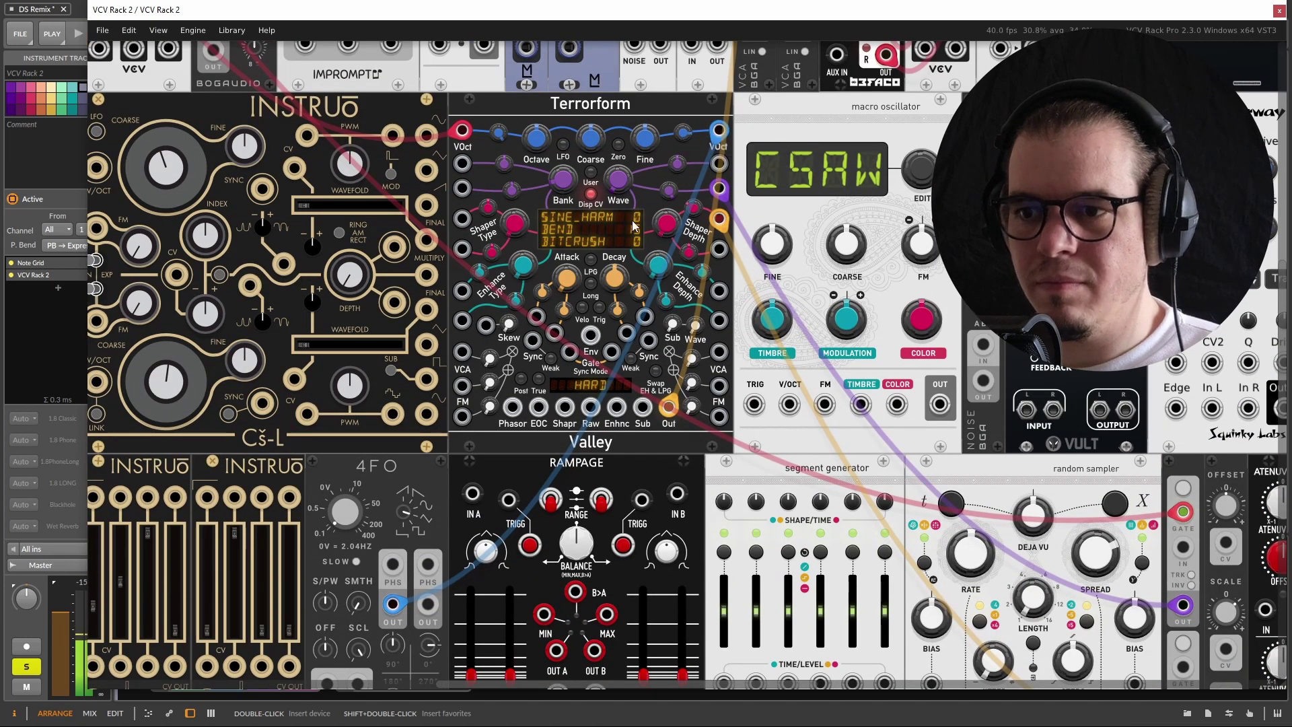
scroll(312, 496, down, 1)
scroll(313, 494, down, 2)
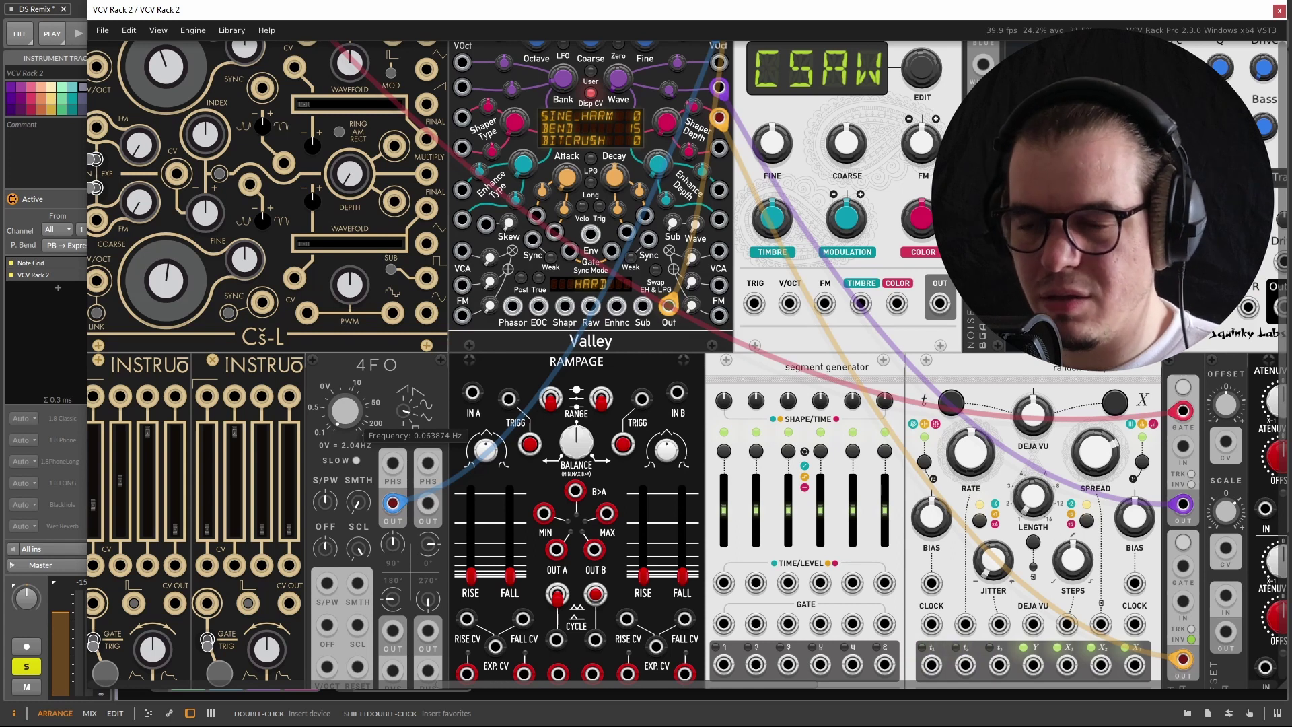
Patch the first S&H output into the 4FO's V/Oct input and listen to the resulting modulation
scroll(374, 400, down, 2)
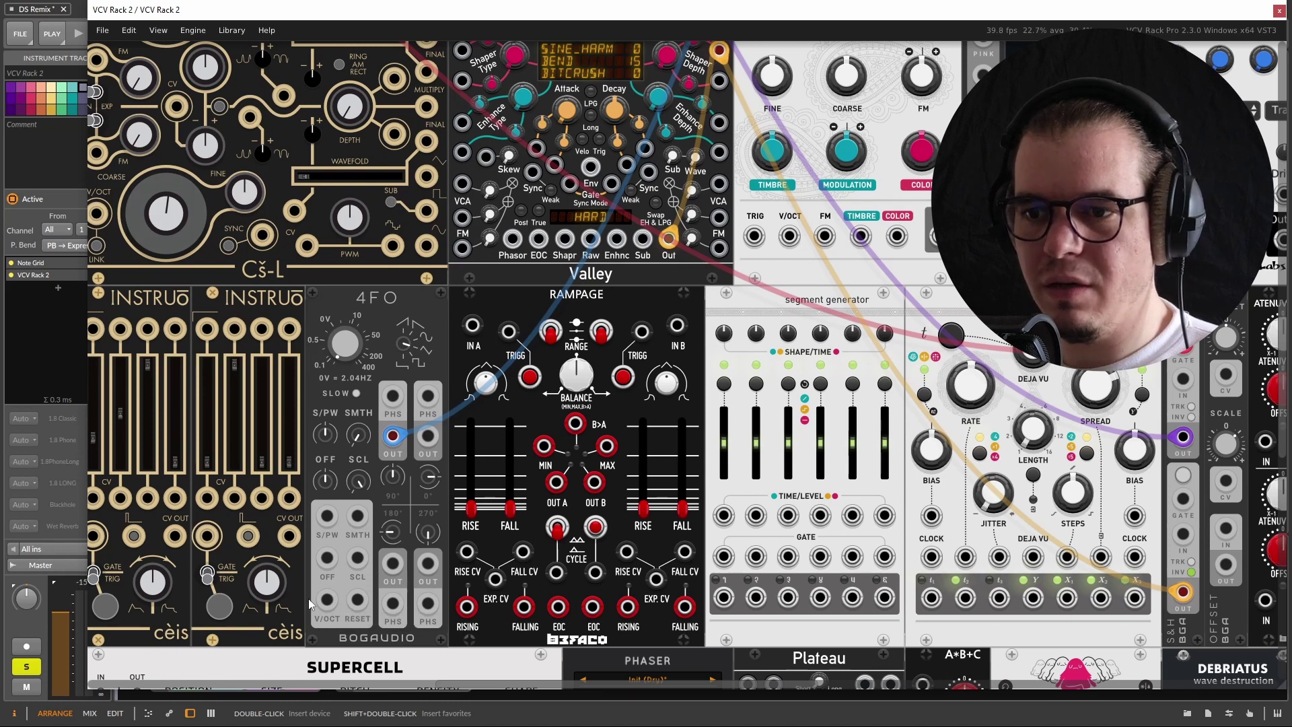
drag(327, 599, 1182, 437)
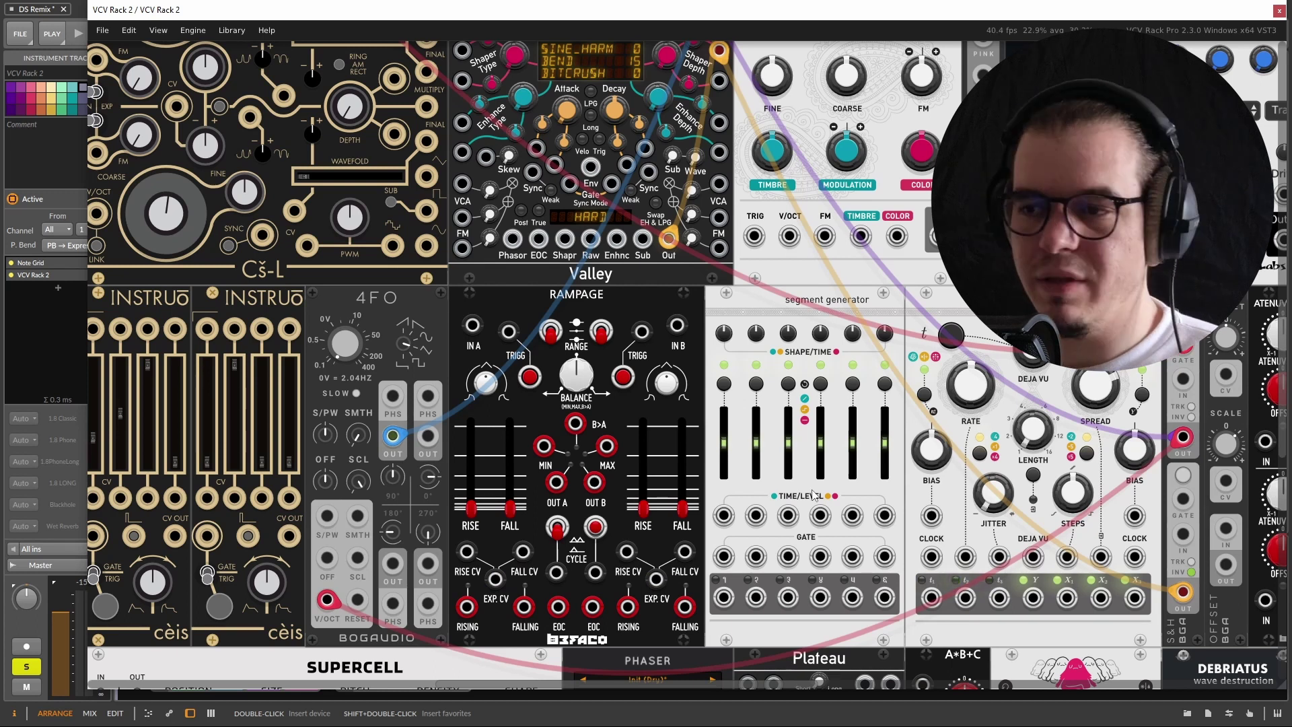
scroll(443, 409, up, 1)
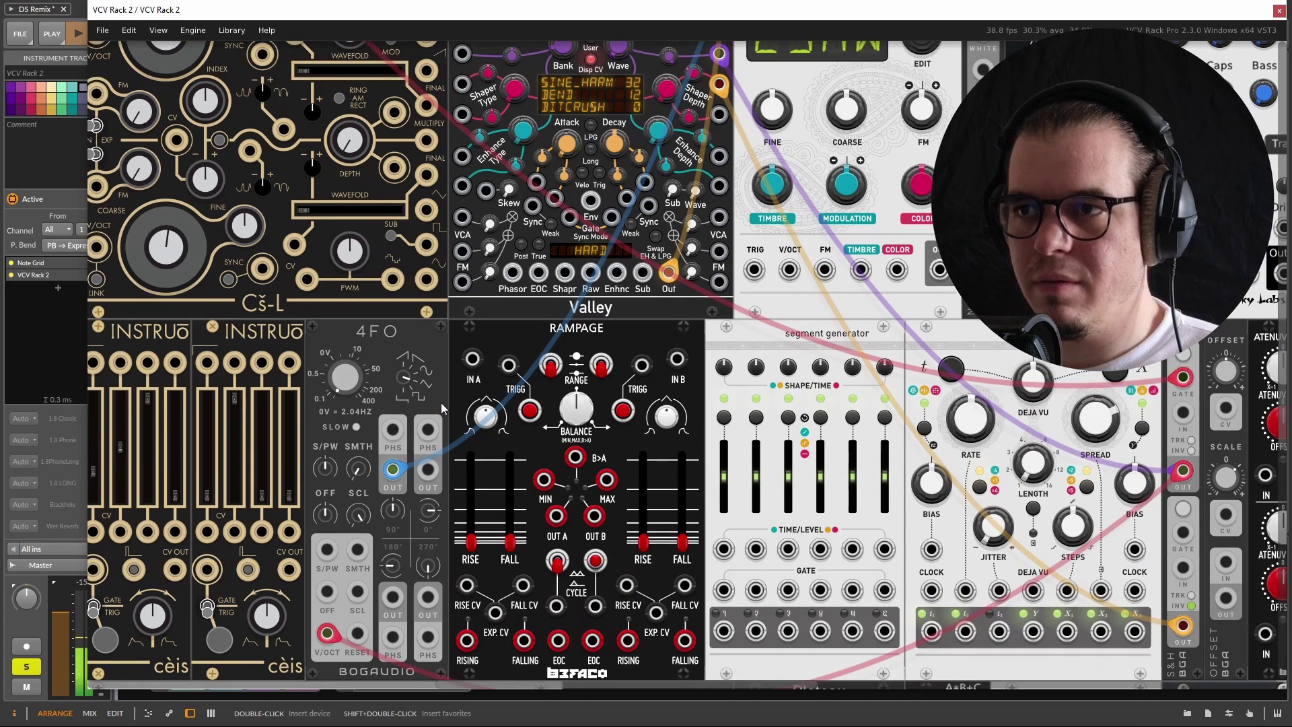
scroll(442, 408, up, 2)
scroll(471, 404, down, 1)
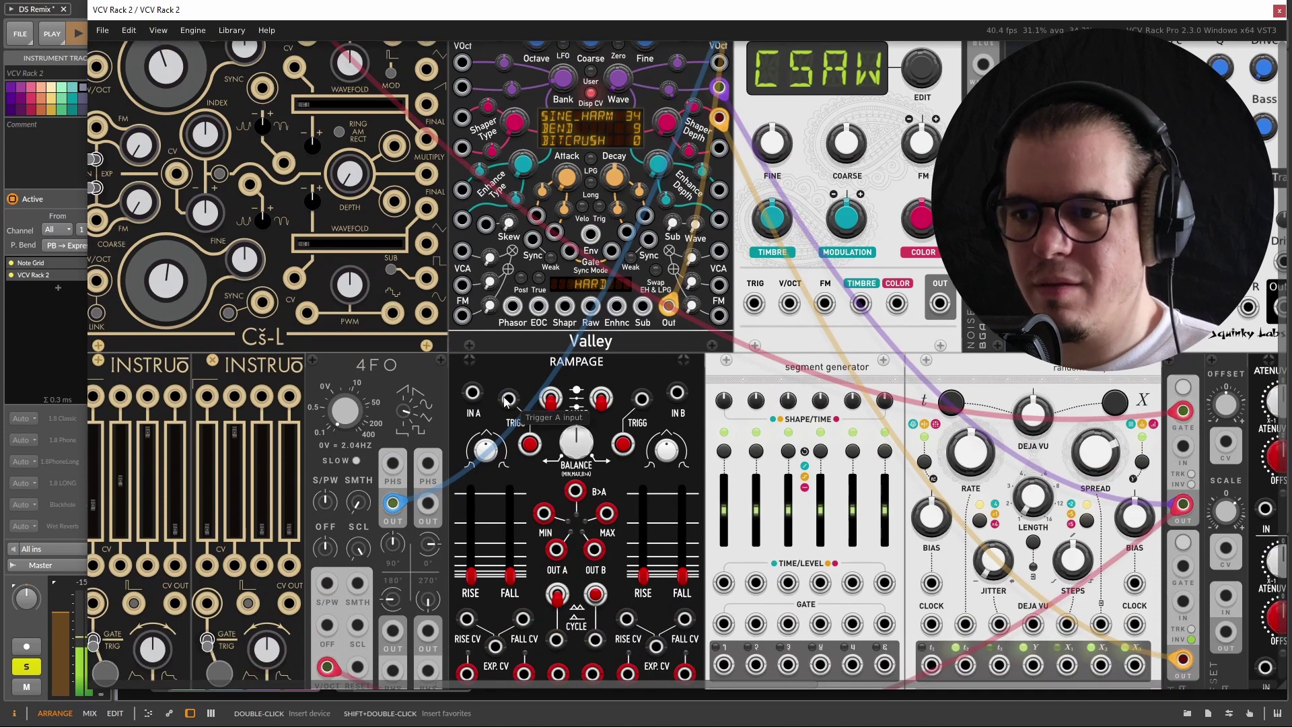
drag(507, 401, 430, 379)
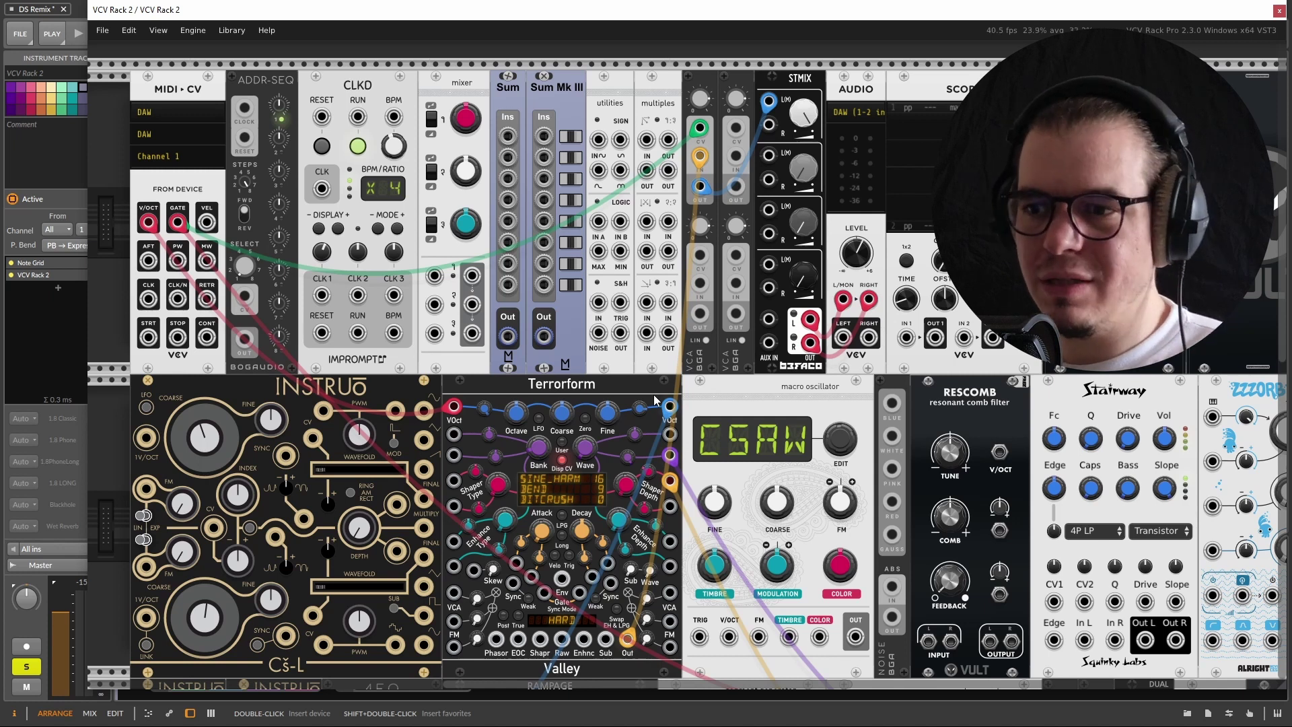
Step Terrorform's LPG mode from bypassed past VCA to the blue-lit mode
scroll(654, 400, down, 5)
scroll(523, 536, up, 3)
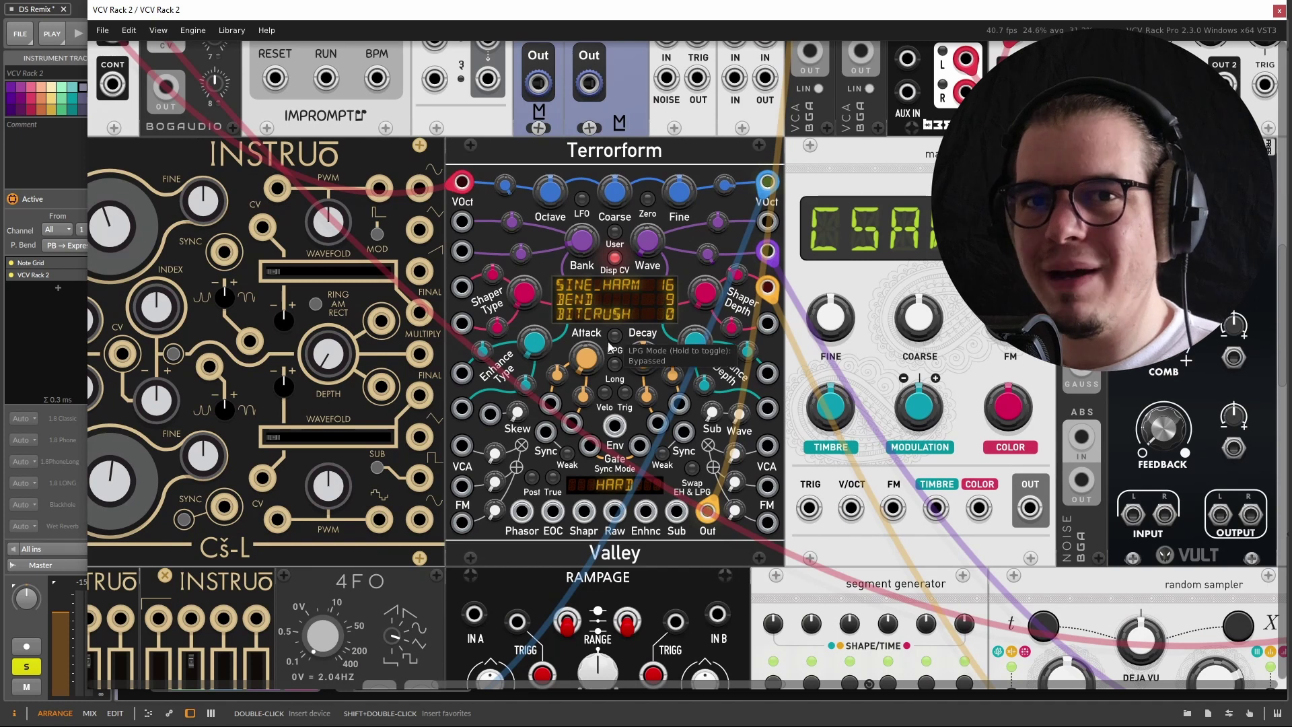
scroll(612, 346, up, 2)
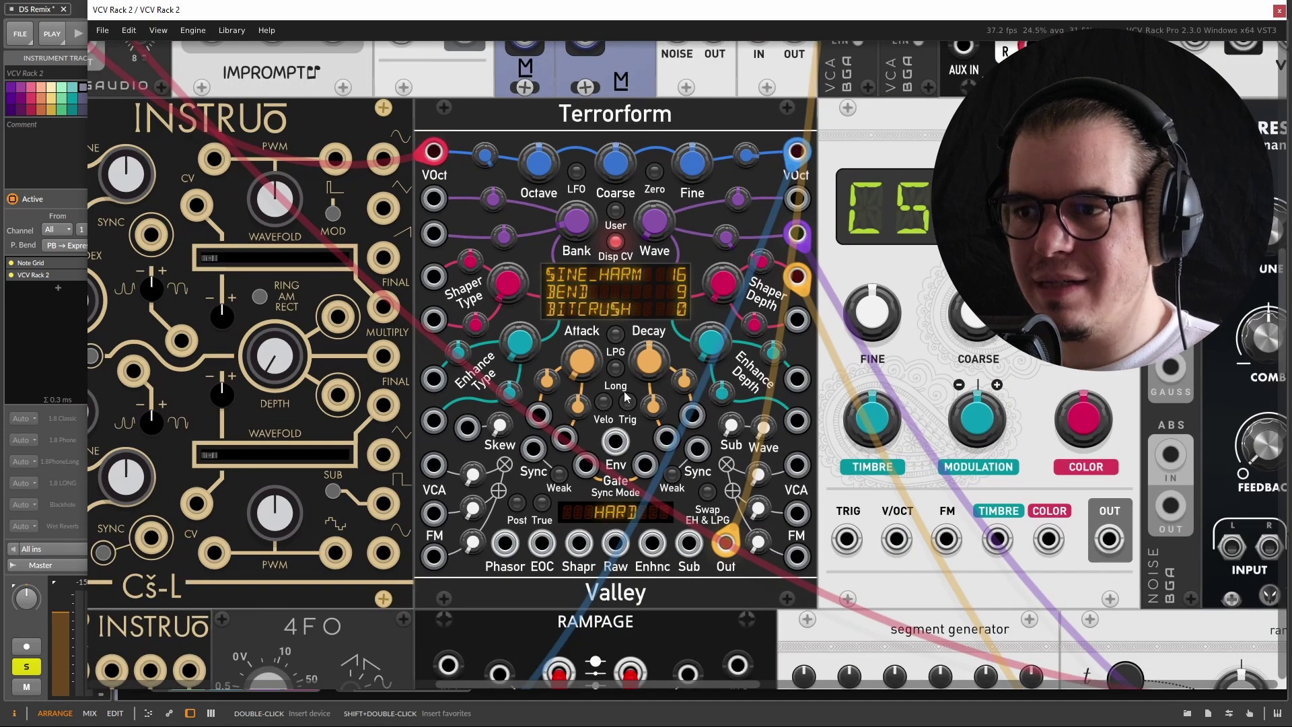
click(614, 335)
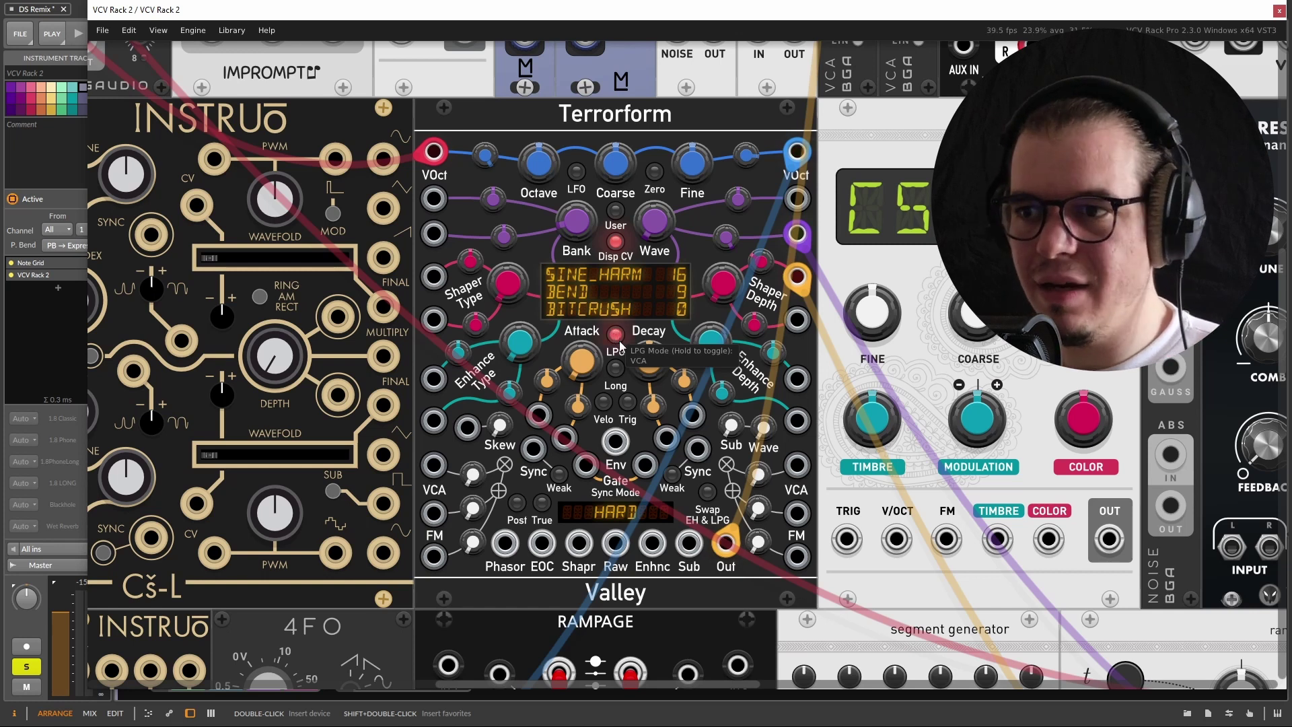
click(616, 335)
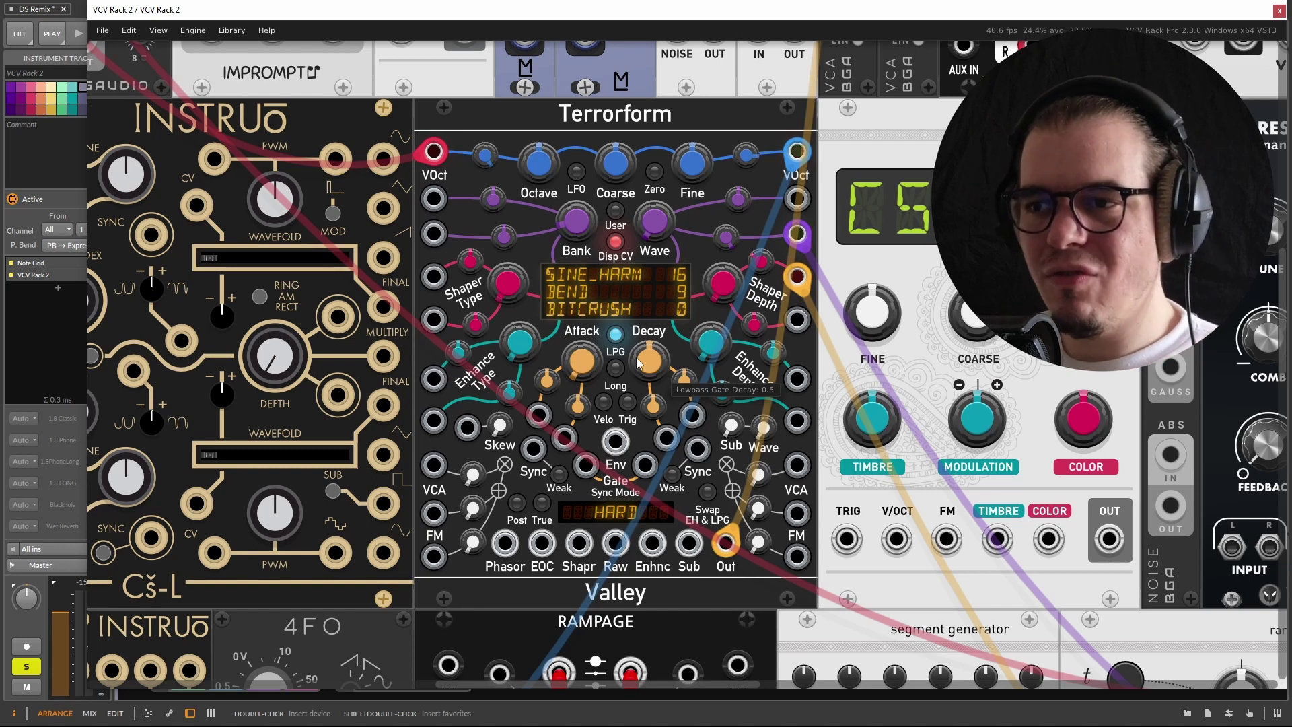
Patch Terrorform's first envelope gate input to the MIDI-CV gate output
scroll(636, 357, down, 2)
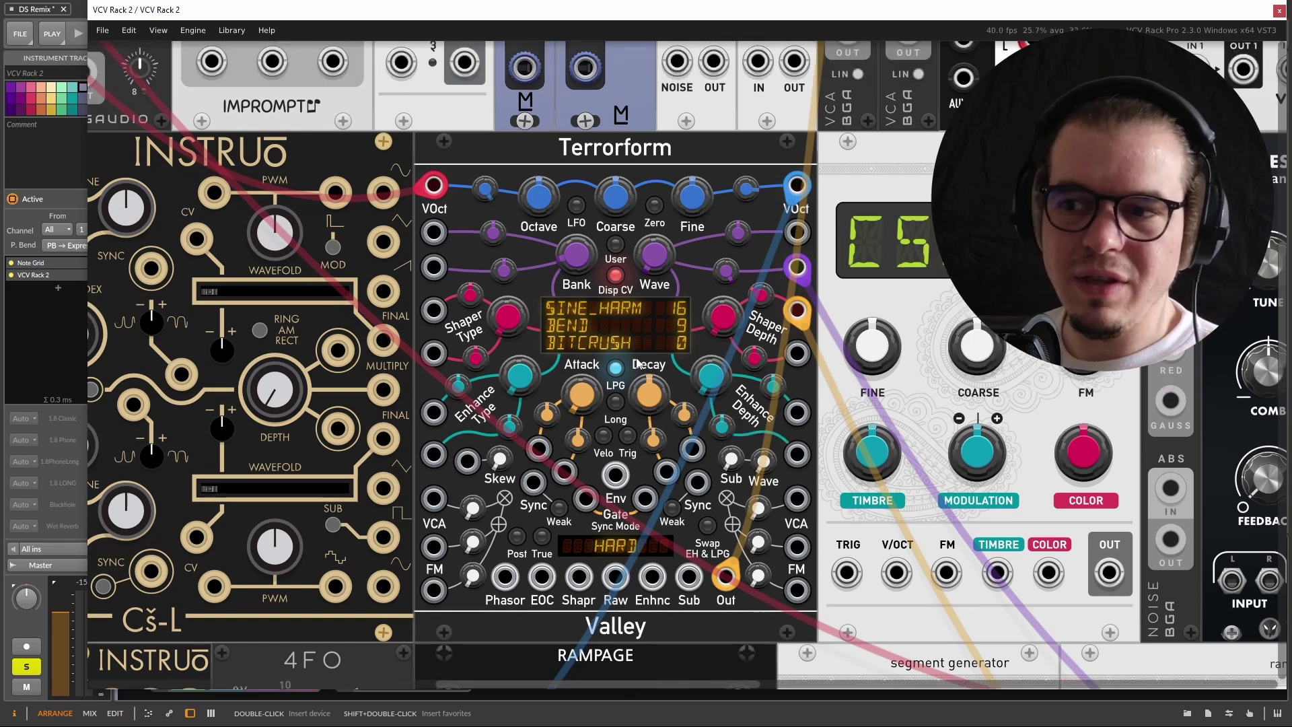
scroll(659, 385, down, 1)
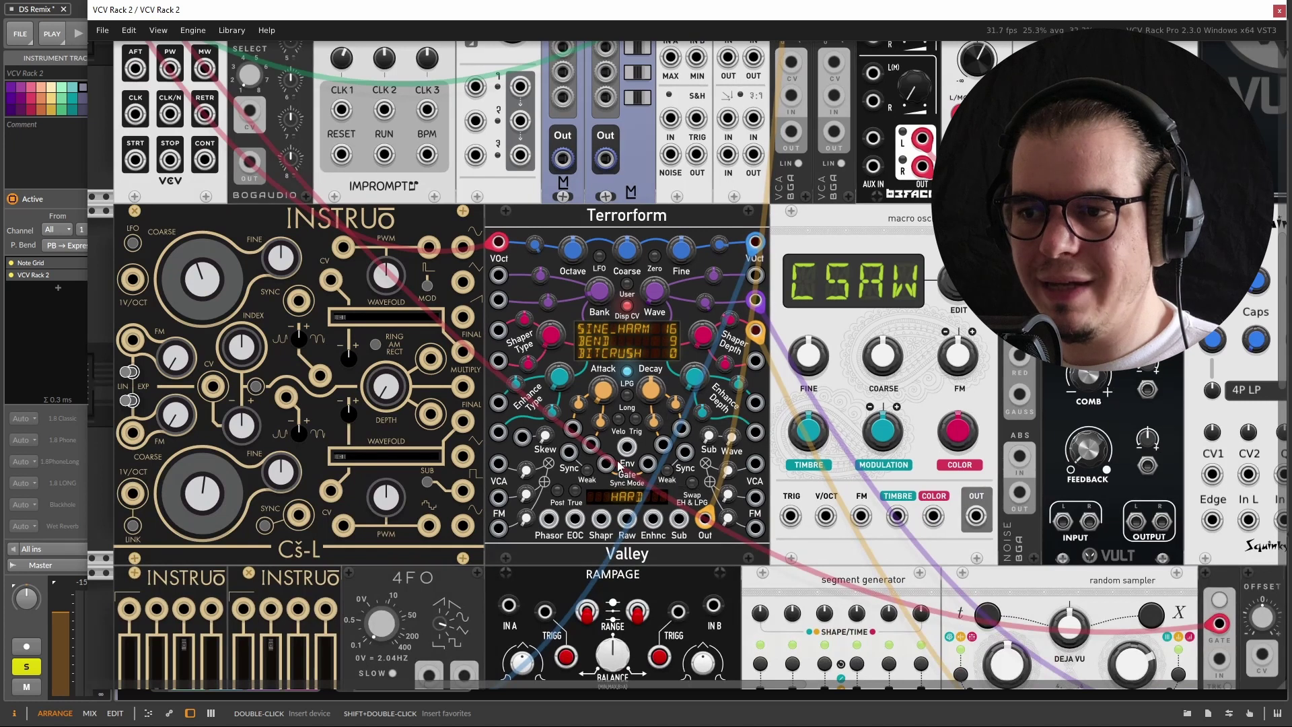
drag(605, 465, 219, 168)
scroll(239, 148, up, 1)
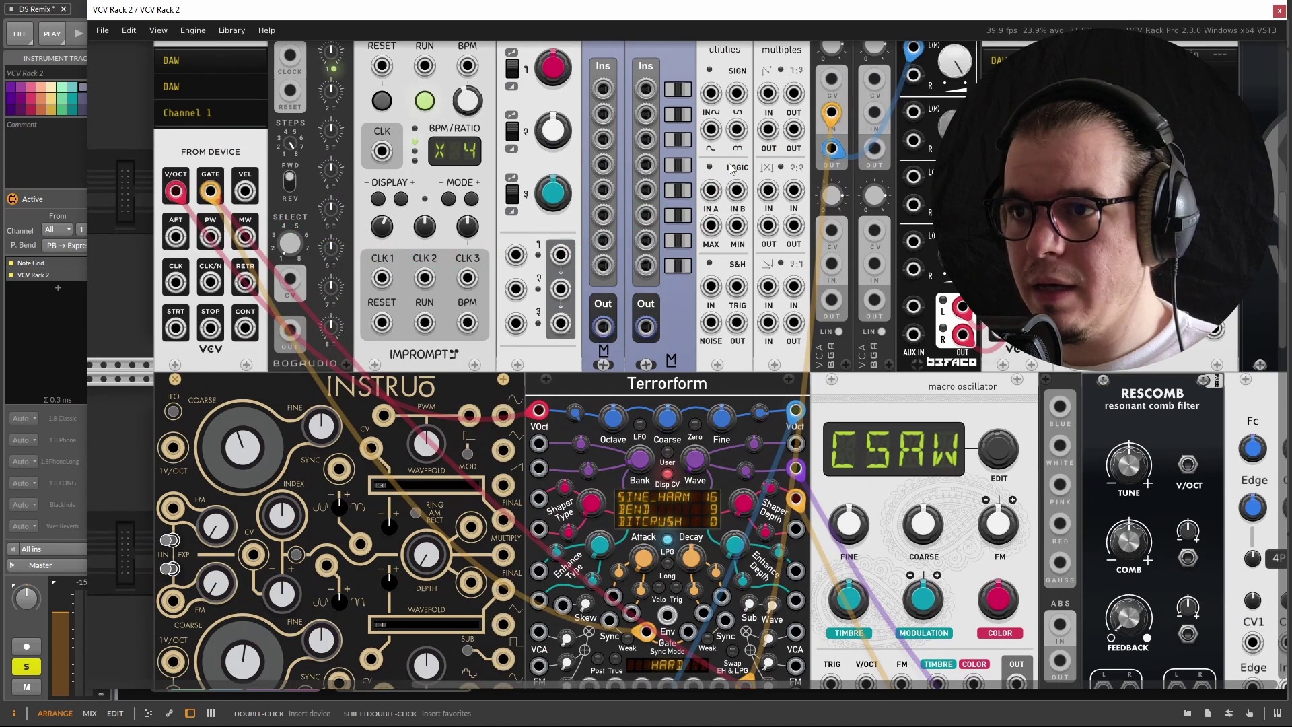
Enable Terrorform's Trig option and set the lowpass gate decay to about 0.31
scroll(673, 424, down, 5)
scroll(675, 428, up, 2)
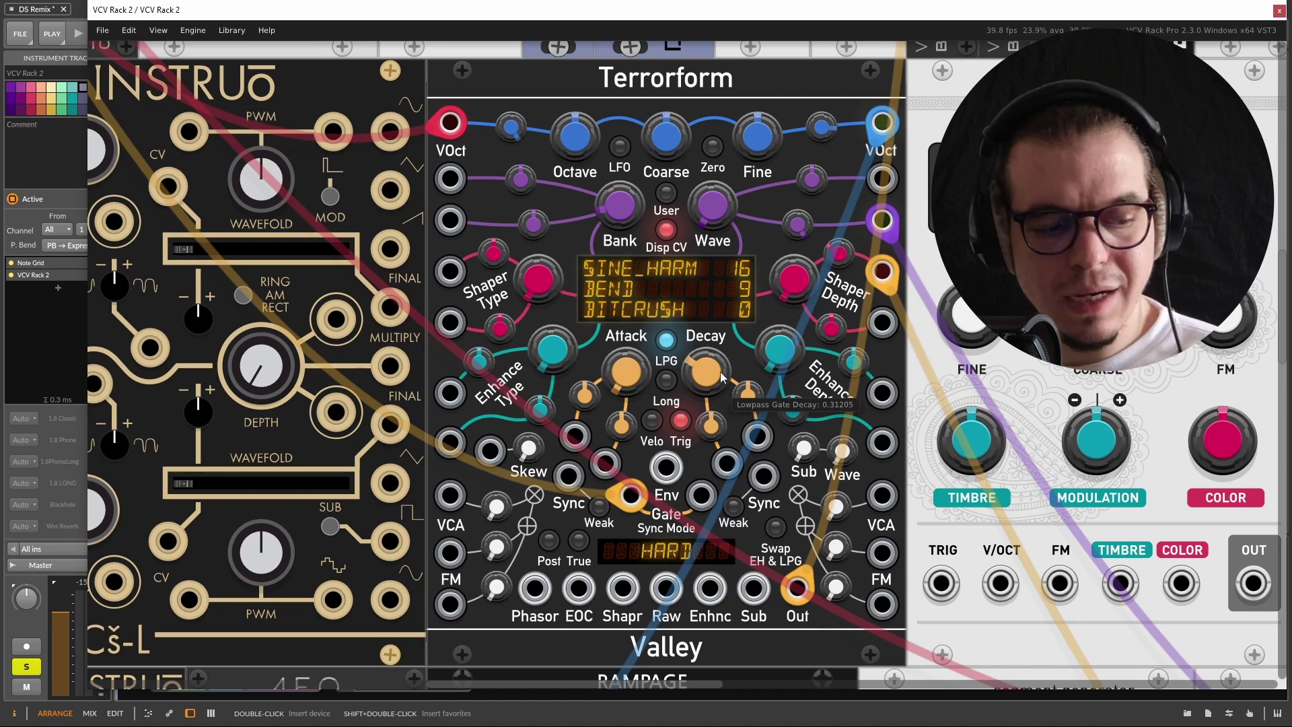
mouse_move(723, 377)
mouse_down()
mouse_move(722, 333)
mouse_move(722, 377)
mouse_up()
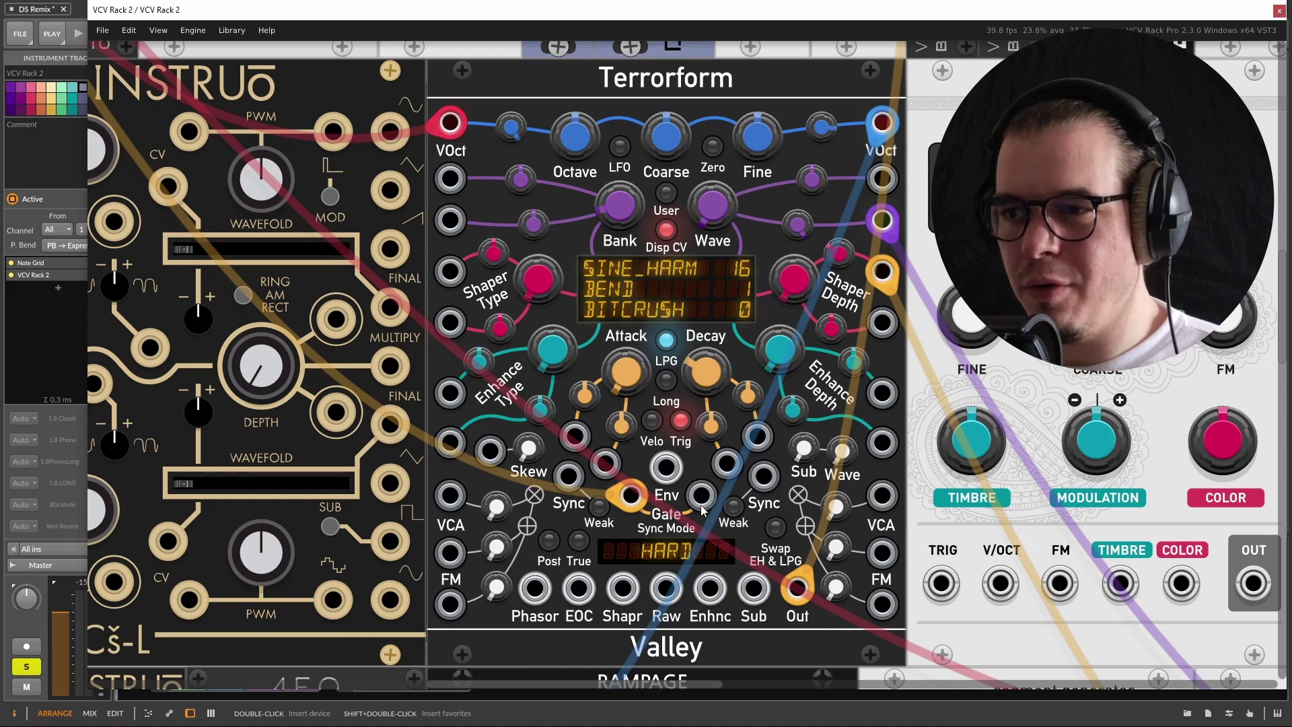
Patch the second S&H output into Terrorform's lowpass gate decay CV input
scroll(648, 479, down, 3)
scroll(734, 258, down, 4)
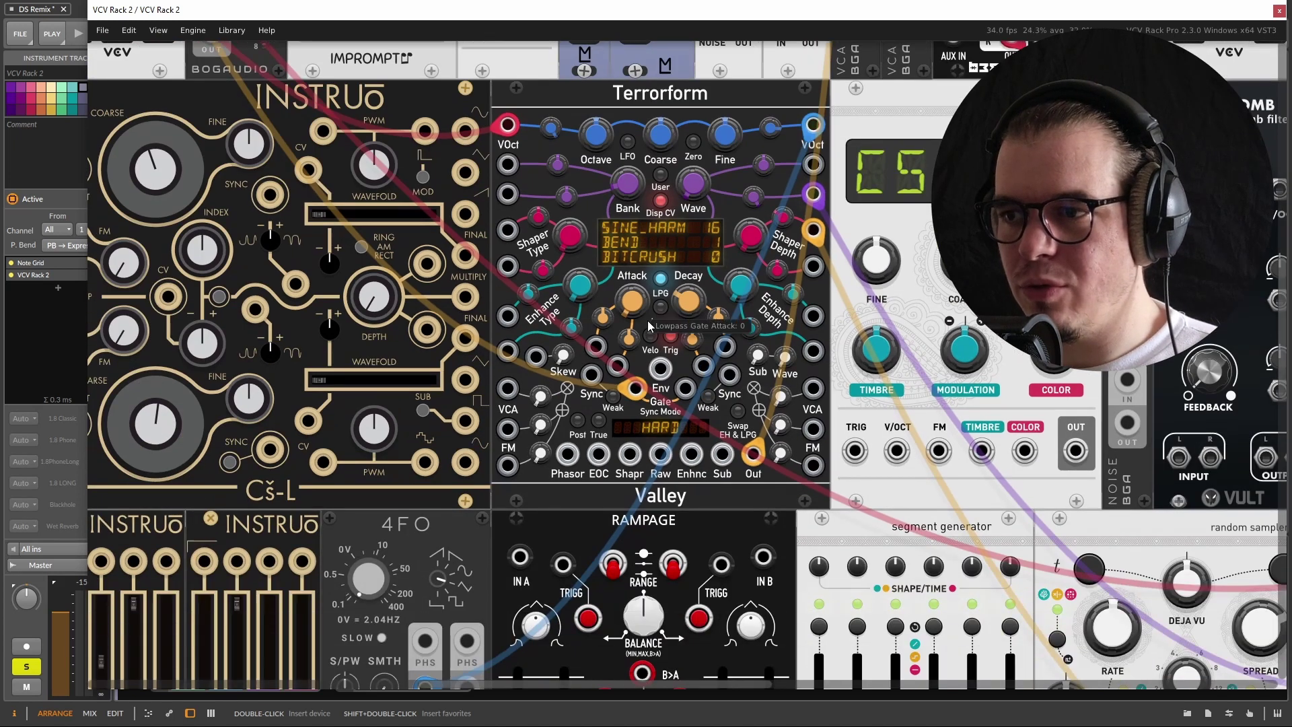
drag(728, 278, 1003, 482)
scroll(1014, 476, up, 5)
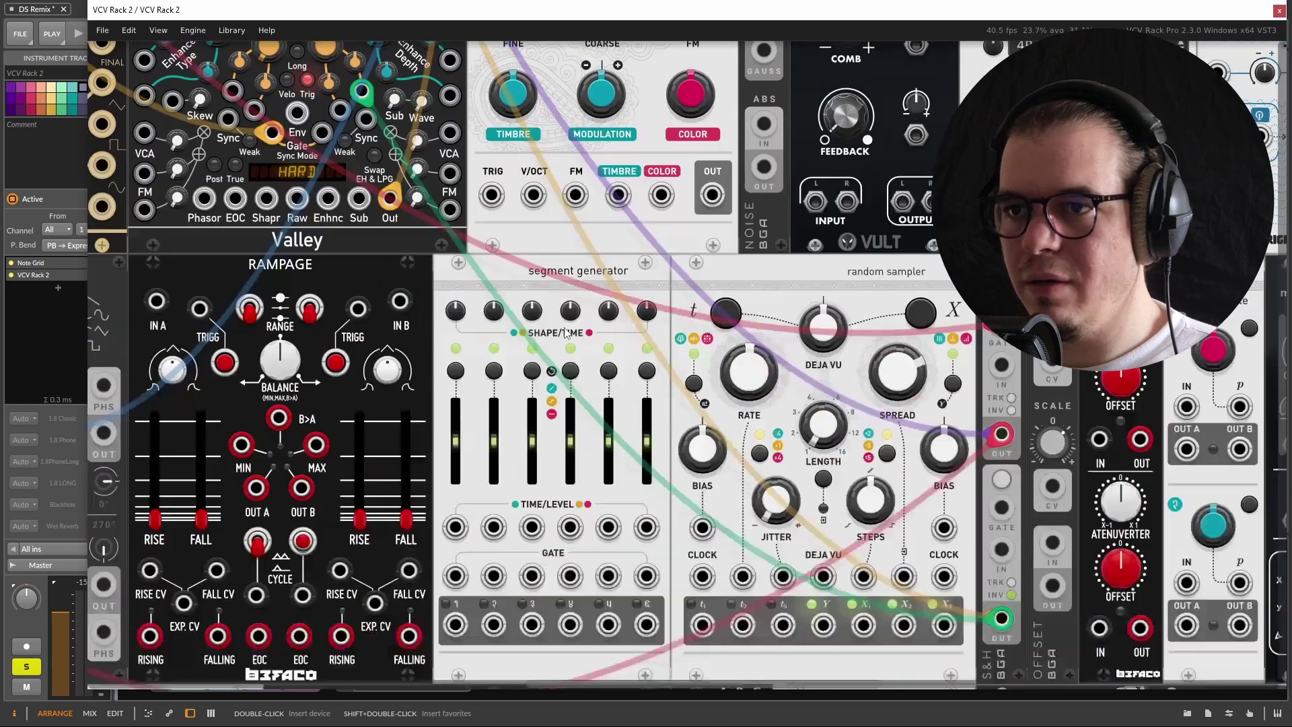
scroll(115, 178, up, 3)
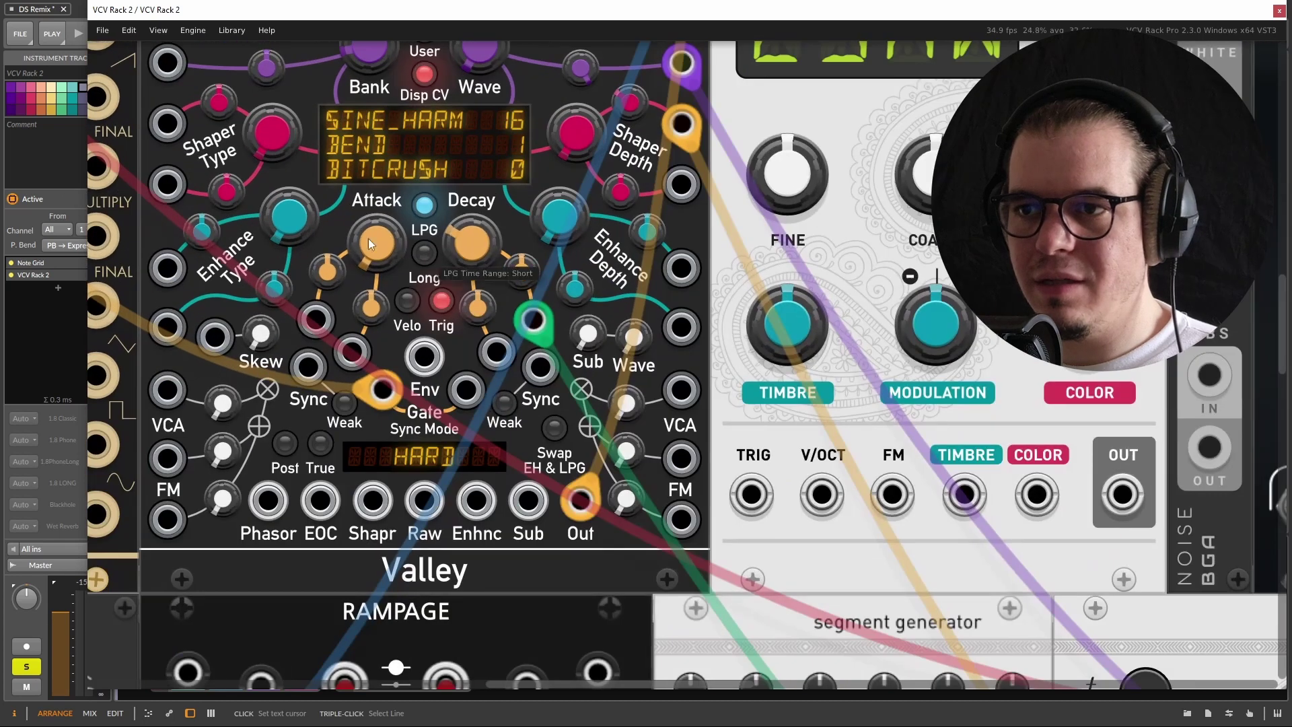
Set Terrorform's lowpass gate attack to about 0.065 and fine-tune the decay CV attenuator while listening
scroll(505, 270, down, 2)
scroll(324, 281, down, 1)
scroll(667, 320, up, 2)
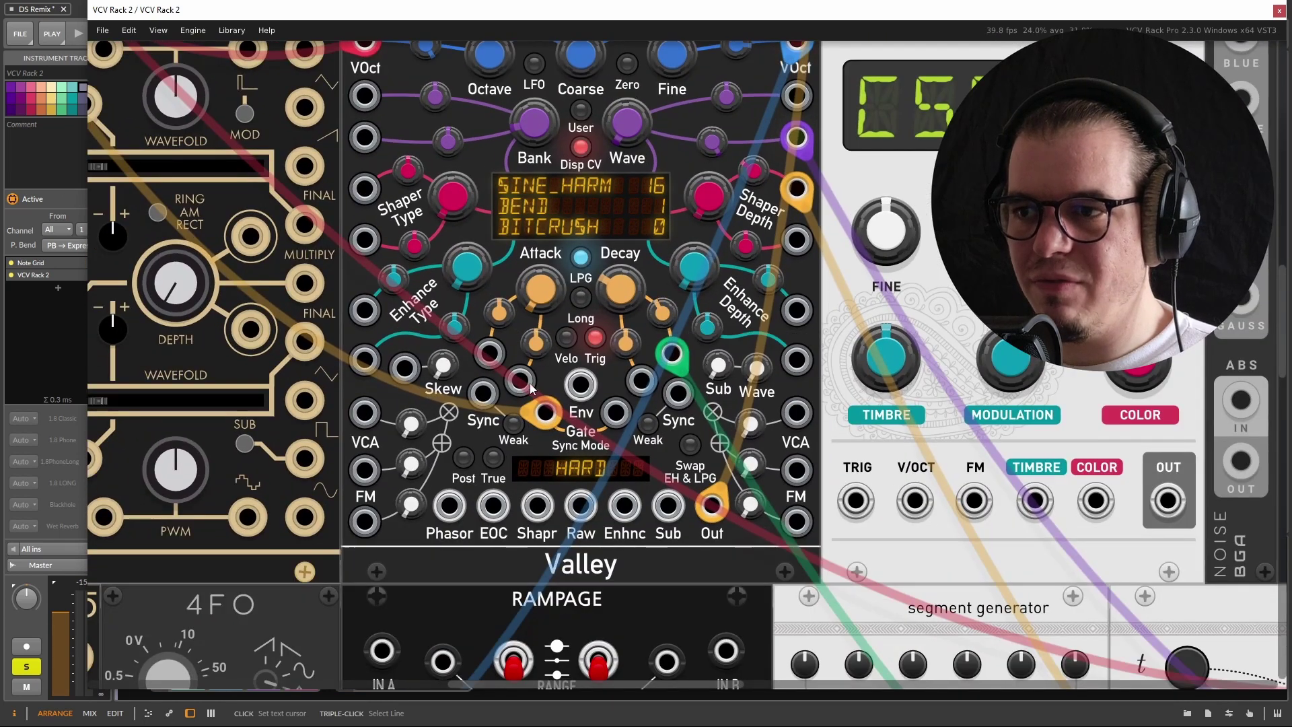
scroll(665, 330, down, 2)
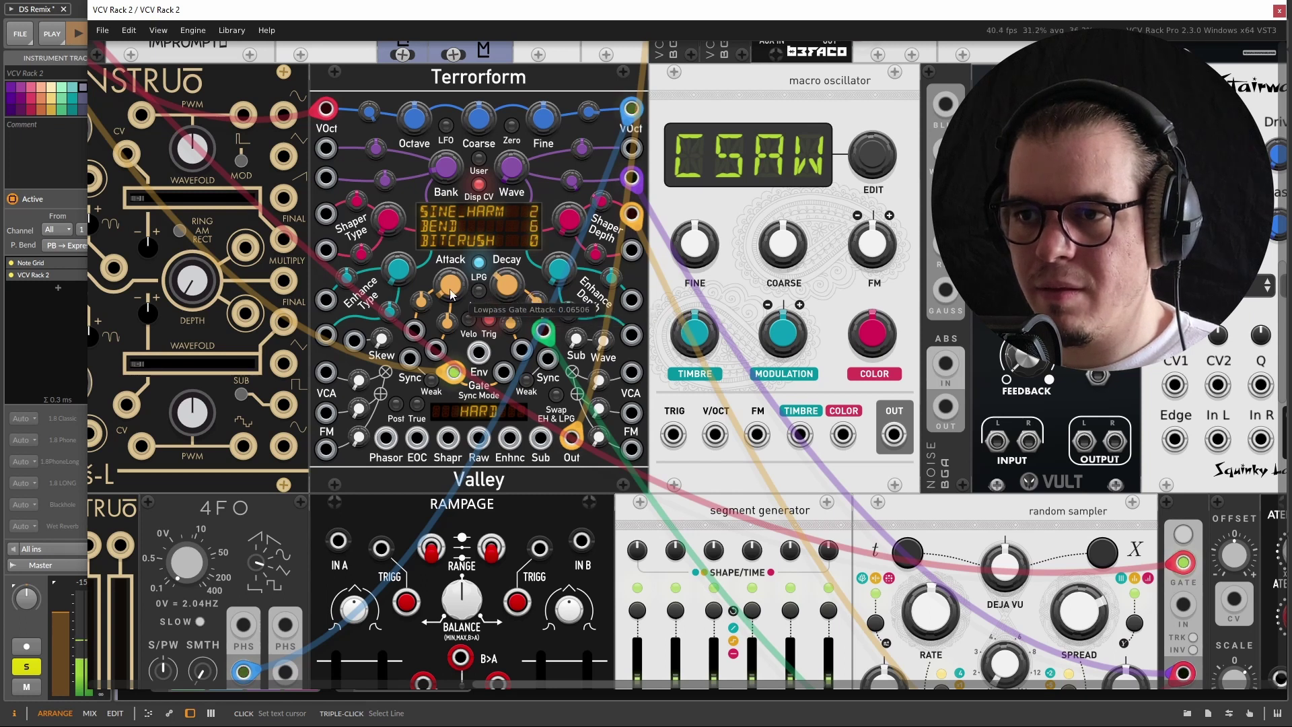
drag(537, 301, 537, 296)
scroll(498, 296, up, 2)
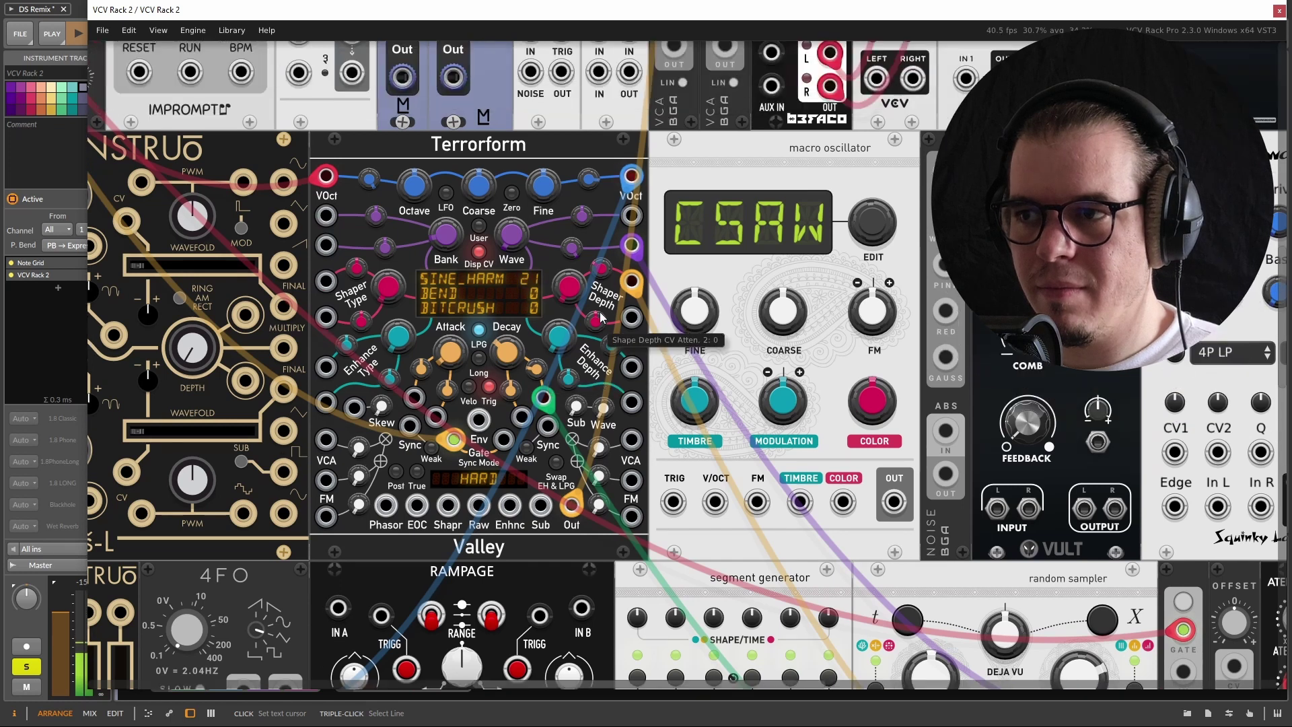
scroll(518, 397, down, 4)
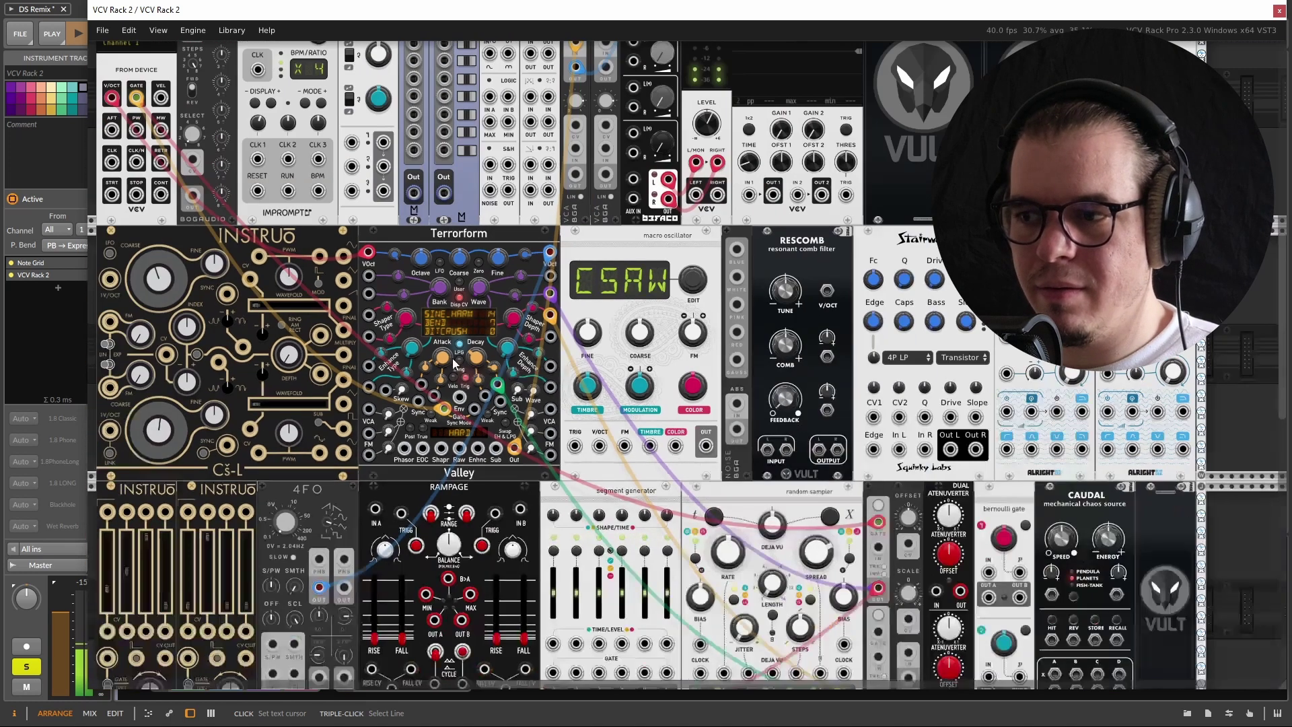
scroll(549, 423, up, 2)
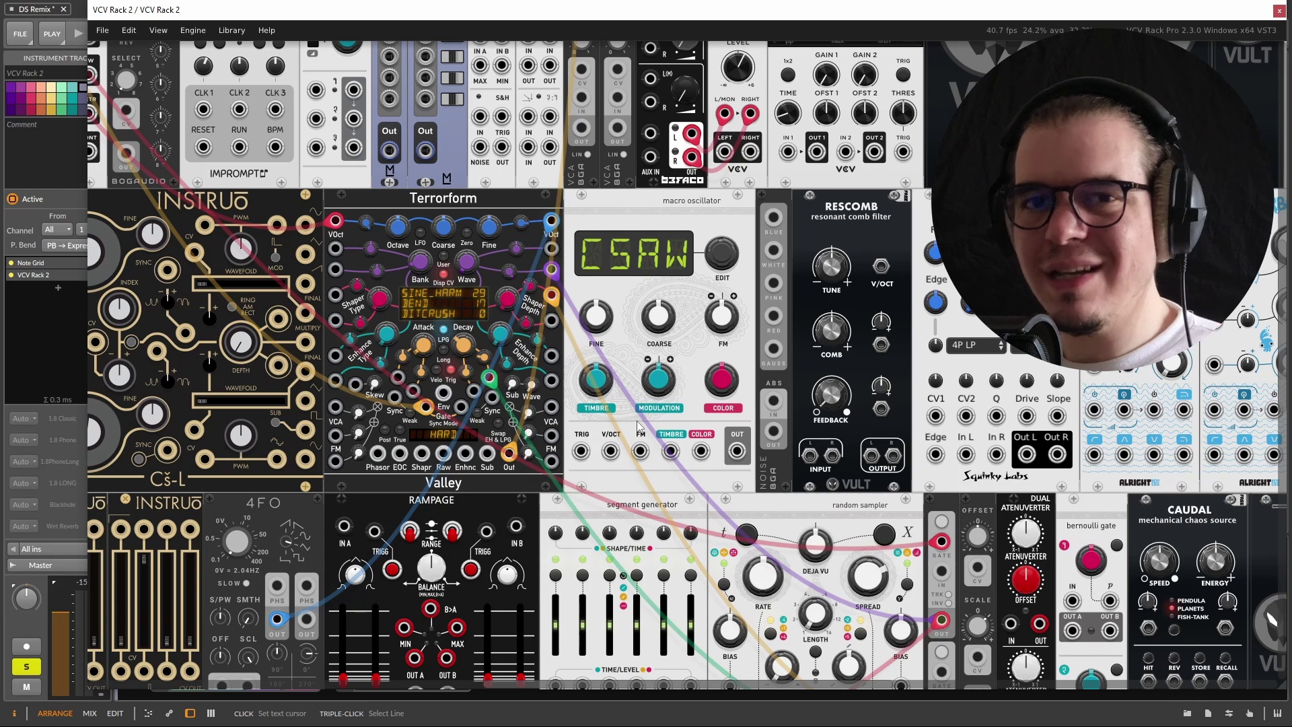
Move the VCA output cable from STMIX's channel 1 left input to the Chronoblob delay's left input
scroll(685, 442, down, 6)
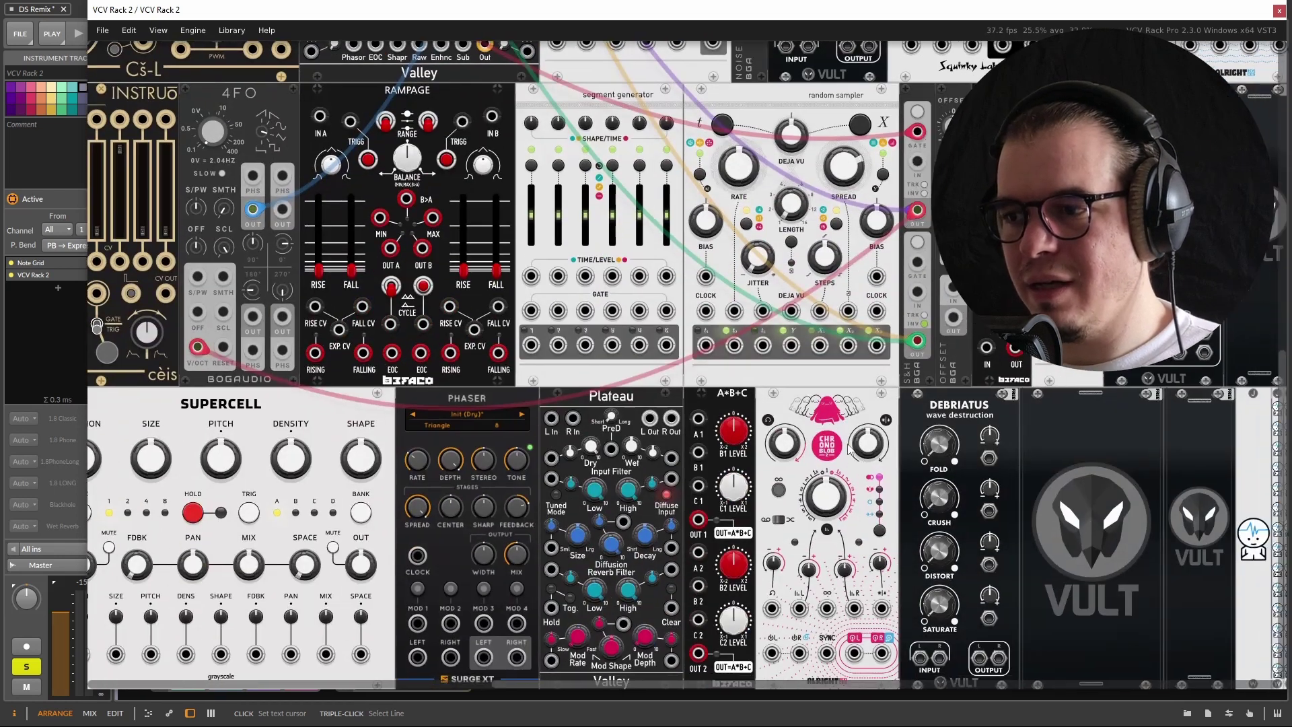
drag(850, 450, 795, 385)
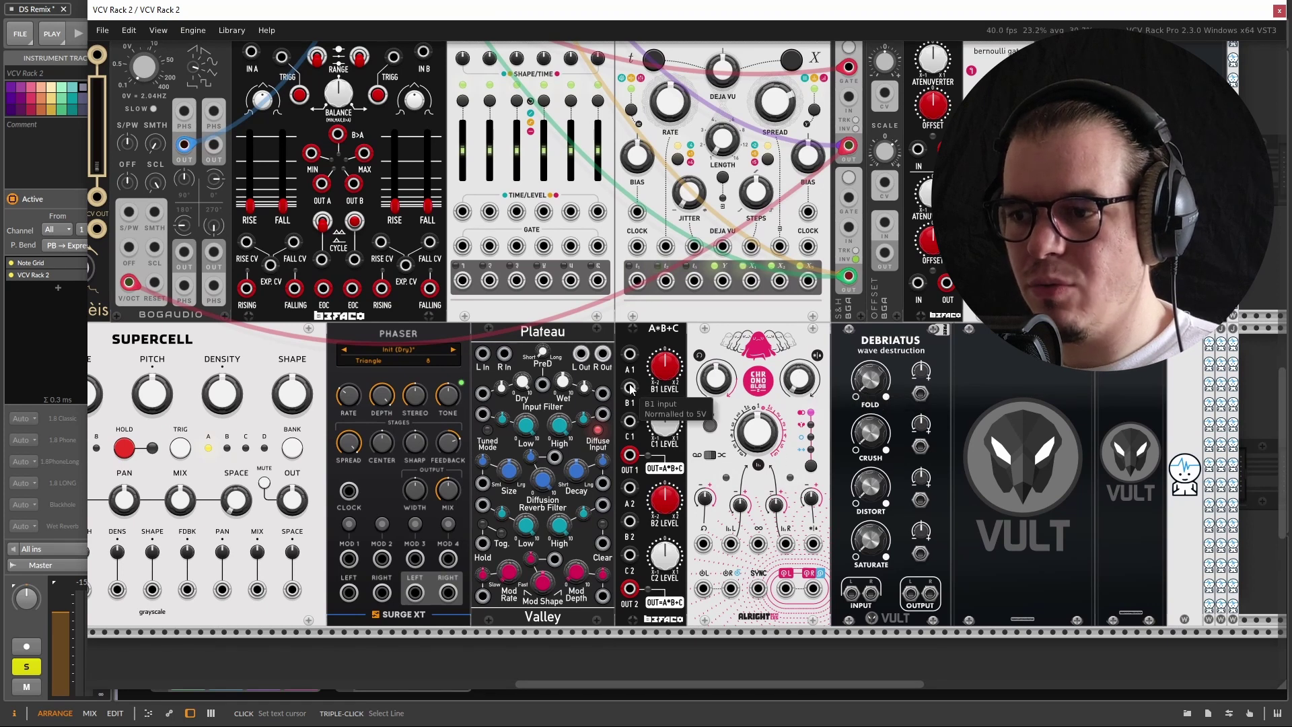
scroll(490, 192, up, 10)
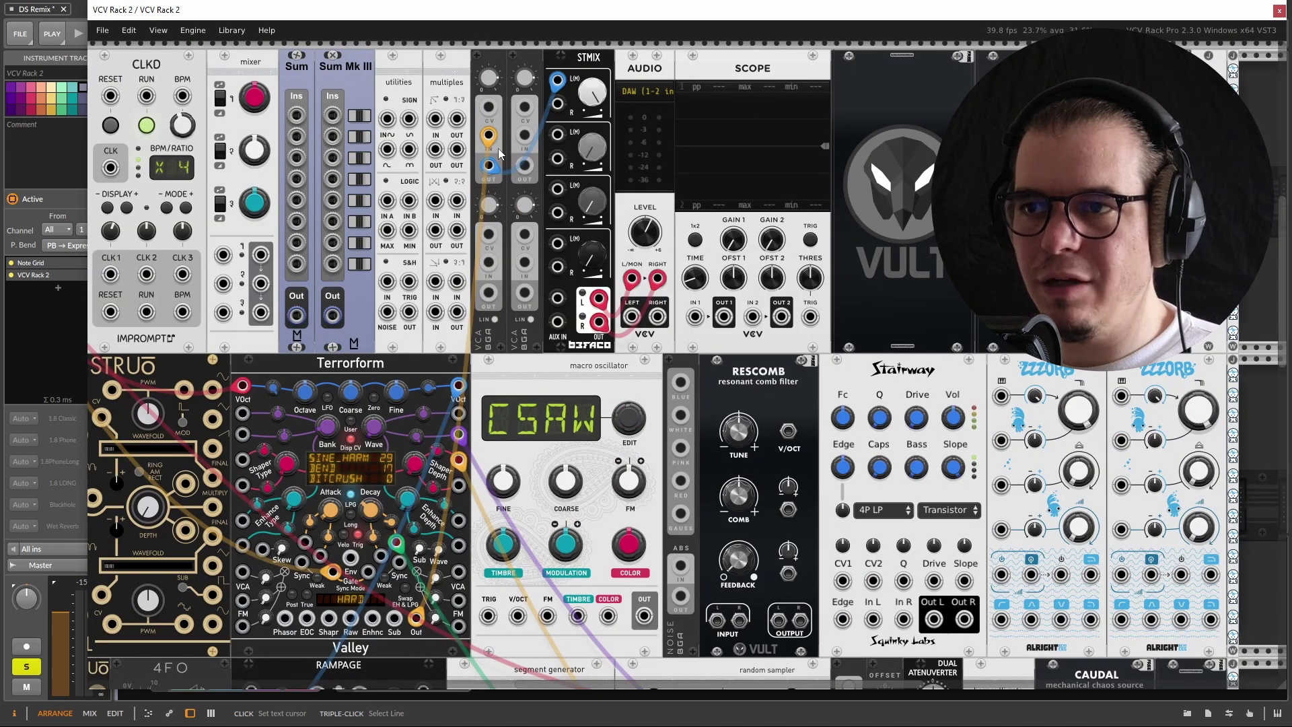
drag(557, 80, 700, 476)
scroll(700, 477, up, 10)
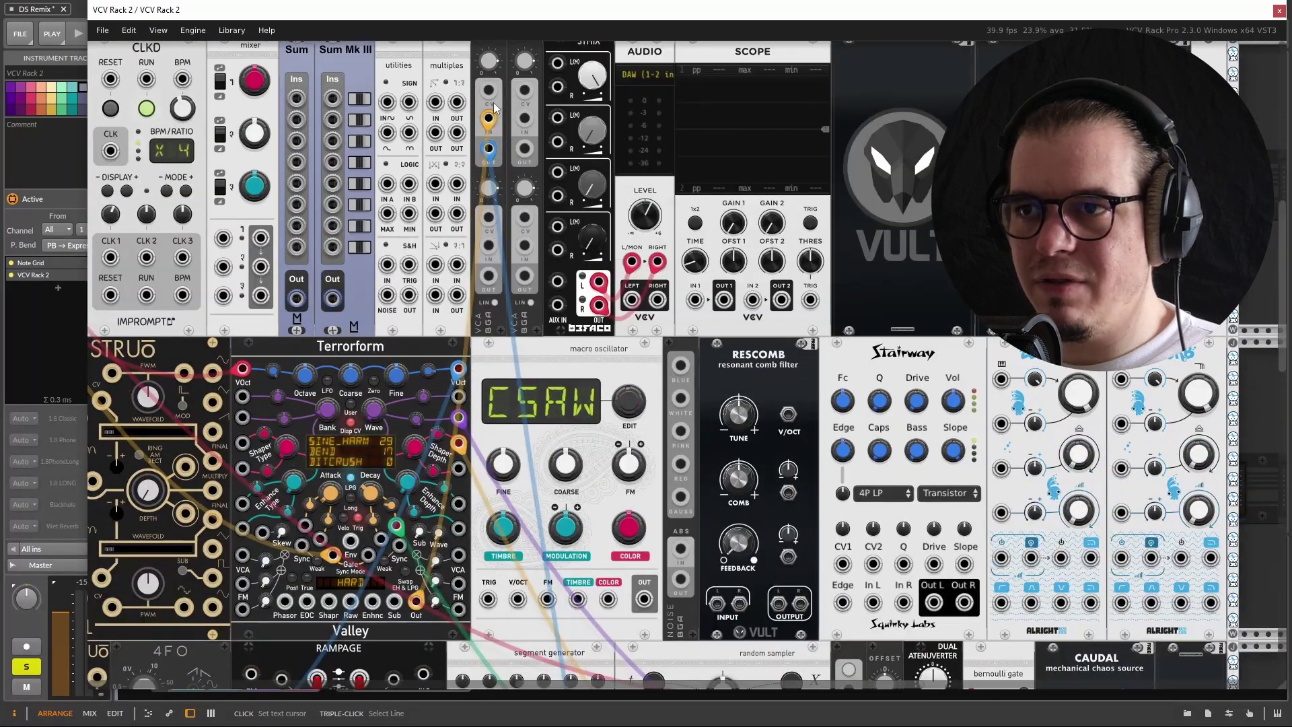
Patch Chronoblob's left and right outputs into STMIX's channel 1 left and right inputs
scroll(494, 108, up, 1)
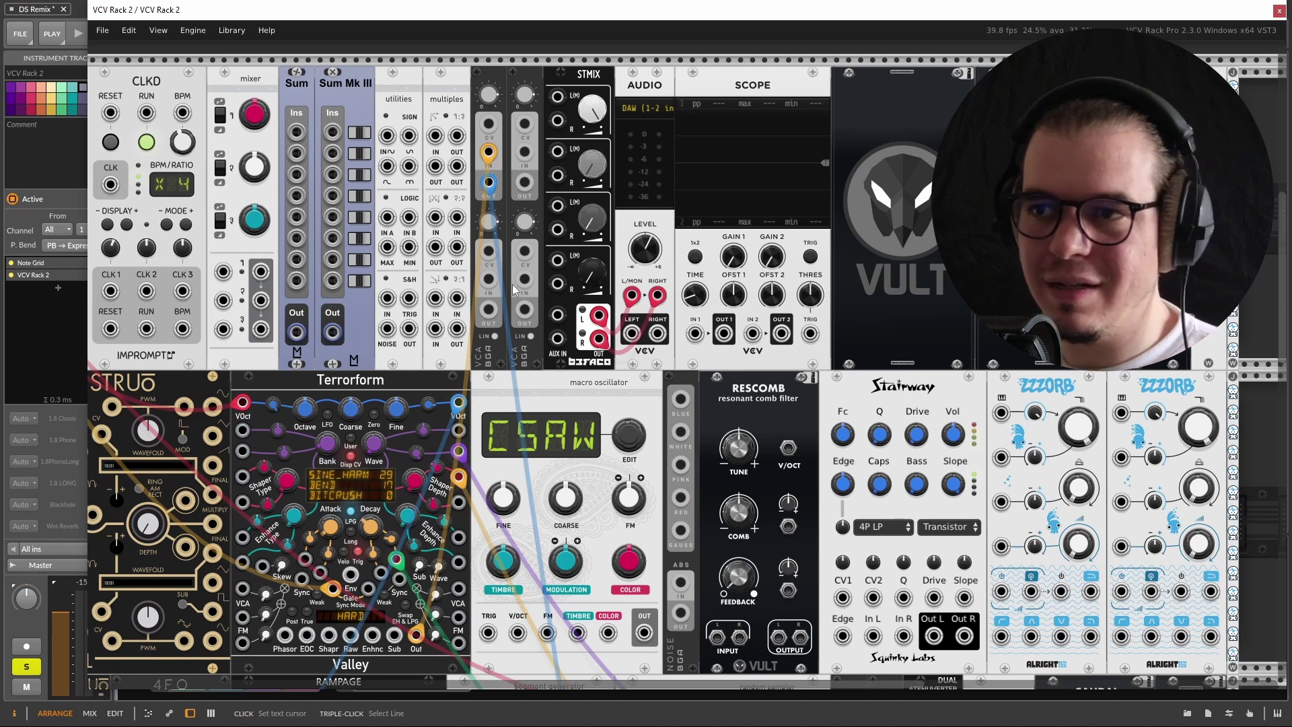
scroll(576, 96, up, 1)
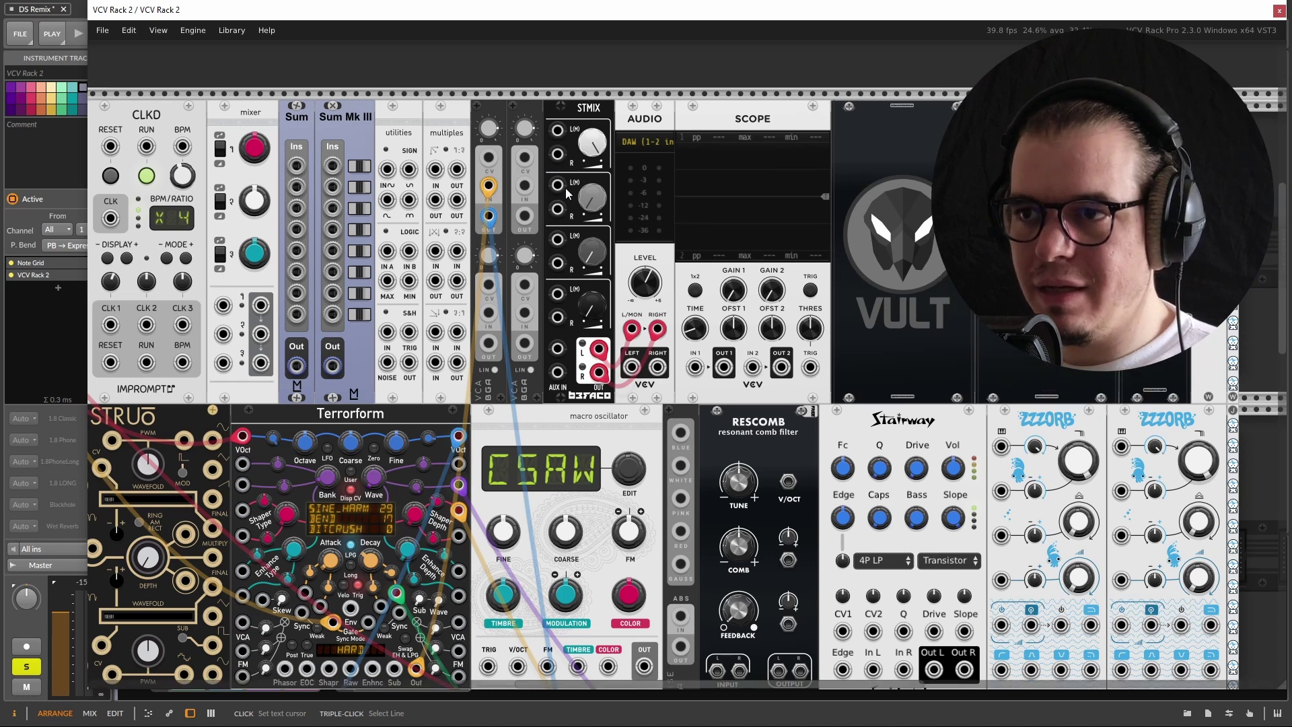
right_click(557, 134)
click(611, 206)
drag(611, 205, 786, 562)
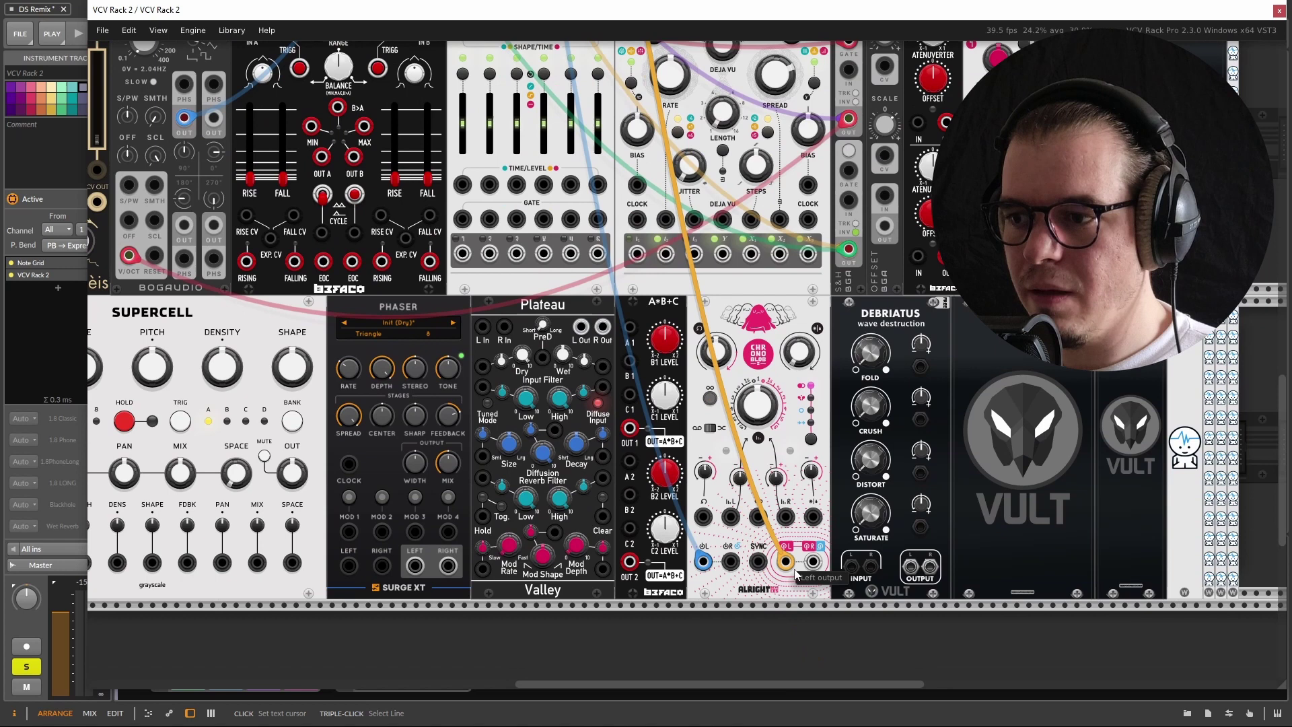
right_click(813, 562)
click(848, 620)
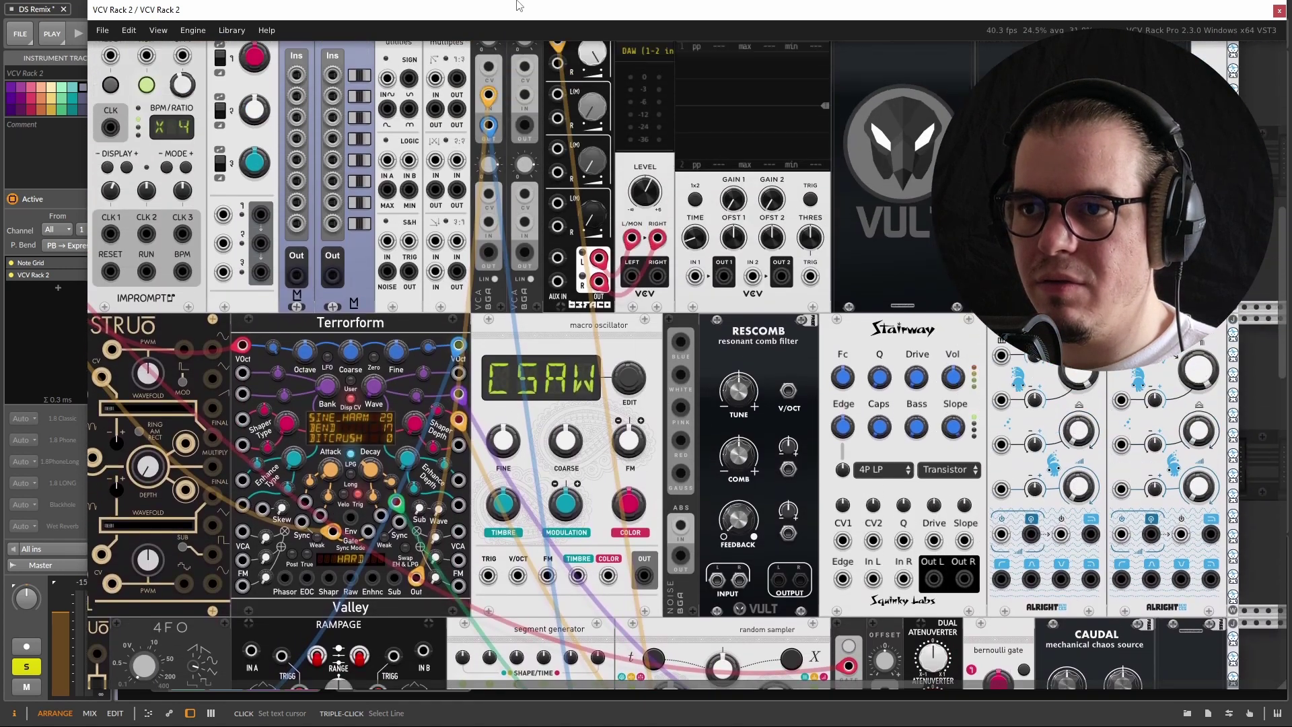
click(667, 163)
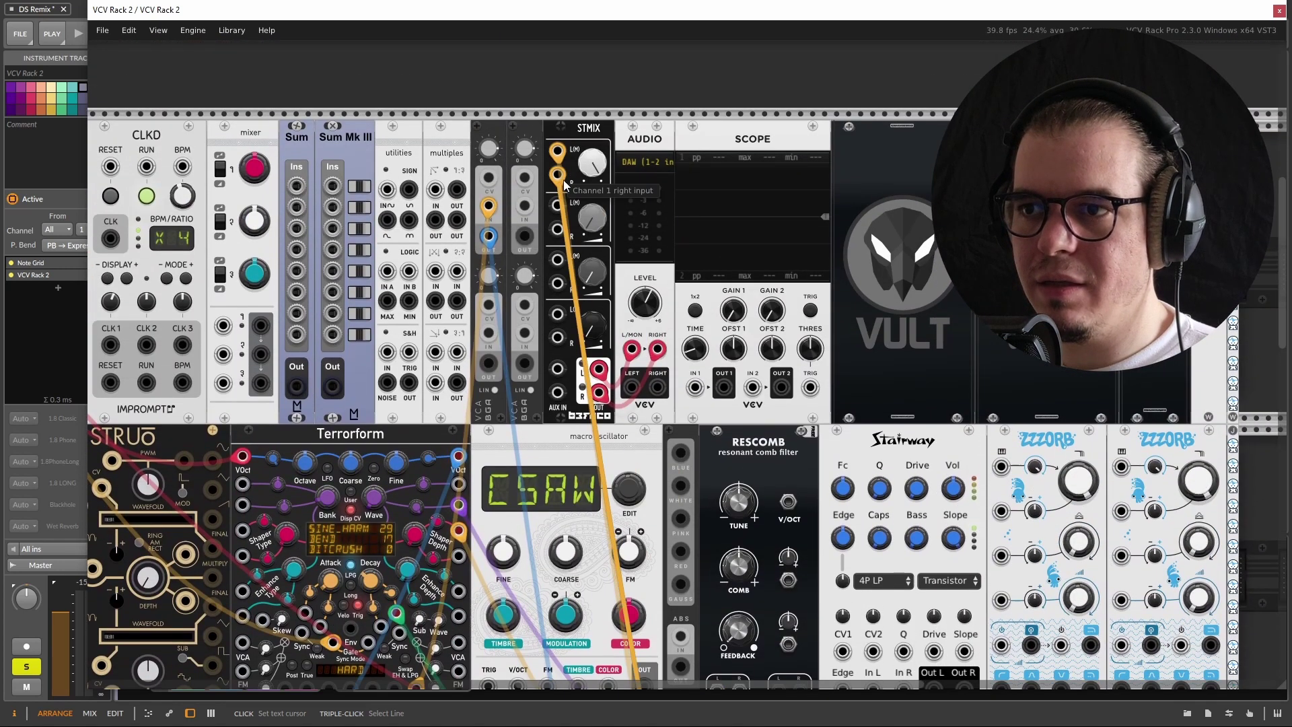
Set Chronoblob's delay time to about 69 ms and adjust its feedback and mix by ear
scroll(548, 188, down, 10)
scroll(548, 188, down, 3)
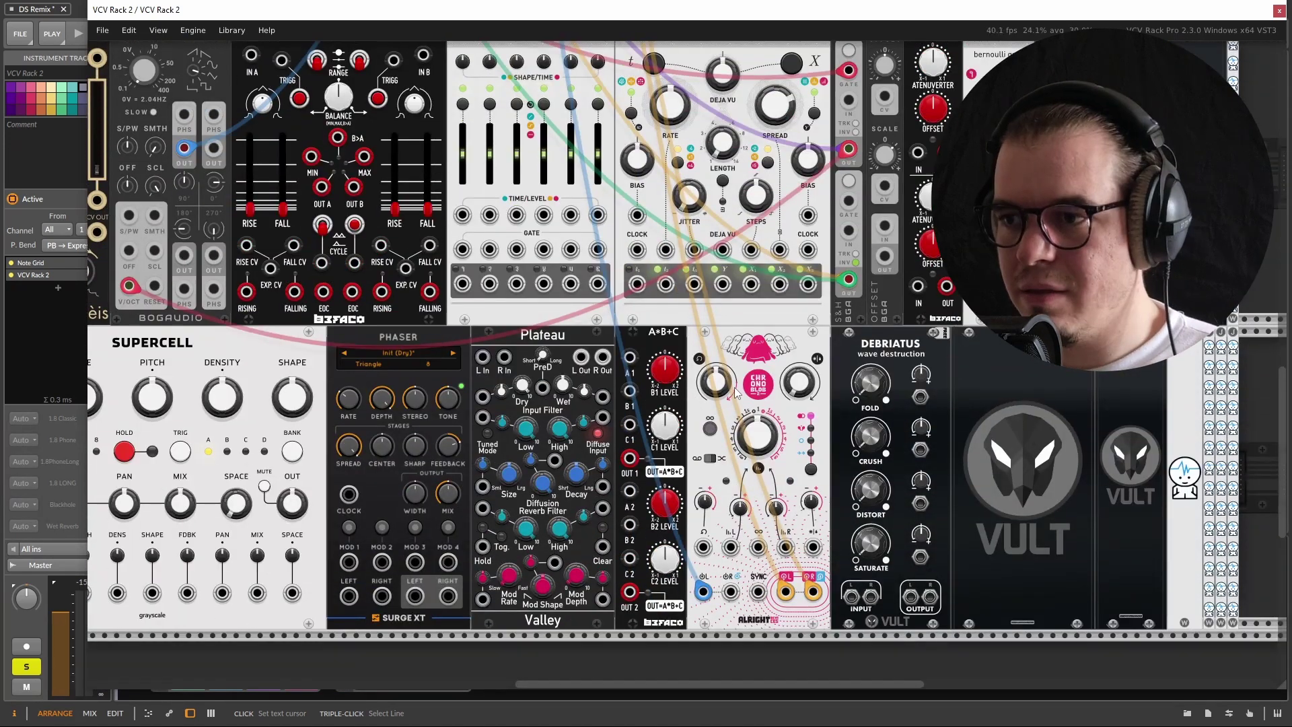
mouse_move(807, 394)
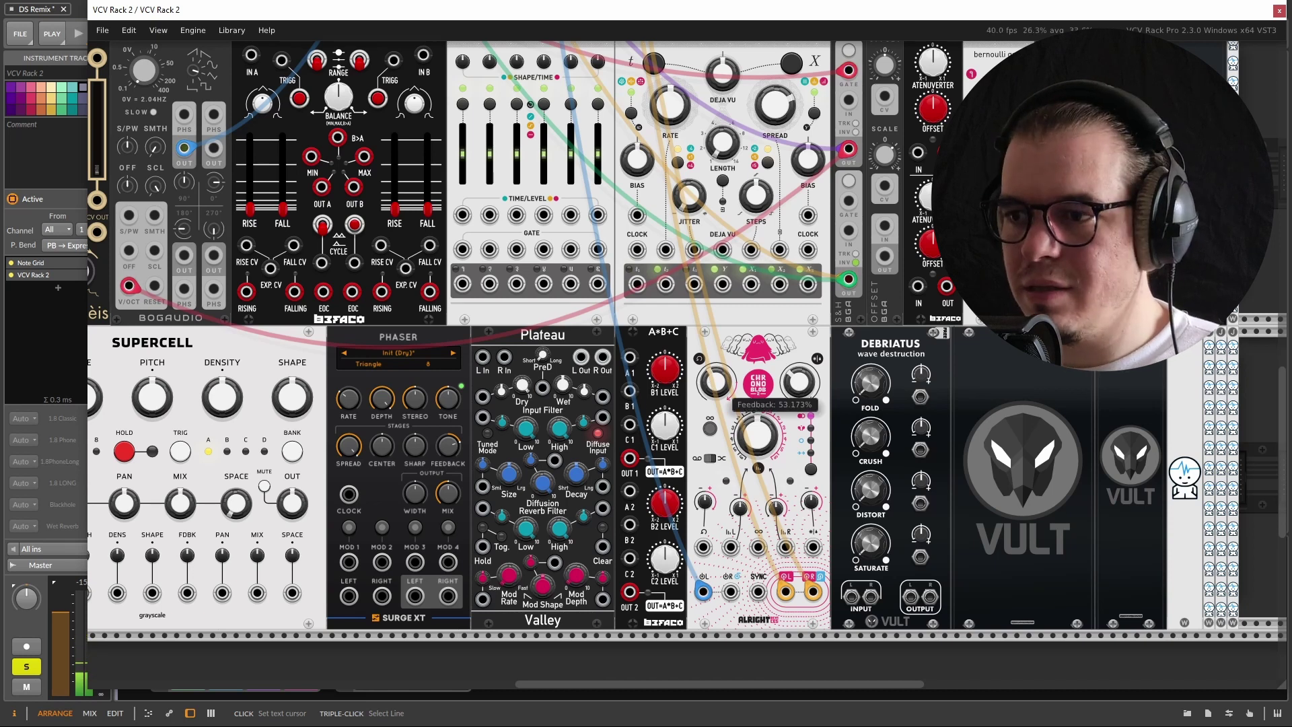
mouse_move(760, 430)
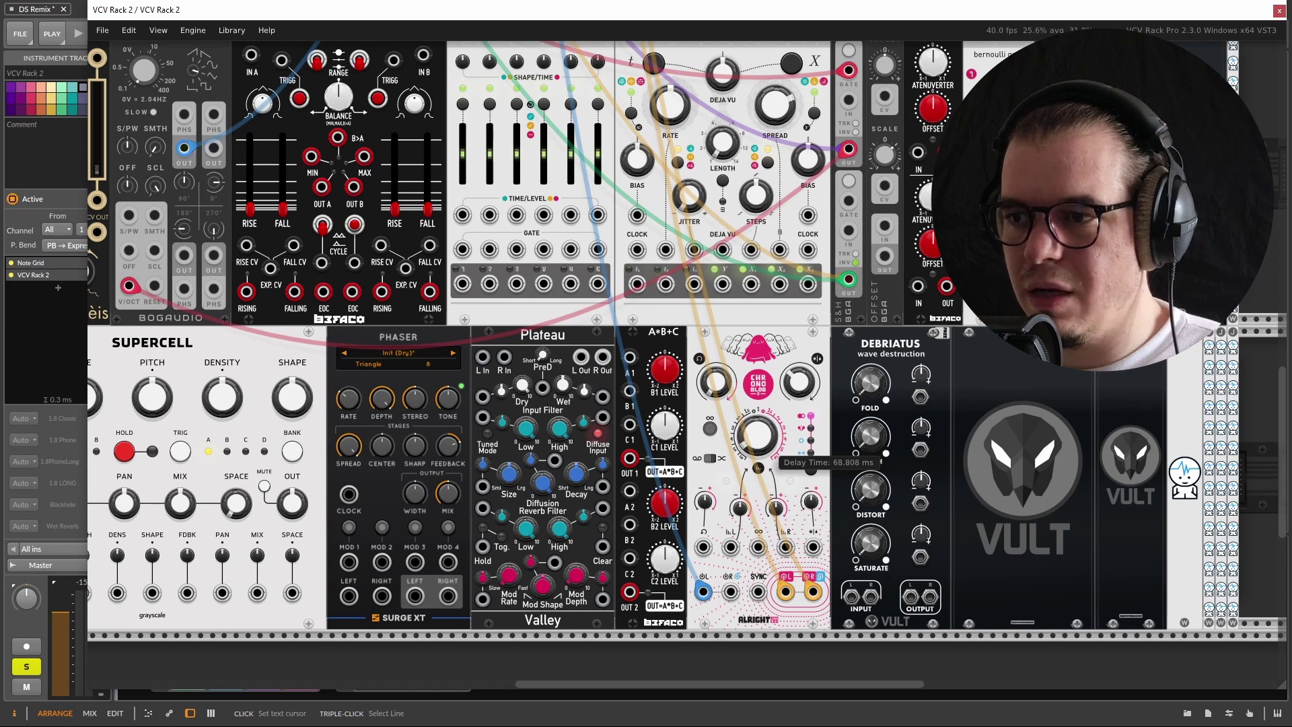
mouse_move(715, 382)
drag(715, 382, 715, 362)
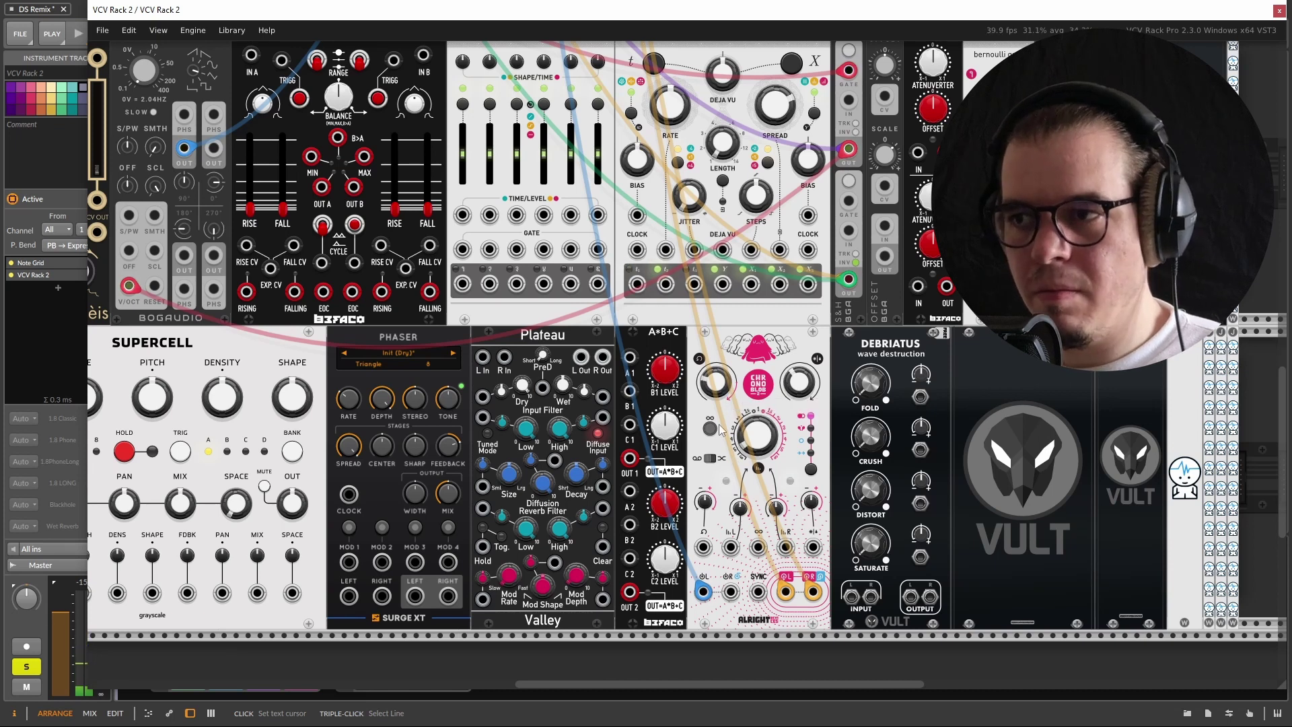
Patch the first S&H output to Chronoblob's left delay time CV input and the second to its right one
scroll(788, 474, up, 1)
scroll(789, 474, up, 2)
scroll(789, 474, down, 2)
drag(731, 580, 851, 185)
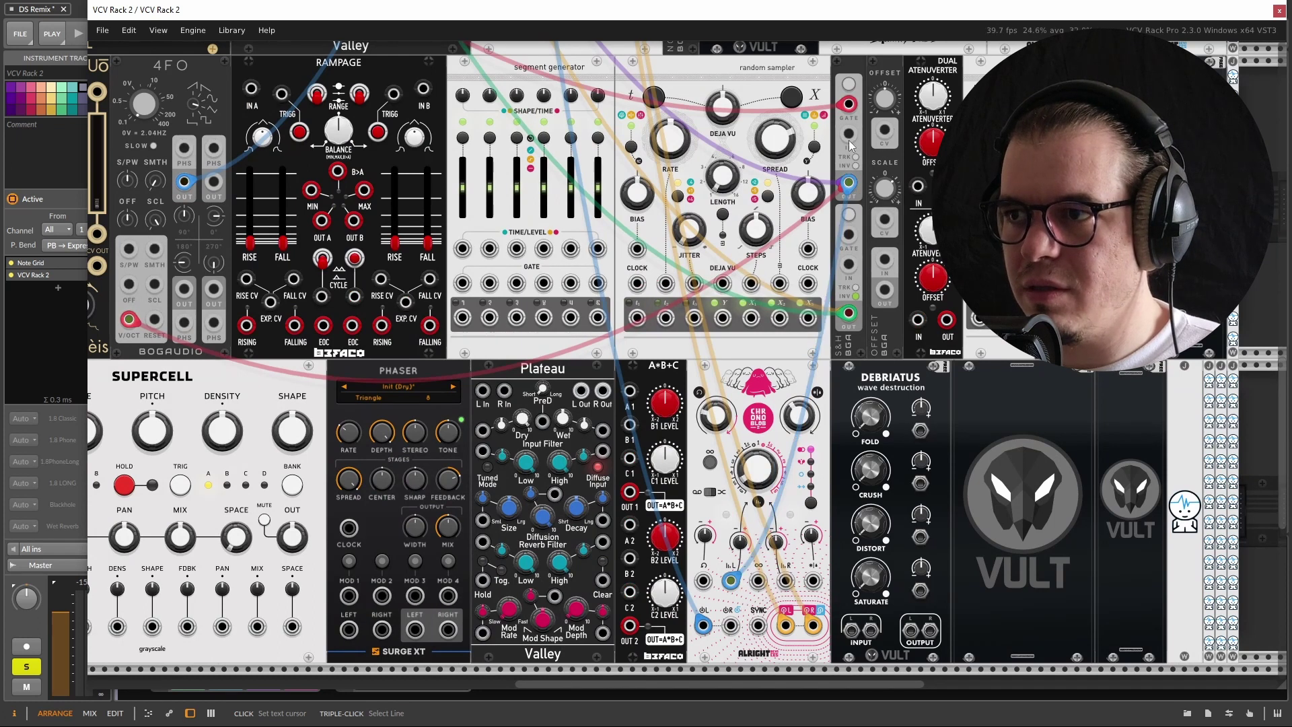
scroll(806, 430, down, 1)
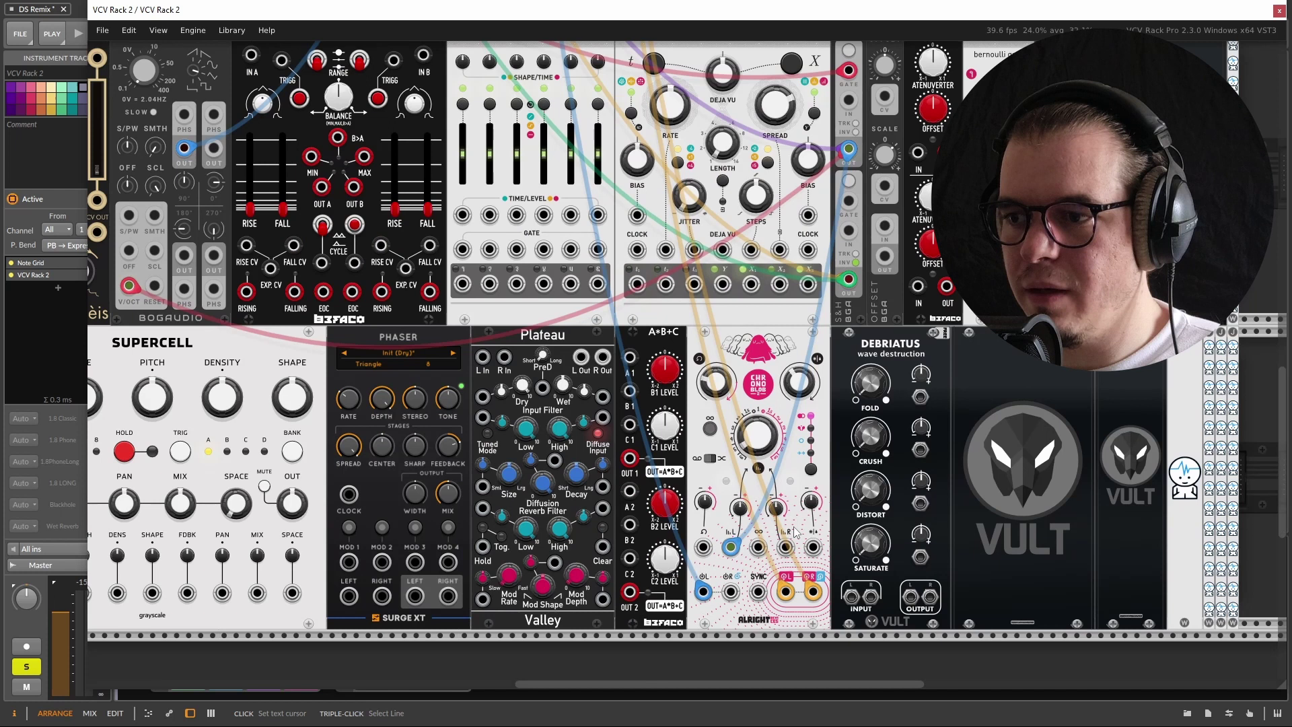
drag(786, 547, 848, 280)
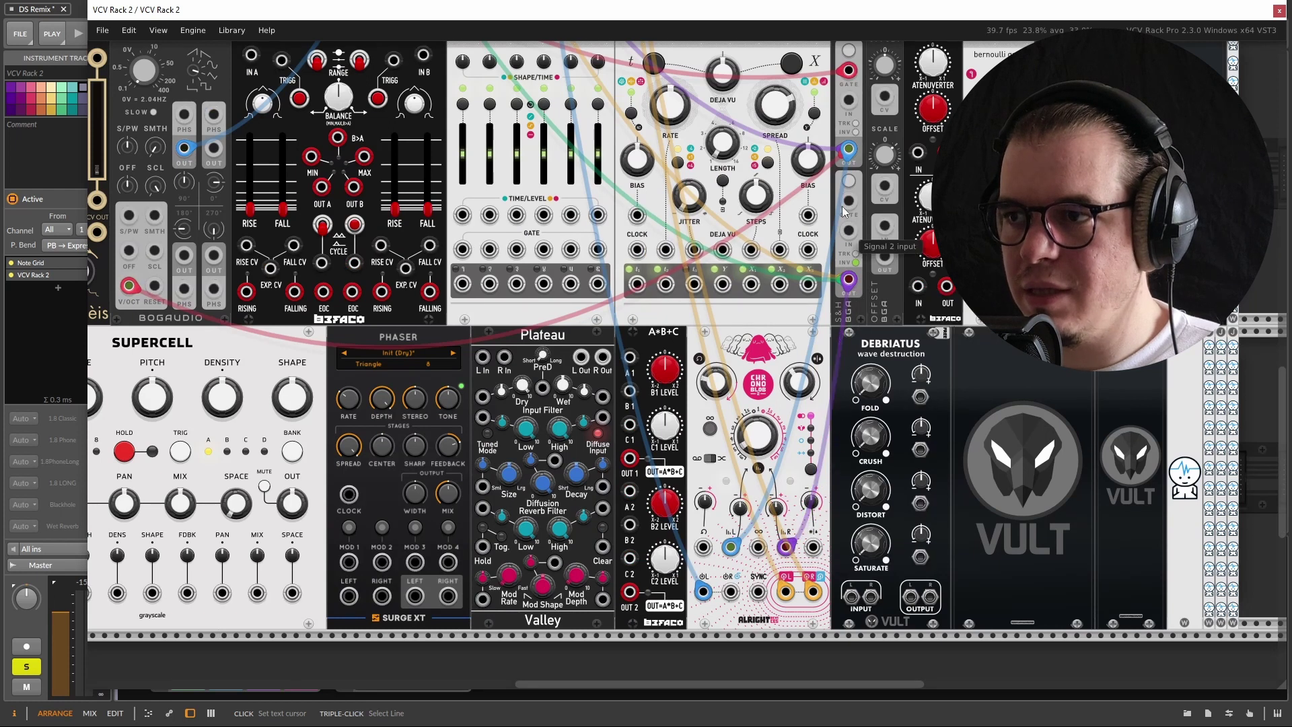
Set Chronoblob's feedback to about 33% and its delay time to about 107 ms
scroll(792, 397, down, 2)
scroll(792, 397, right, 3)
scroll(791, 397, right, 2)
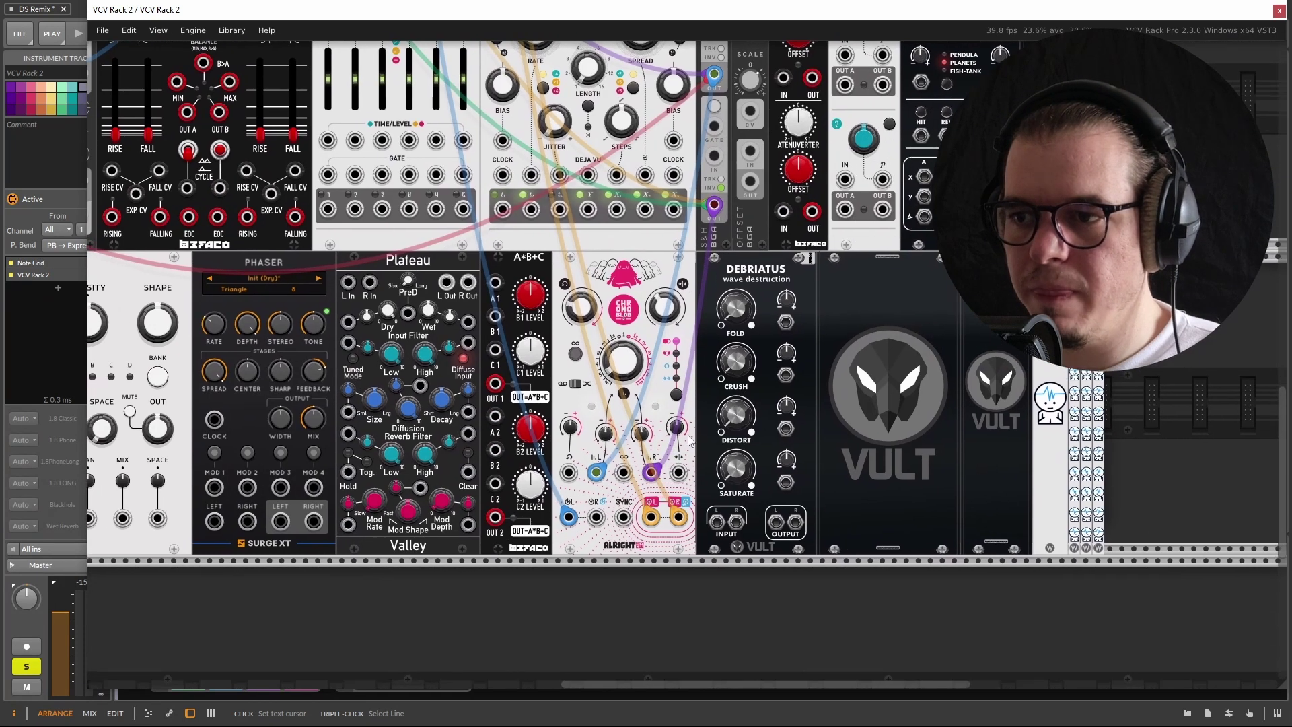
scroll(651, 488, up, 2)
scroll(695, 465, right, 3)
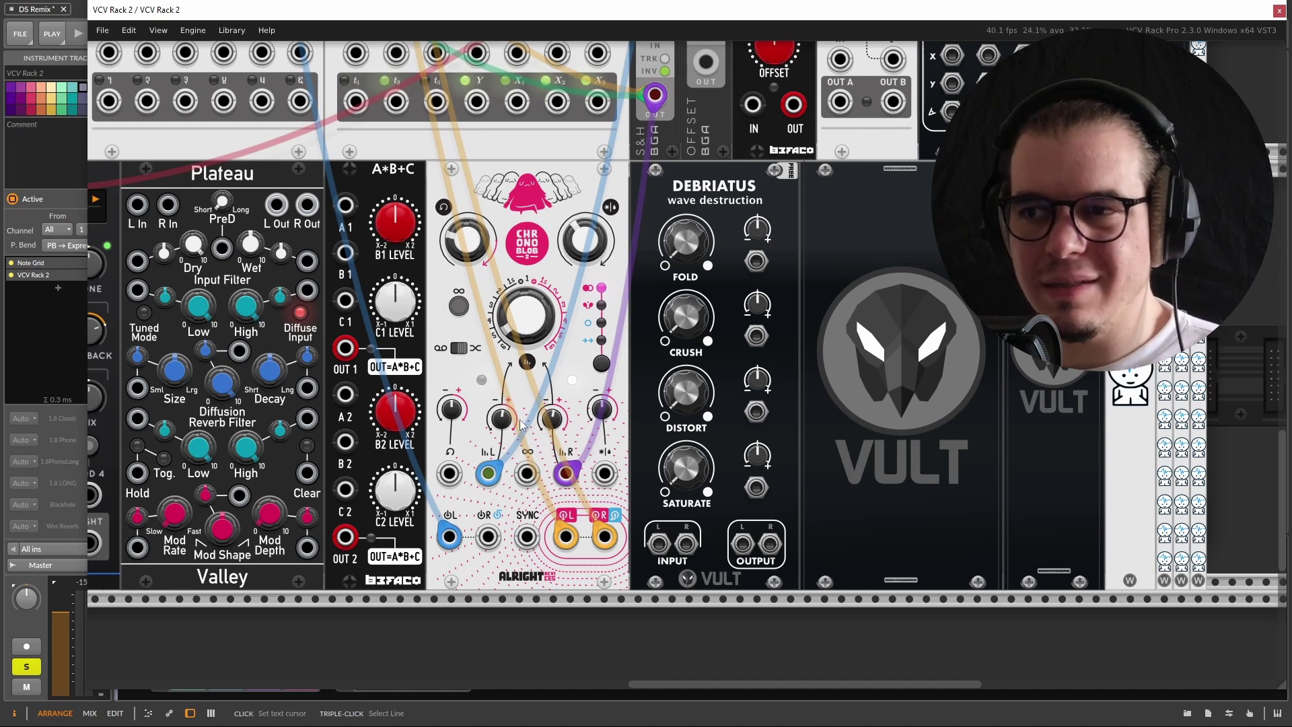
mouse_move(485, 248)
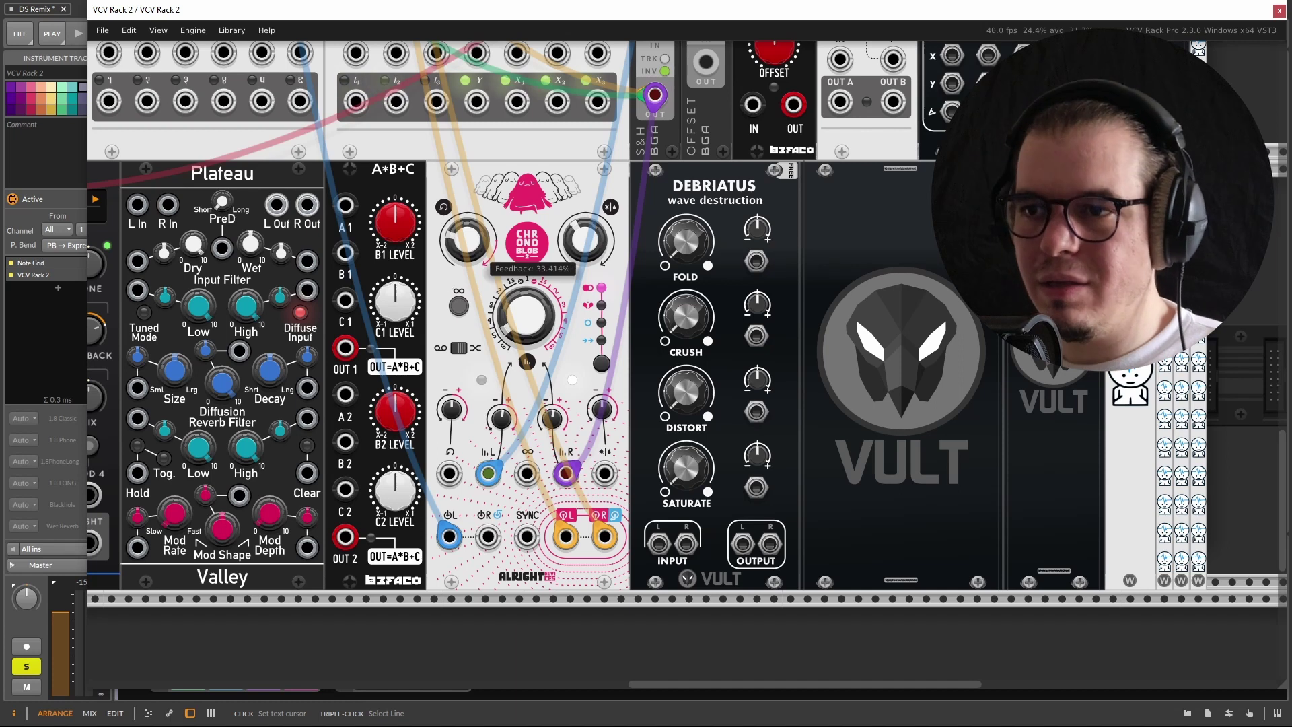
mouse_move(550, 337)
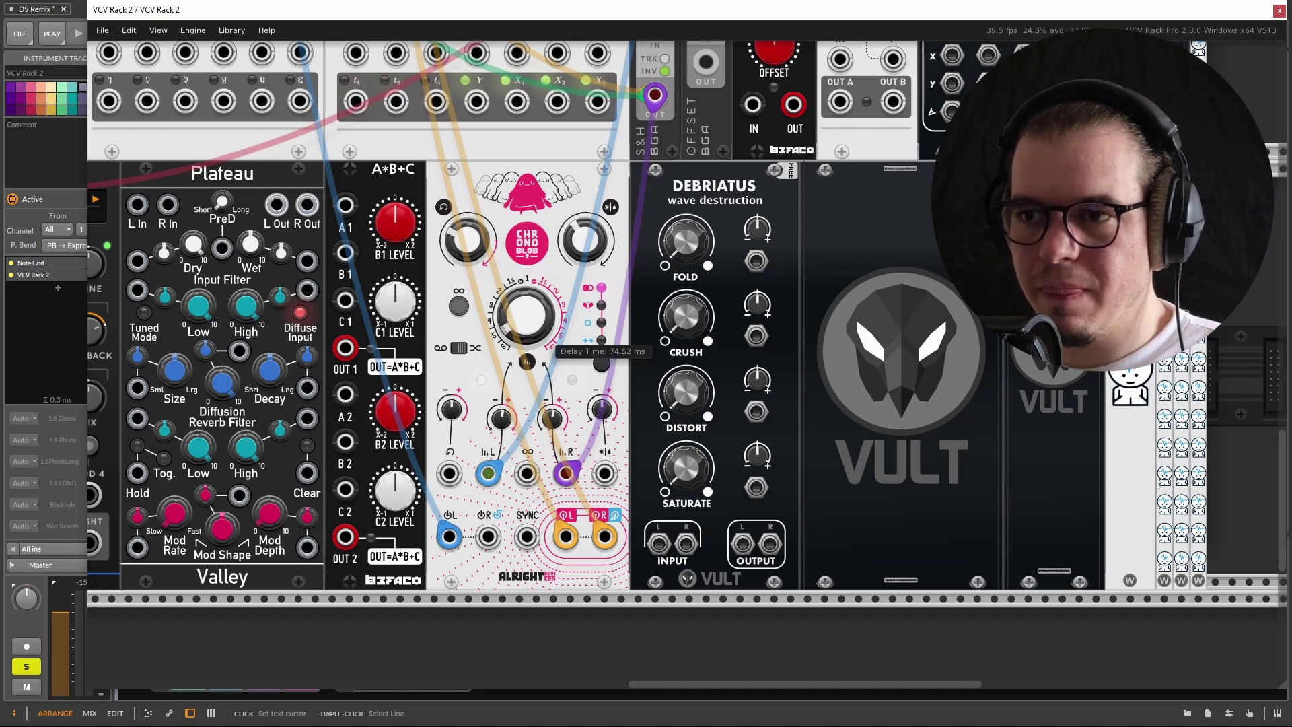
mouse_move(601, 248)
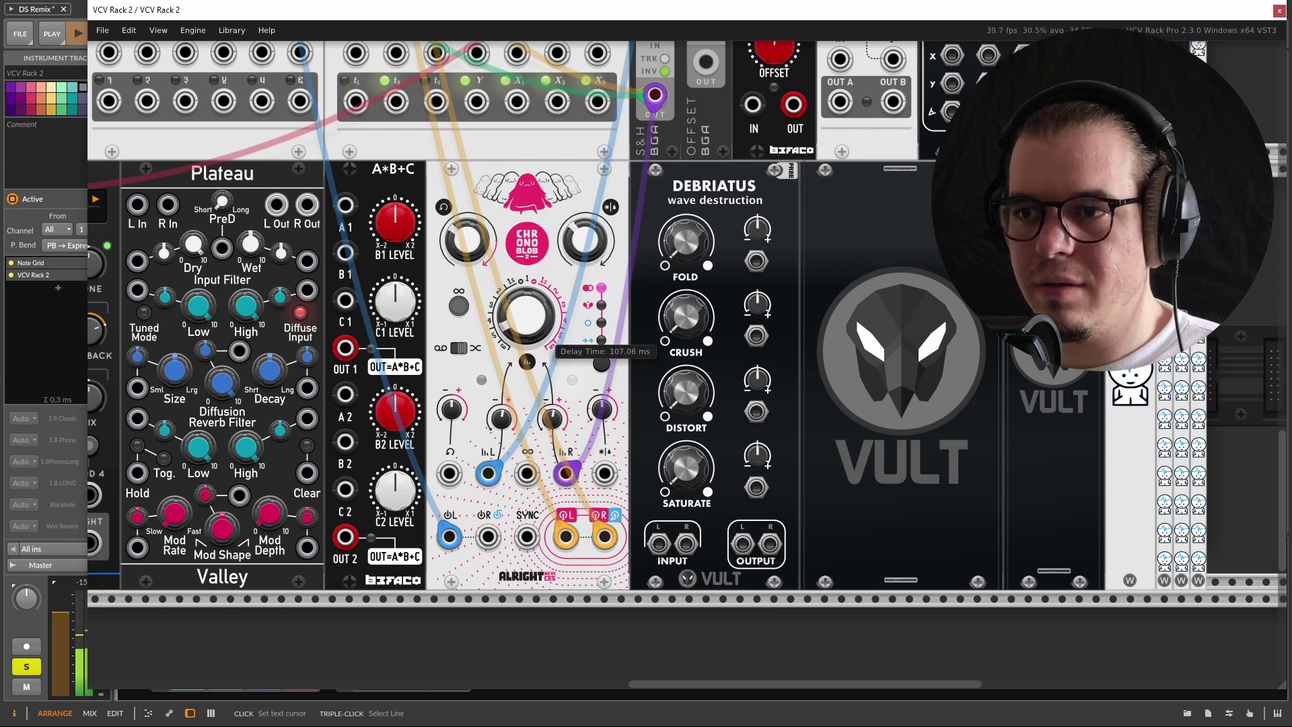
Set Chronoblob's left delay time CV amount to about 6.9%, adjust the right amount and mix, and choose the Ping-pong delay mode
mouse_move(501, 423)
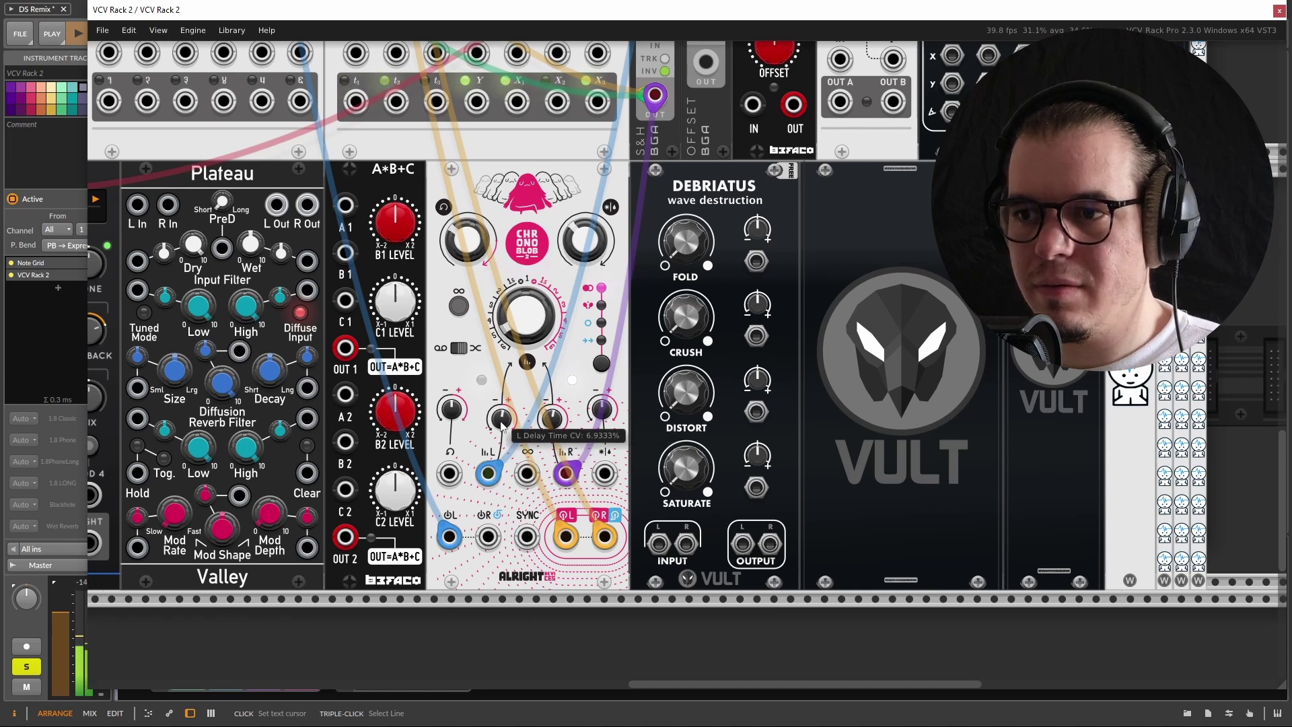
mouse_move(552, 419)
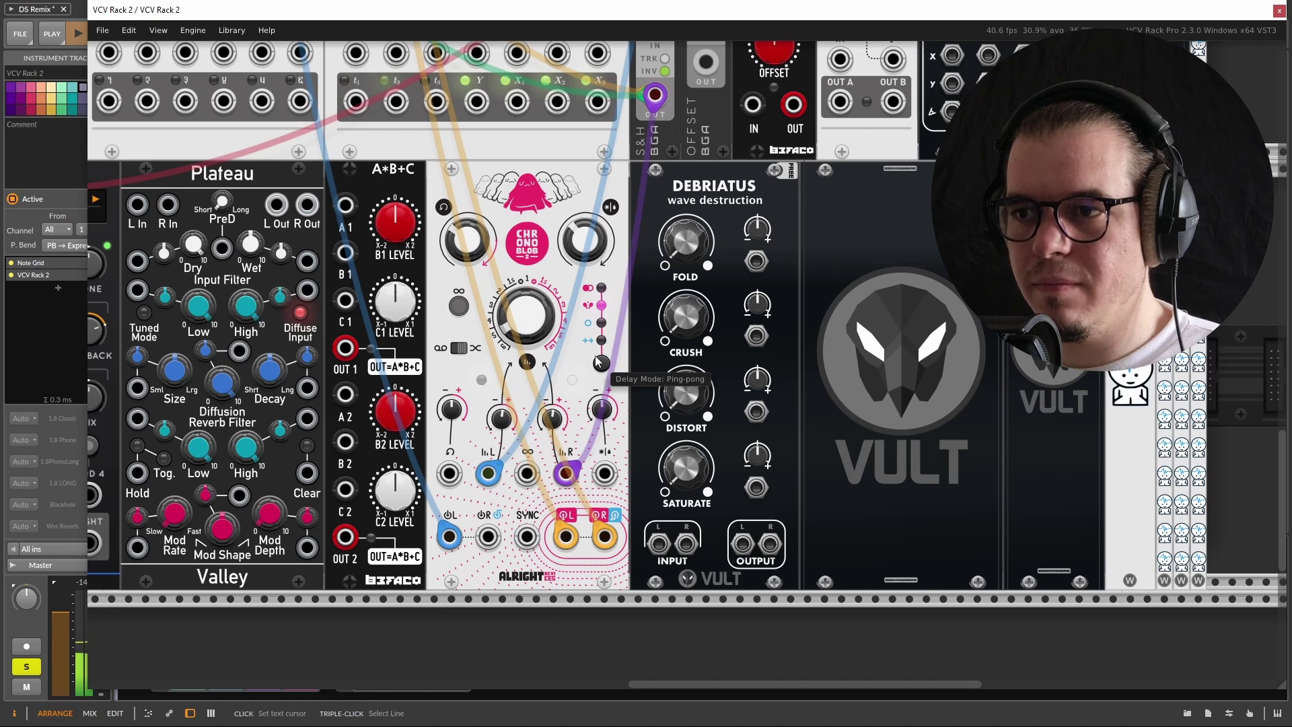
drag(584, 240, 584, 232)
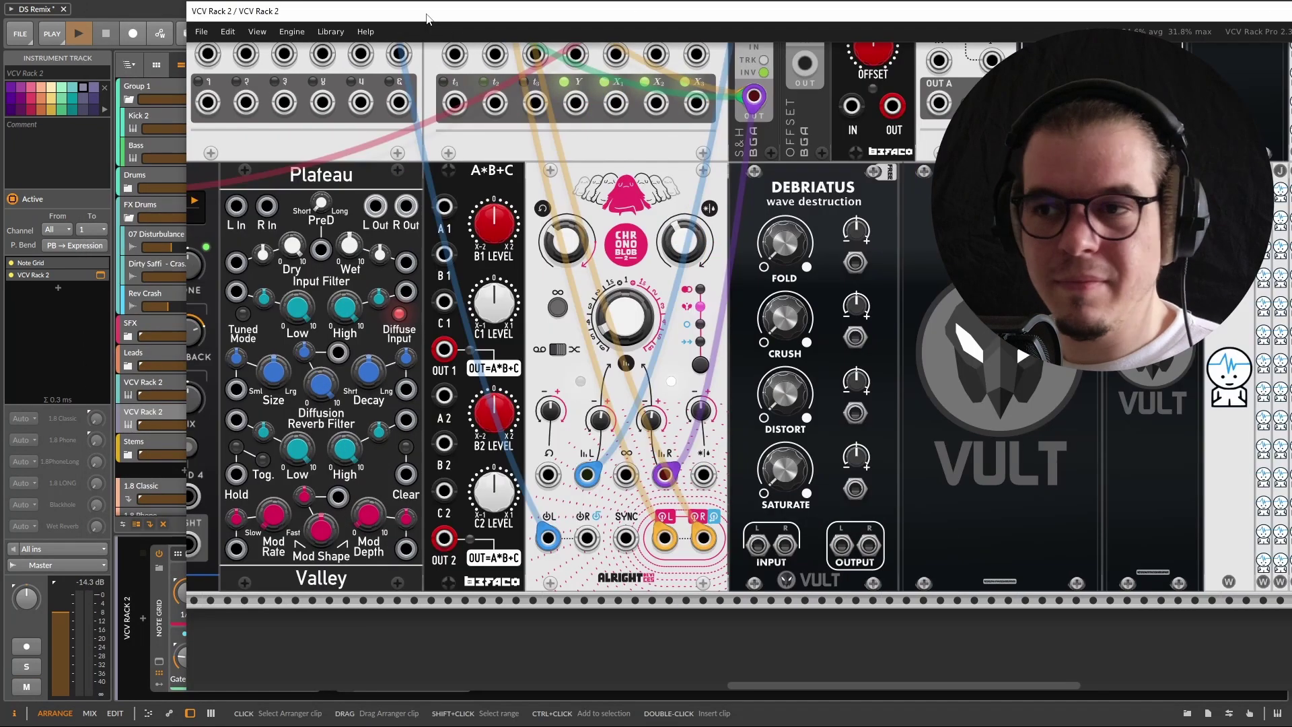
Move the VCV Rack window back over the arranger and review the whole patch while the project plays
drag(426, 18, 317, 22)
scroll(370, 232, down, 3)
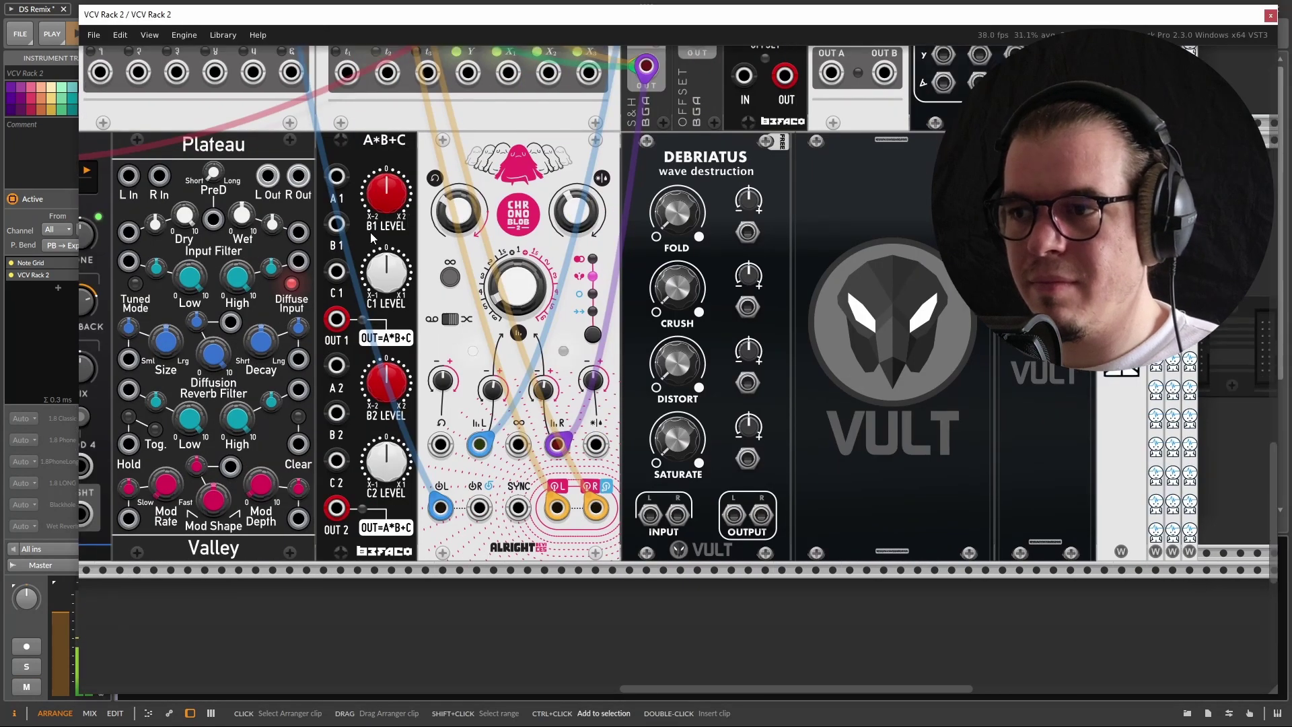
scroll(413, 419, down, 6)
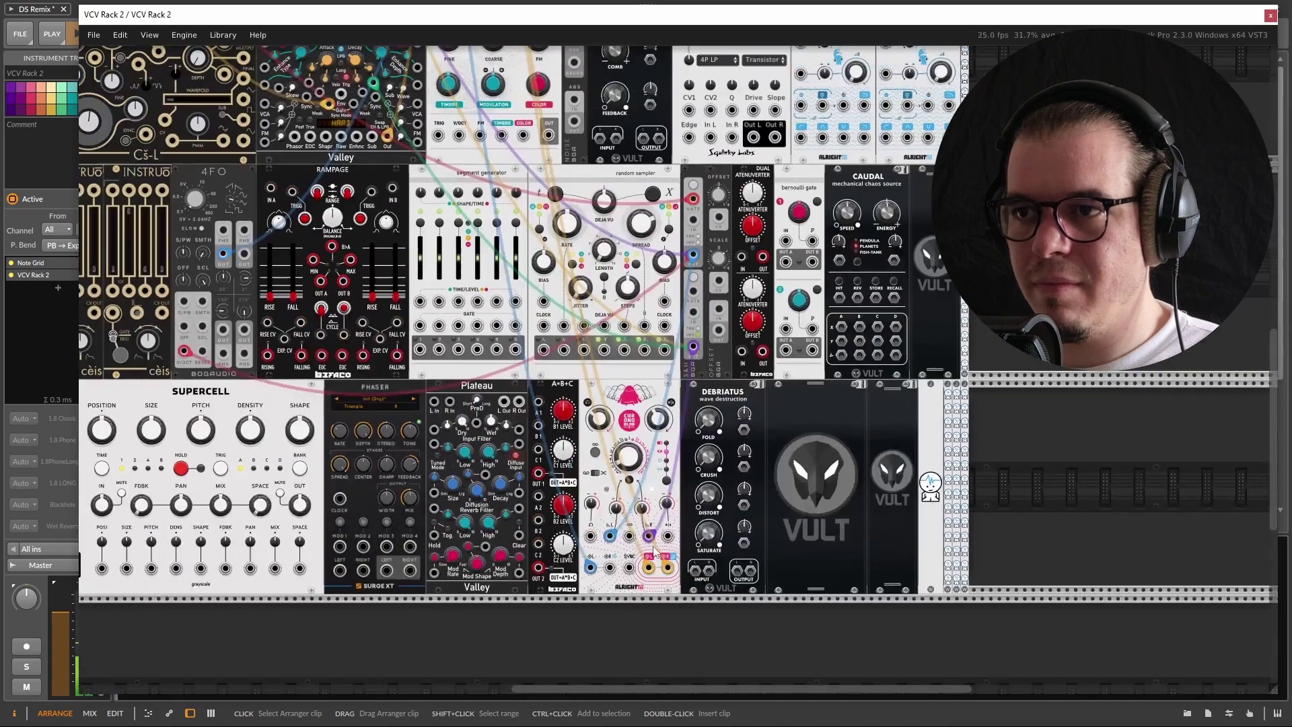
scroll(562, 297, up, 2)
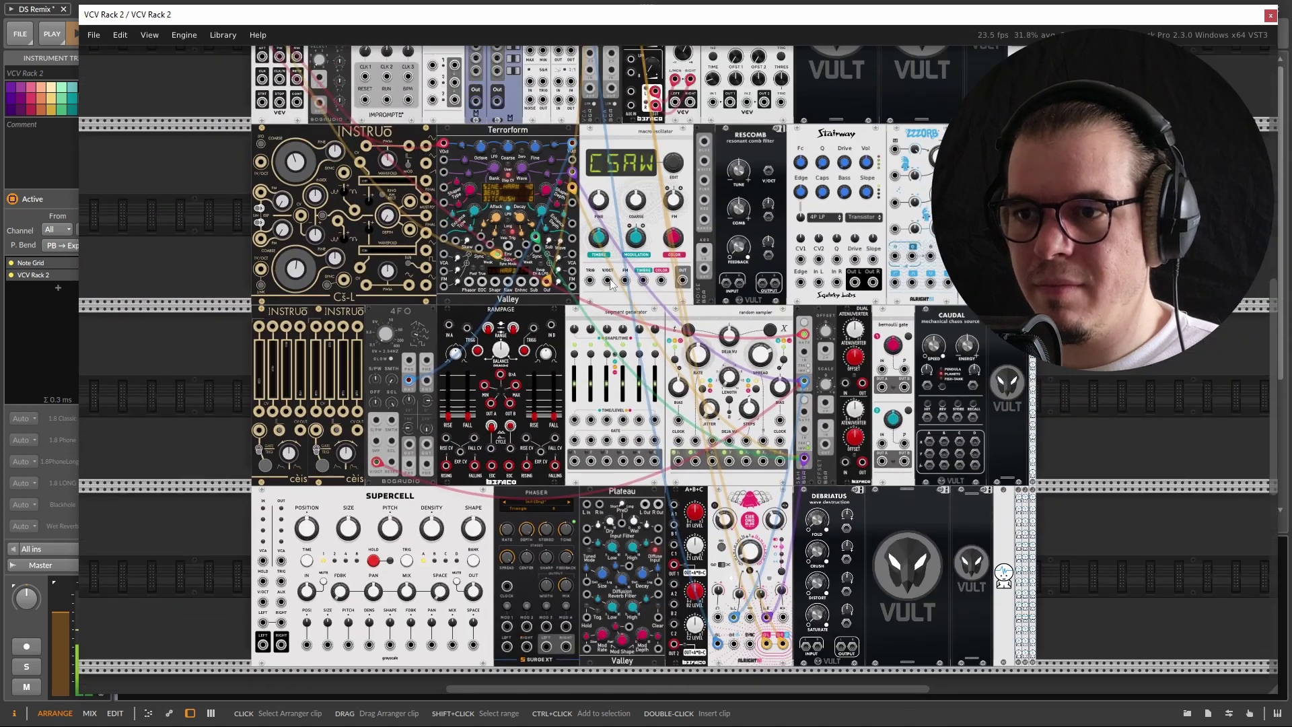
Set the 4FO module's frequency to about 15.87 Hz
mouse_move(390, 343)
drag(390, 343, 390, 323)
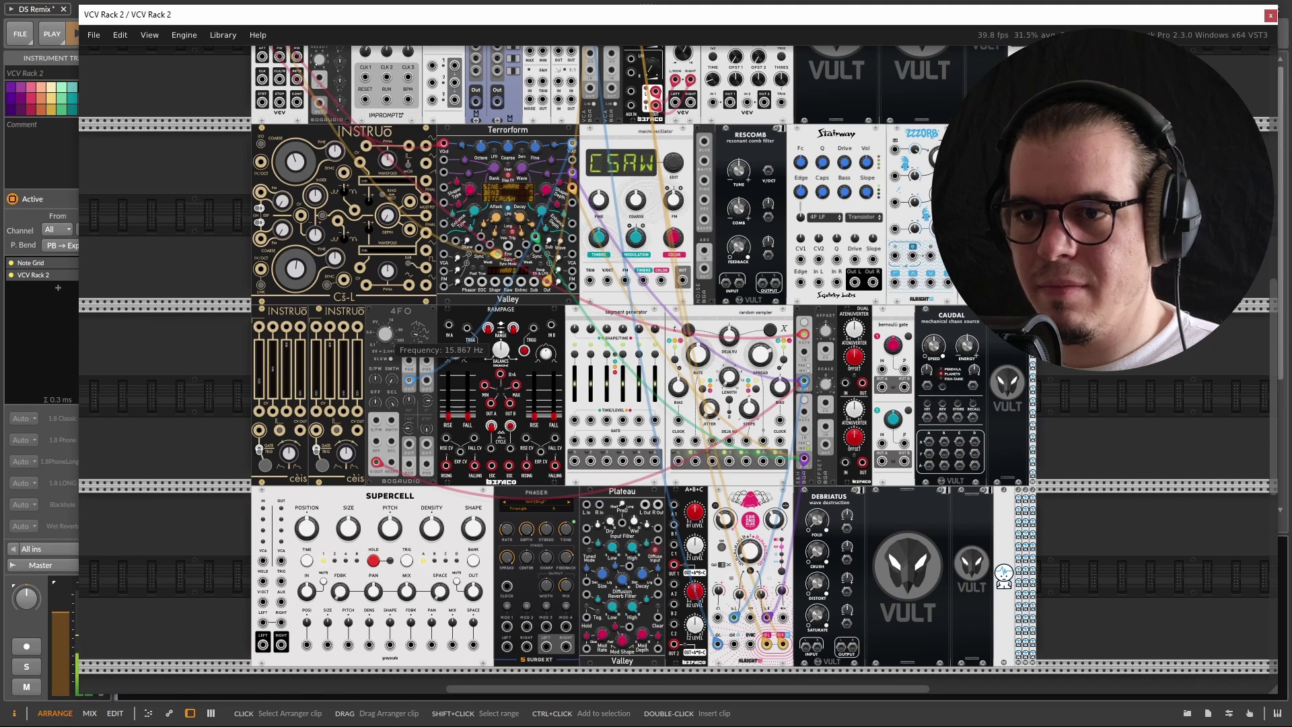
scroll(434, 312, up, 3)
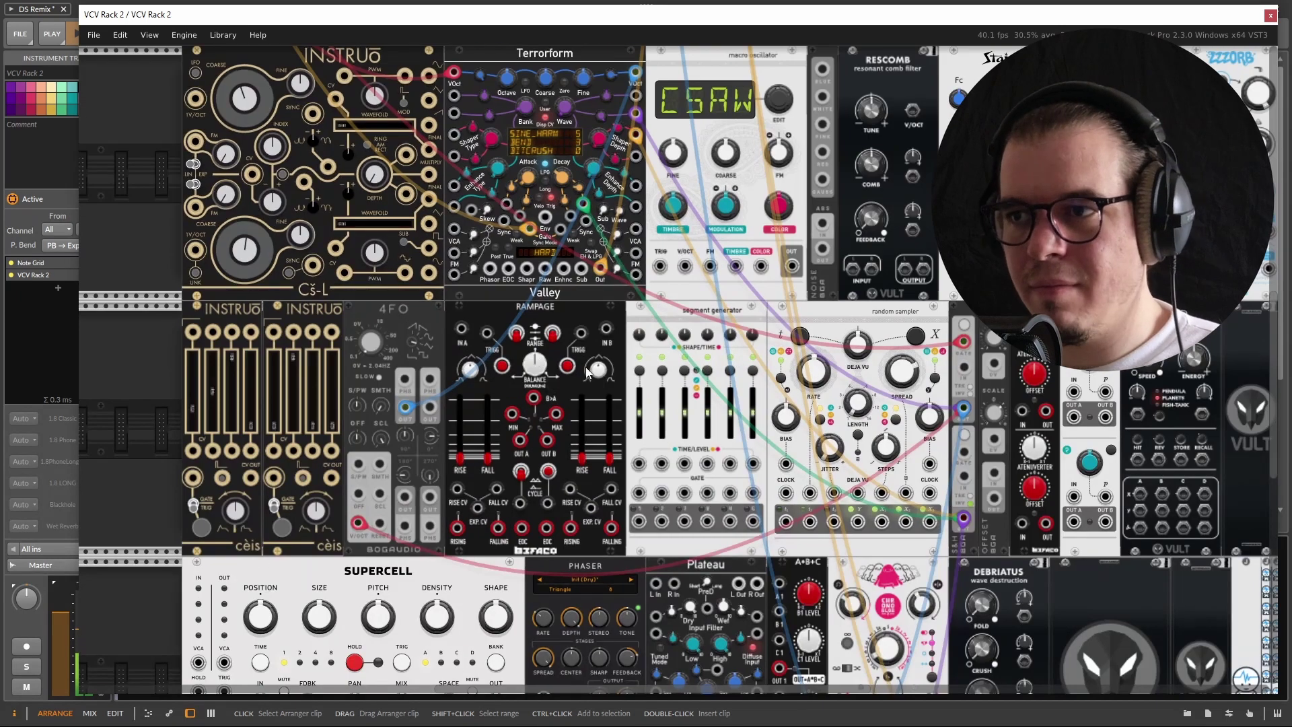
scroll(668, 336, down, 3)
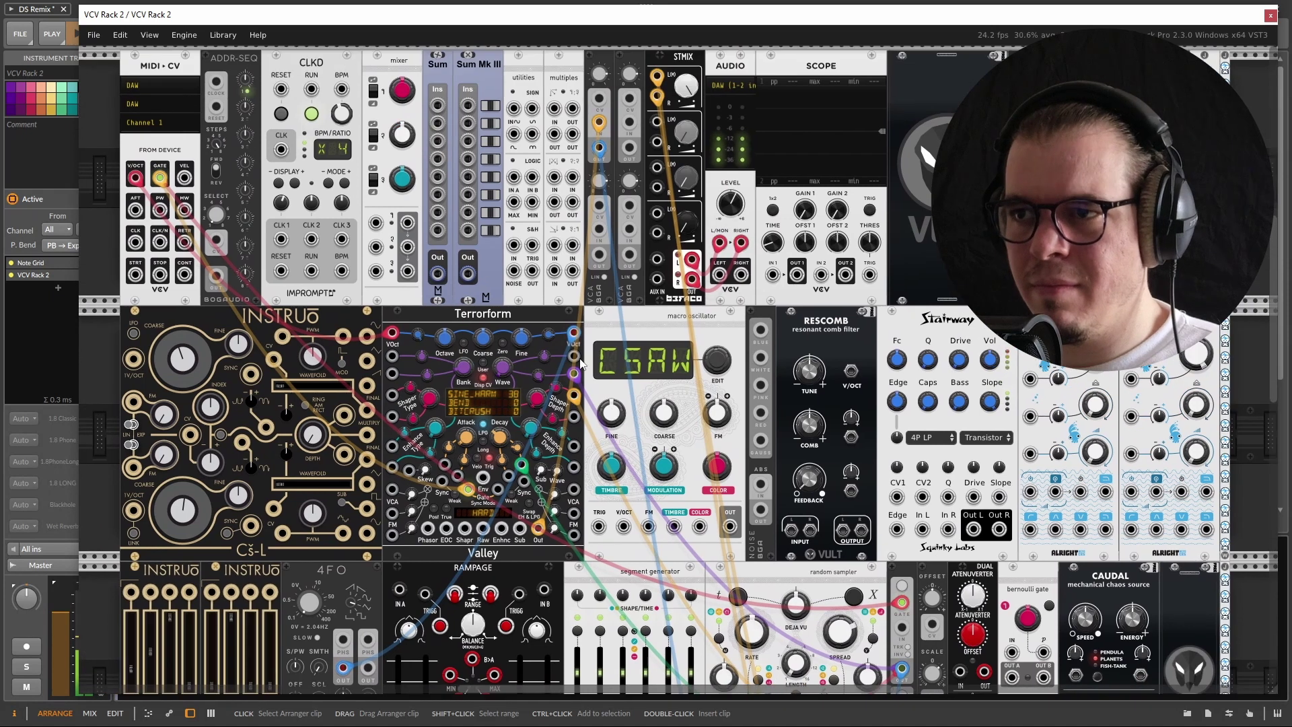
scroll(631, 291, down, 1)
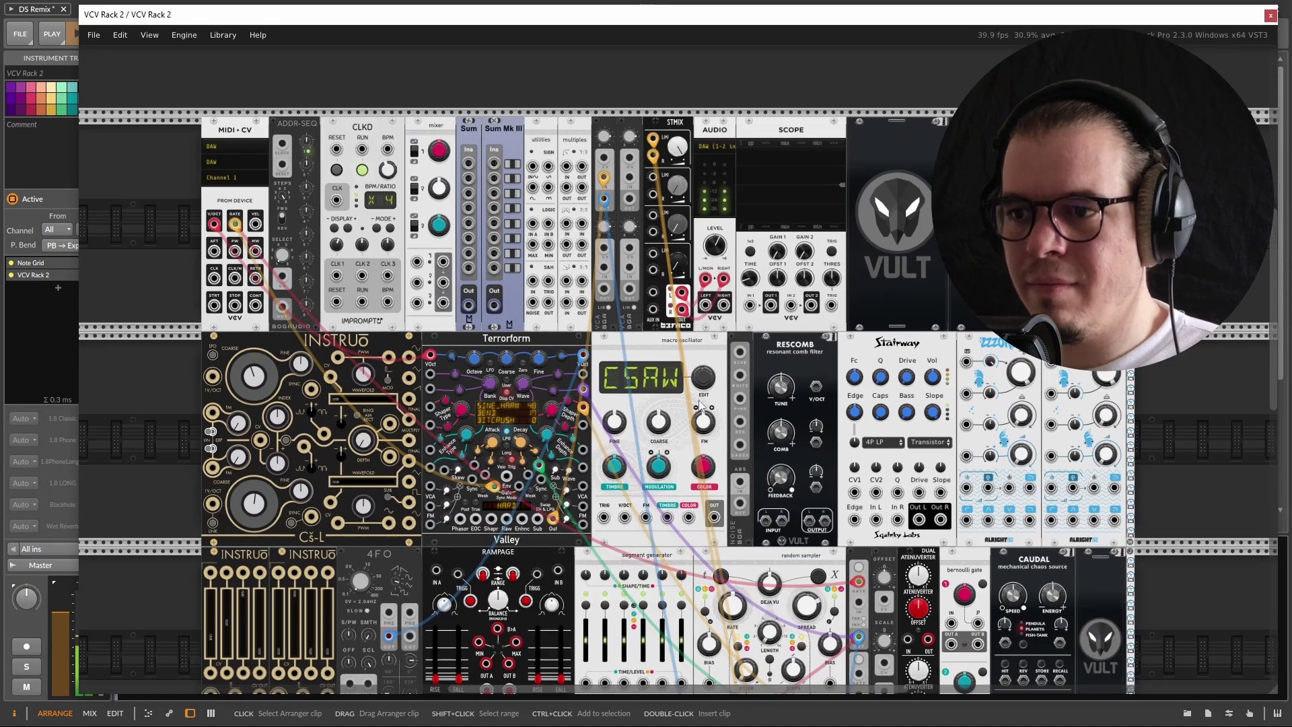
Set Terrorform's wave position to about 0.157 within the Sine Harmonics bank
scroll(536, 376, up, 3)
scroll(536, 375, up, 2)
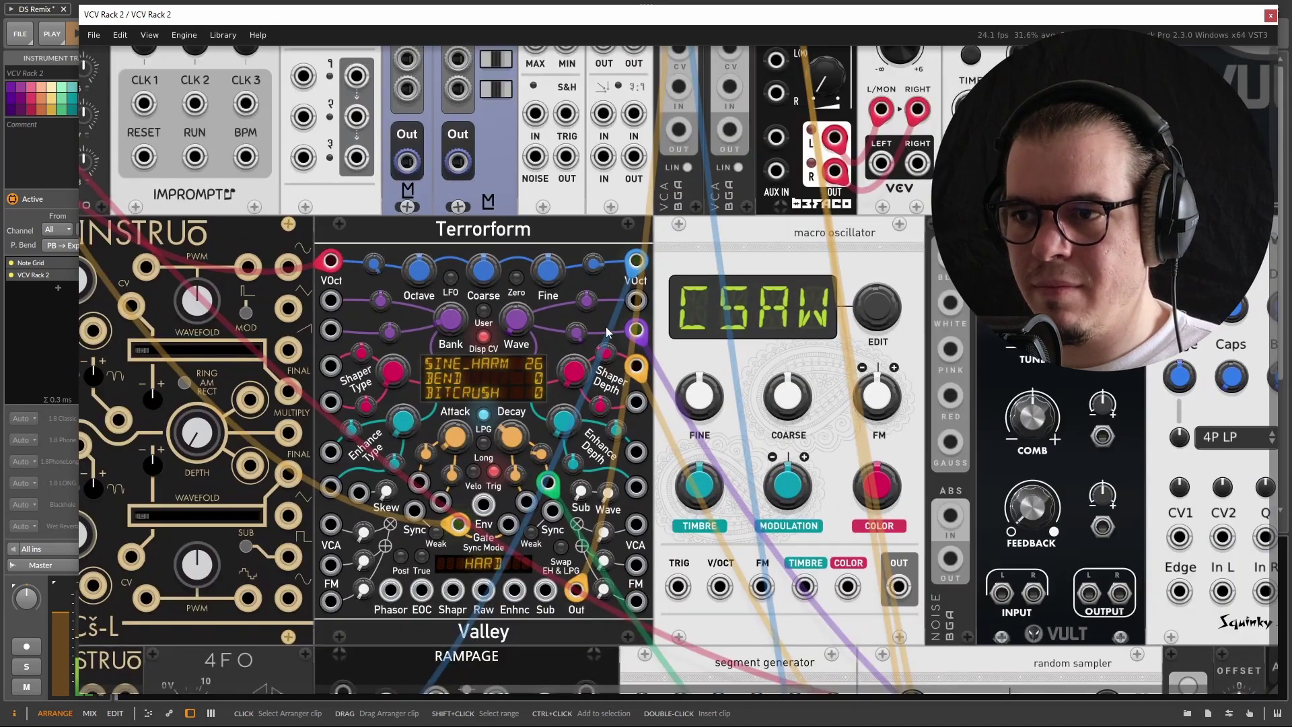
drag(483, 270, 483, 262)
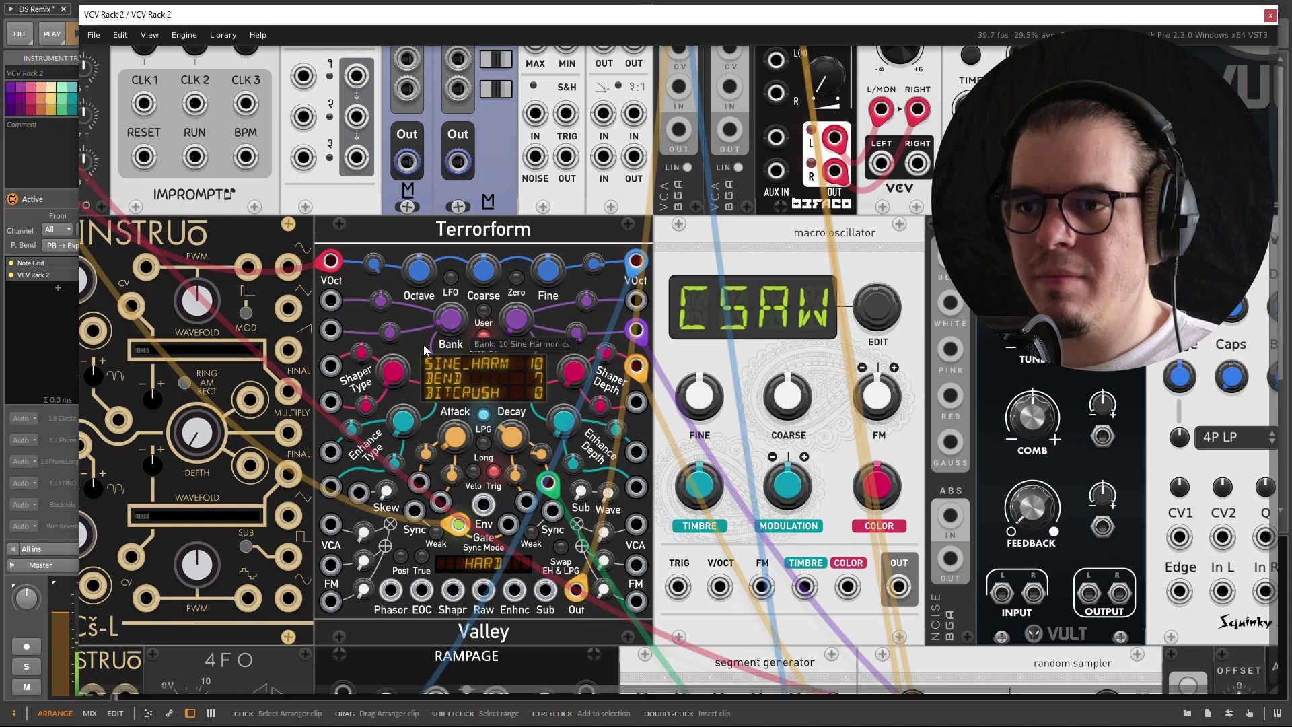
scroll(321, 245, down, 1)
scroll(498, 313, up, 1)
drag(498, 314, 498, 288)
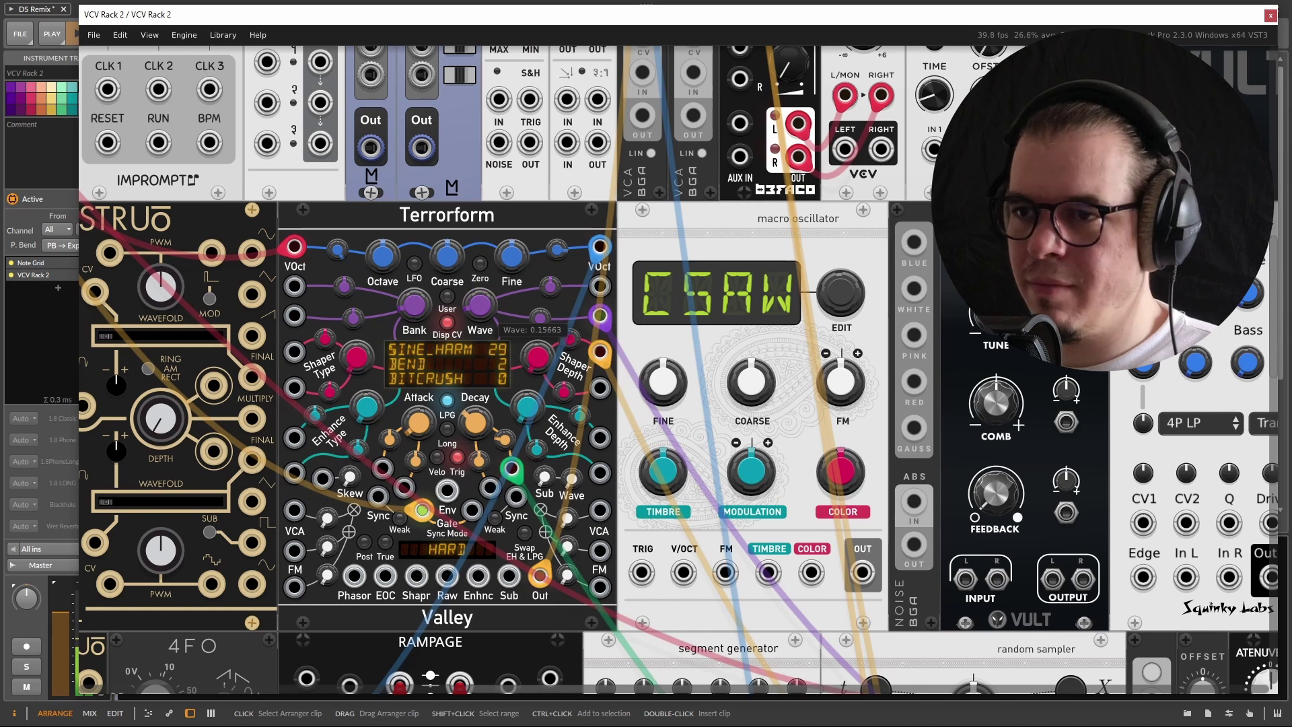
Examine Terrorform's wave, shaper, enhancer and lowpass gate controls together with the cables patched around it
scroll(503, 338, down, 3)
scroll(503, 338, down, 1)
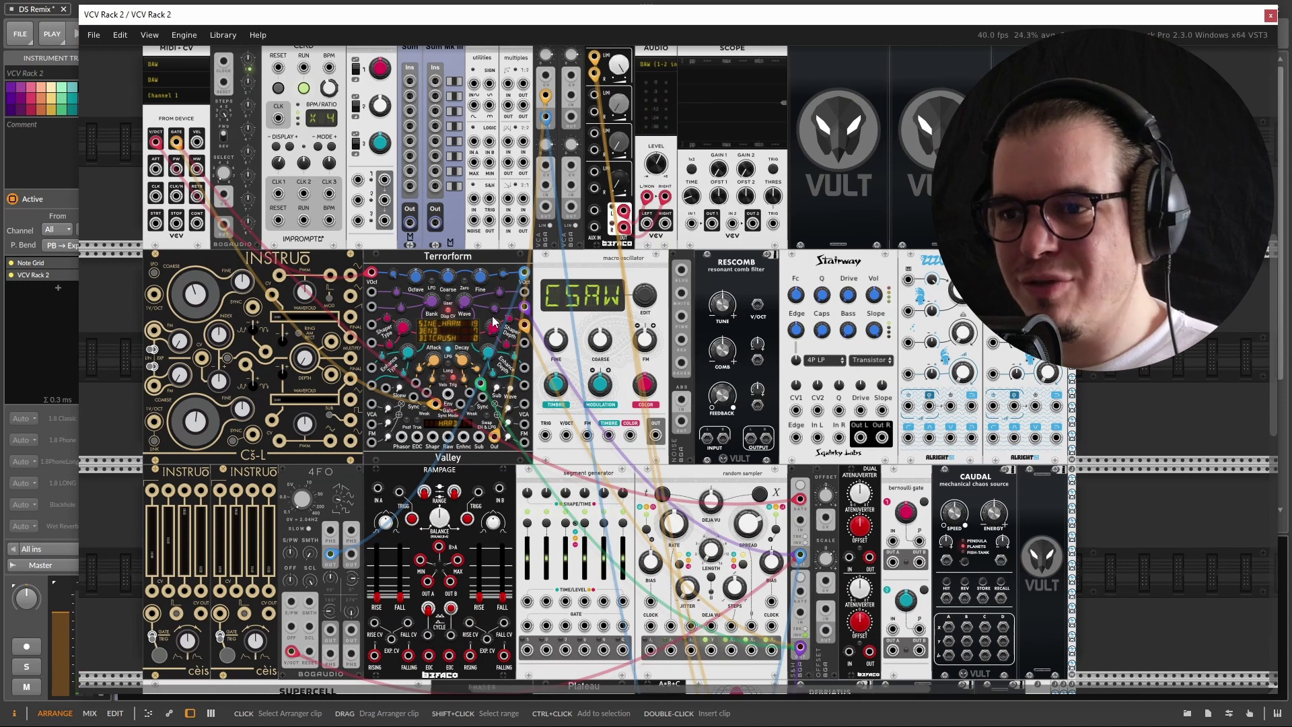
scroll(363, 330, up, 2)
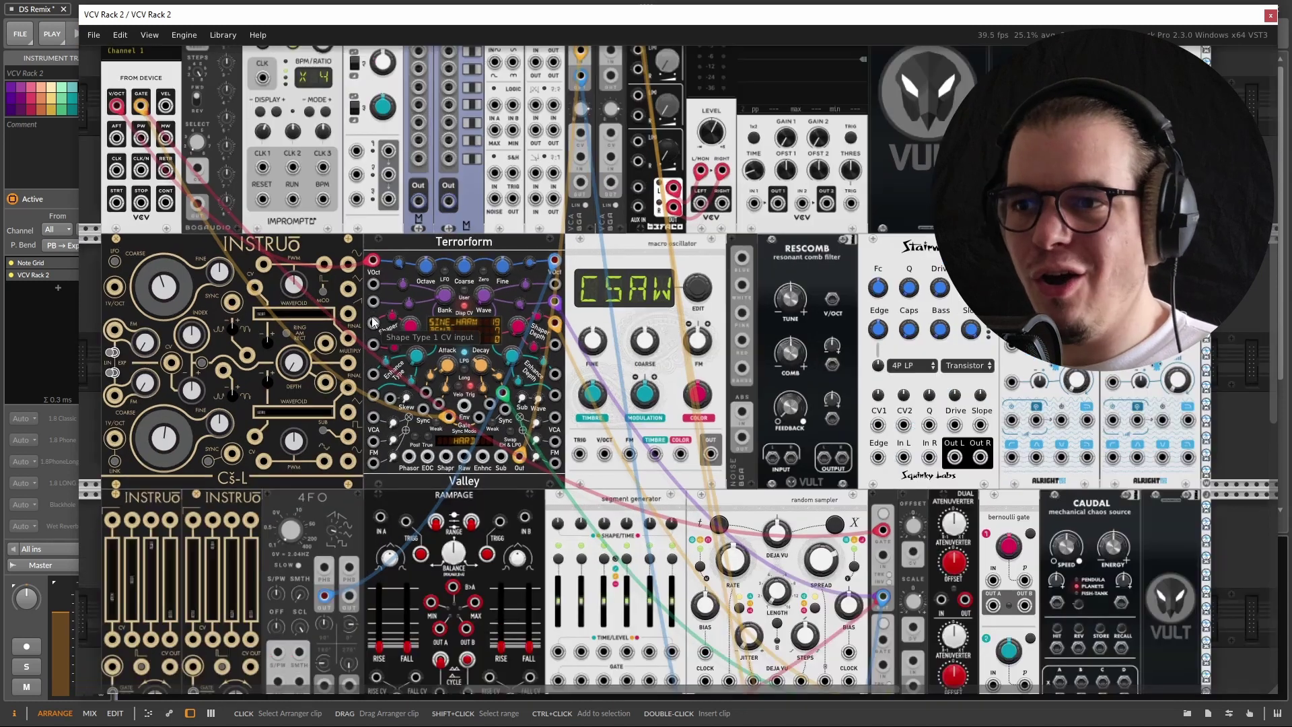
scroll(573, 325, up, 2)
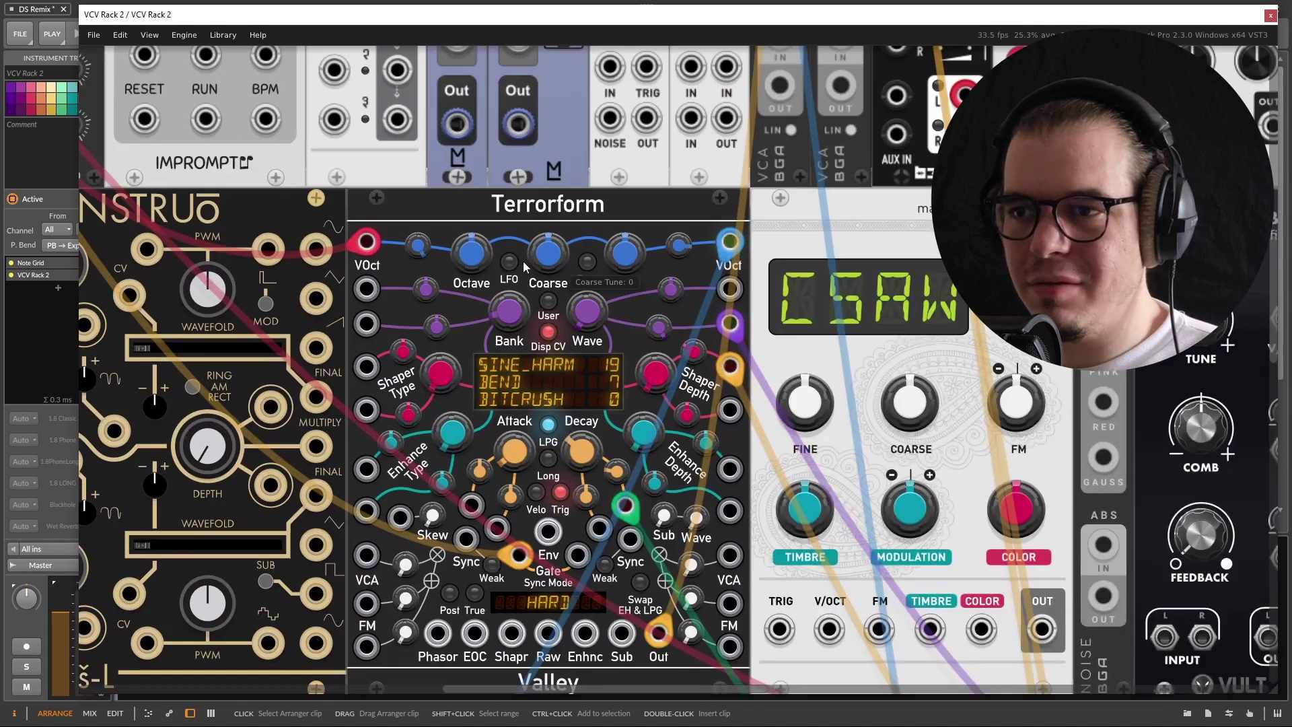
scroll(573, 325, down, 2)
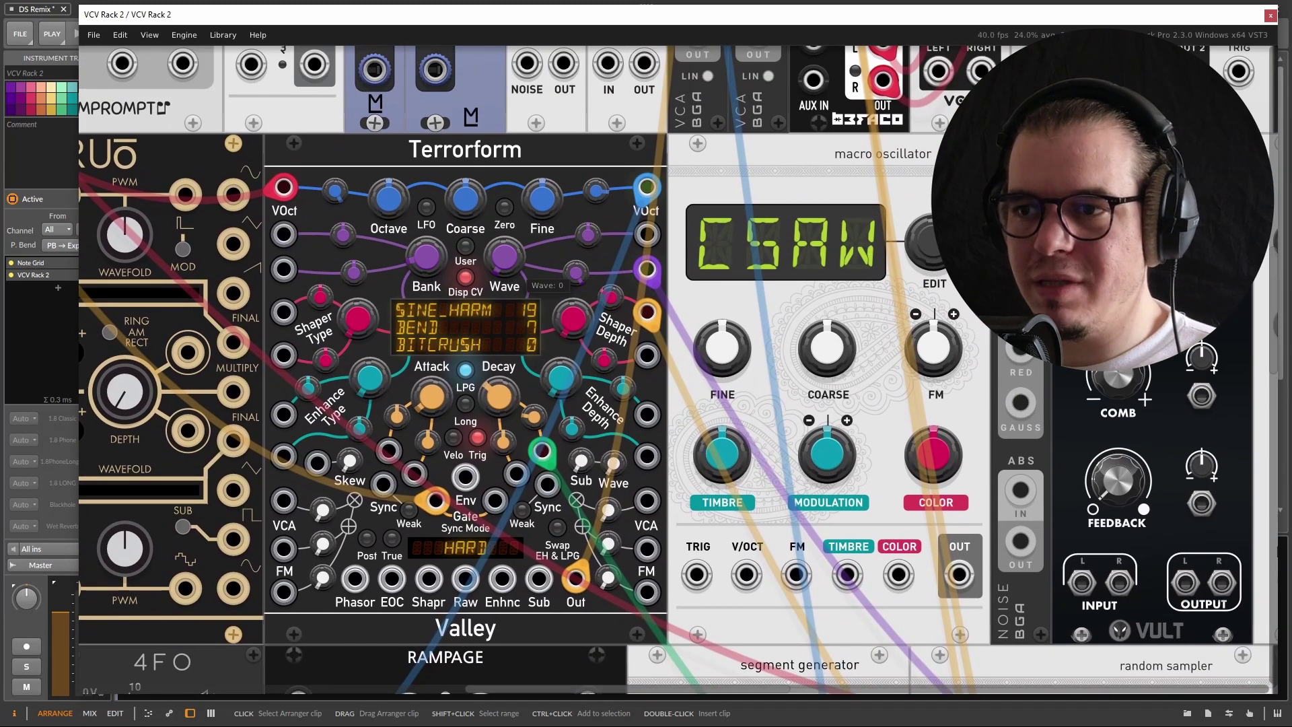
scroll(583, 372, down, 3)
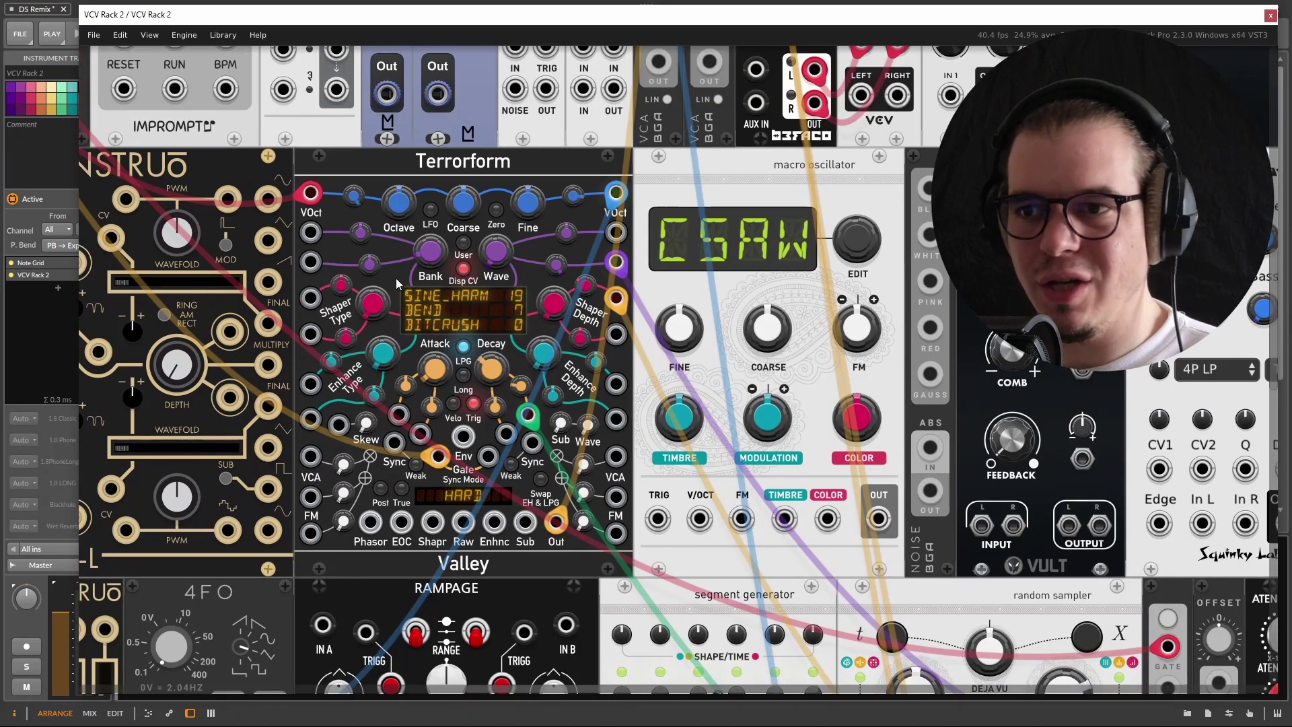
scroll(396, 278, up, 1)
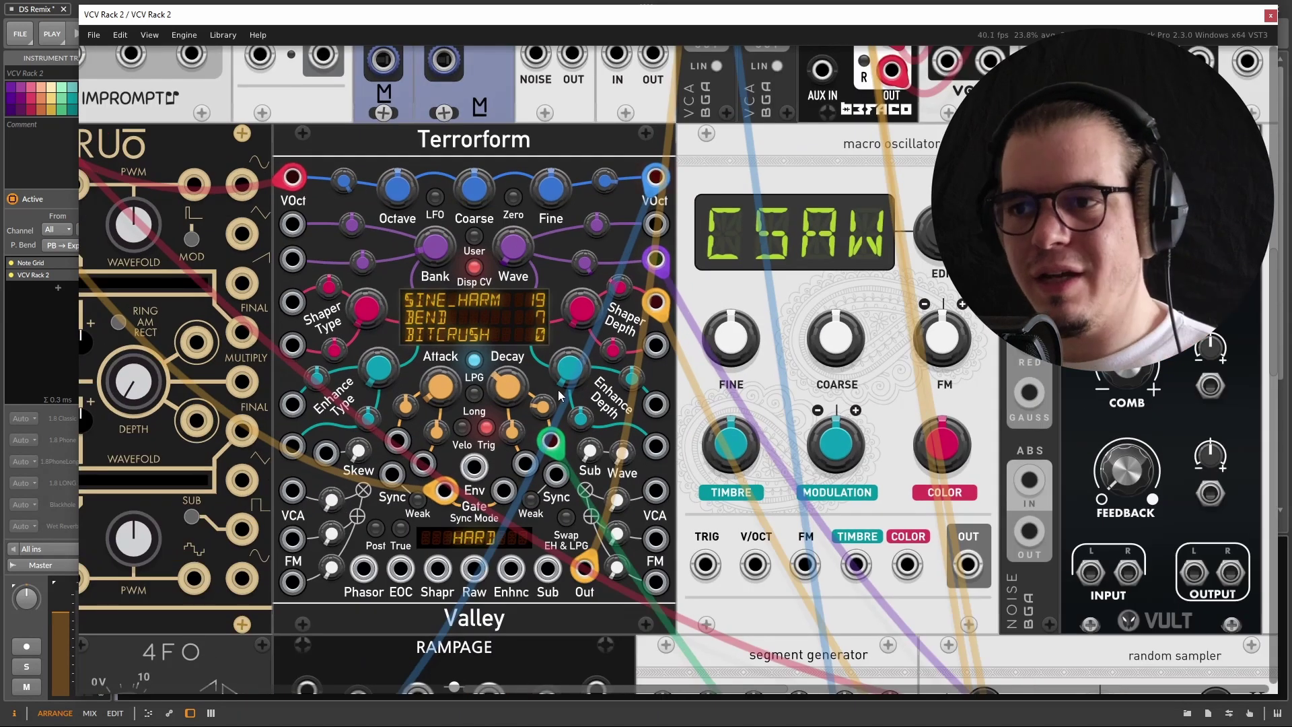
drag(521, 256, 522, 255)
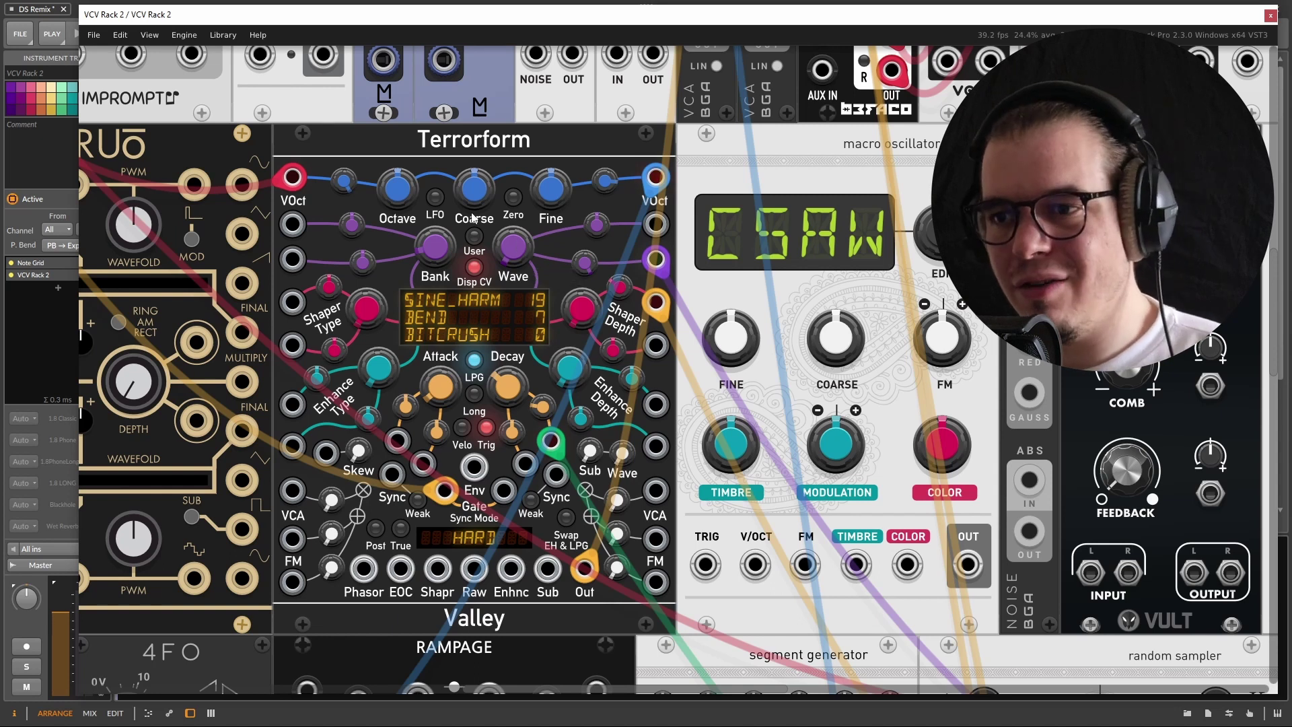
scroll(506, 336, down, 5)
scroll(570, 479, up, 3)
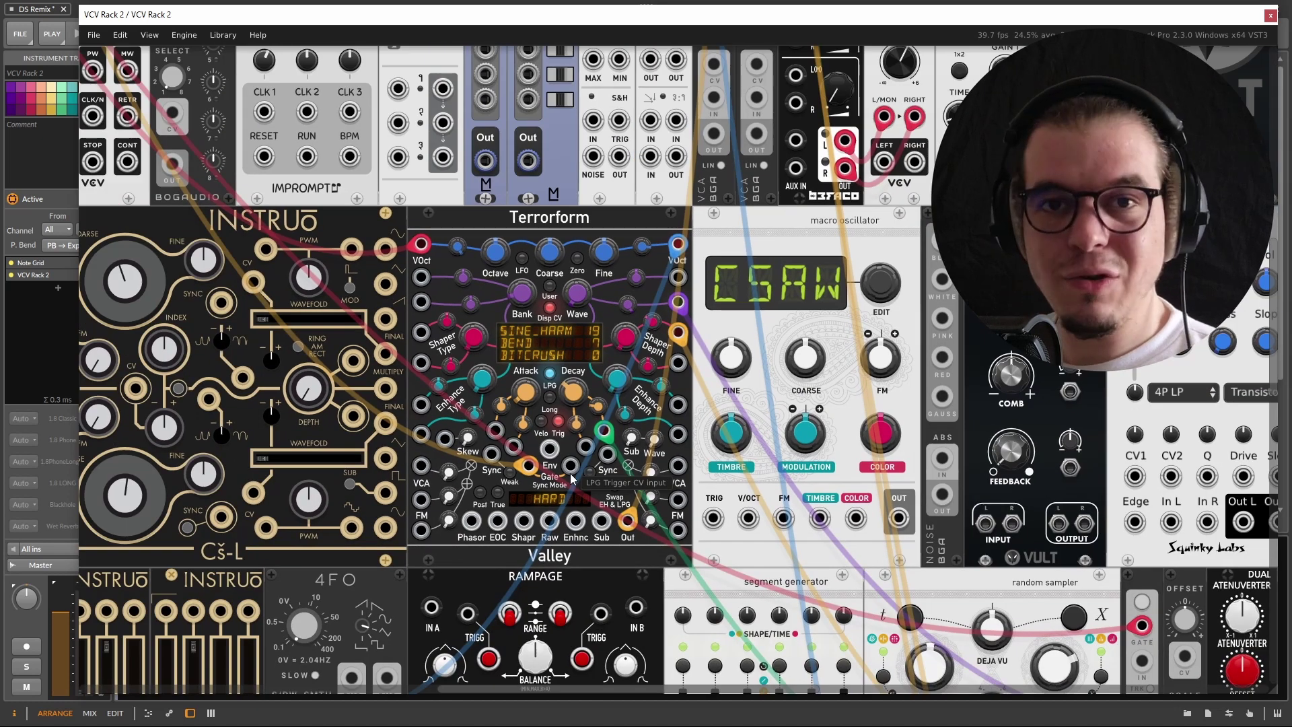
scroll(574, 475, down, 4)
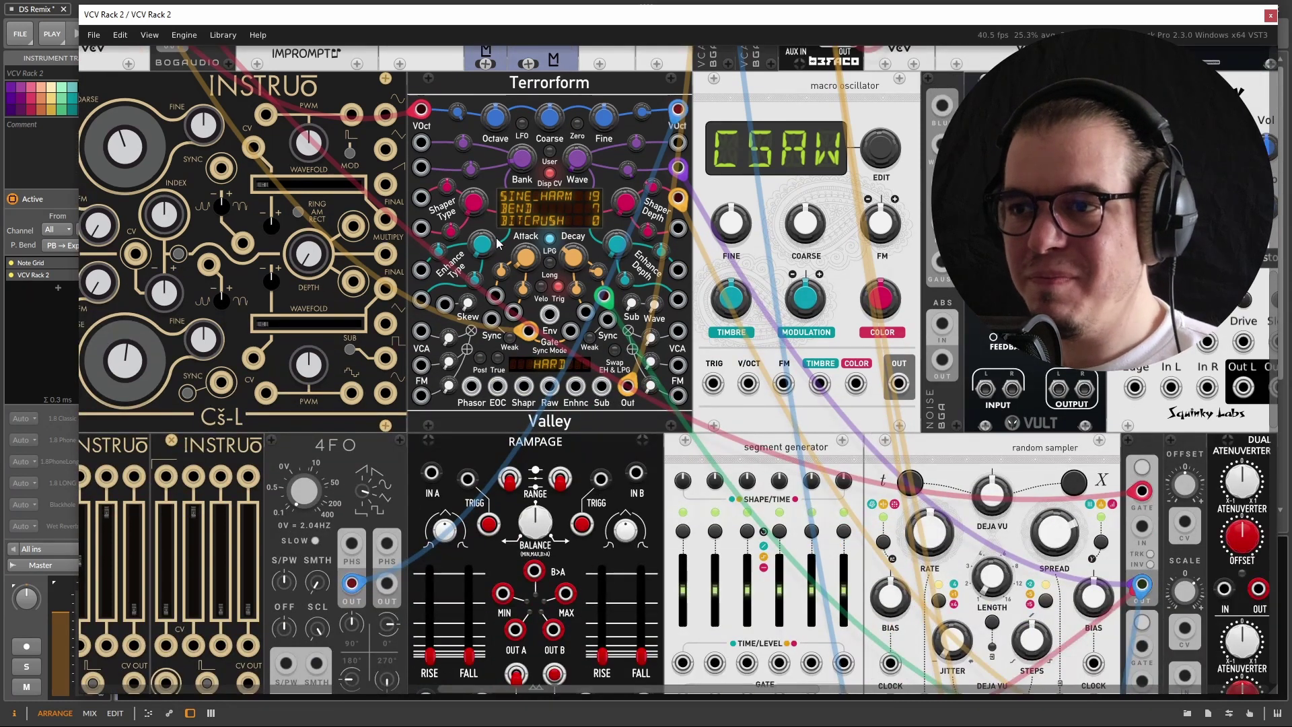
scroll(688, 380, down, 3)
scroll(566, 334, up, 1)
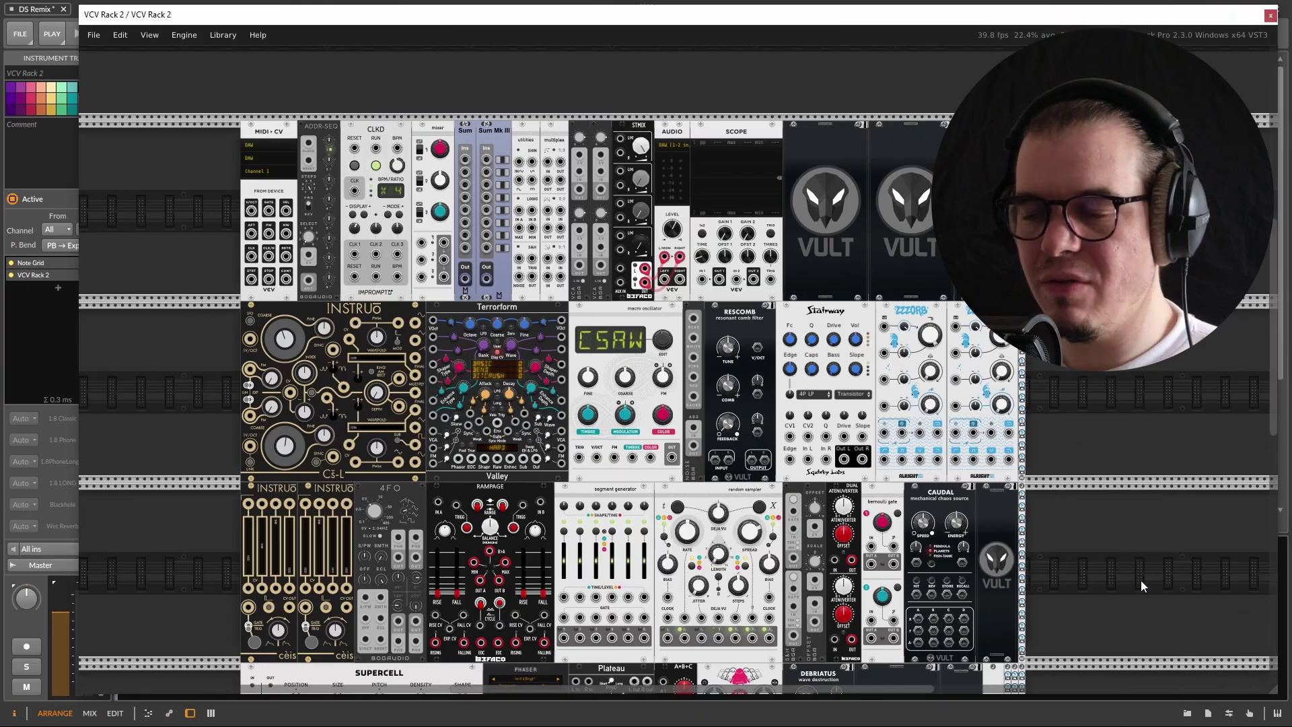
Set the Macro Oscillator's model to ZLPF: Low-pass filtered waveform
scroll(1136, 578, down, 1)
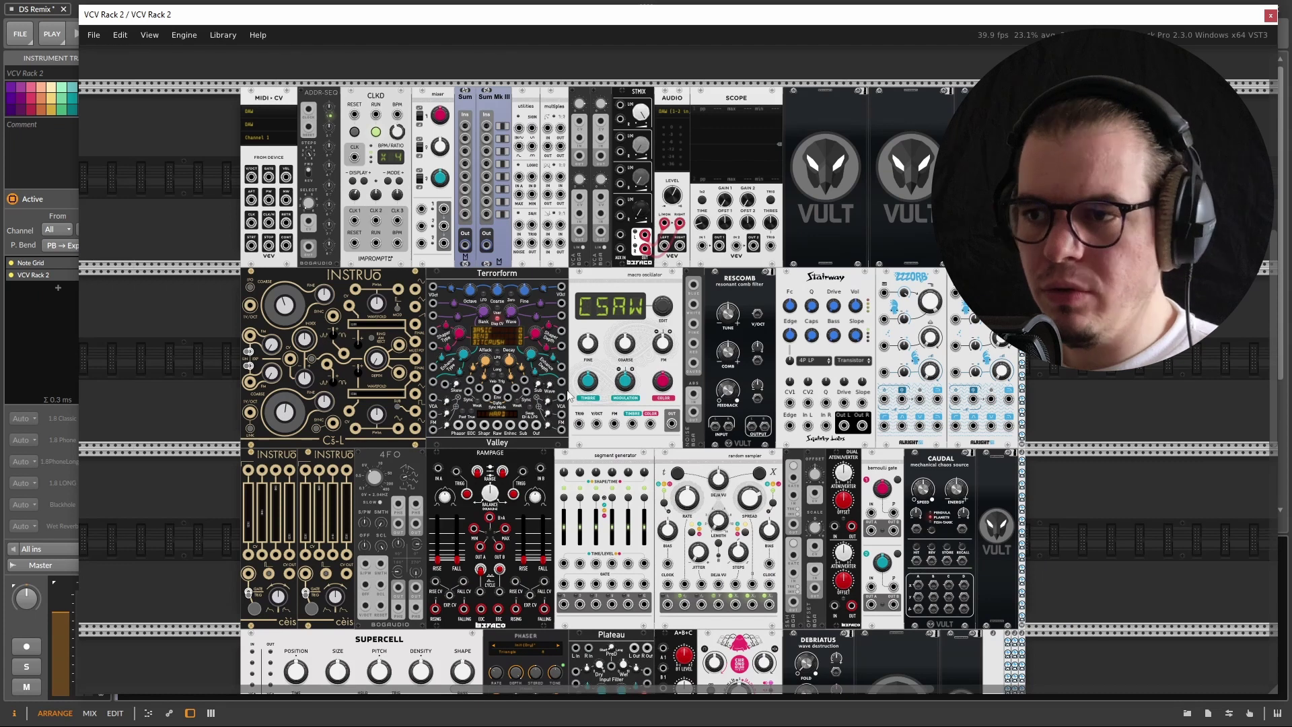
scroll(587, 352, up, 2)
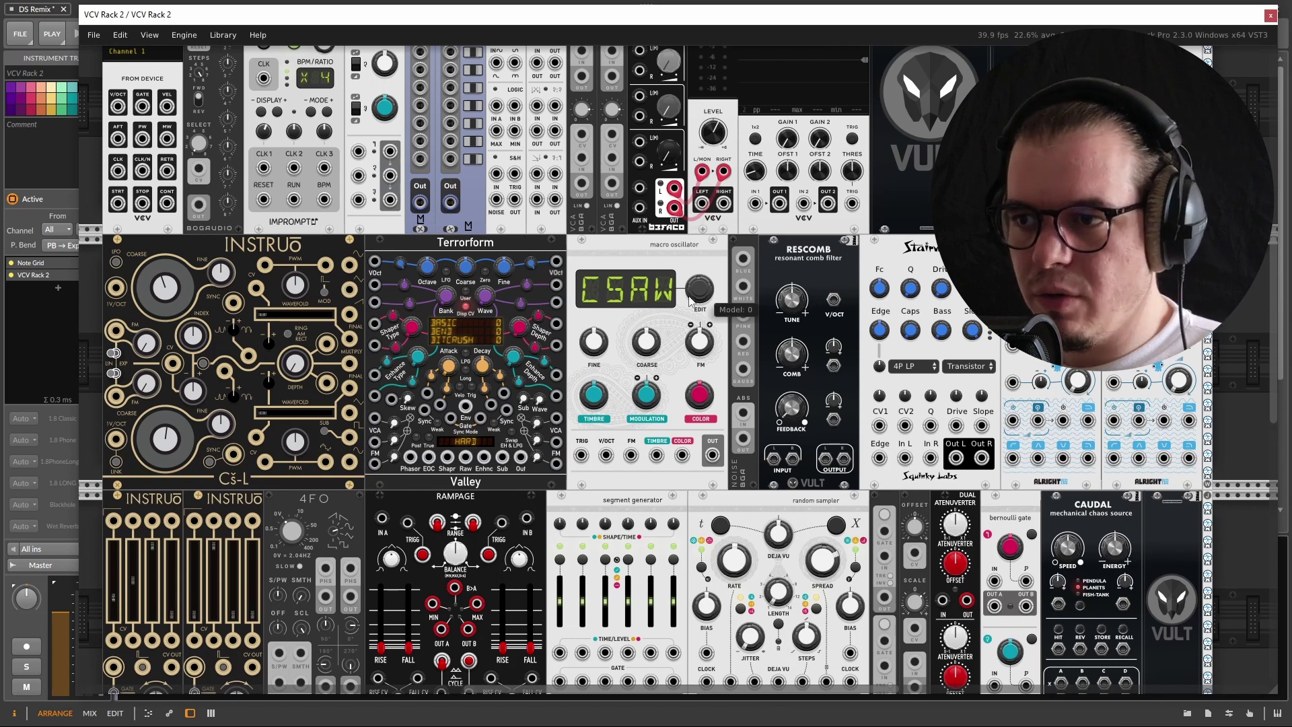
mouse_move(700, 290)
mouse_down()
mouse_move(700, 272)
mouse_move(700, 290)
mouse_up()
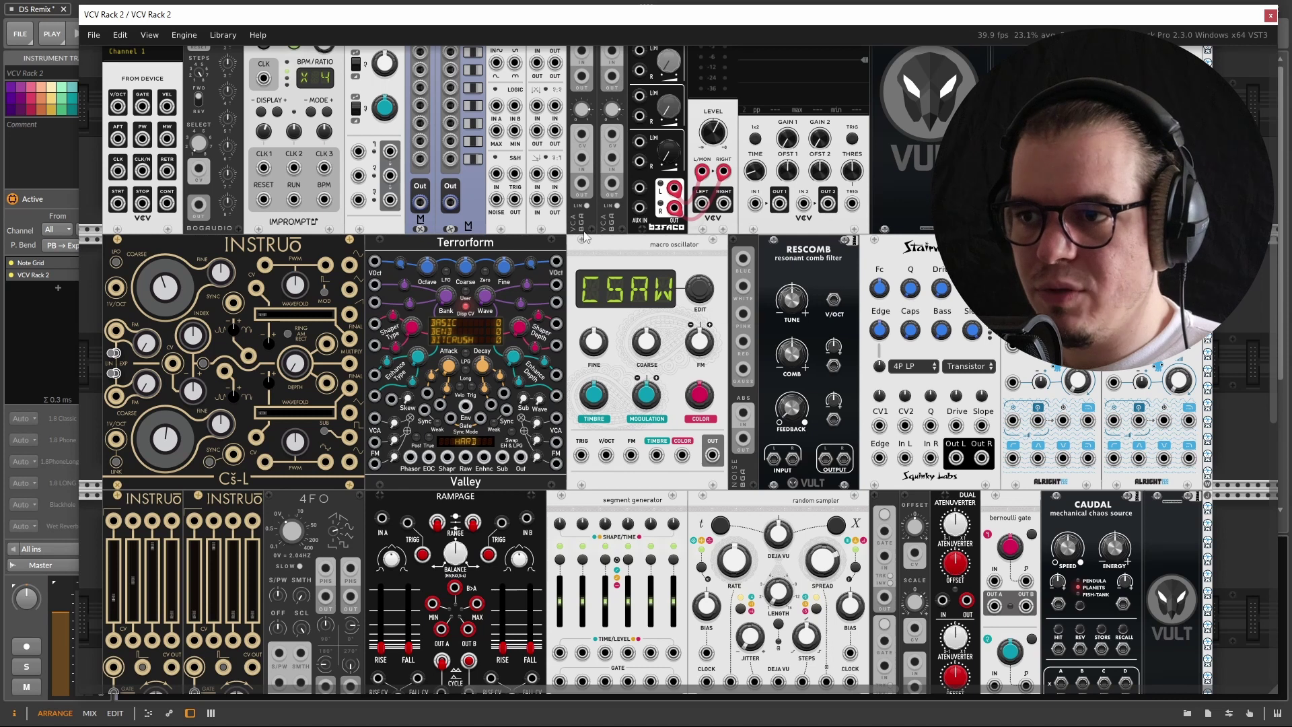
right_click(610, 253)
click(586, 253)
right_click(602, 249)
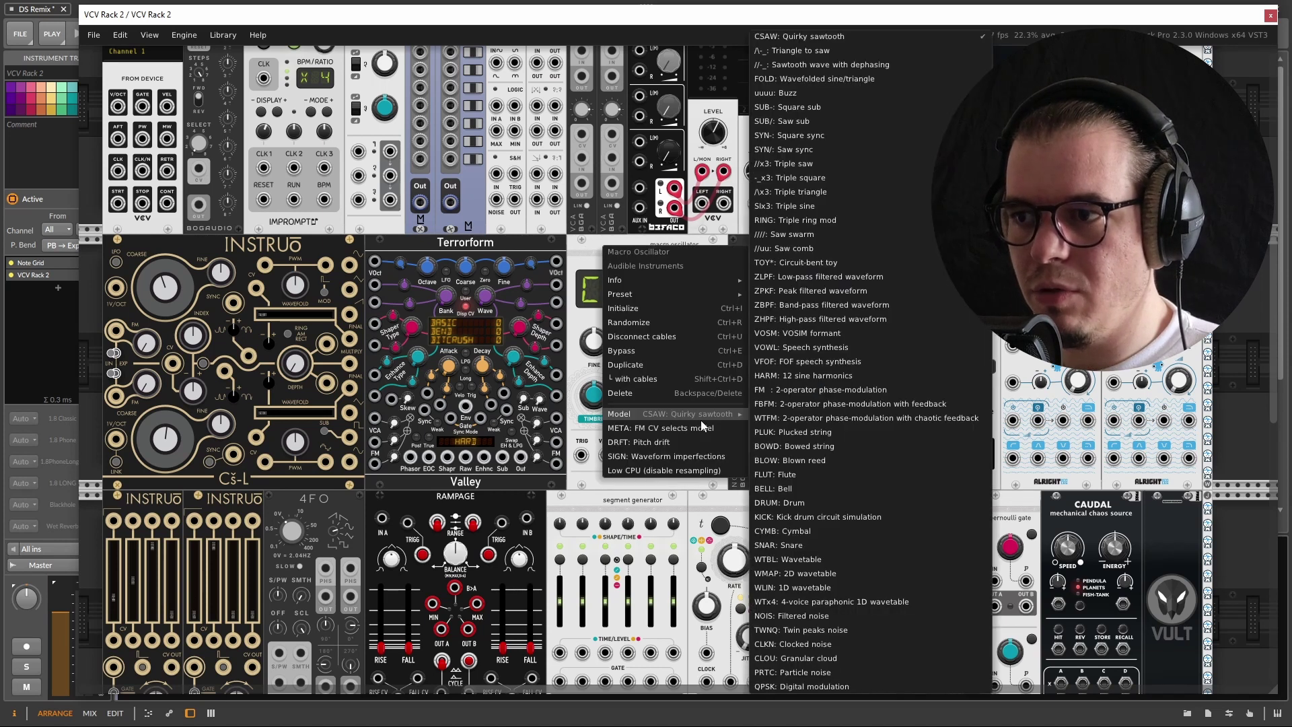
mouse_move(692, 411)
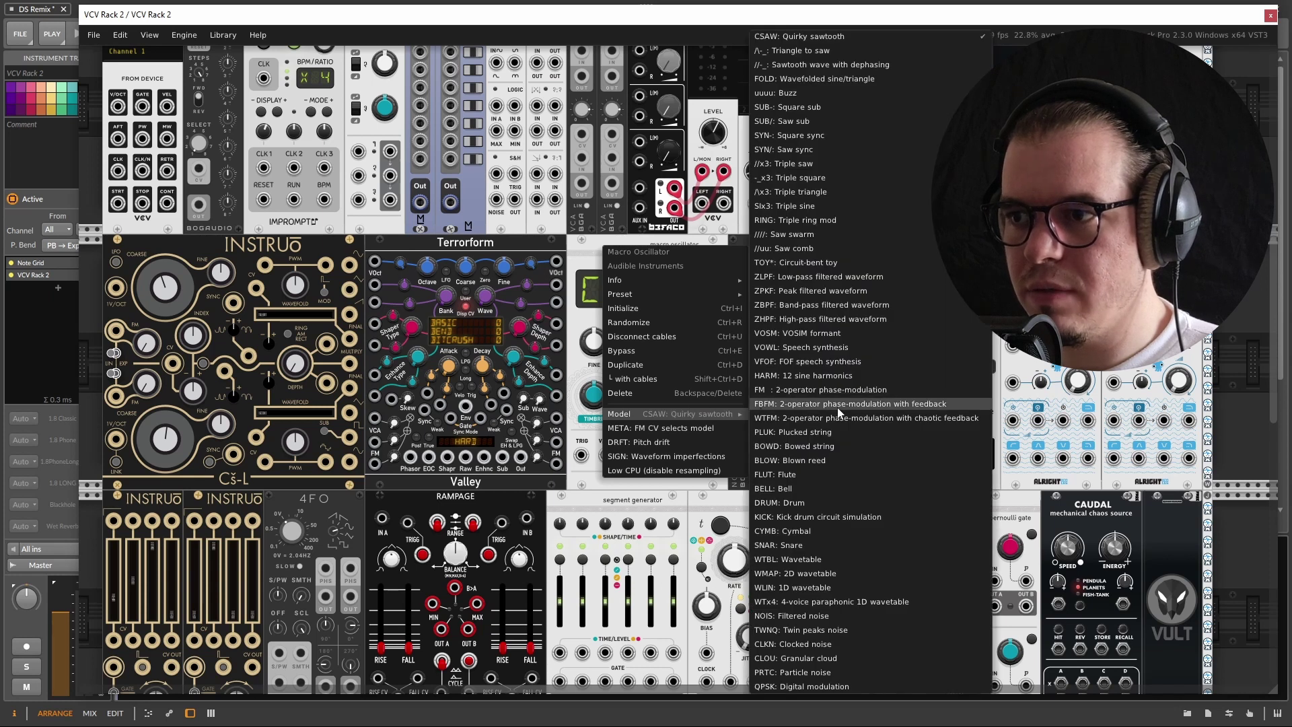
click(794, 280)
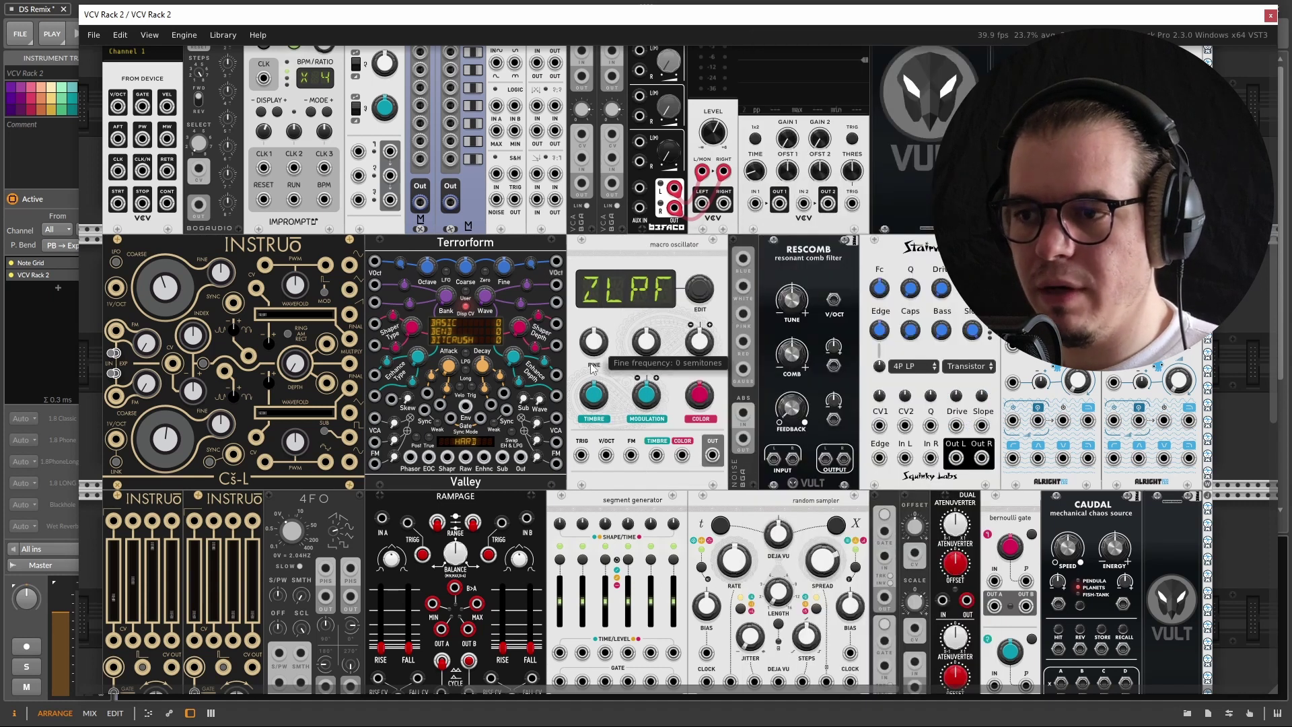
Patch the Macro Oscillator's output through the first VCA into STMIX channel 1 left, with the MIDI gate driving the VCA's CV input
scroll(603, 366, down, 1)
scroll(603, 366, up, 2)
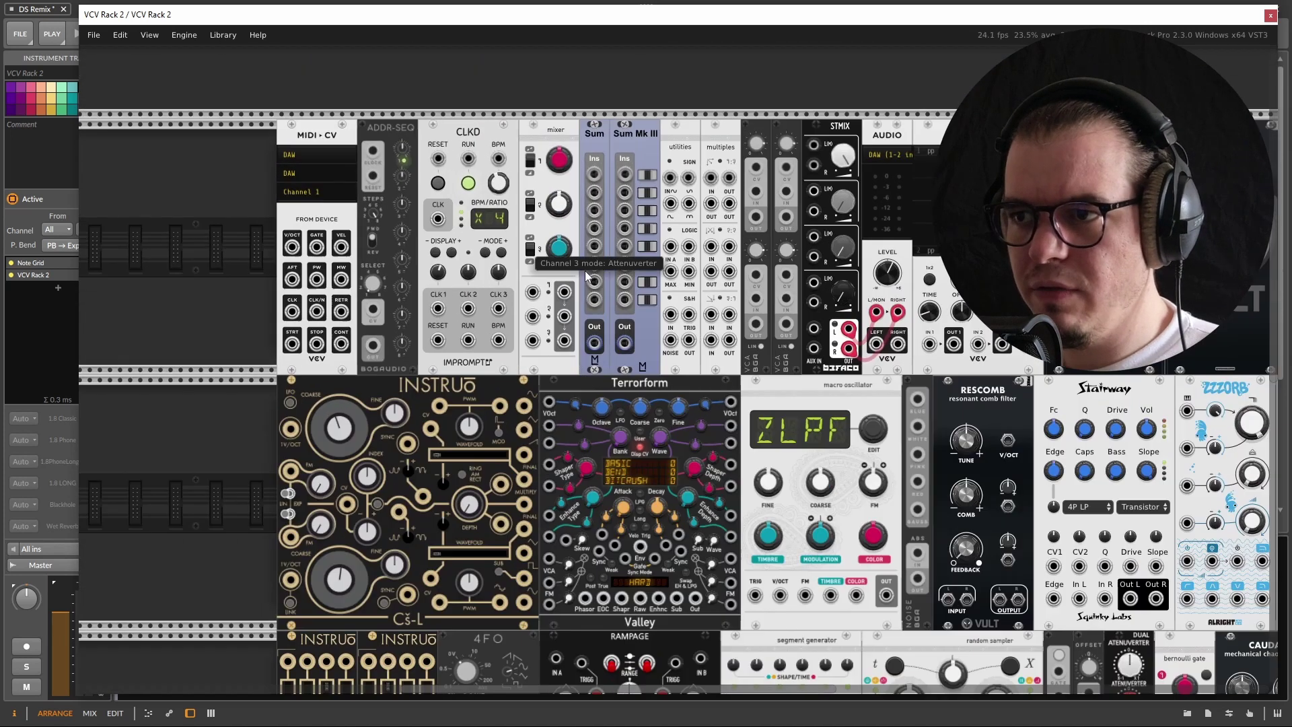
drag(887, 595, 316, 247)
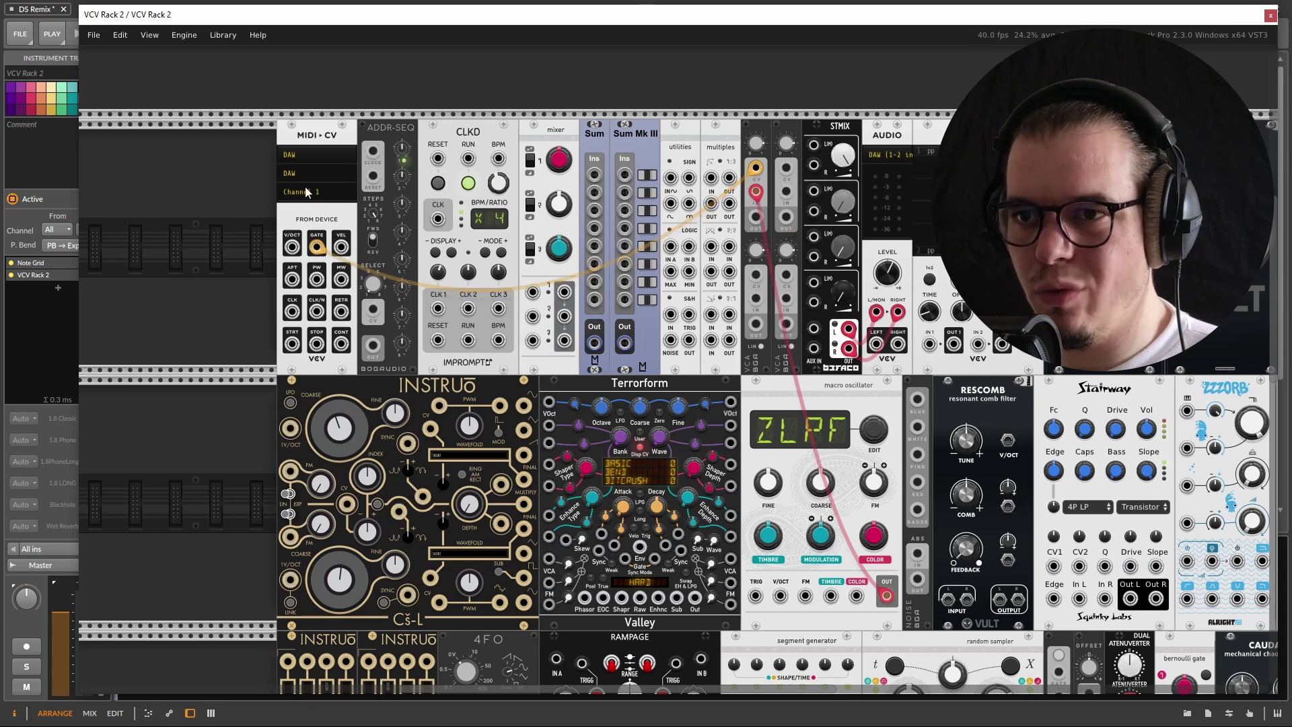
drag(756, 217, 814, 144)
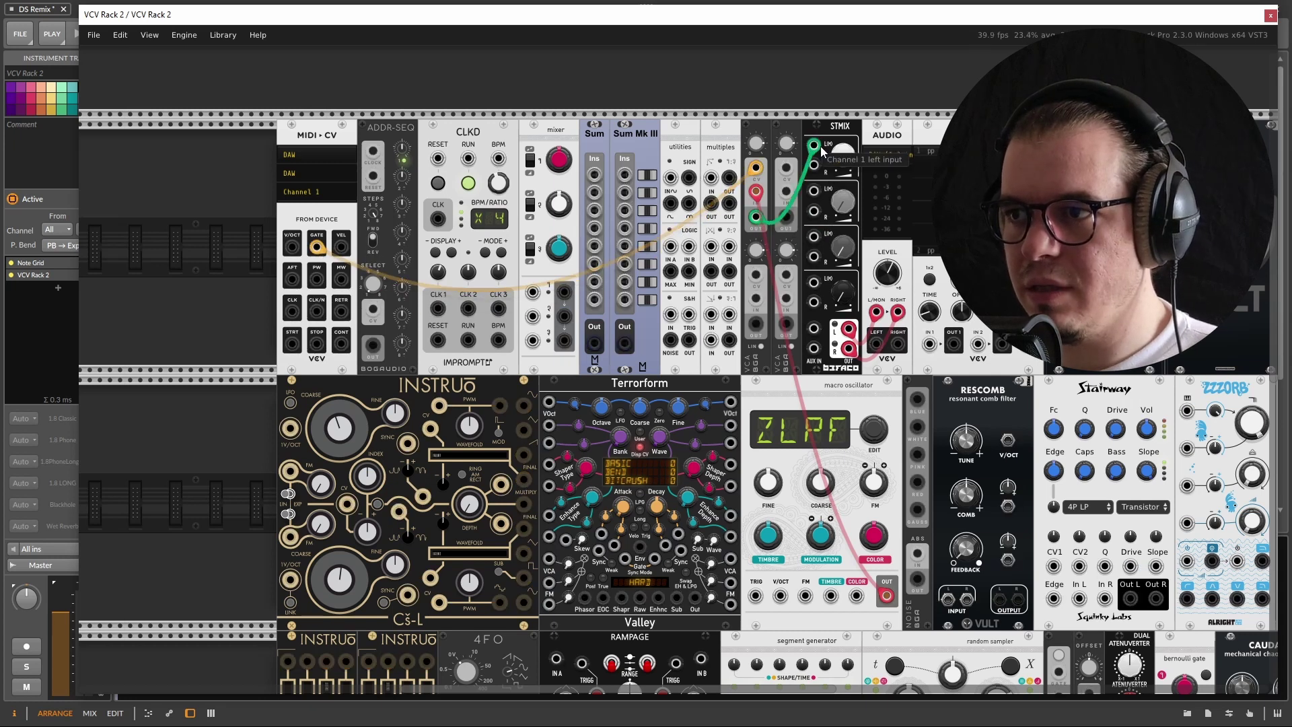
drag(853, 331, 719, 340)
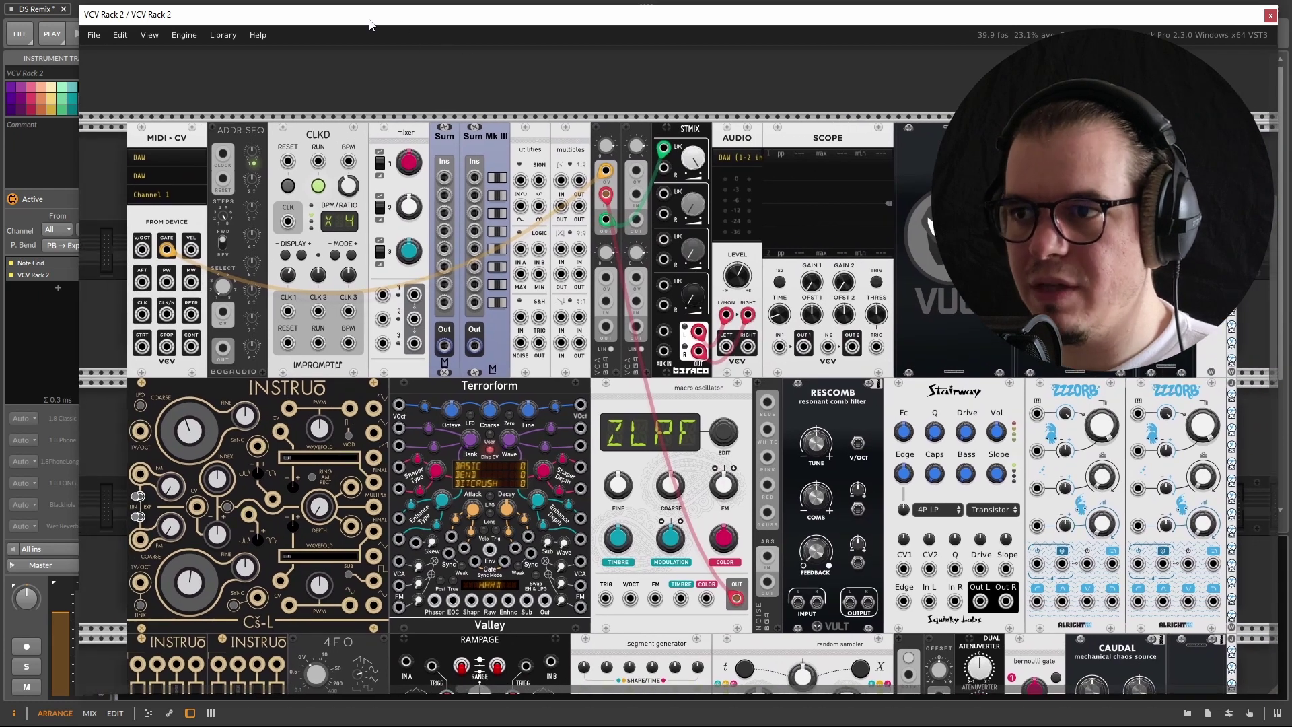
Adjust the Macro Oscillator's timbre and coarse frequency
scroll(727, 535, up, 1)
mouse_move(720, 526)
mouse_down()
mouse_move(721, 471)
mouse_move(721, 515)
mouse_up()
drag(783, 462, 783, 482)
drag(720, 526, 721, 488)
drag(764, 531, 764, 525)
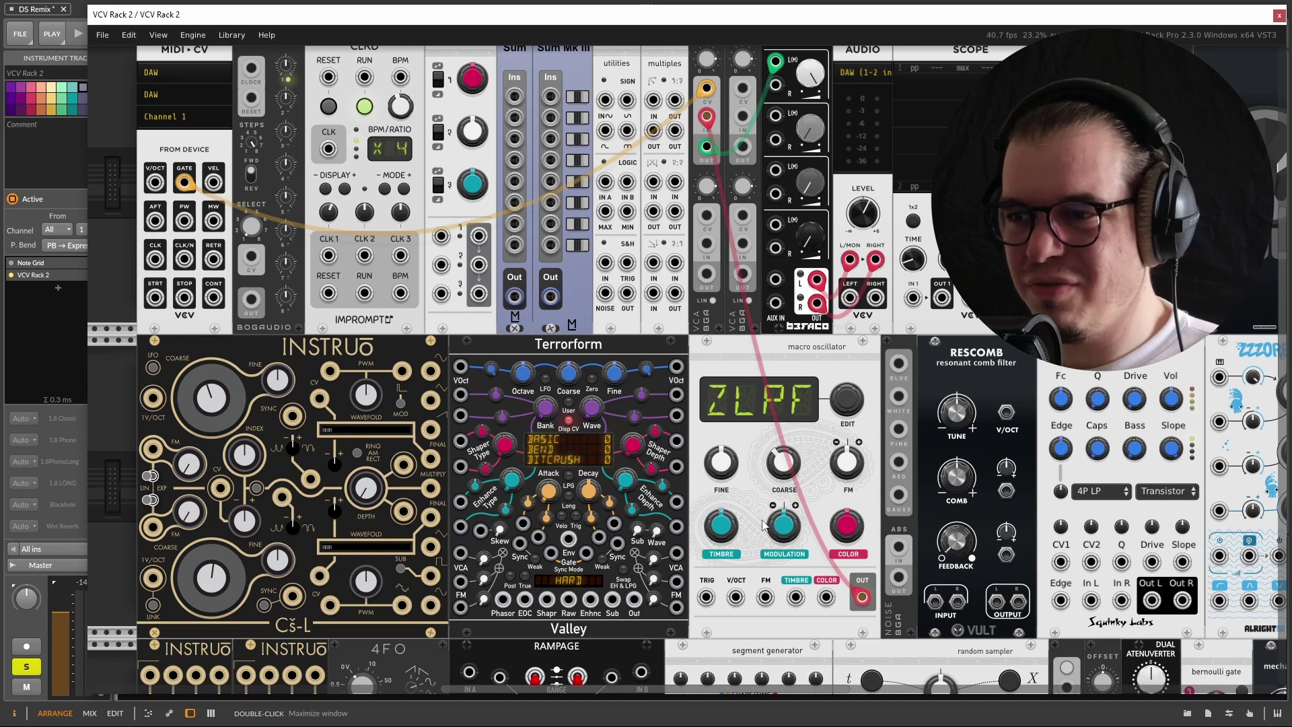
Patch the MIDI-CV V/Oct output to the Macro Oscillator's V/Oct input
drag(737, 597, 307, 311)
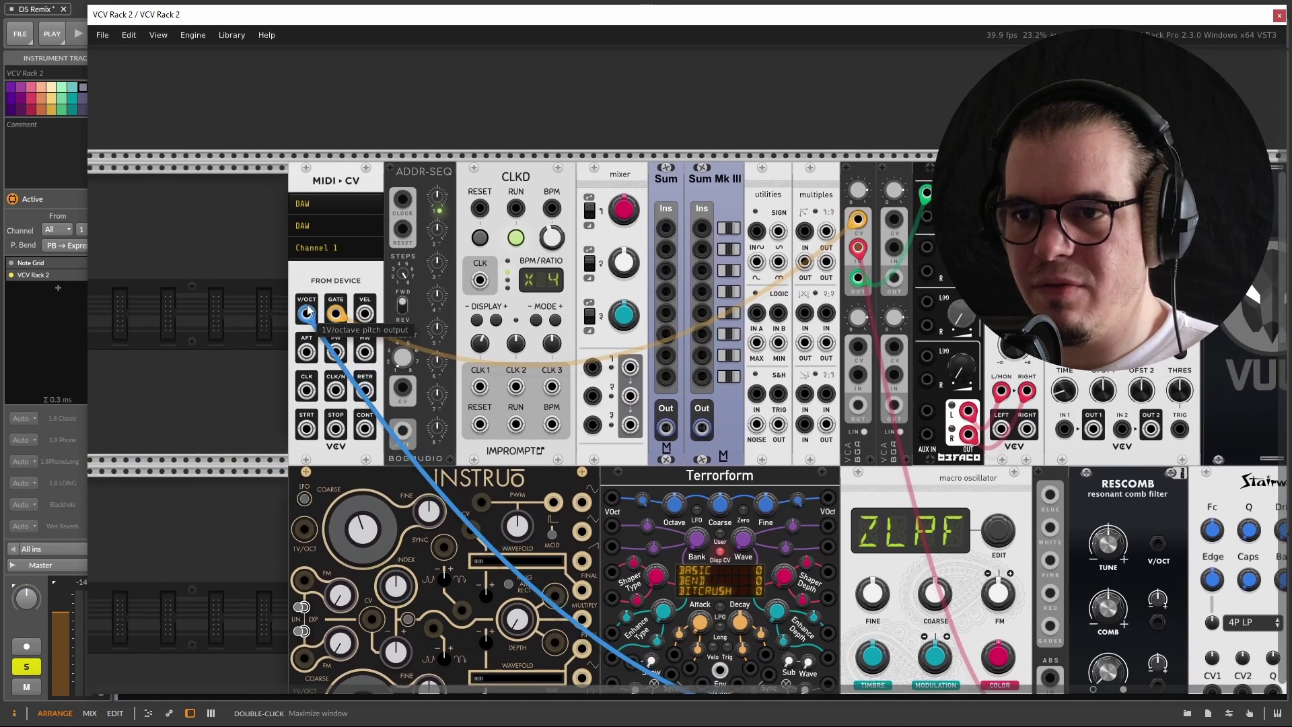
scroll(307, 311, down, 5)
scroll(733, 374, right, 5)
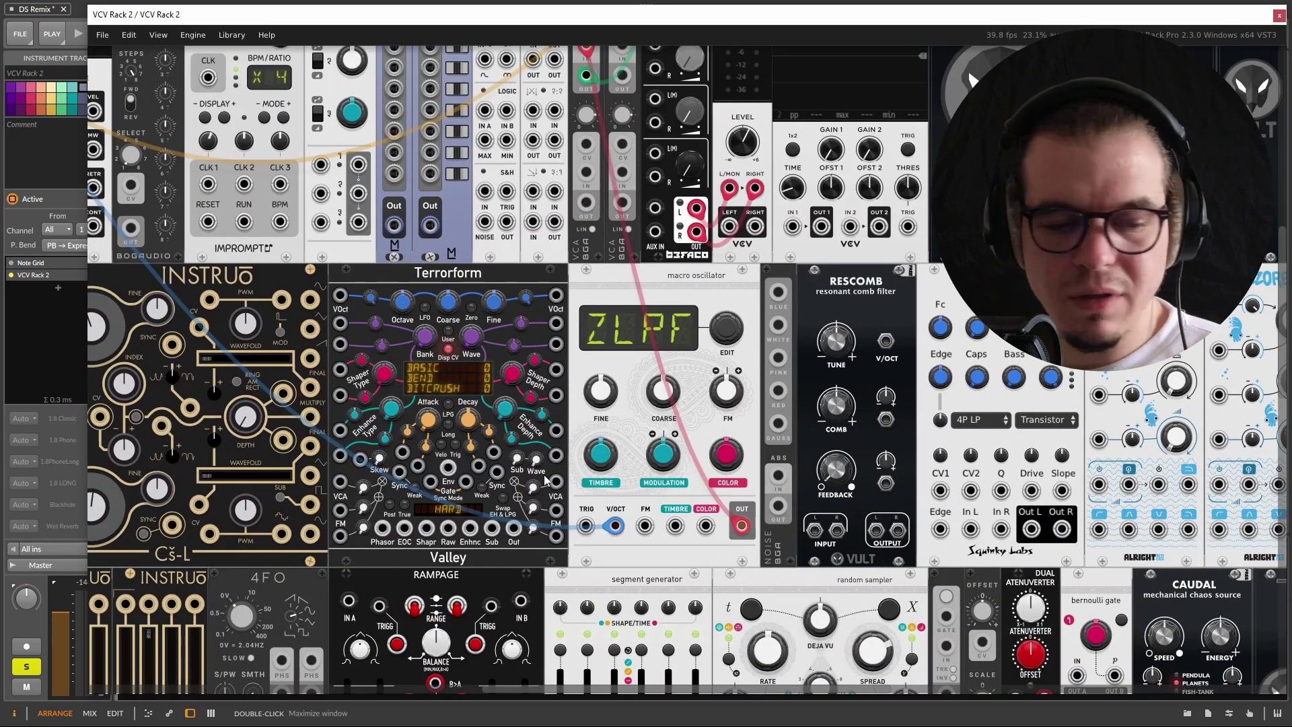
Start playback and tune the Macro Oscillator's sound by ear, with color at 50% and timbre at about 21%
key(space)
drag(622, 447, 622, 425)
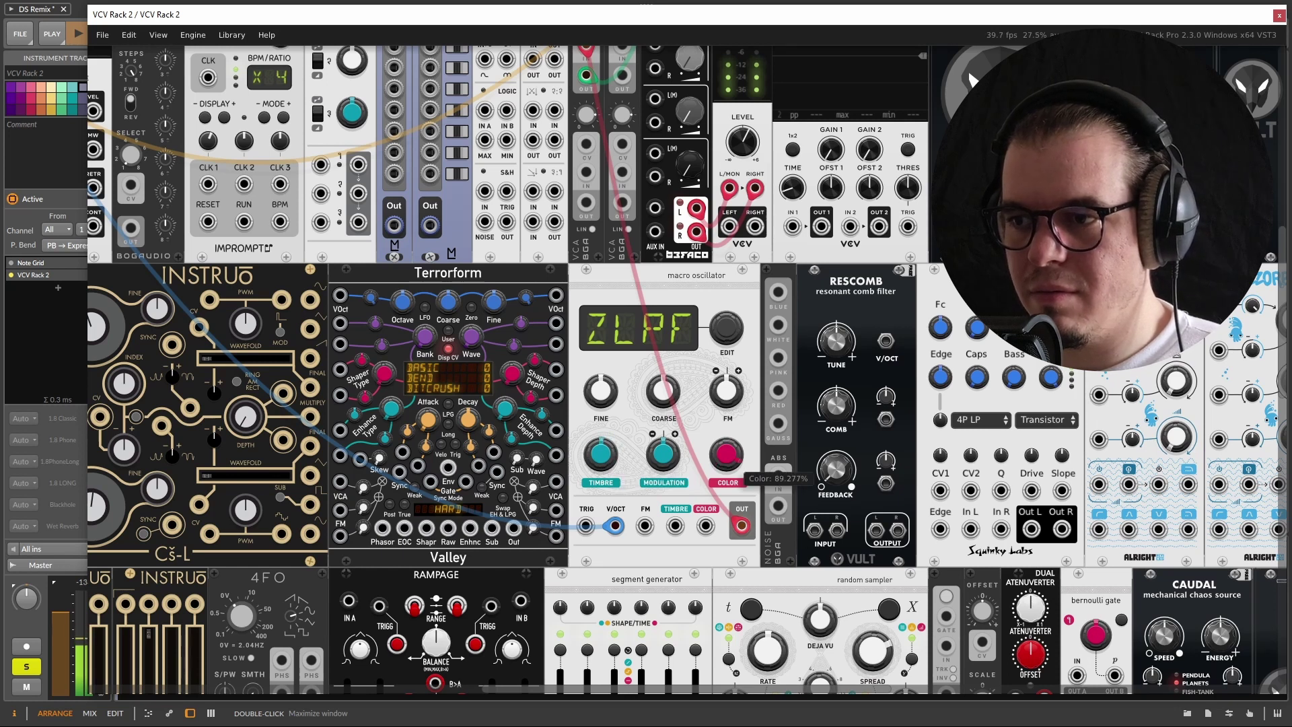
drag(600, 455, 600, 469)
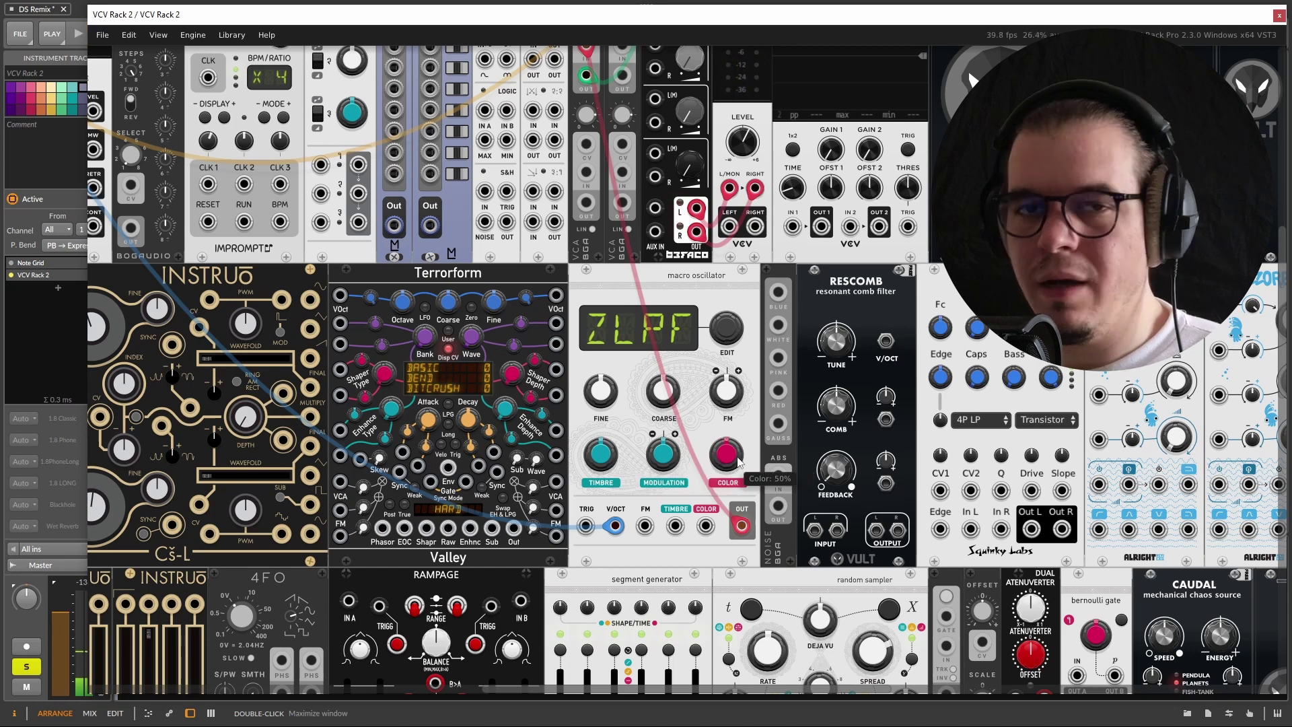
scroll(599, 467, down, 1)
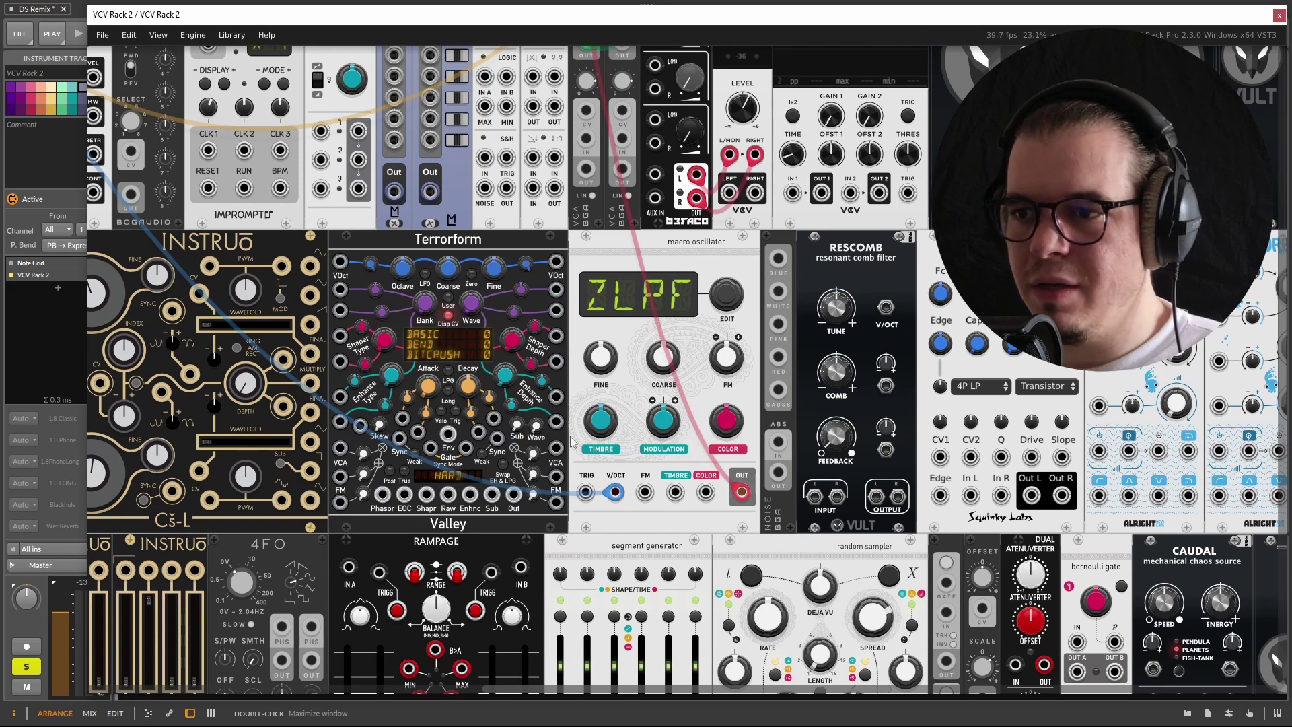
scroll(571, 443, down, 1)
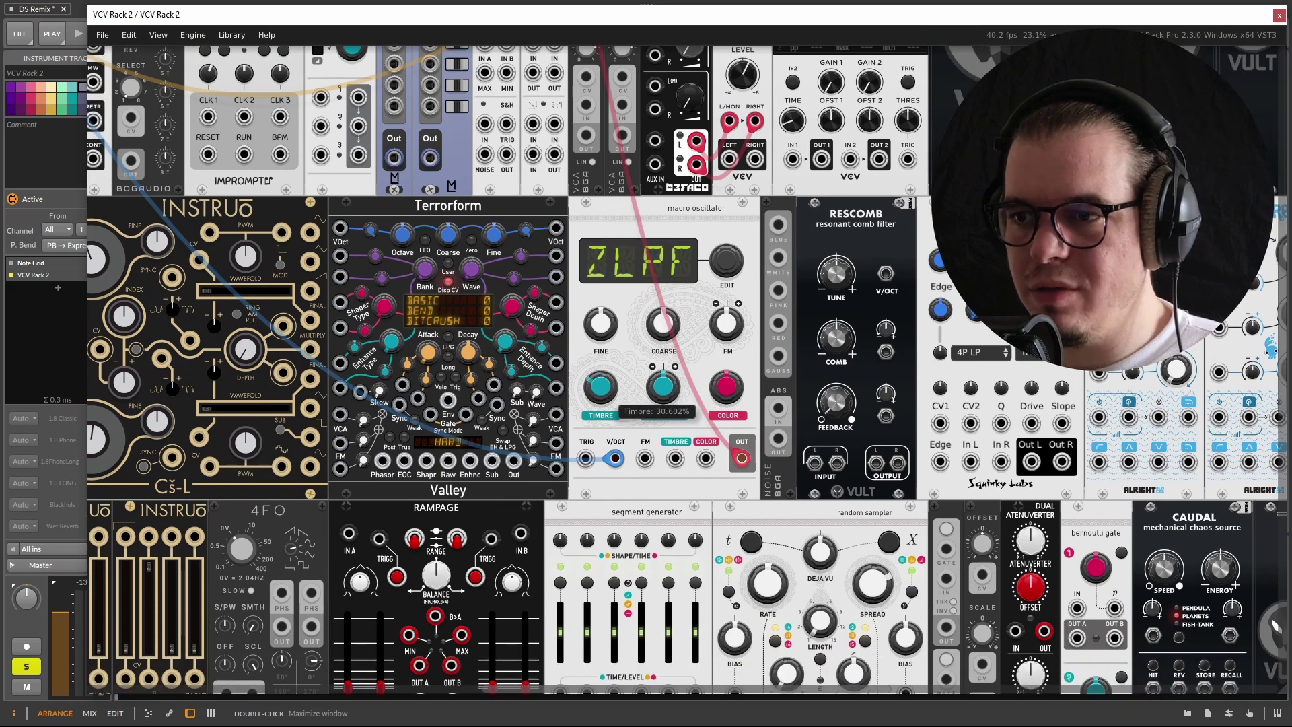
drag(599, 393, 598, 411)
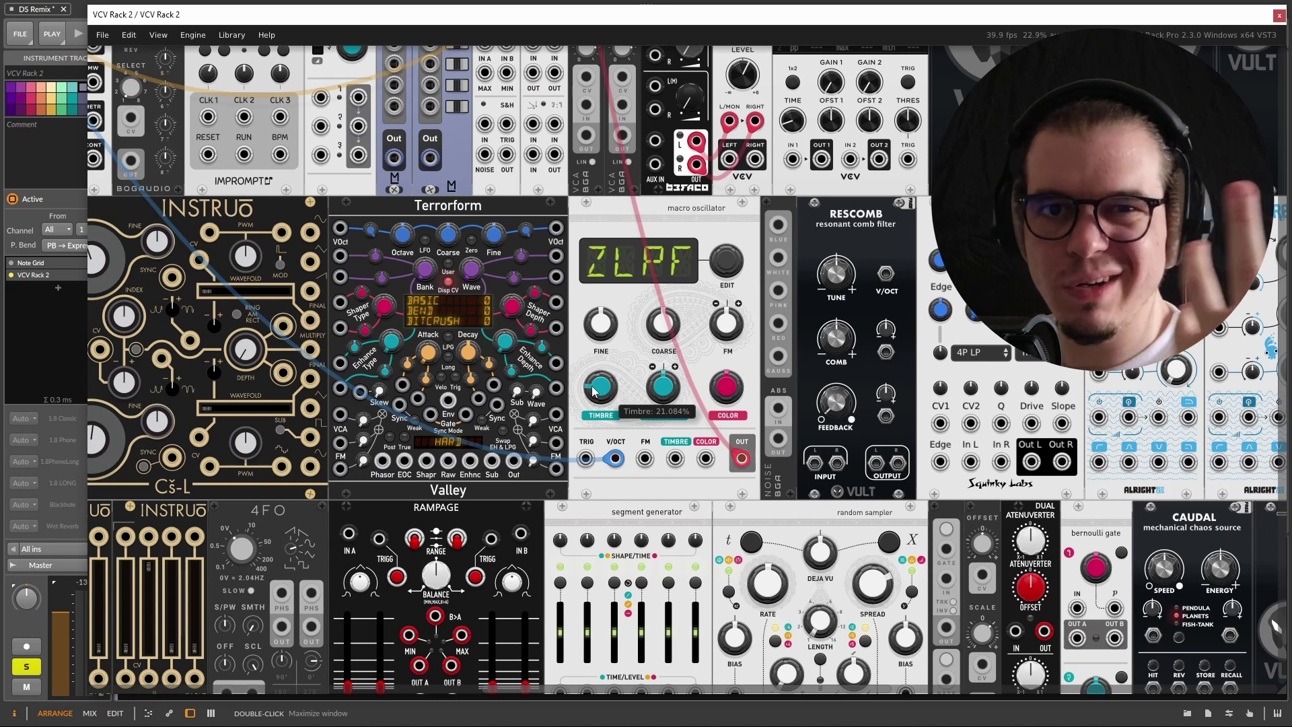
Raise the timbre to about 30% and patch the first S&H output into the Macro Oscillator's Timbre input, using the 0V-5V normal range
drag(597, 392, 597, 378)
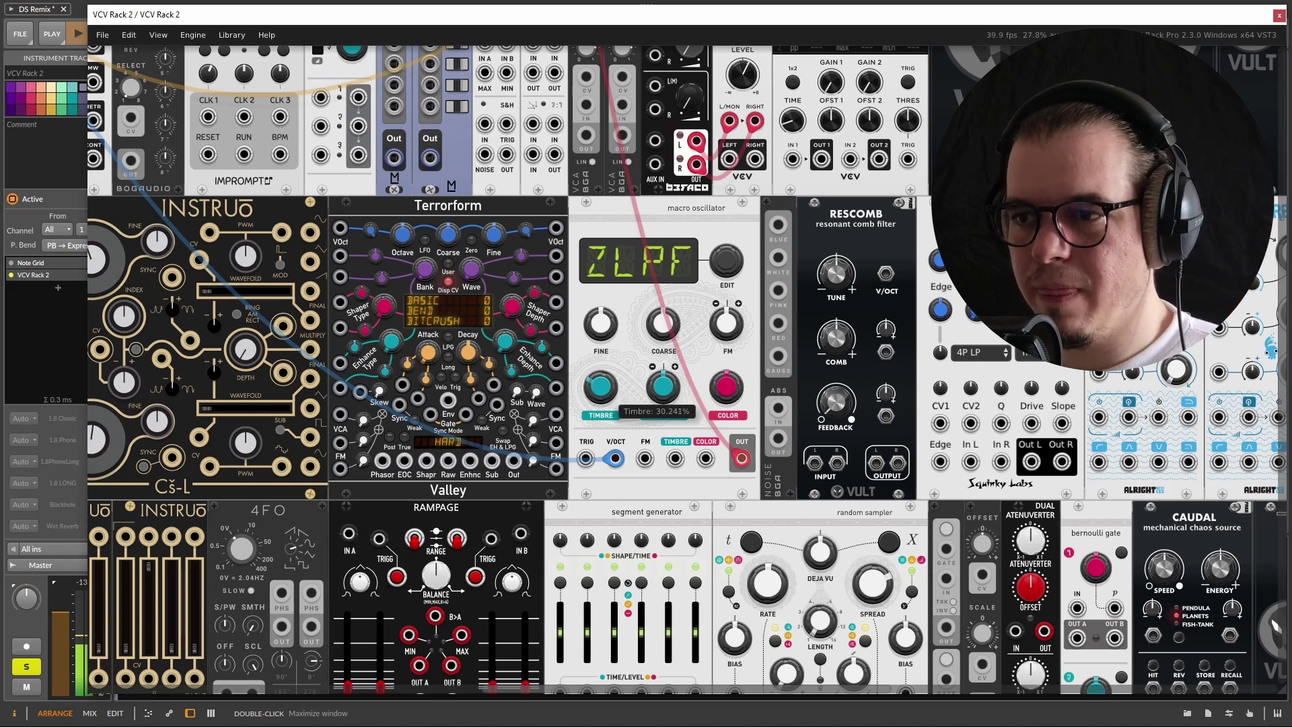
scroll(934, 611, down, 4)
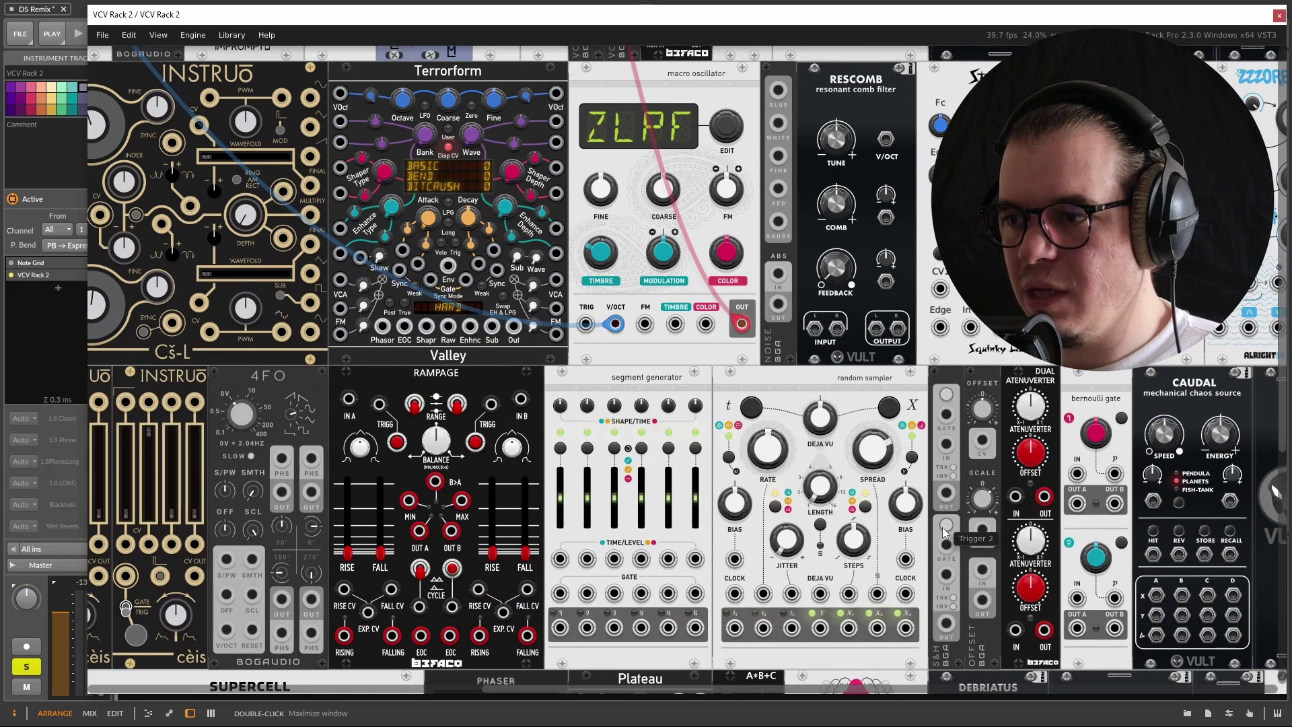
drag(946, 492, 675, 325)
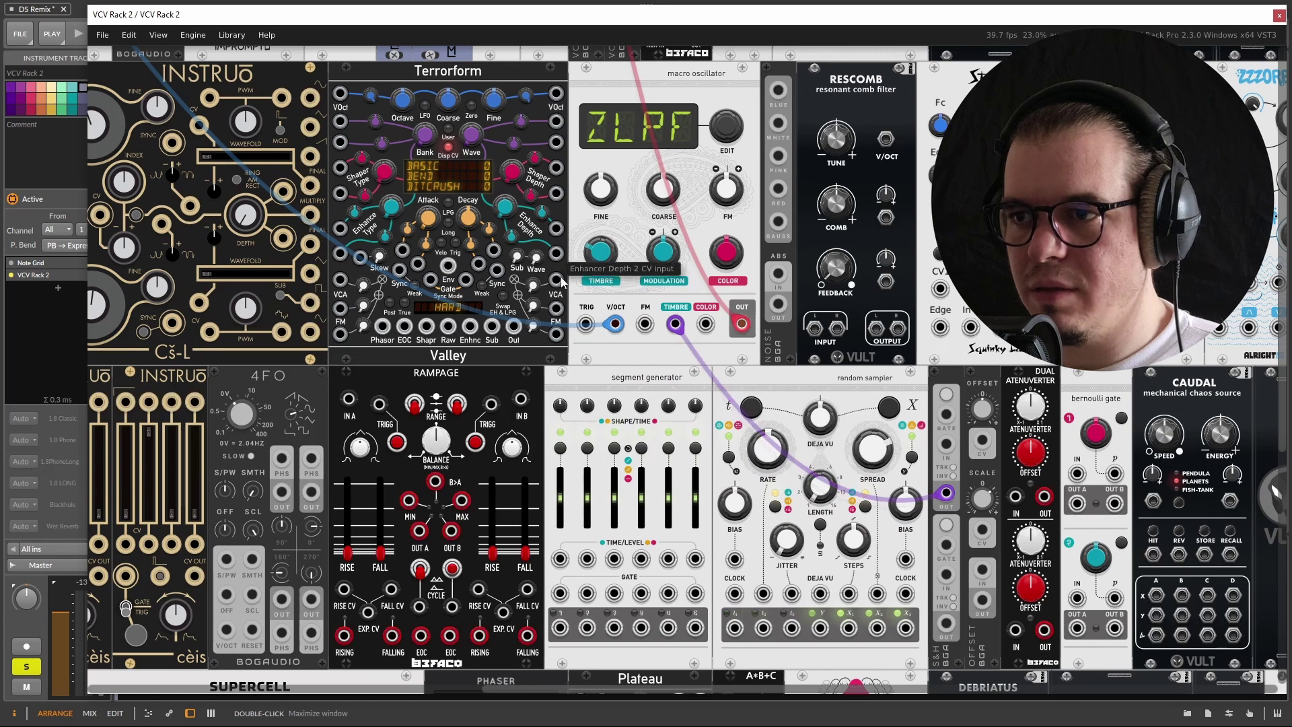
right_click(952, 386)
mouse_move(1036, 596)
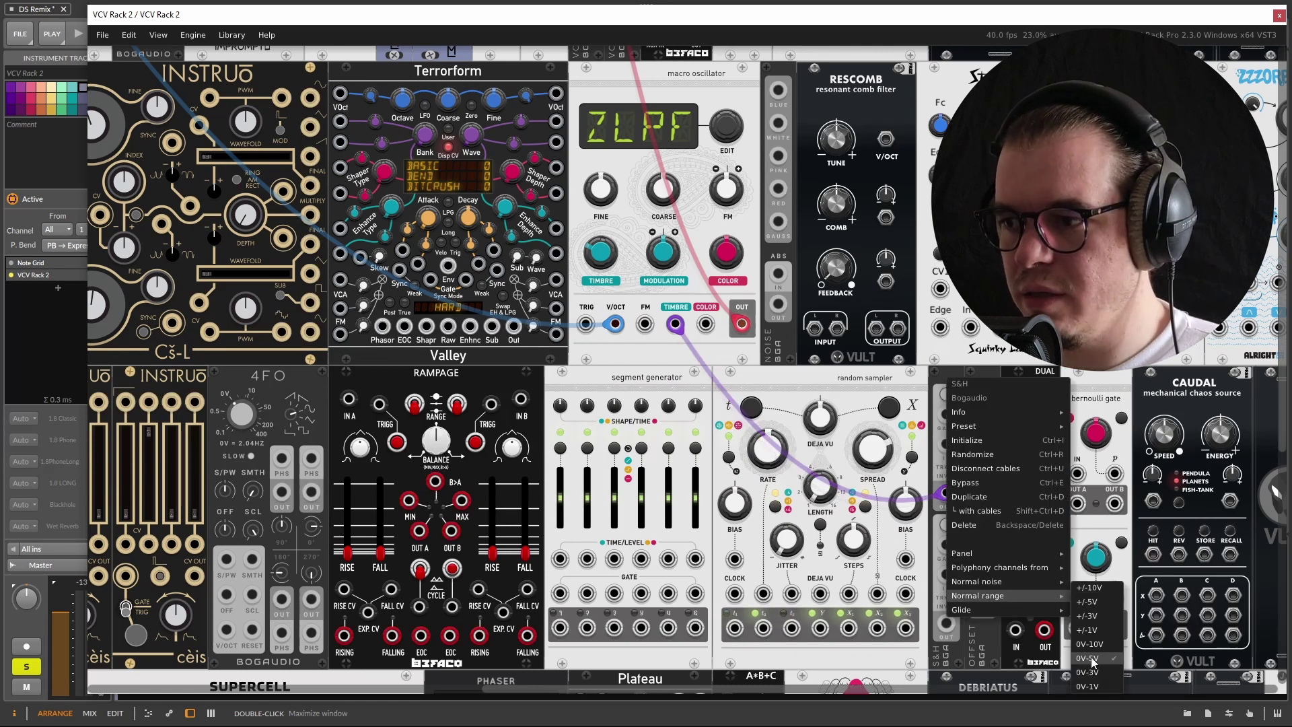
click(945, 393)
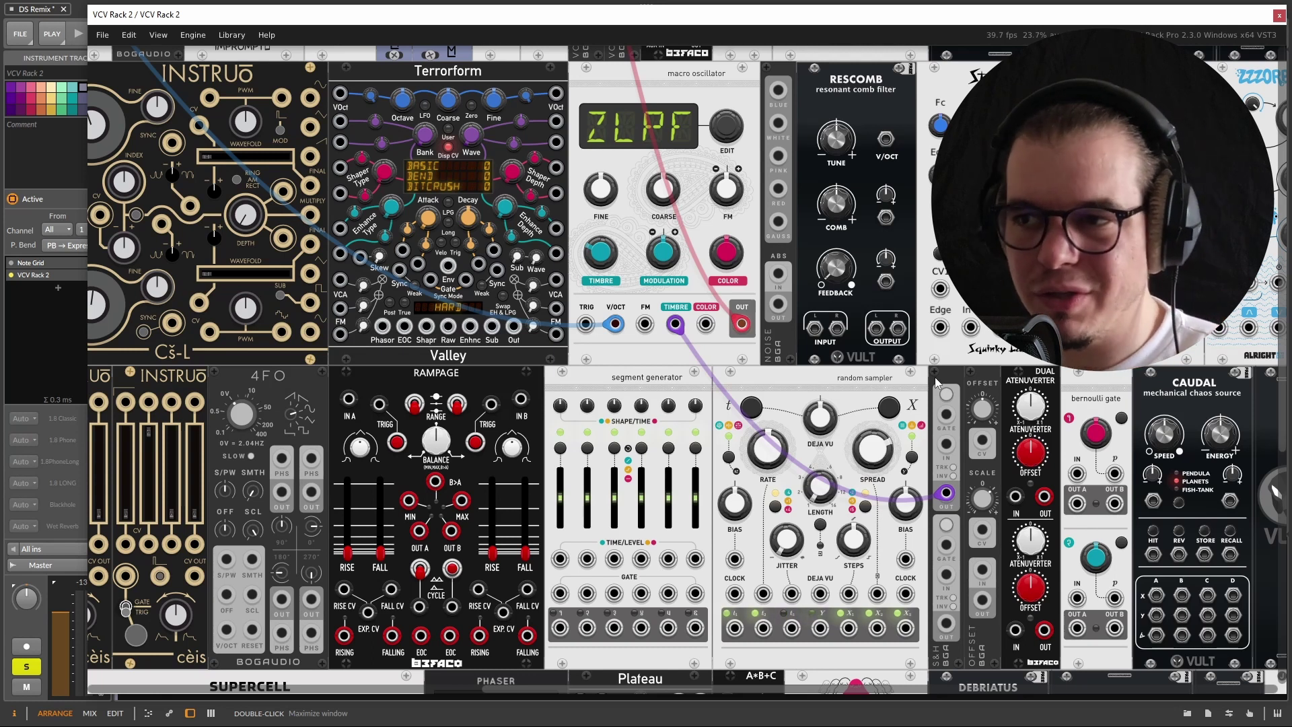
Patch the MIDI-CV gate output to the first S&H gate input
scroll(935, 383, up, 1)
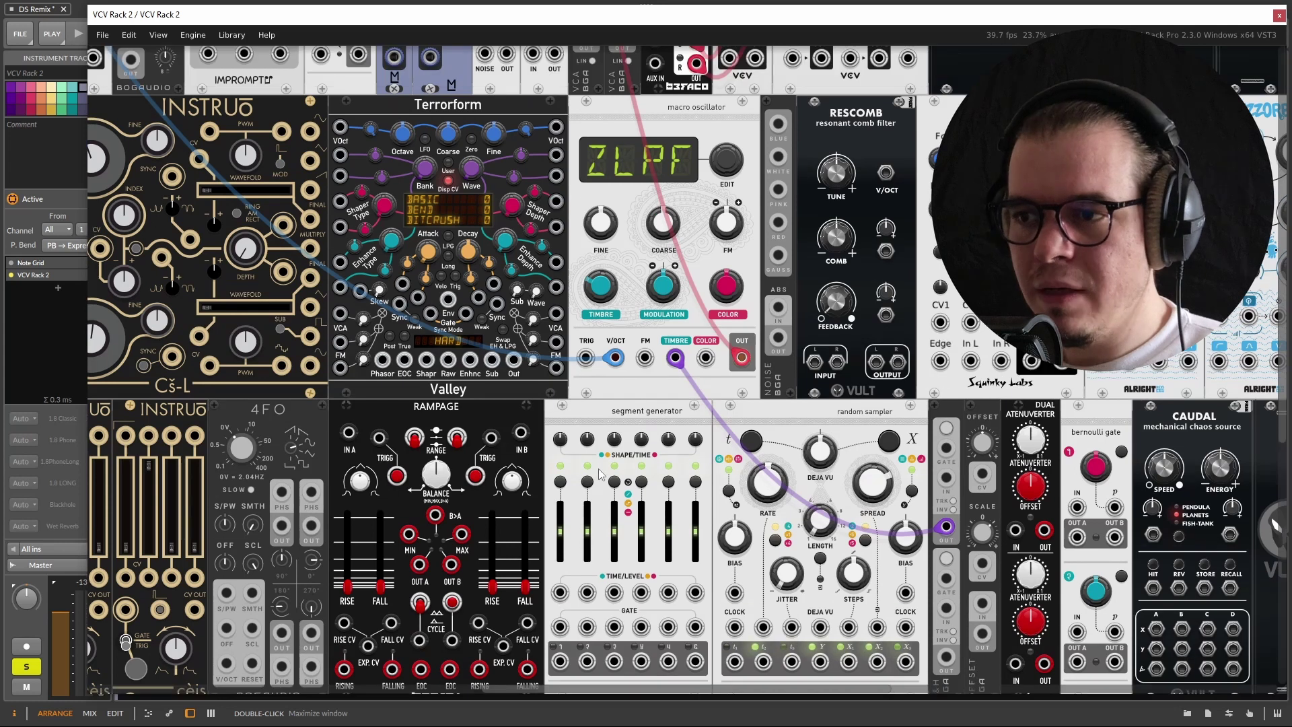
scroll(949, 449, left, 6)
scroll(949, 450, up, 8)
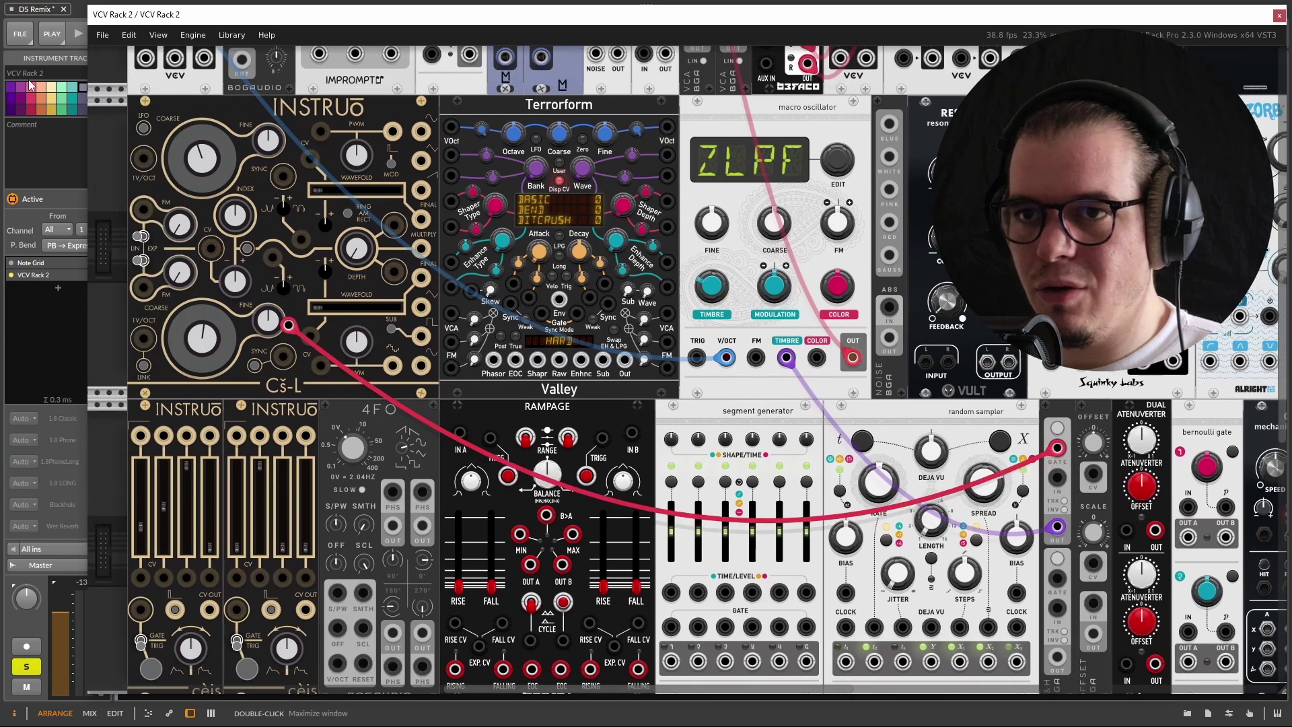
scroll(291, 227, right, 2)
scroll(291, 227, down, 1)
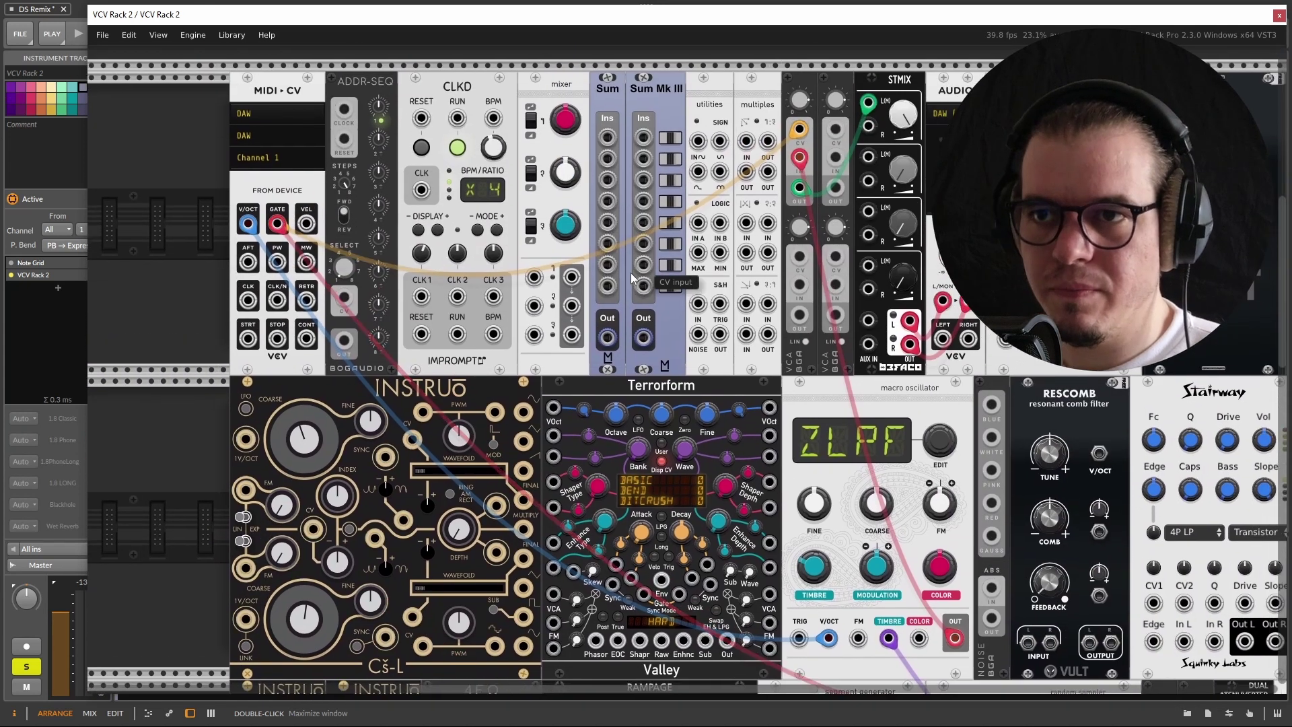
Fine-tune the Macro Oscillator's modulation and color knobs by ear during playback
scroll(531, 289, down, 9)
scroll(531, 289, right, 1)
scroll(783, 328, up, 1)
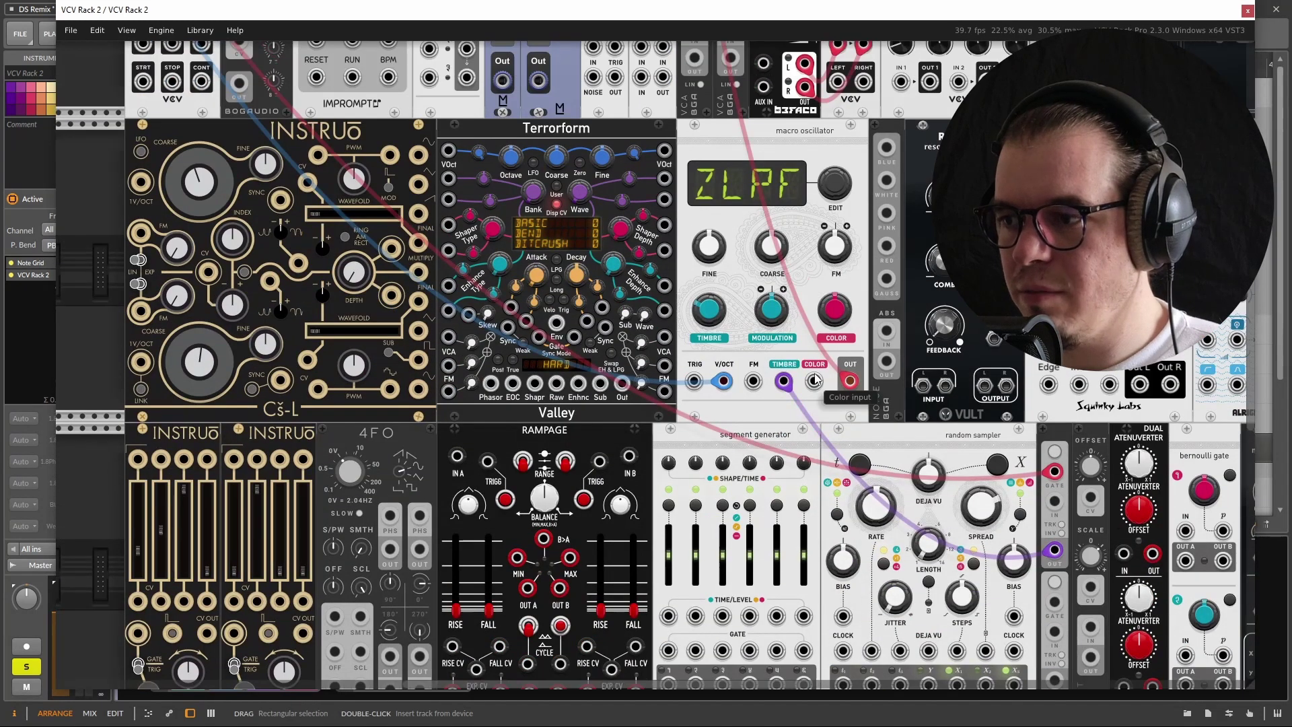
drag(782, 327, 783, 321)
scroll(791, 409, up, 3)
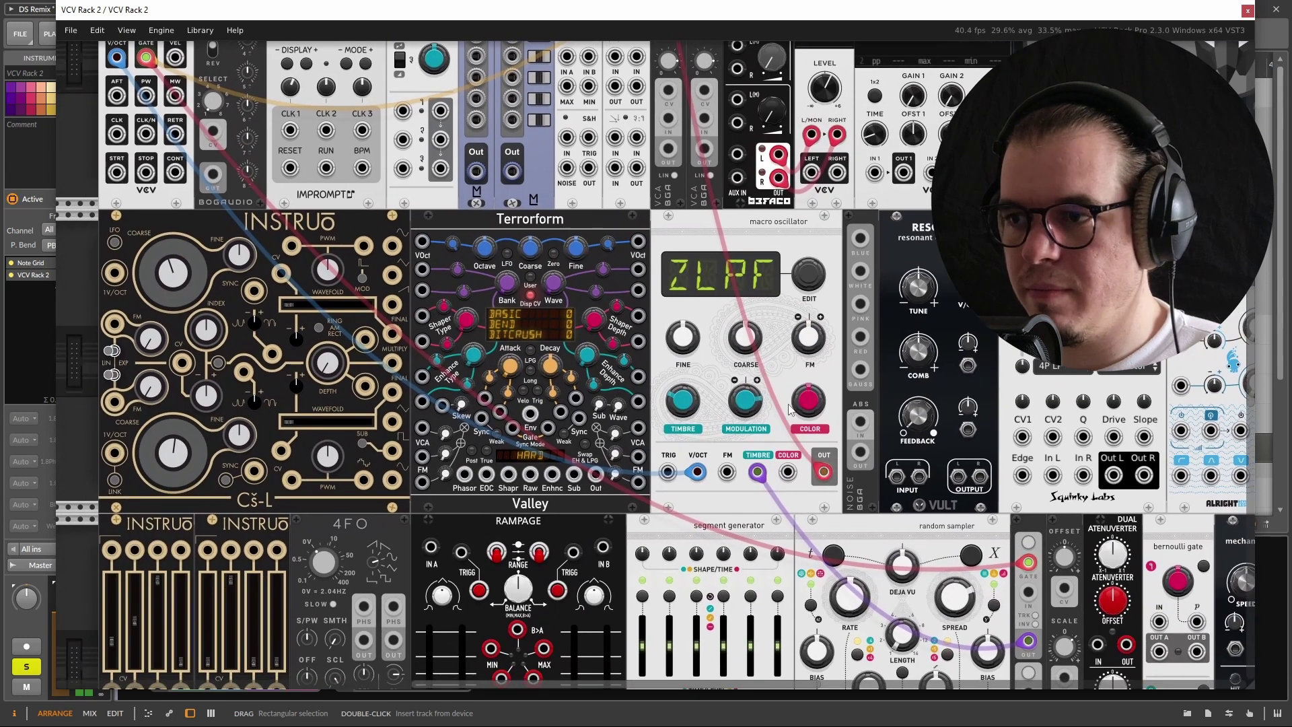
drag(791, 409, 778, 350)
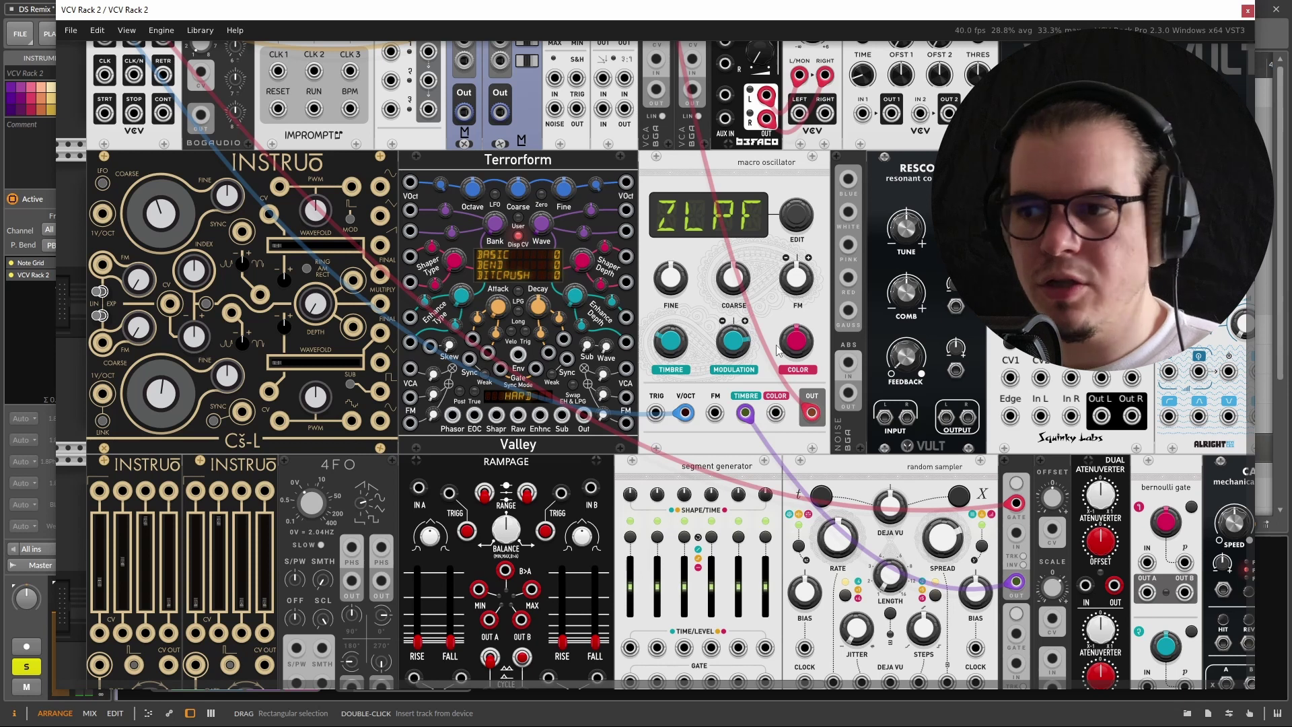
drag(797, 339, 798, 327)
Patch the 4FO's phase 1 output into the Macro Oscillator's Color input and fine-tune the LFO frequency around 0.09 Hz
scroll(306, 343, down, 5)
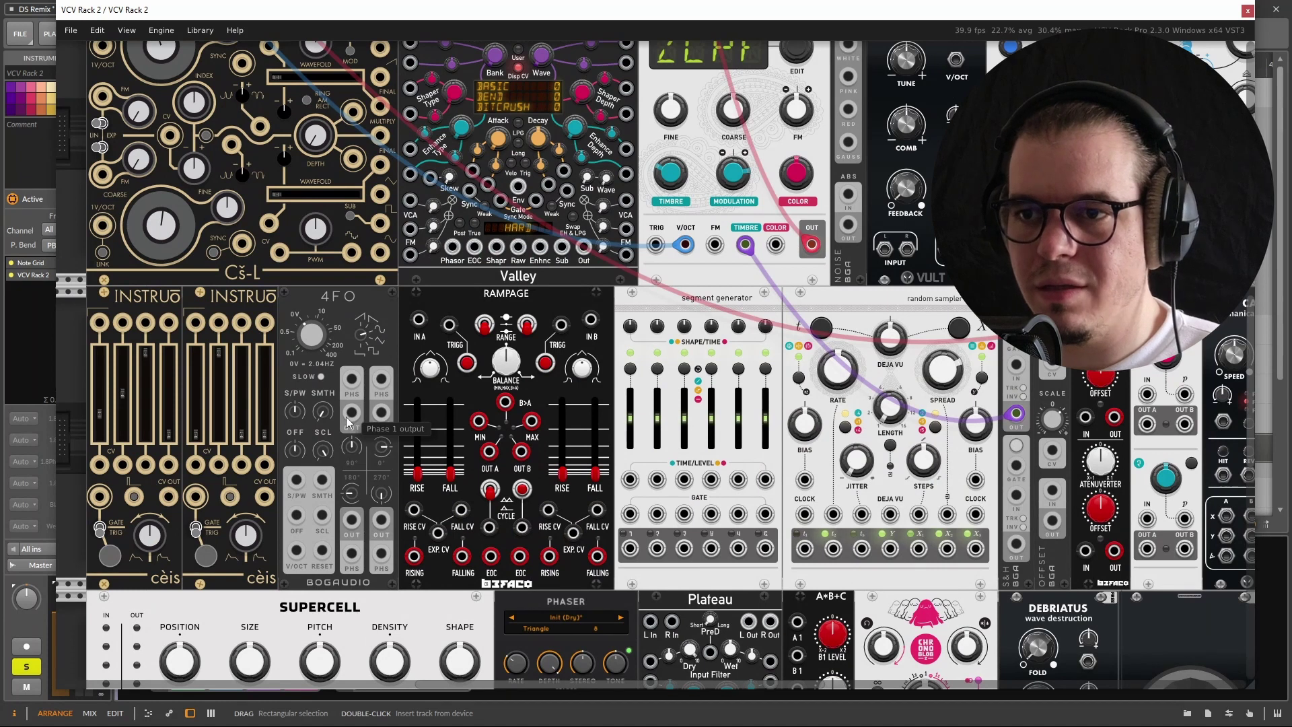
mouse_move(352, 421)
mouse_down()
mouse_move(767, 266)
mouse_move(782, 323)
mouse_up()
scroll(771, 290, up, 2)
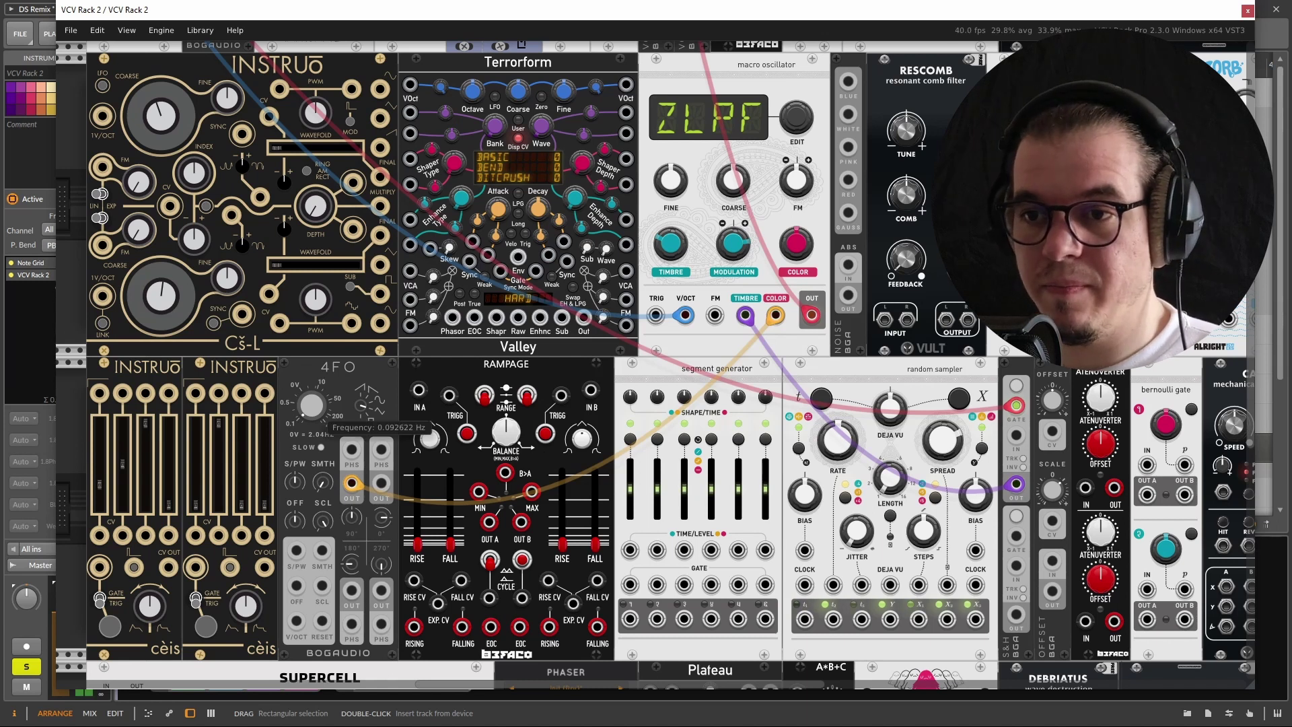
drag(311, 405, 311, 402)
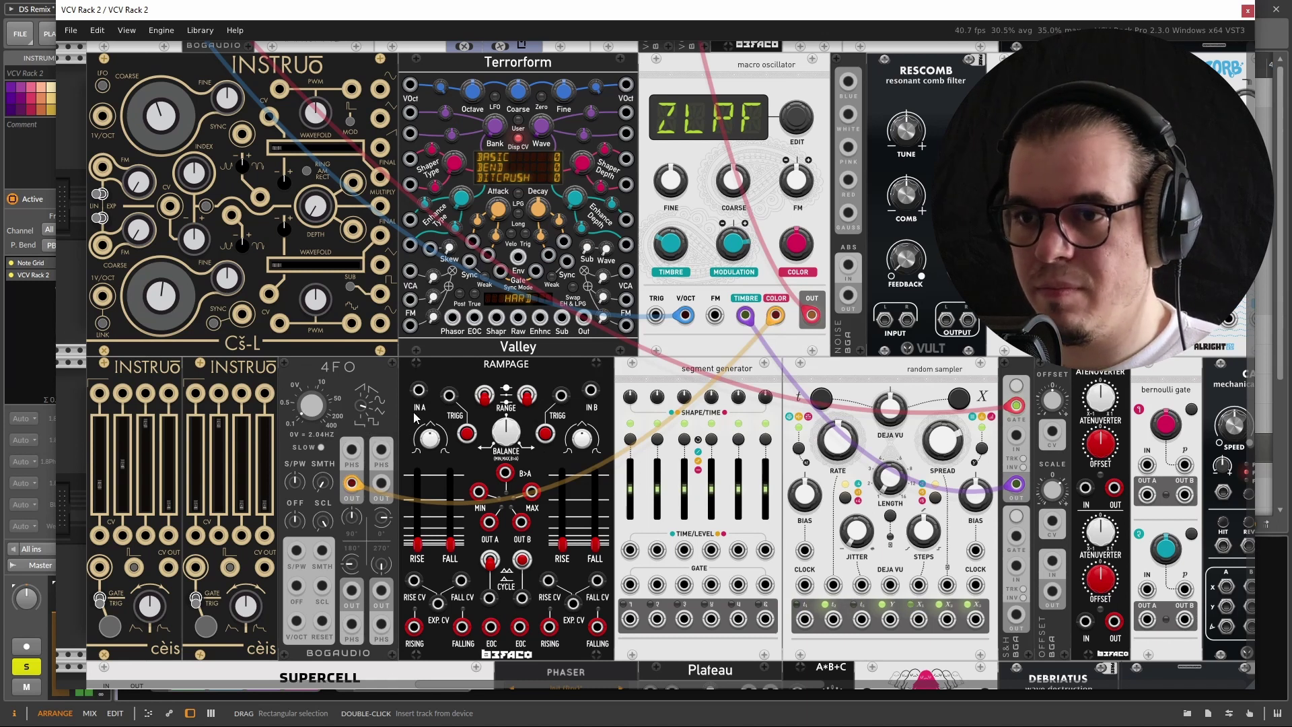
drag(311, 406, 311, 403)
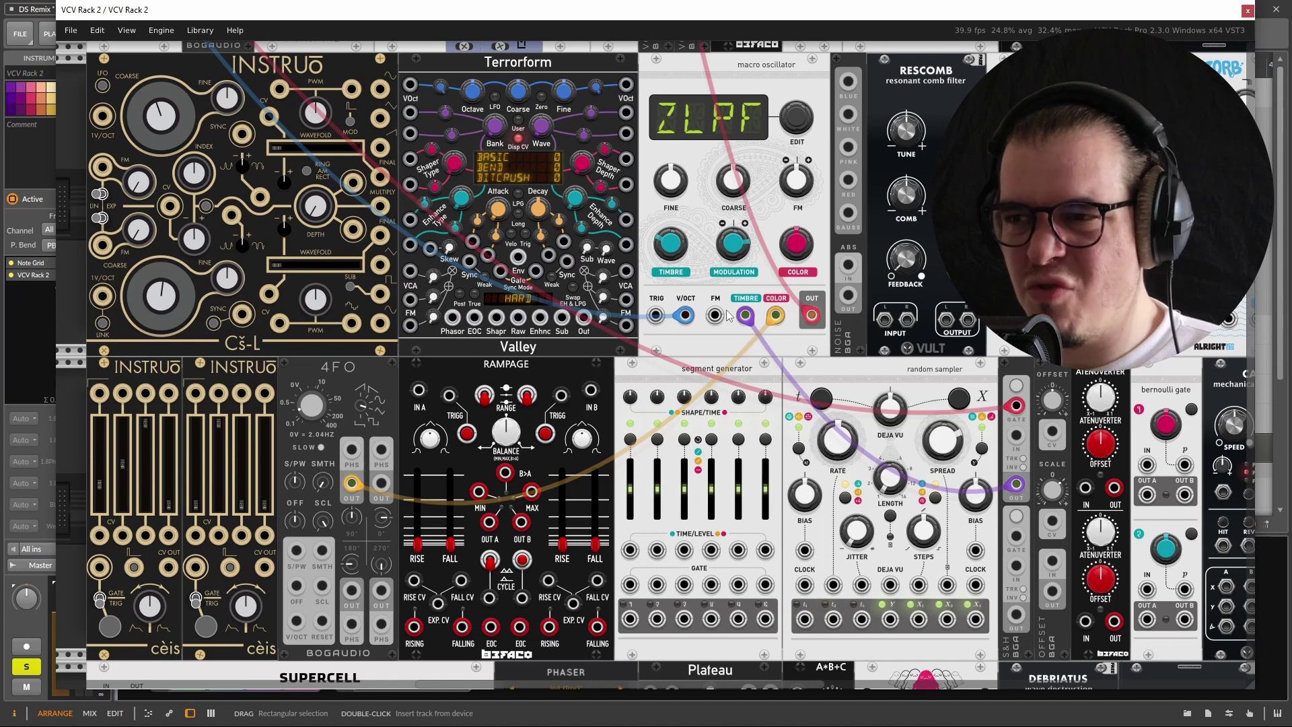
Insert the first ZZZorb filter between the Macro Oscillator's output and the first VCA, using the filter's last output
scroll(723, 380, up, 1)
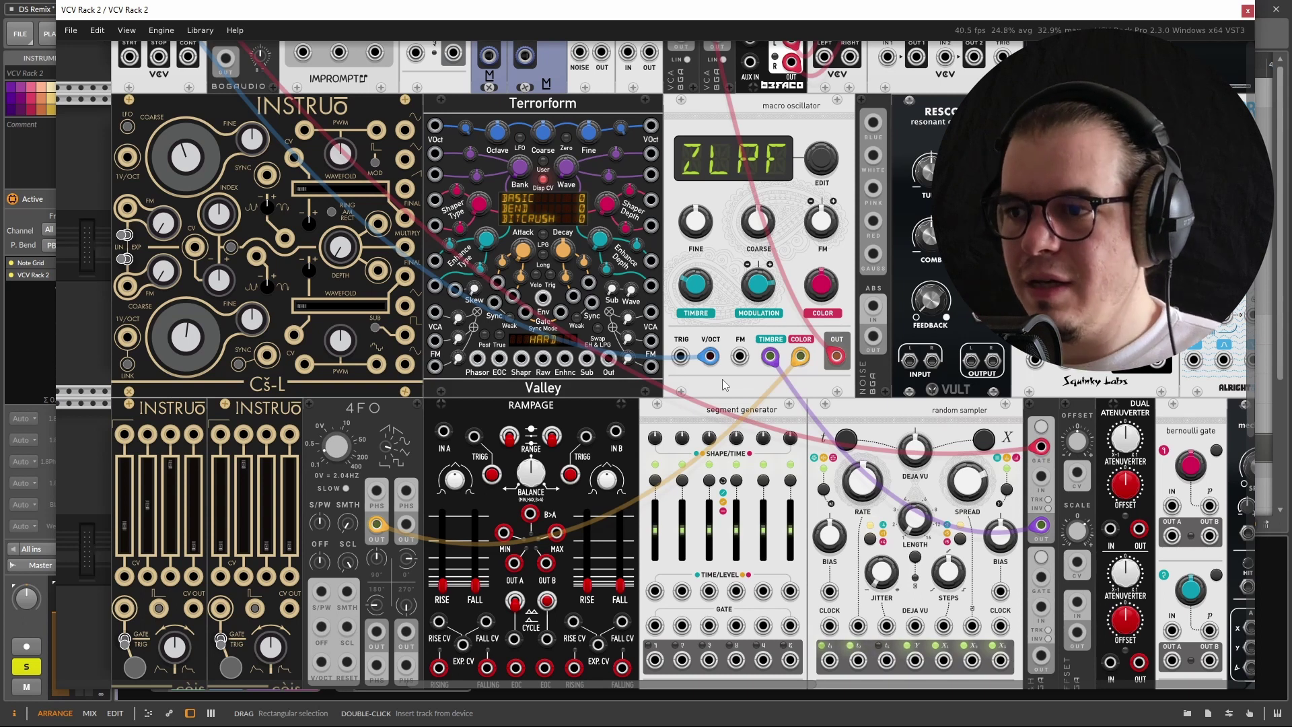
scroll(660, 390, right, 4)
scroll(599, 406, up, 1)
scroll(598, 407, left, 1)
scroll(598, 406, up, 1)
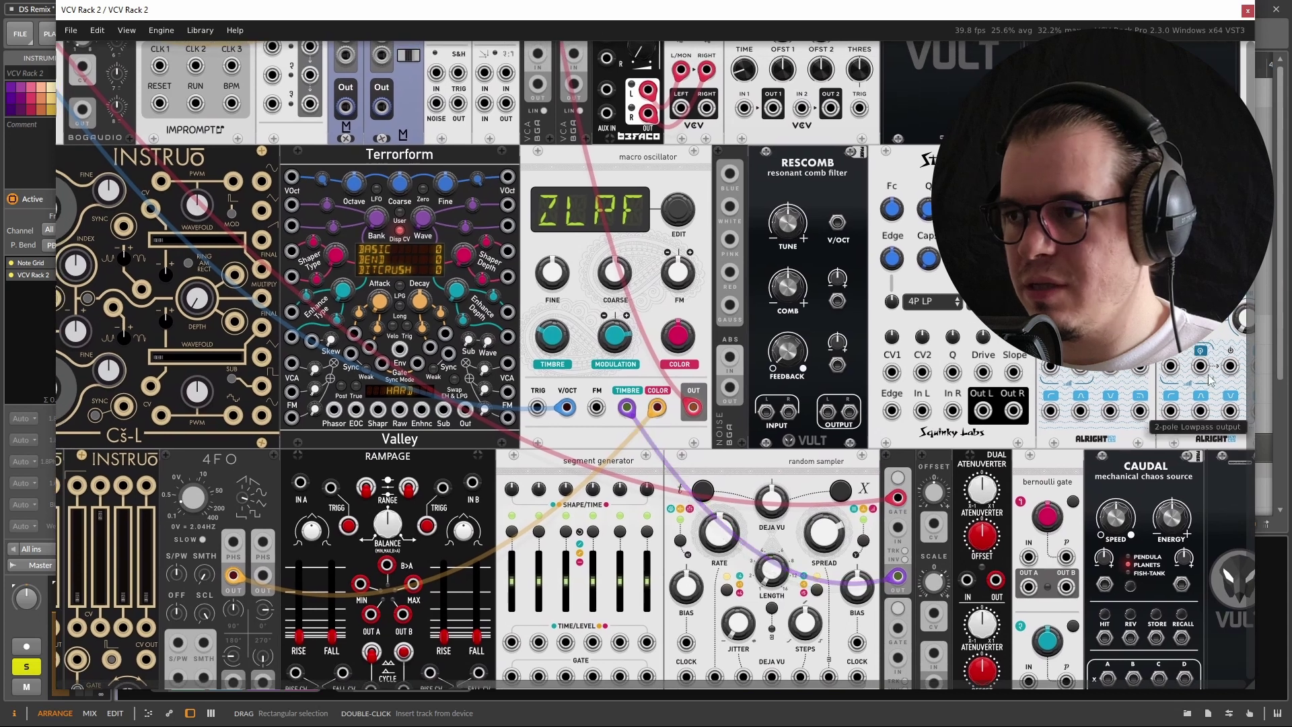
scroll(734, 444, up, 2)
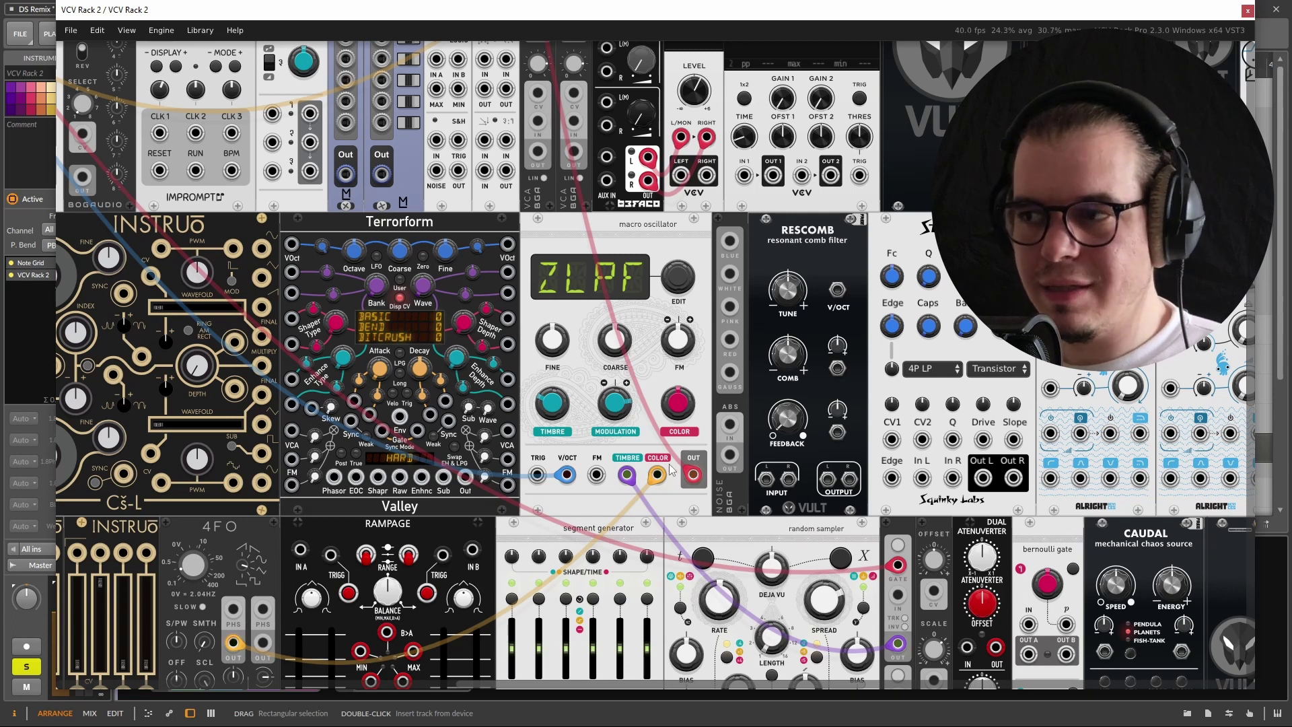
scroll(671, 469, up, 1)
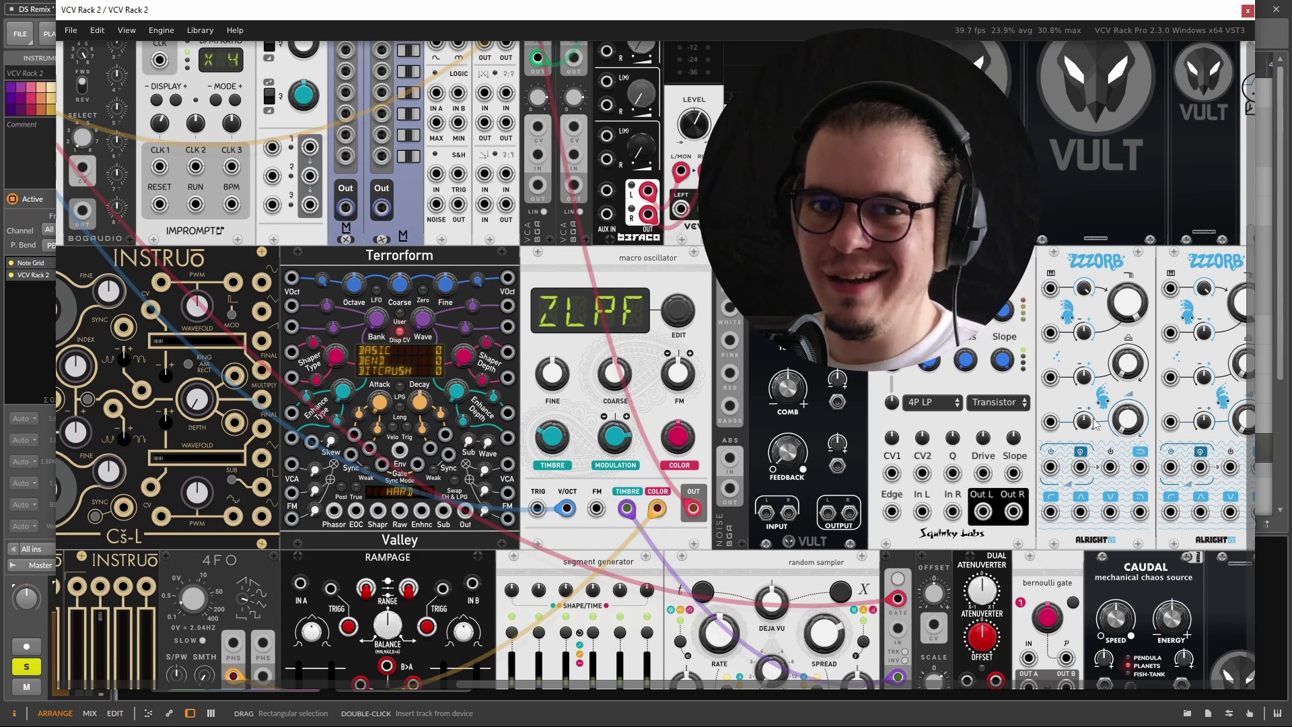
scroll(651, 496, down, 1)
mouse_move(618, 417)
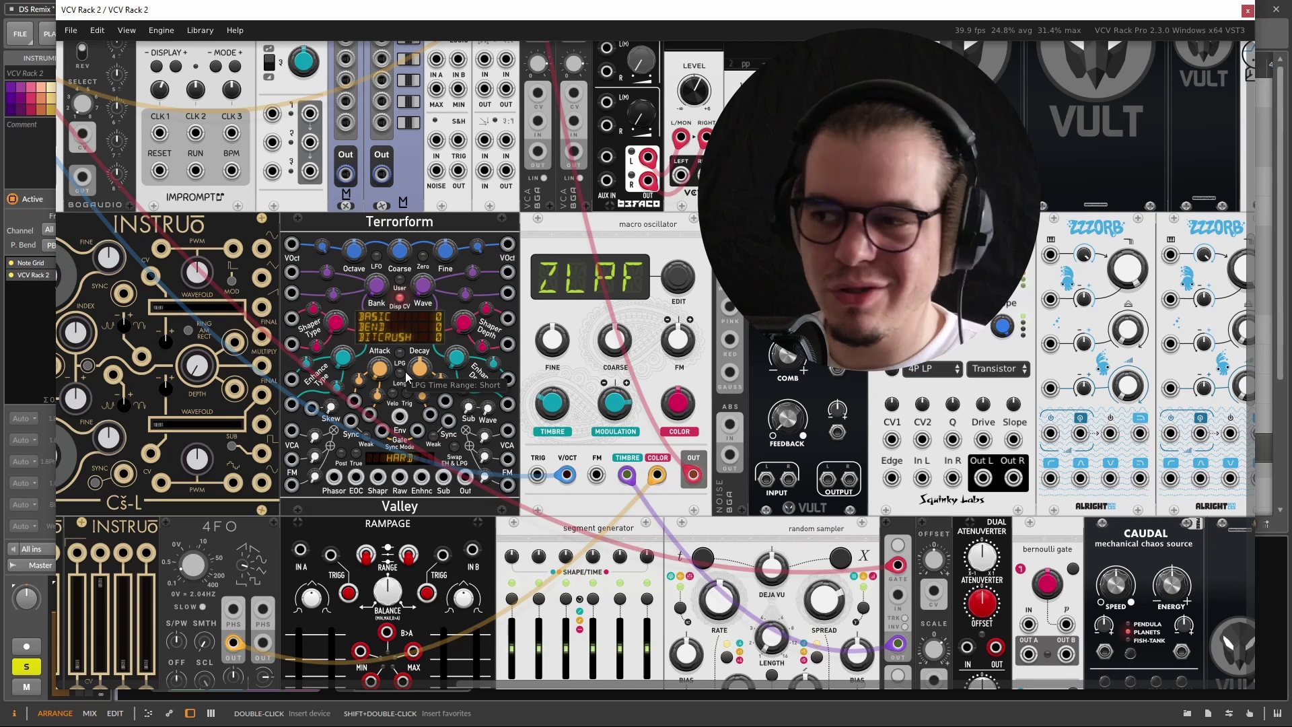
scroll(569, 304, up, 4)
drag(538, 128, 1112, 490)
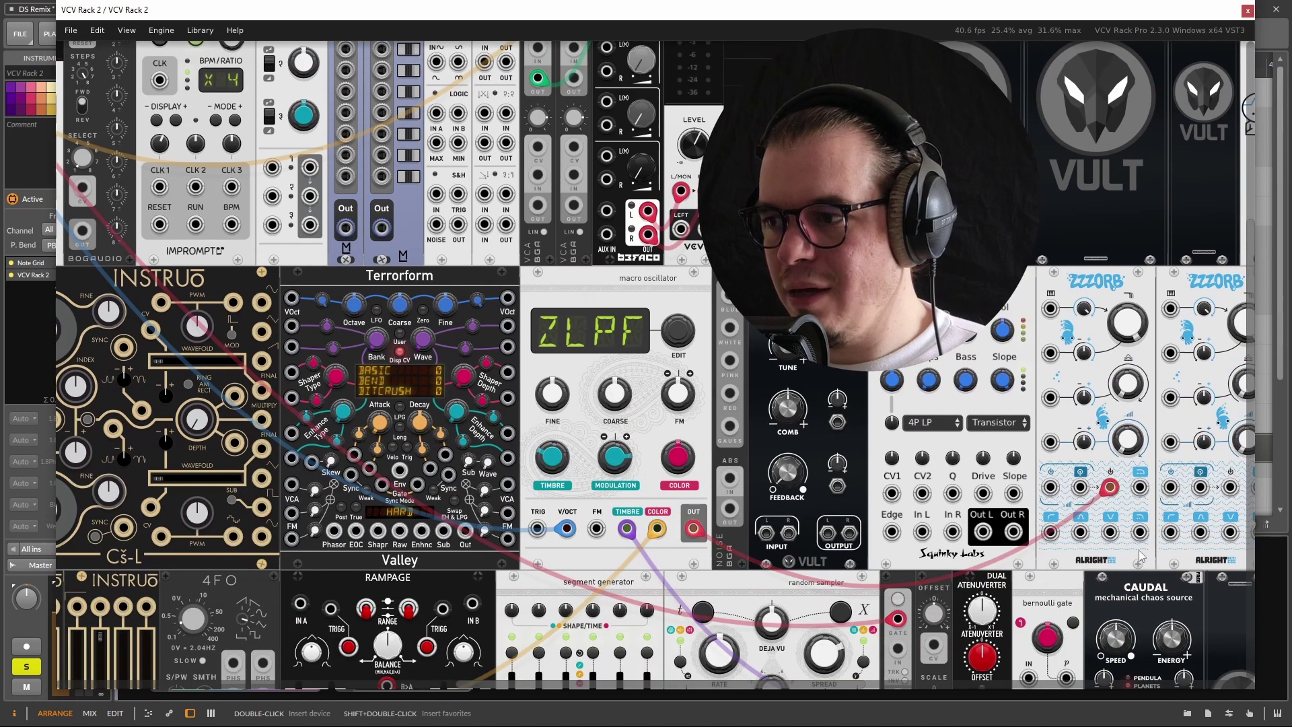
drag(1139, 532, 538, 199)
Patch the second cèis envelope's CV output into the ZZZorb filter's top input and trigger the envelope from the MIDI-CV gate
scroll(1077, 472, down, 4)
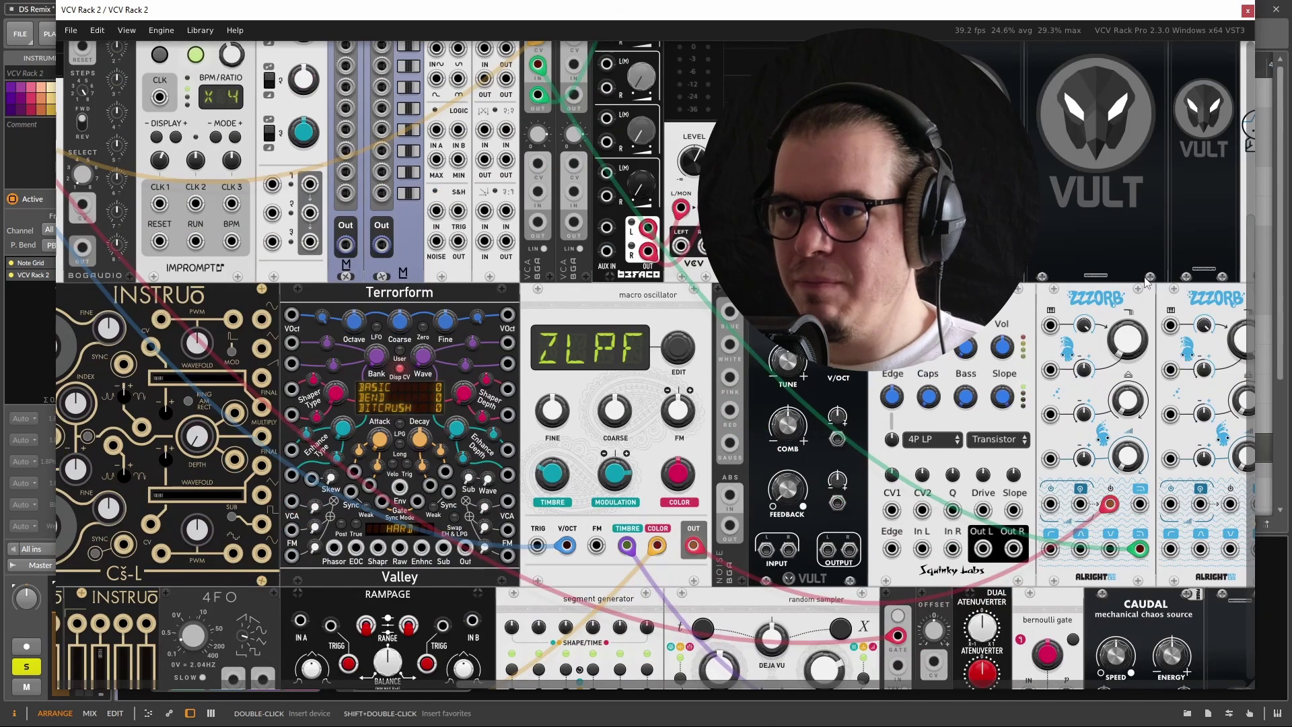
scroll(1107, 293, down, 3)
drag(1050, 324, 243, 271)
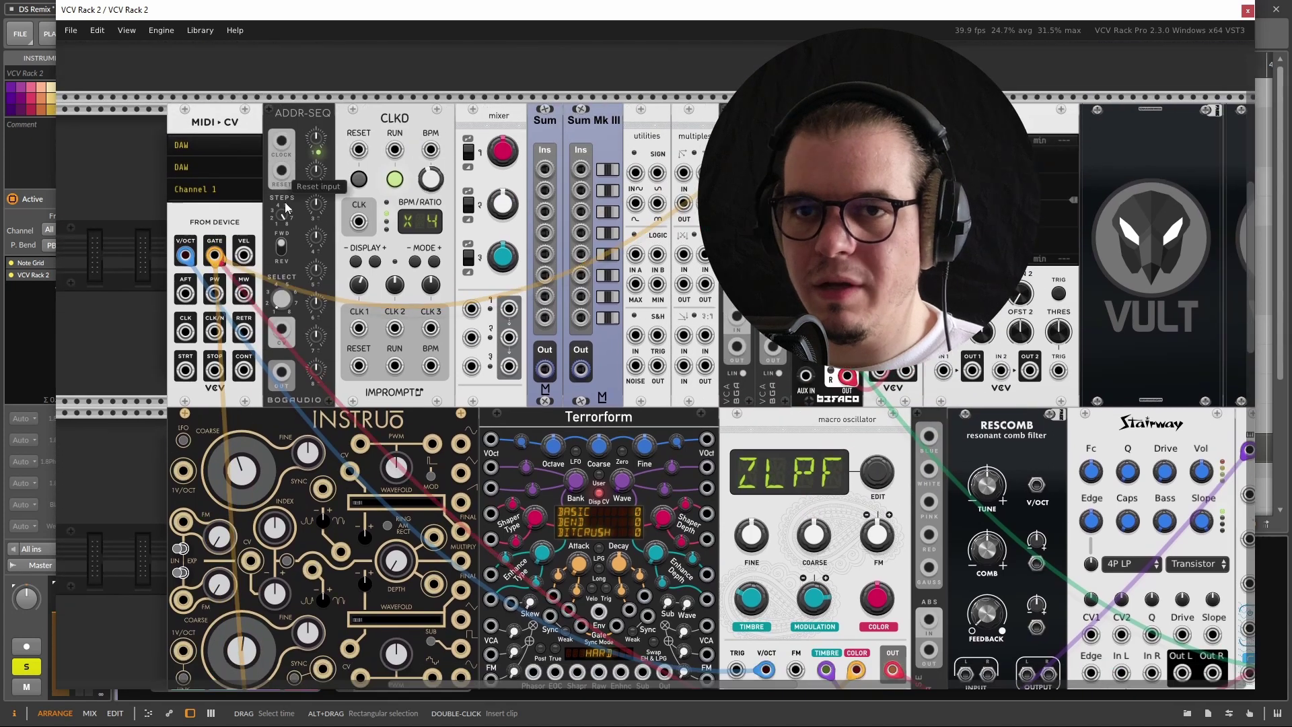
scroll(379, 316, down, 5)
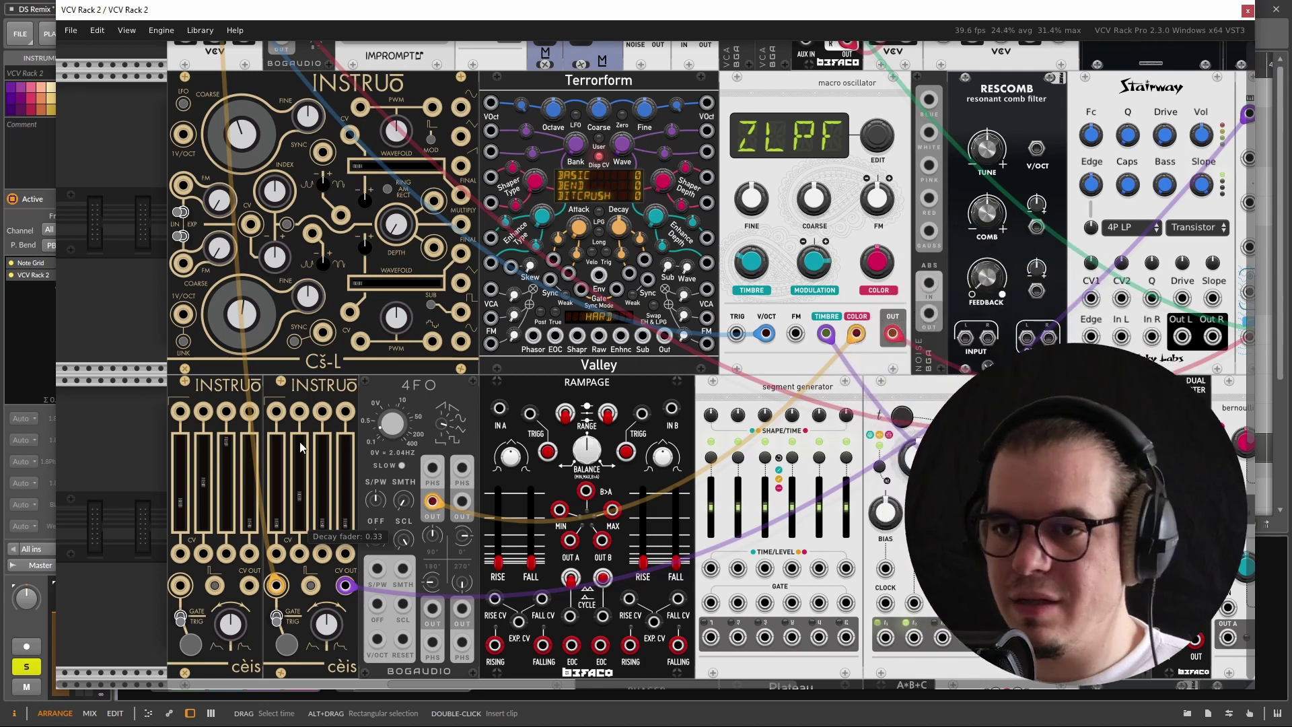
Set the second cèis envelope's decay to about 0.44 and adjust the ZZZorb filter's frequency modulation amount by ear
scroll(643, 377, down, 2)
scroll(643, 377, up, 2)
scroll(643, 377, right, 1)
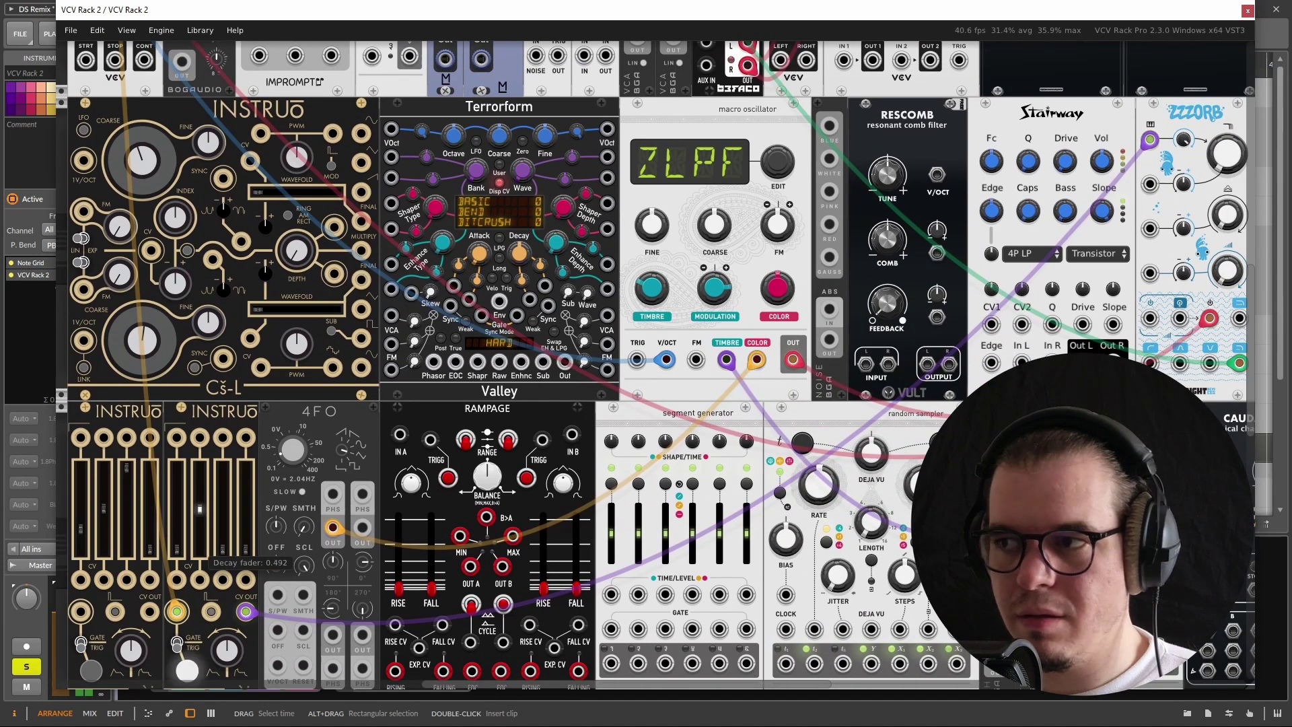
drag(200, 510, 204, 518)
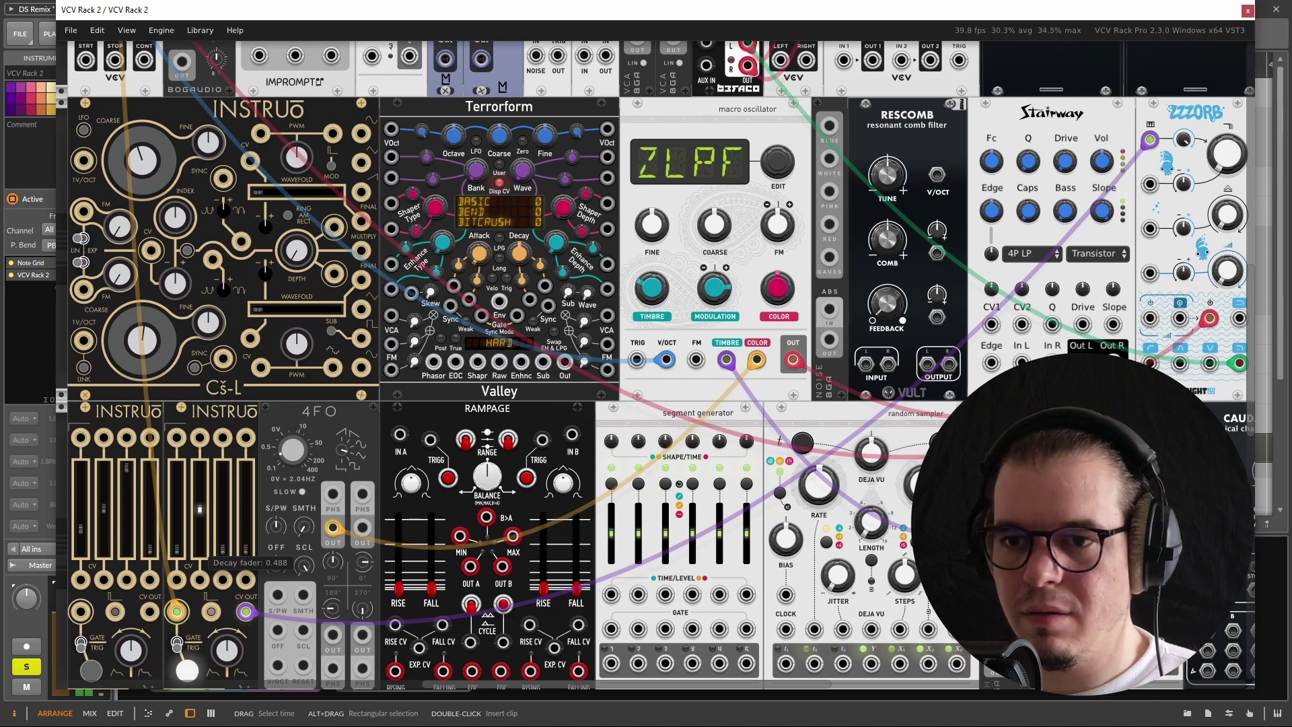
scroll(204, 519, down, 1)
mouse_move(207, 490)
mouse_down()
mouse_move(199, 464)
mouse_move(200, 480)
mouse_up()
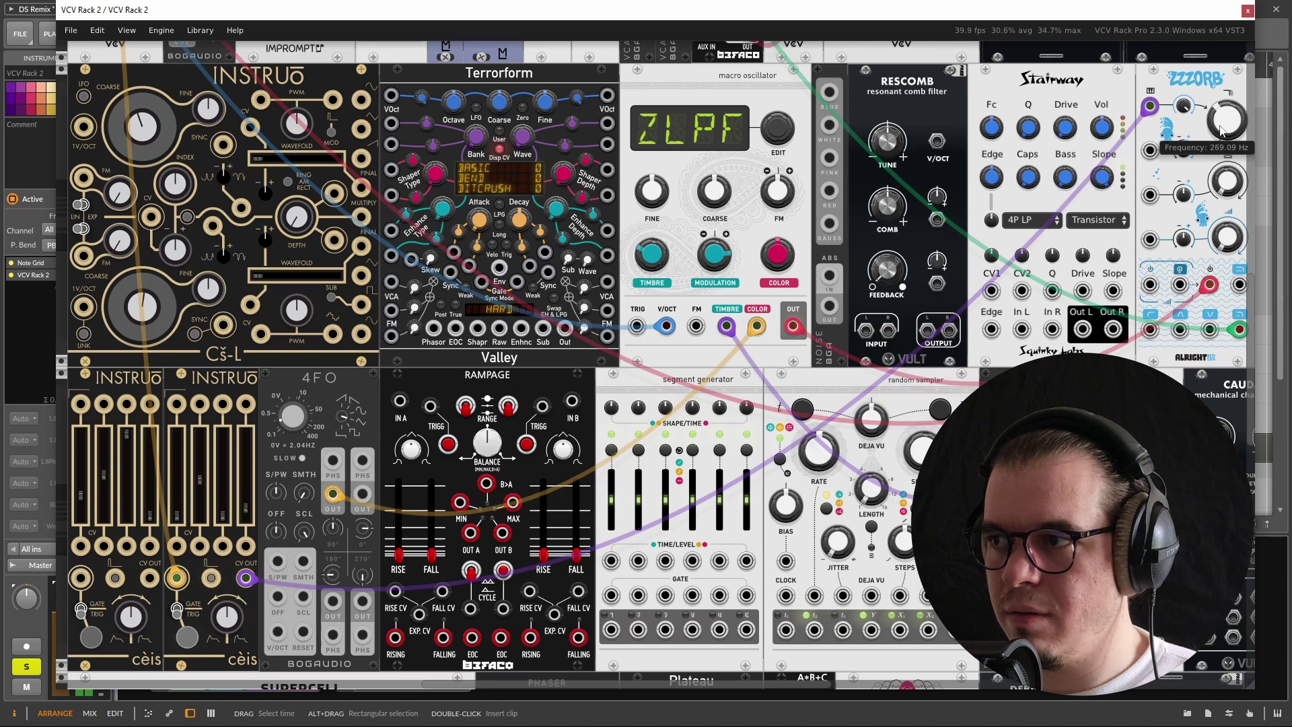
drag(1182, 106, 1182, 112)
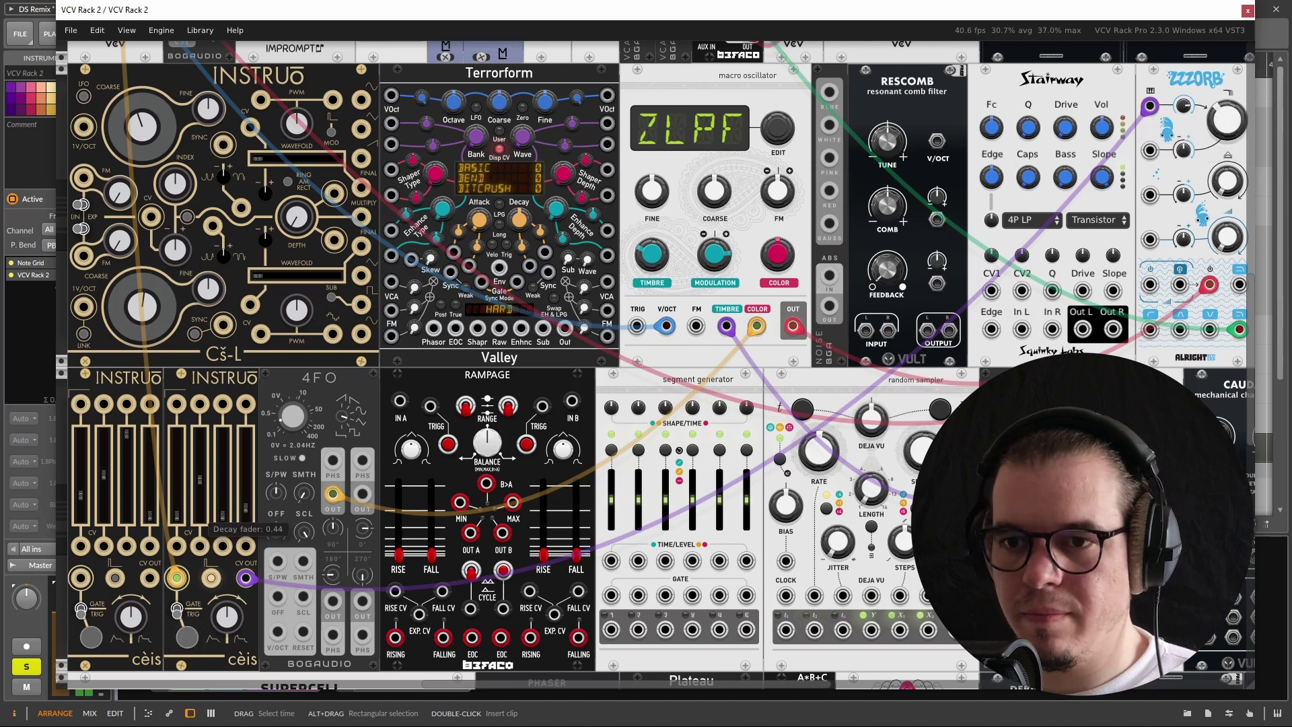
scroll(462, 474, up, 1)
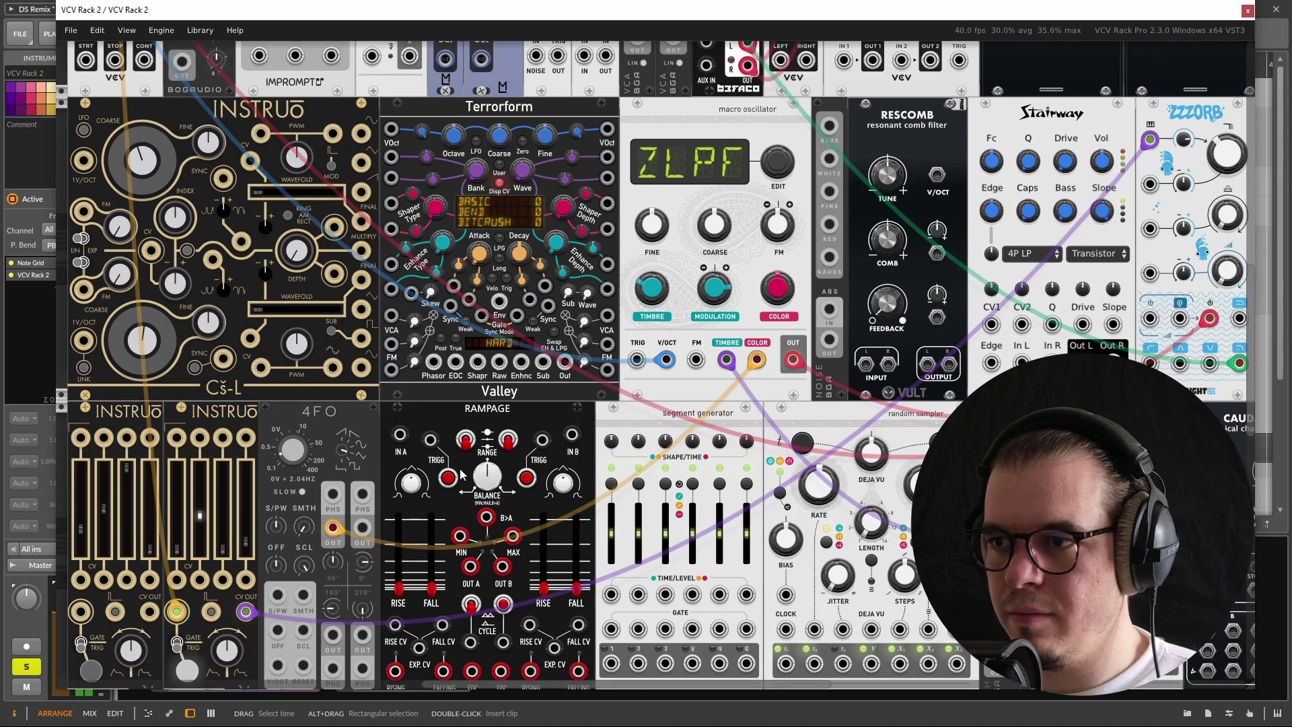
Trigger the first cèis envelope from the MIDI-CV gate and patch its CV output into the first VCA's CV input, replacing the direct gate
scroll(462, 474, up, 8)
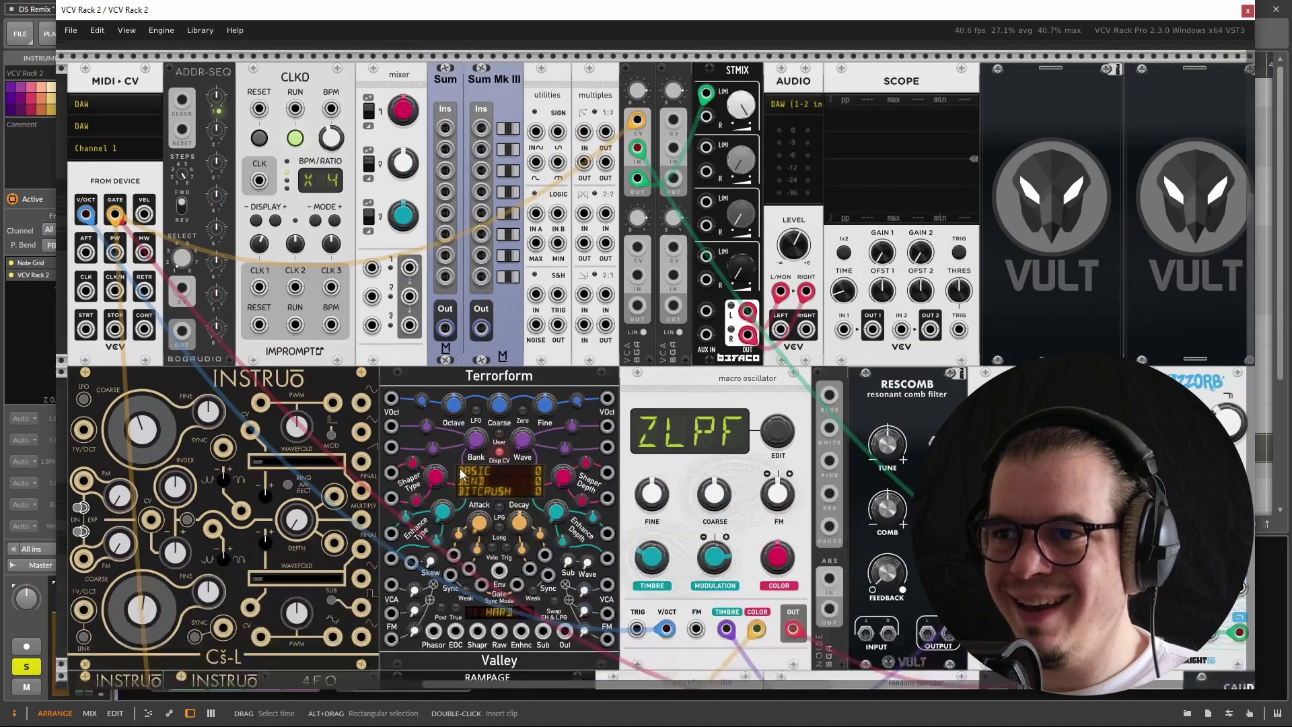
scroll(245, 315, left, 3)
scroll(245, 315, down, 5)
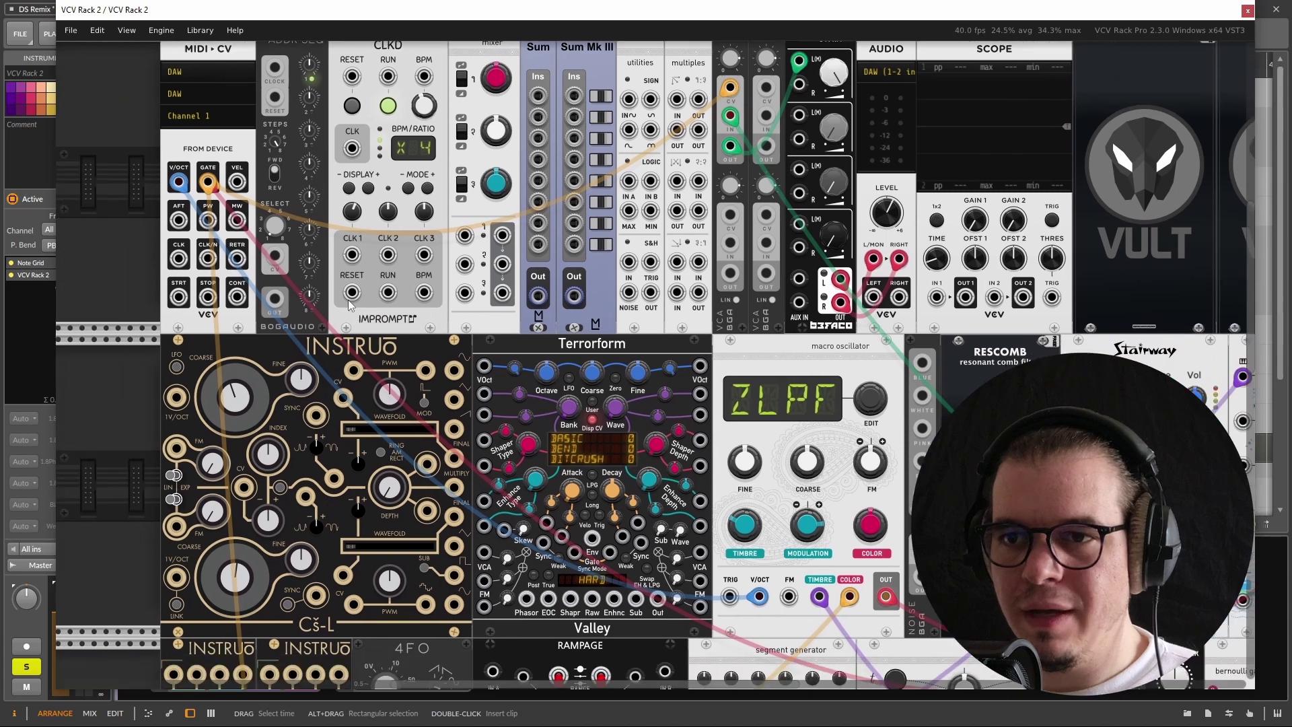
scroll(192, 476, down, 3)
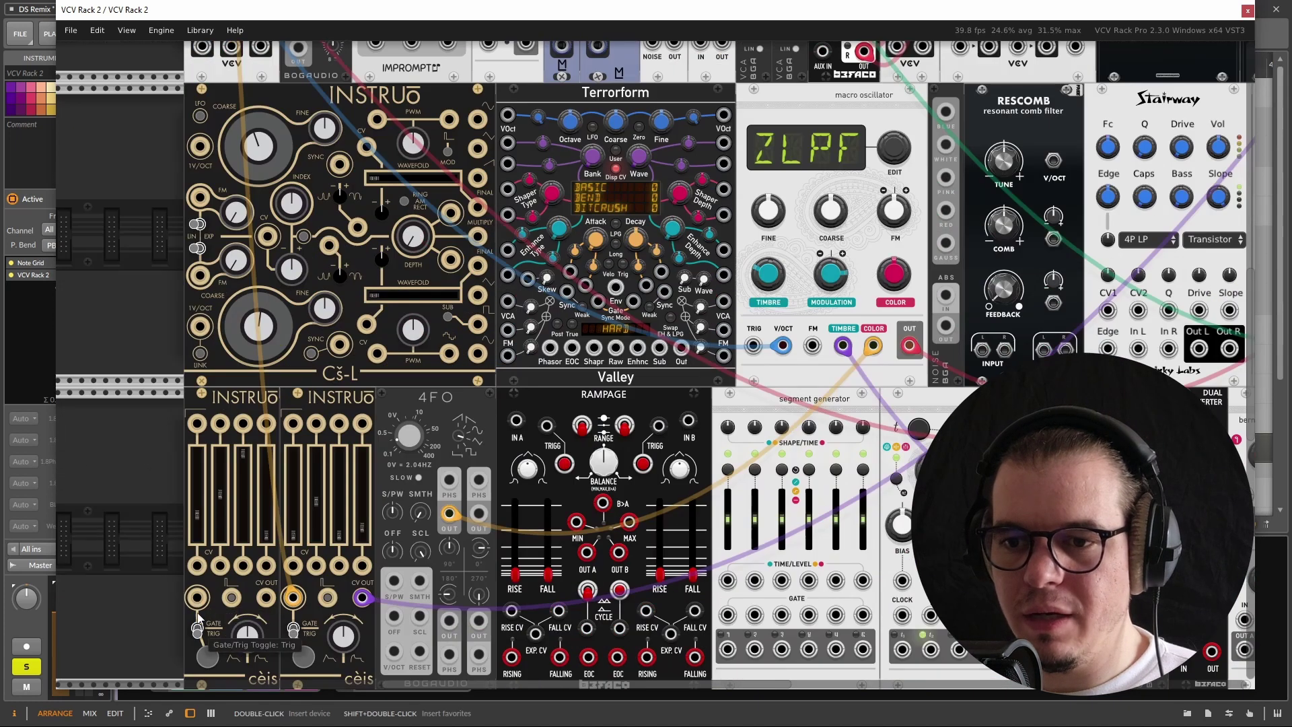
drag(199, 599, 231, 132)
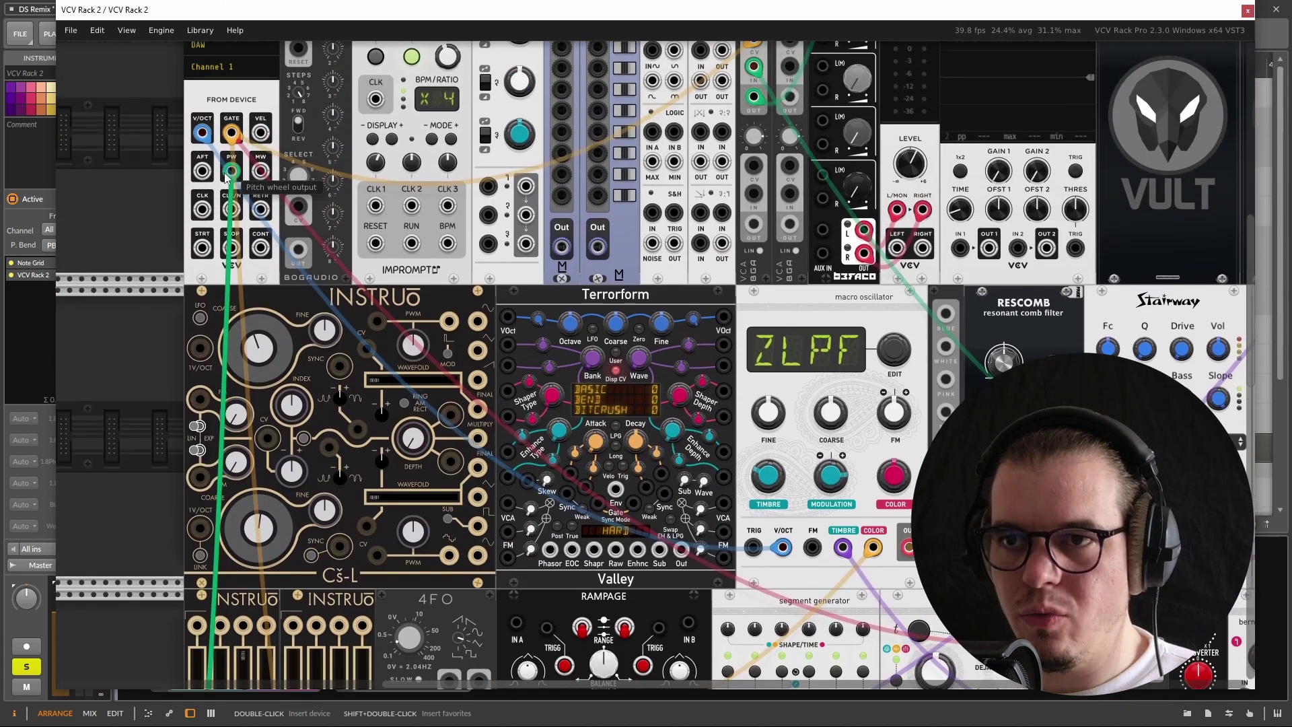
scroll(665, 255, up, 4)
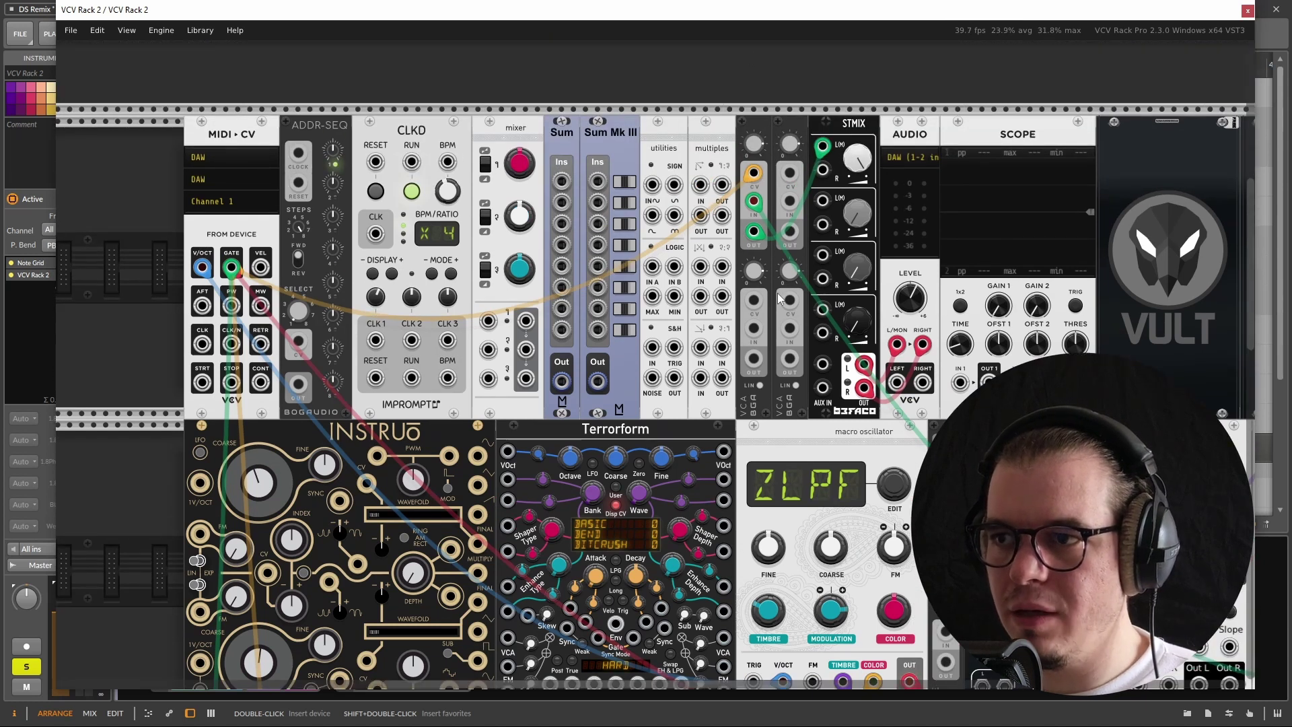
drag(754, 173, 265, 550)
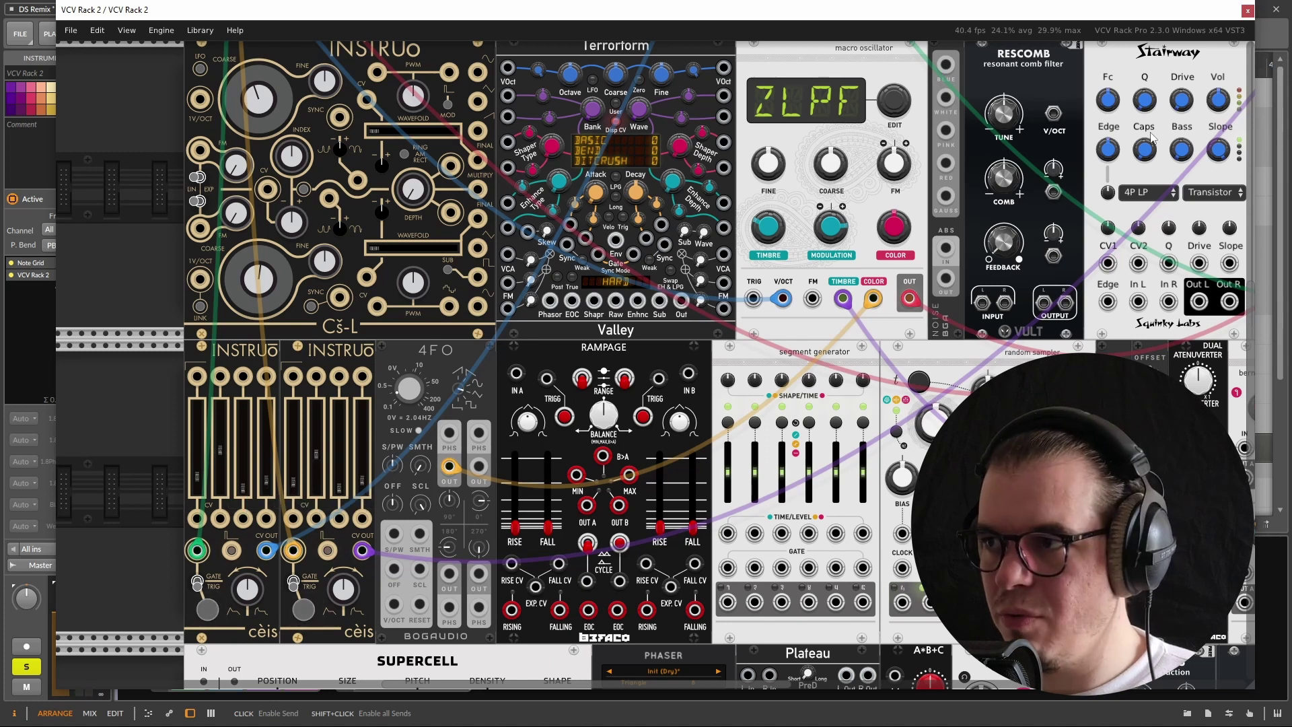
Patch the sample-and-hold output into the first cèis envelope's decay CV input and adjust that envelope's decay by ear
scroll(363, 495, down, 2)
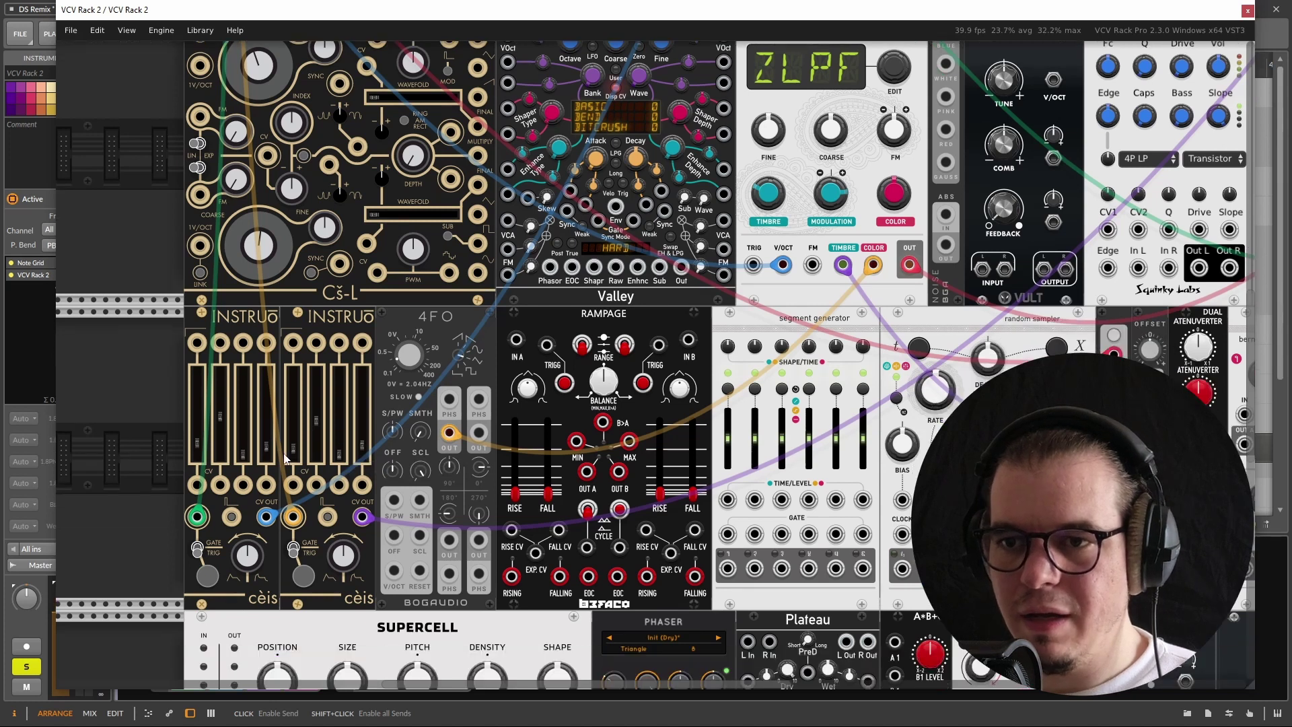
drag(220, 451, 1040, 408)
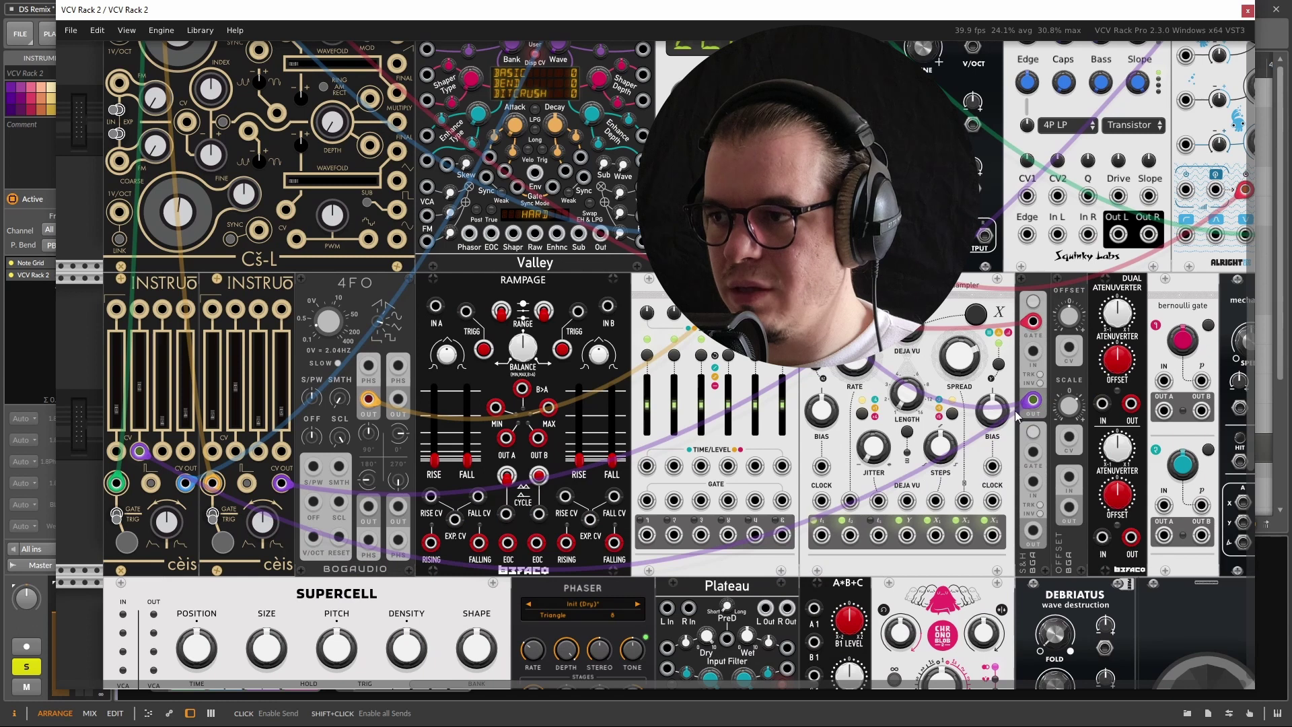
scroll(710, 409, up, 1)
scroll(710, 408, up, 2)
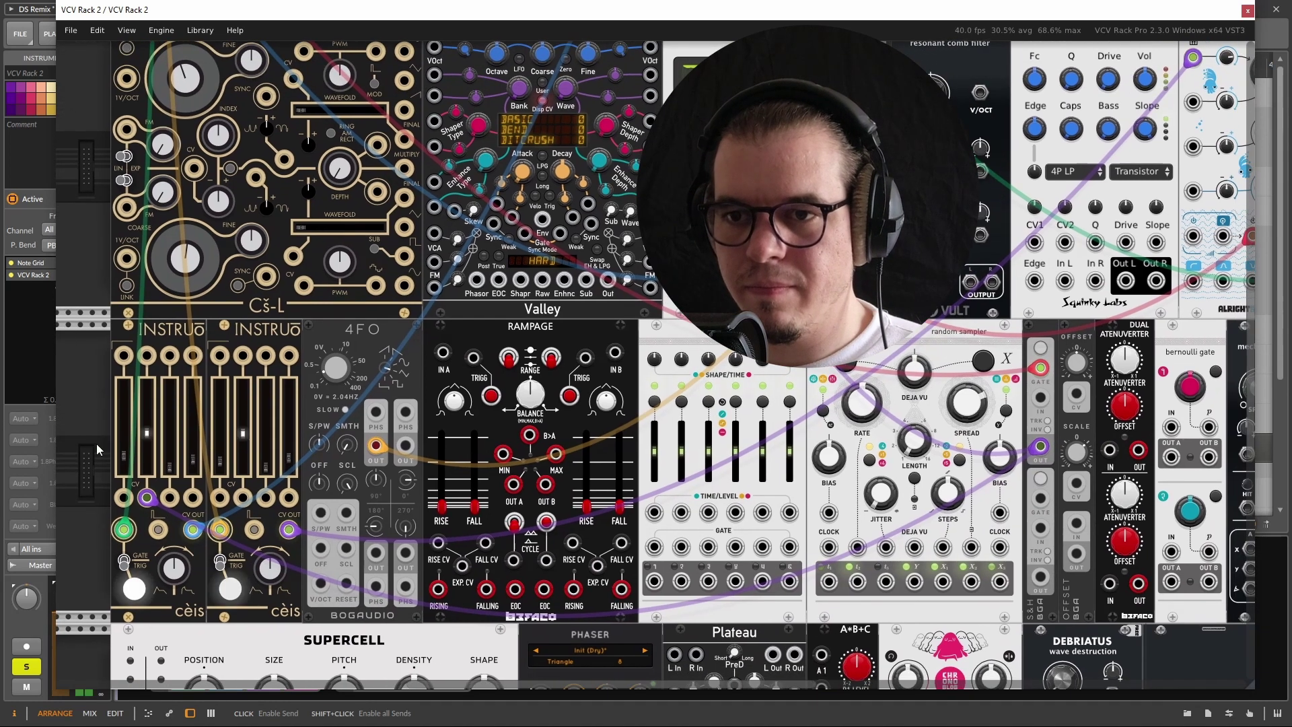
drag(146, 433, 147, 438)
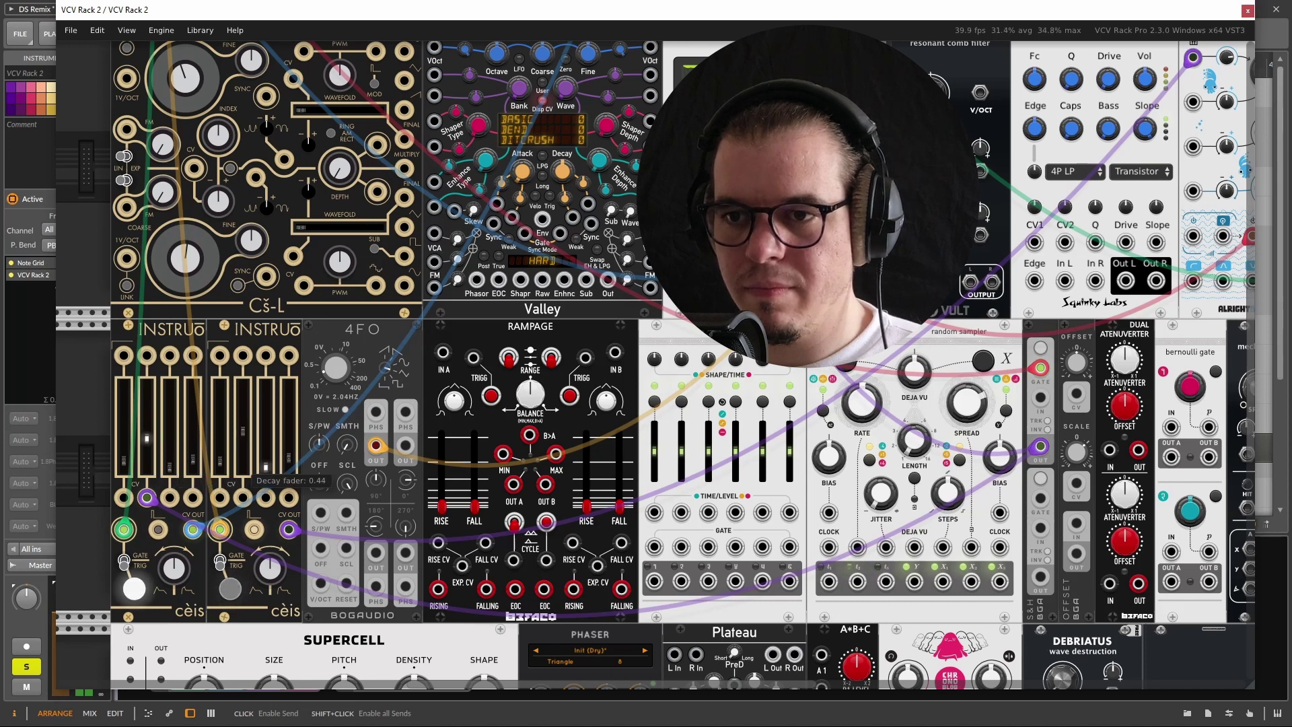
Readjust the first ZZZorb filter's pitch CV amount by ear
scroll(989, 339, up, 5)
scroll(989, 338, right, 8)
scroll(989, 338, up, 1)
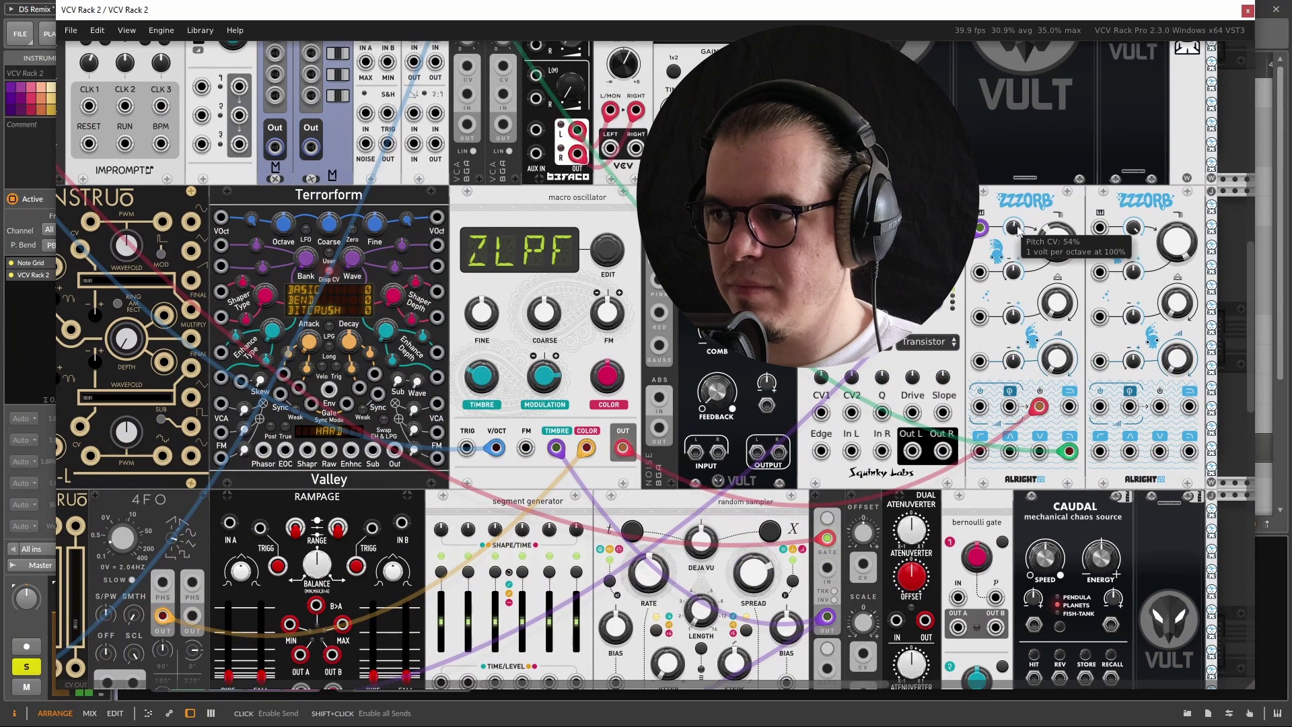
double_click(1015, 229)
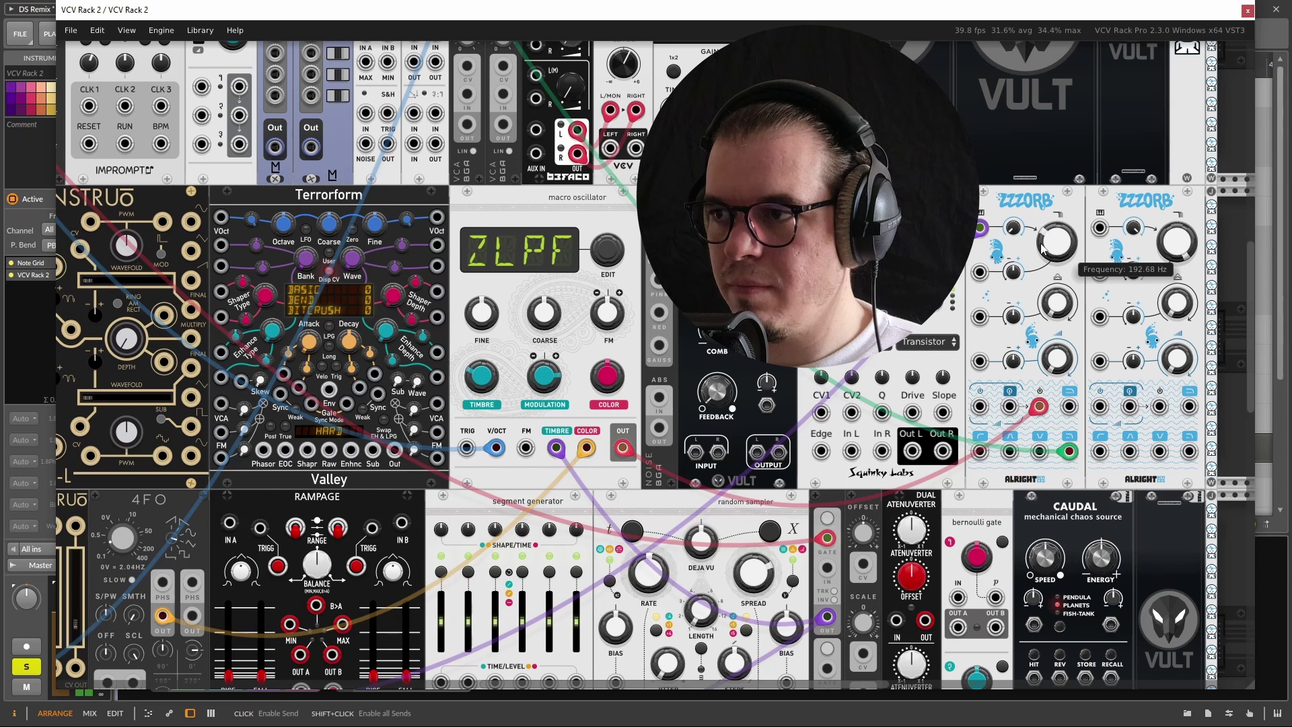
drag(1013, 227, 1013, 223)
Patch a free 4FO phase output into the Scope's first input to view its waveform
scroll(377, 564, down, 5)
scroll(377, 564, left, 4)
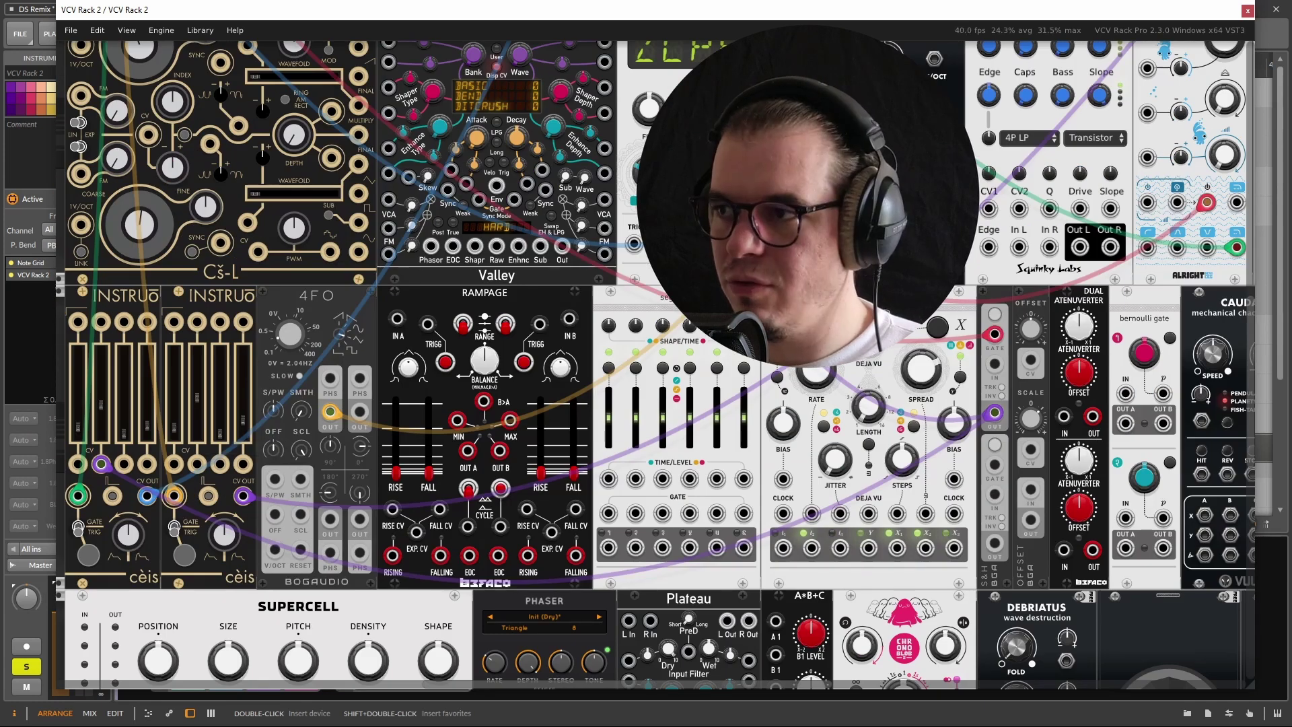
scroll(507, 447, up, 4)
scroll(506, 447, right, 4)
scroll(449, 409, down, 4)
scroll(449, 408, left, 4)
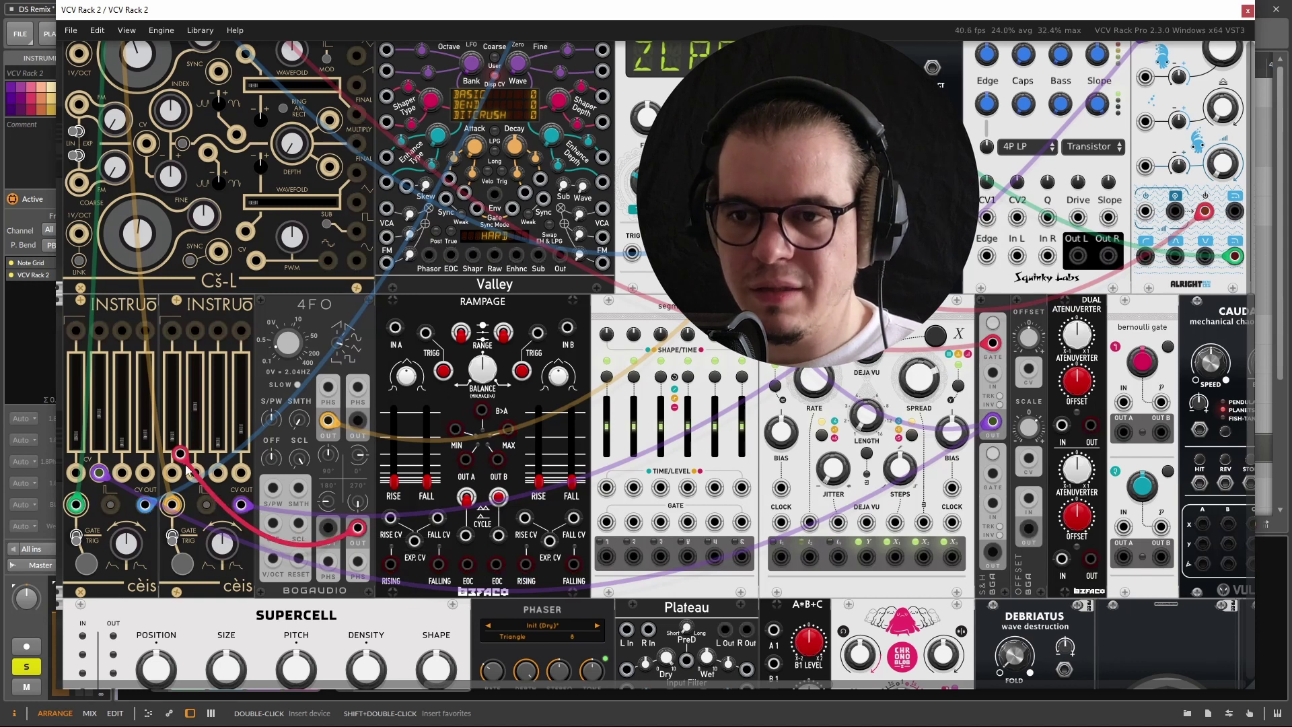
drag(363, 526, 577, 276)
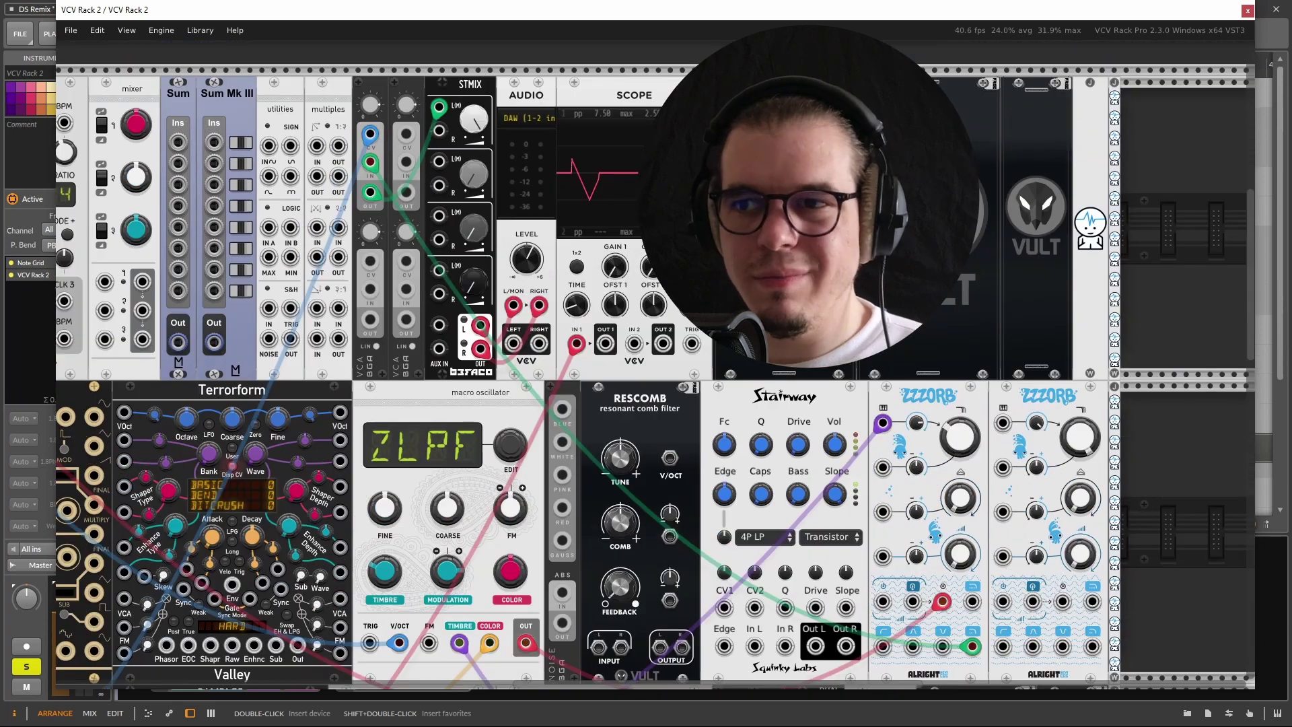
Route the same 4FO phase output through channel 1 of the Dual Atenuverter and patch its output into the Scope's first input
scroll(752, 361, down, 5)
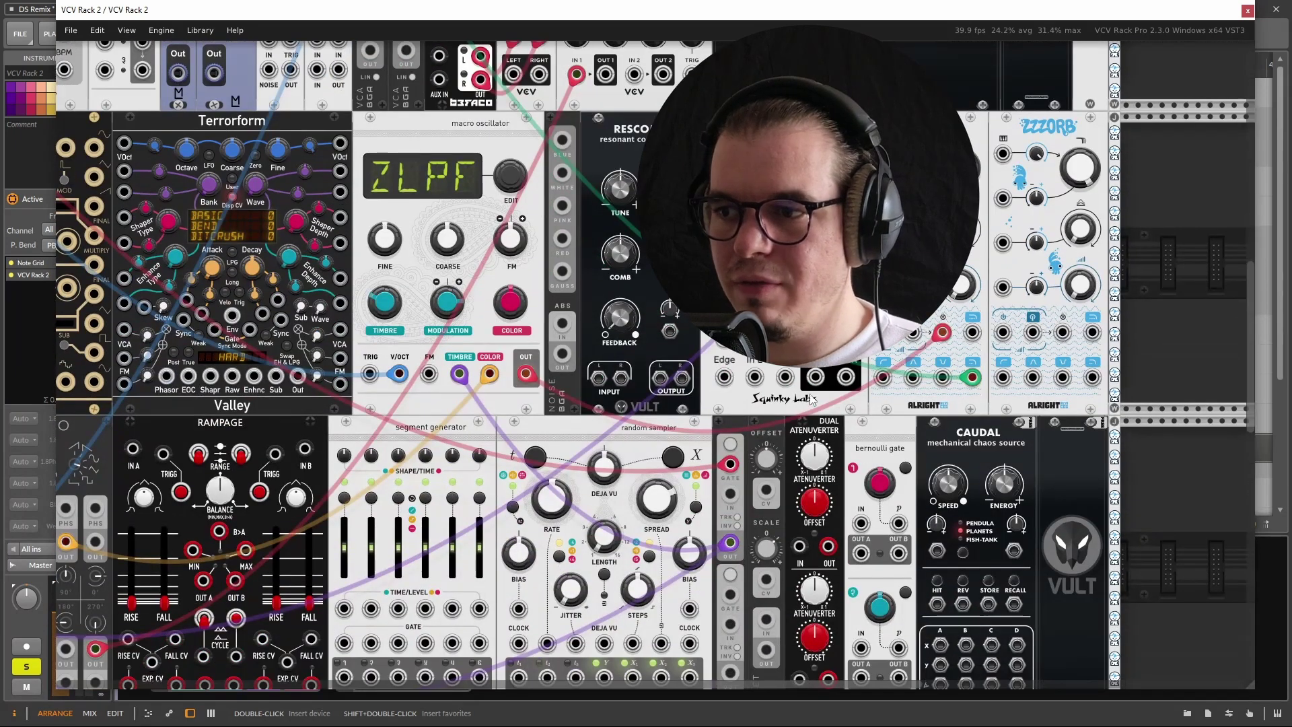
scroll(813, 400, down, 1)
scroll(813, 400, right, 1)
scroll(787, 423, up, 4)
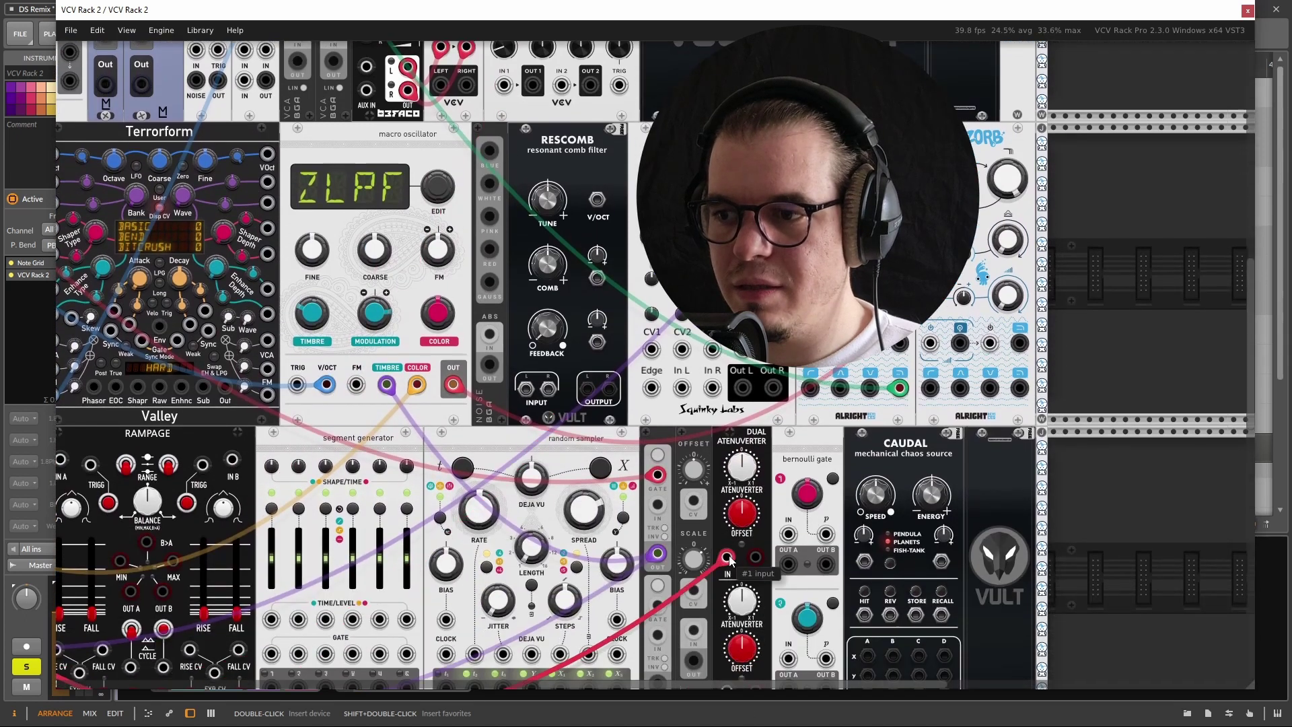
drag(753, 648, 504, 287)
scroll(740, 471, down, 2)
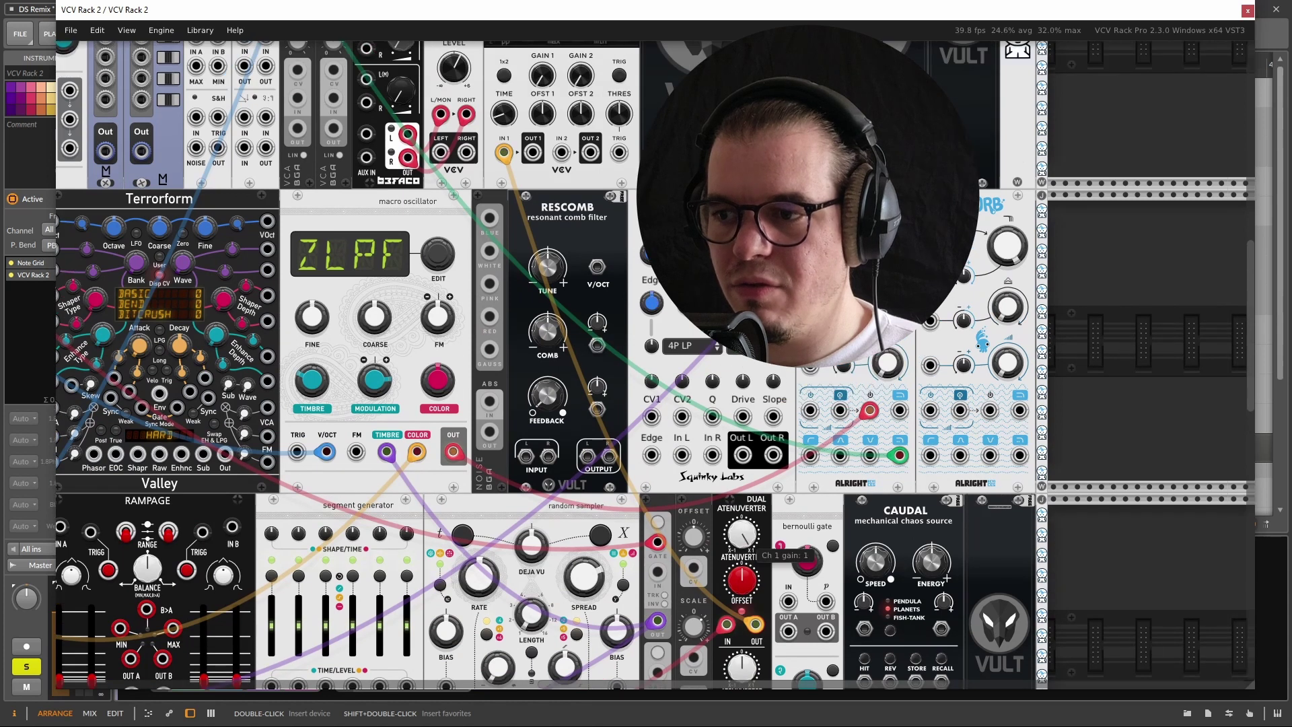
scroll(678, 531, up, 2)
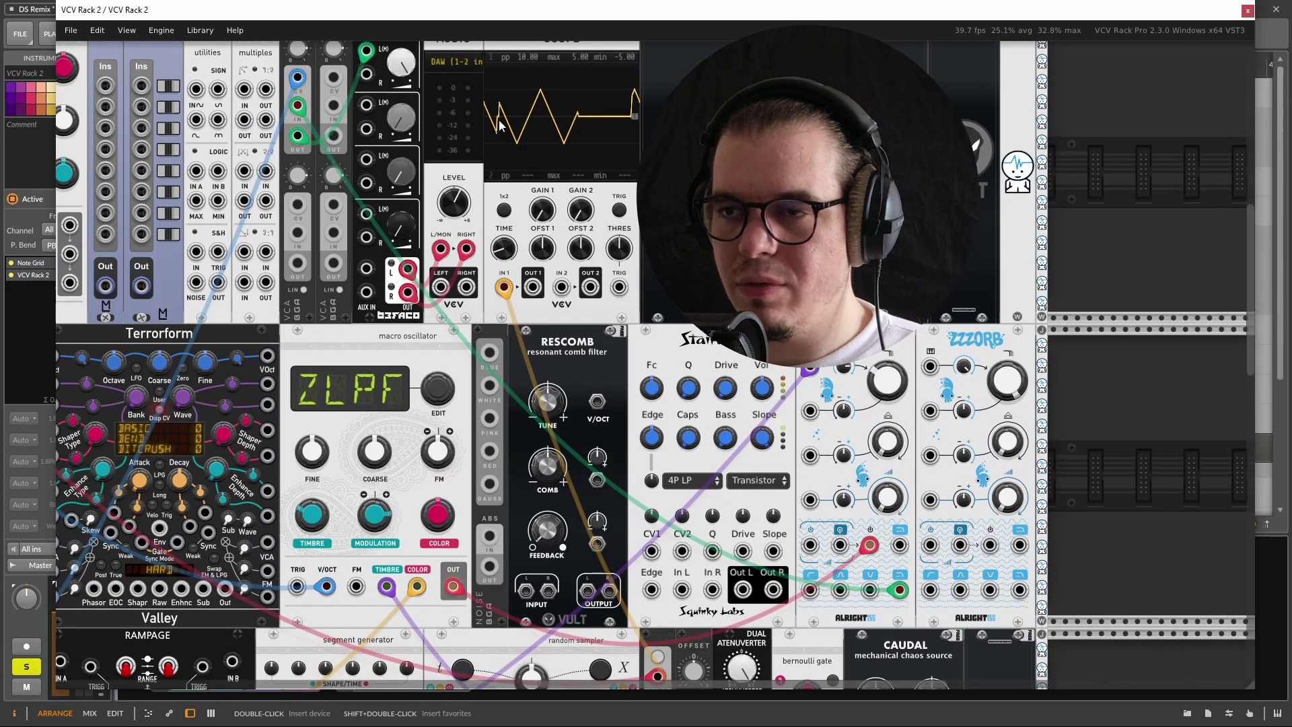
scroll(586, 223, down, 2)
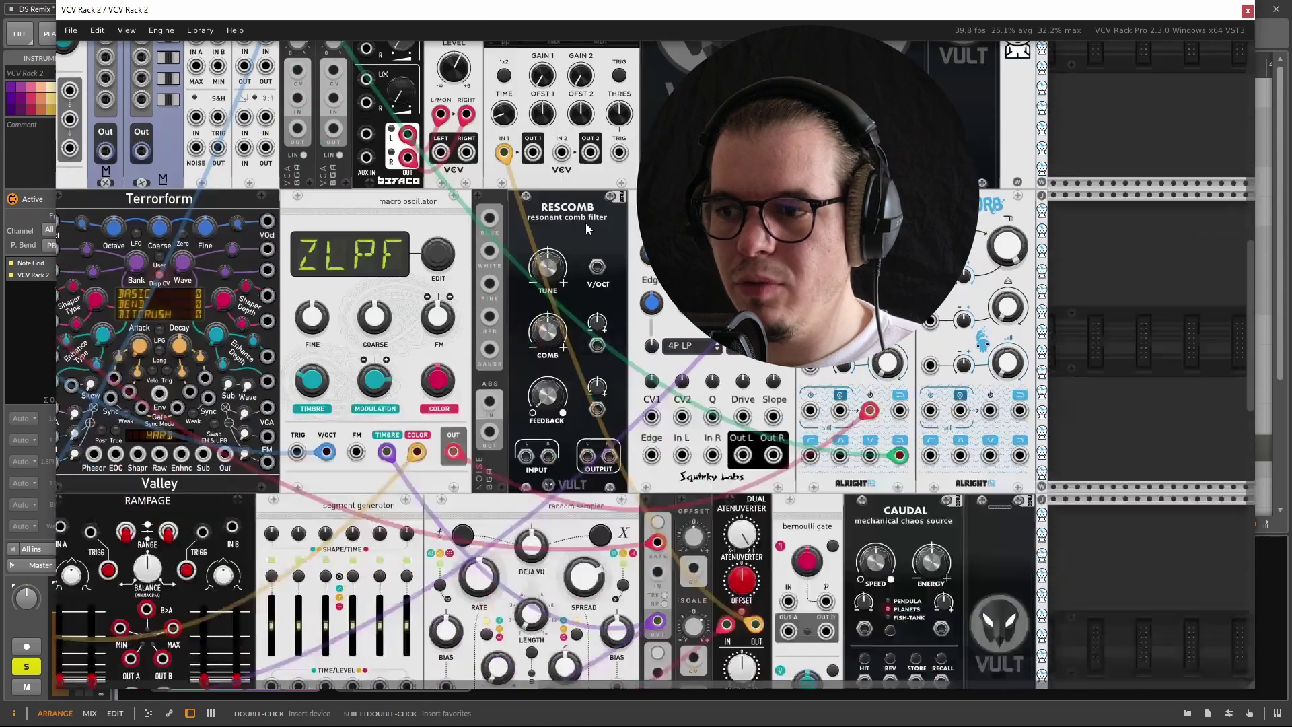
right_click(748, 588)
text(5)
key(Return)
scroll(646, 300, up, 3)
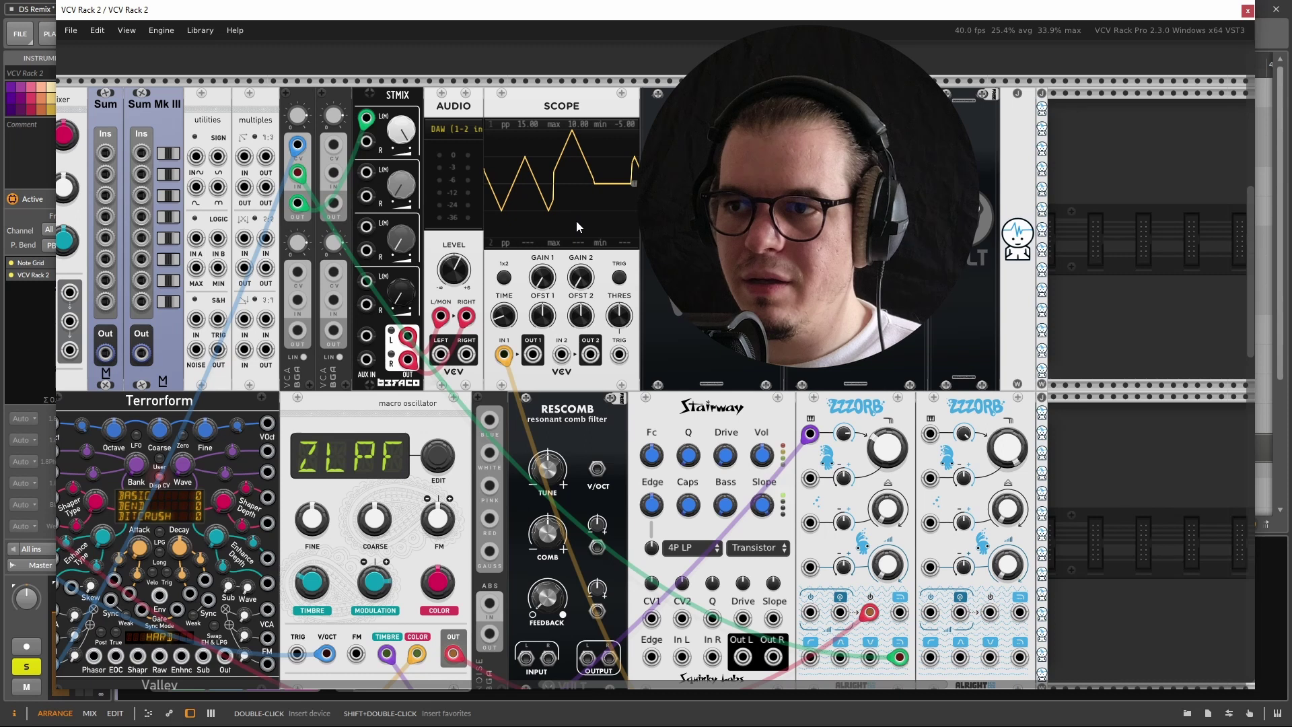
scroll(1156, 439, down, 3)
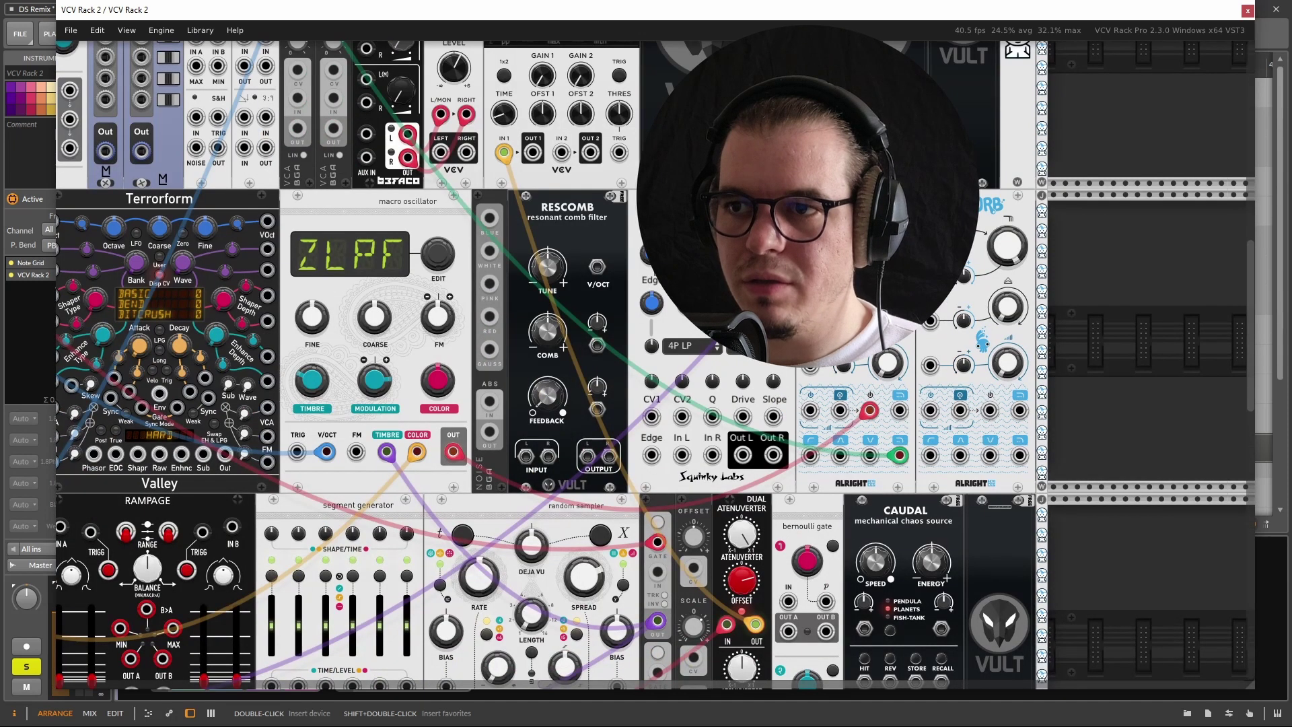
scroll(1156, 439, down, 4)
scroll(1156, 439, left, 5)
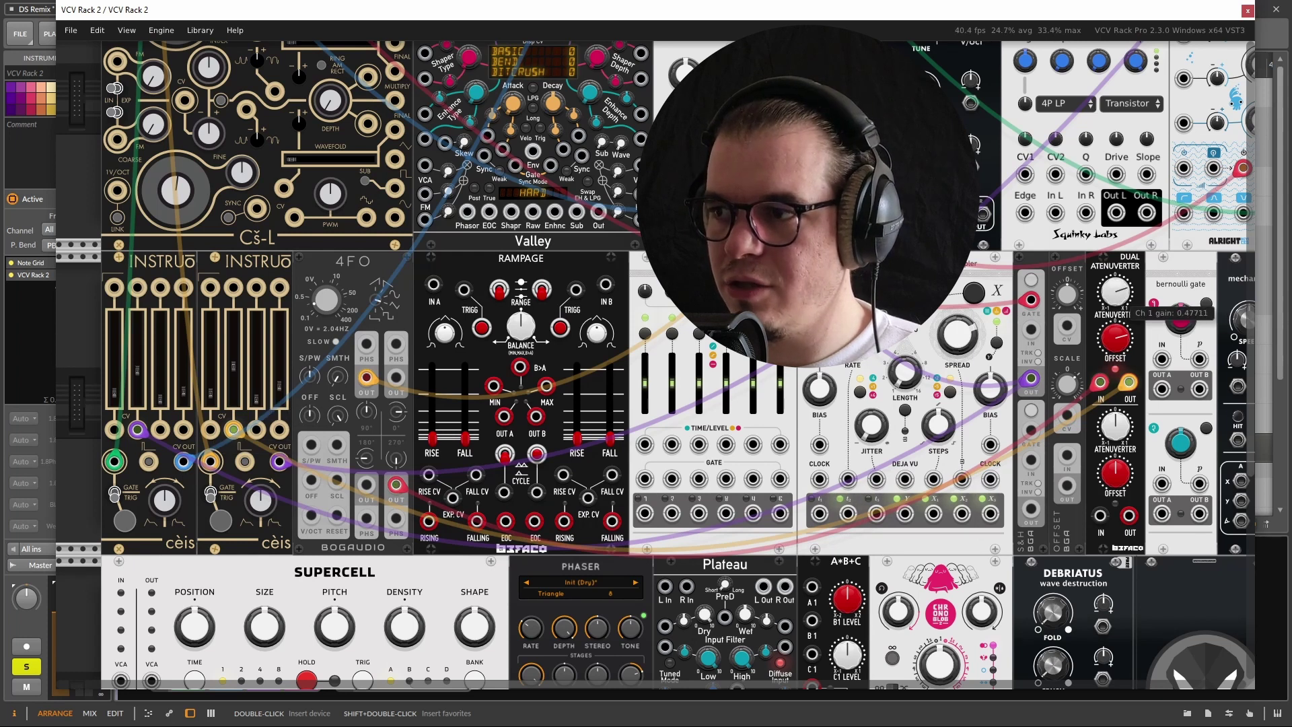
mouse_move(1115, 291)
mouse_down()
mouse_move(1115, 272)
mouse_move(1116, 286)
mouse_up()
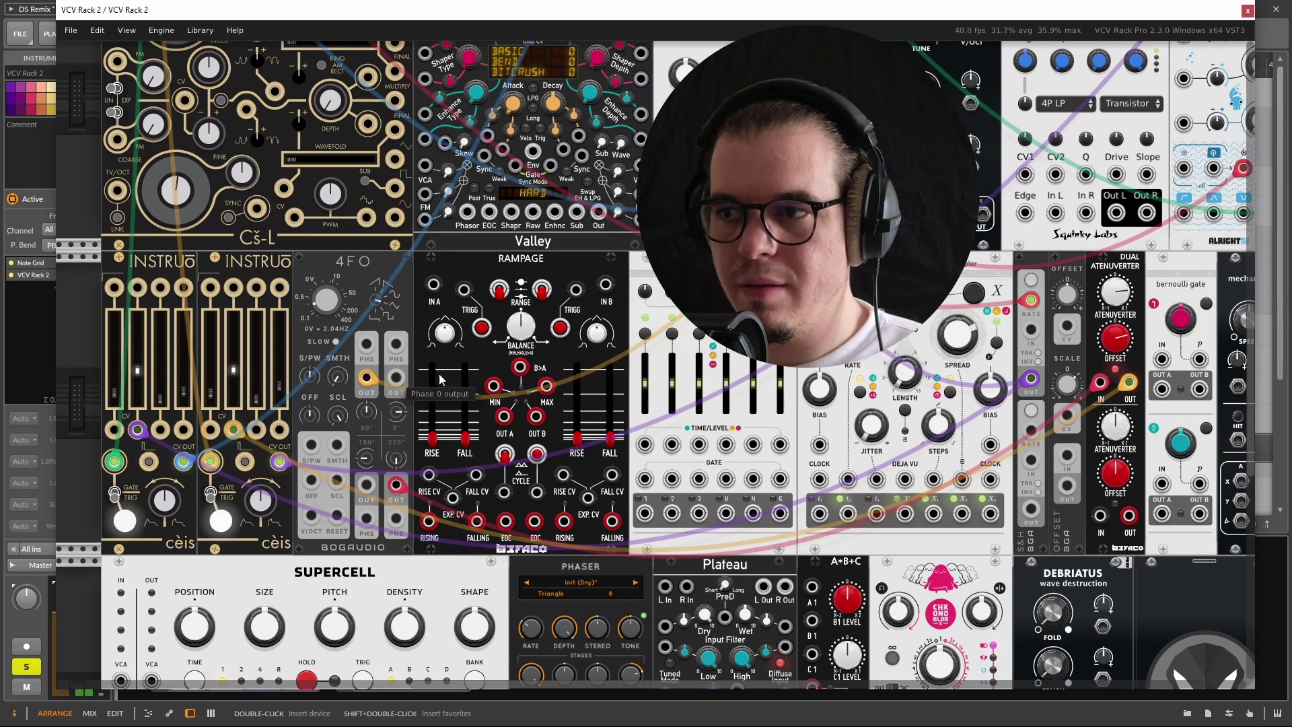
Insert the Chronoblob delay between the first VCA and the STMIX, patching its left and right outputs into mixer channel 1
scroll(235, 404, up, 4)
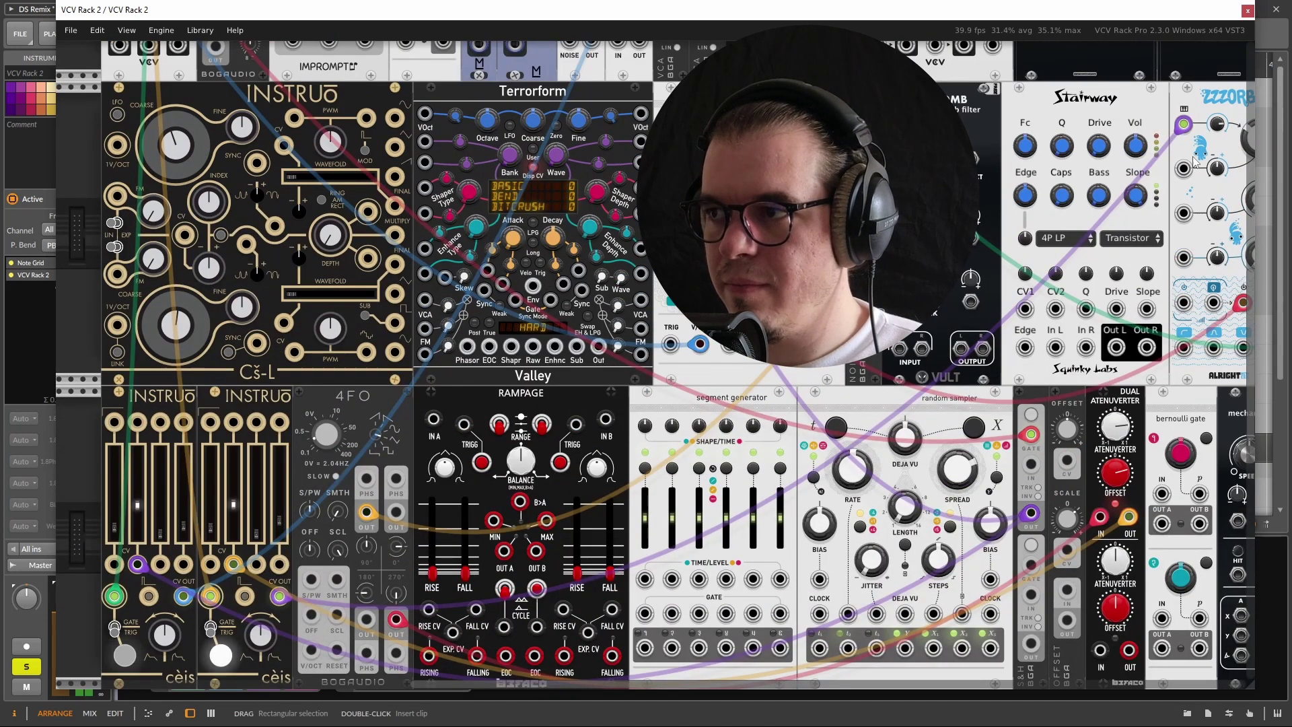
scroll(1211, 141, right, 2)
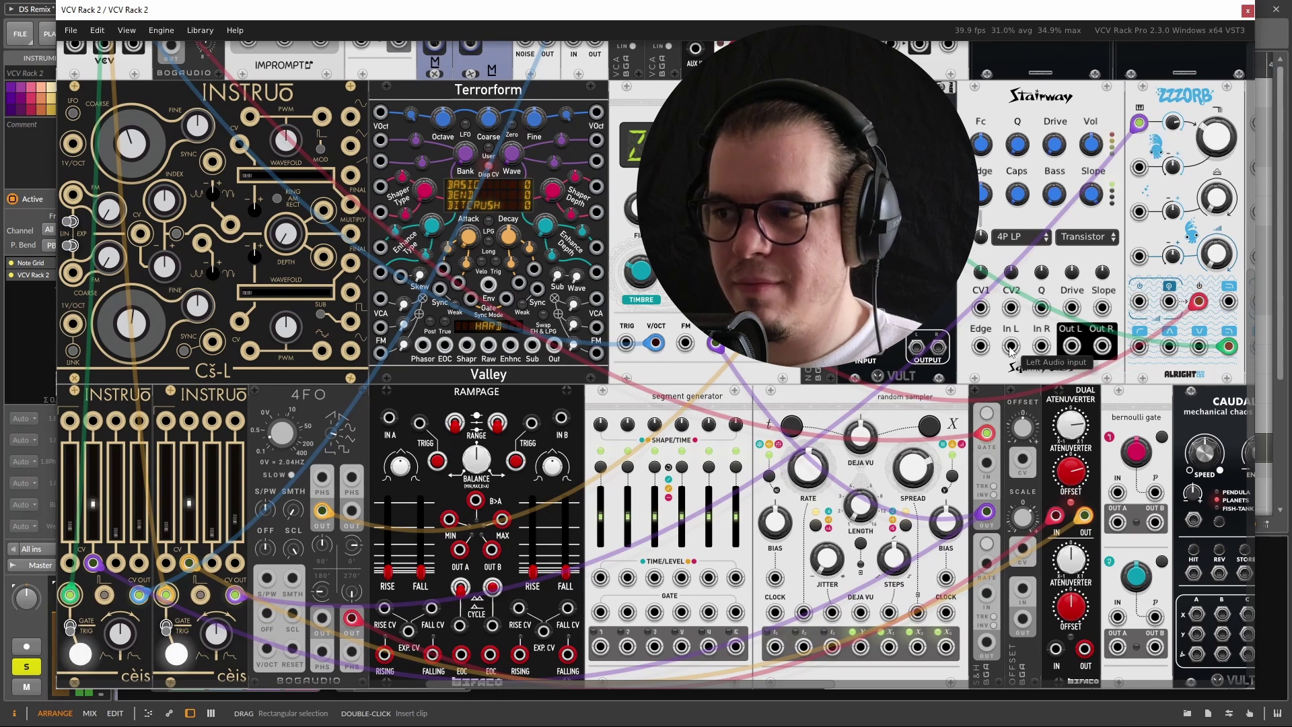
scroll(999, 340, down, 1)
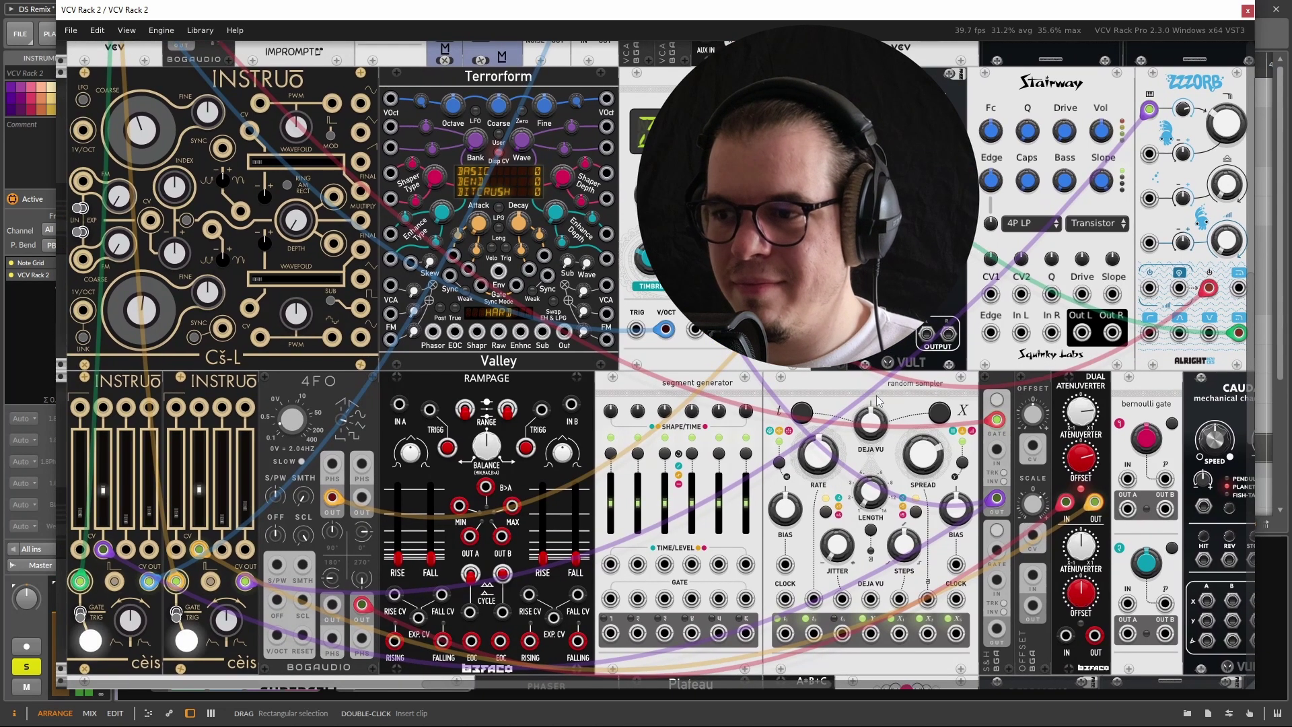
scroll(668, 428, down, 2)
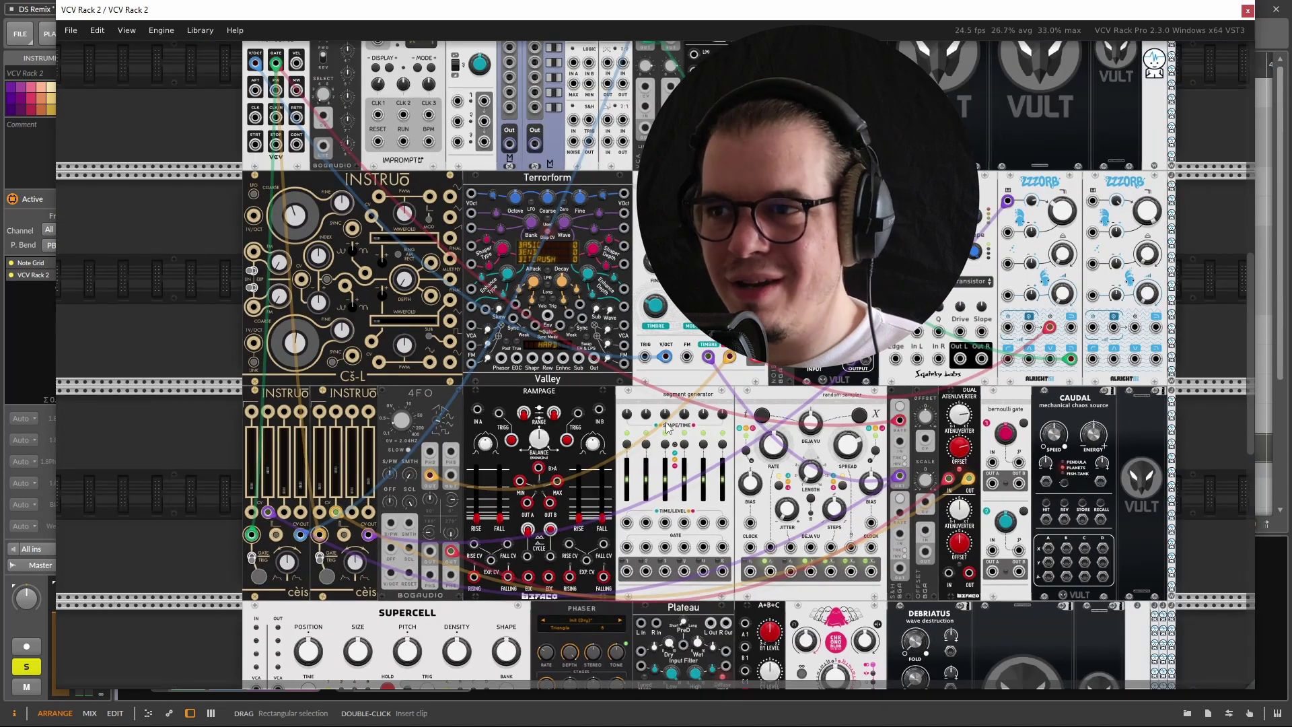
scroll(669, 426, up, 3)
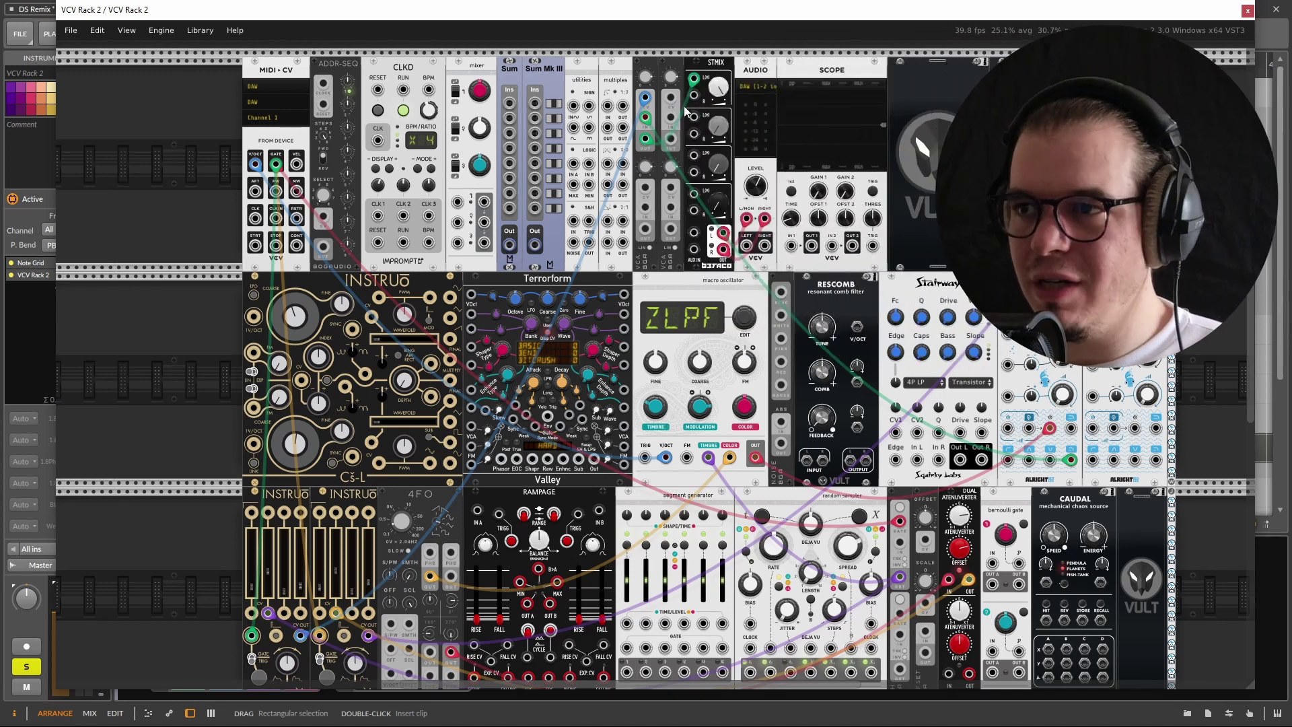
drag(698, 84, 800, 540)
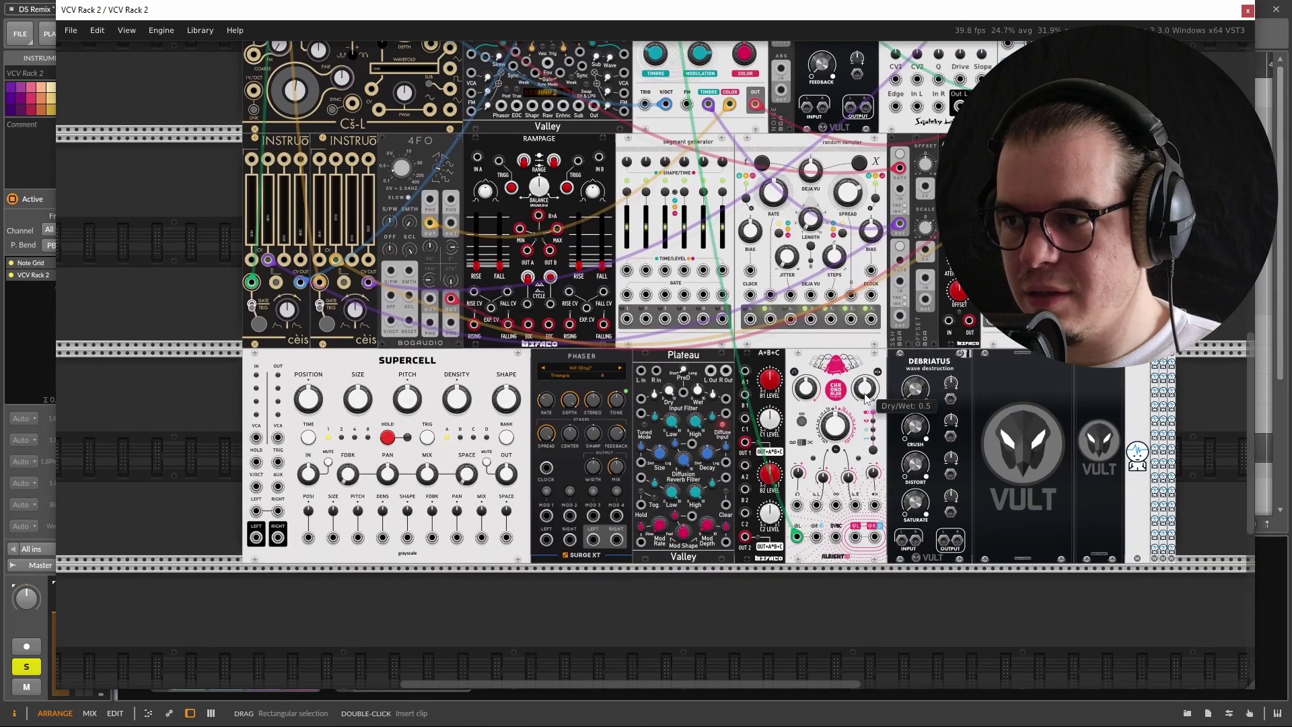
right_click(856, 536)
drag(892, 591, 693, 177)
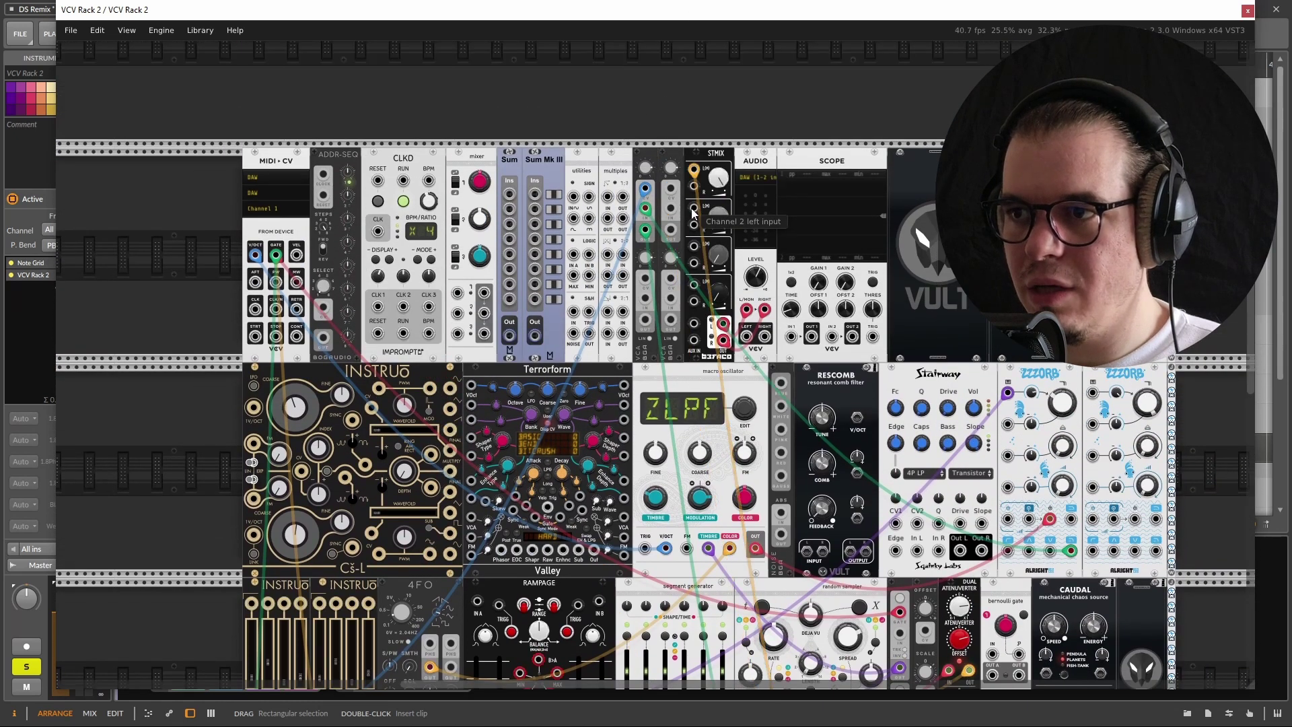
right_click(693, 189)
drag(752, 263, 876, 548)
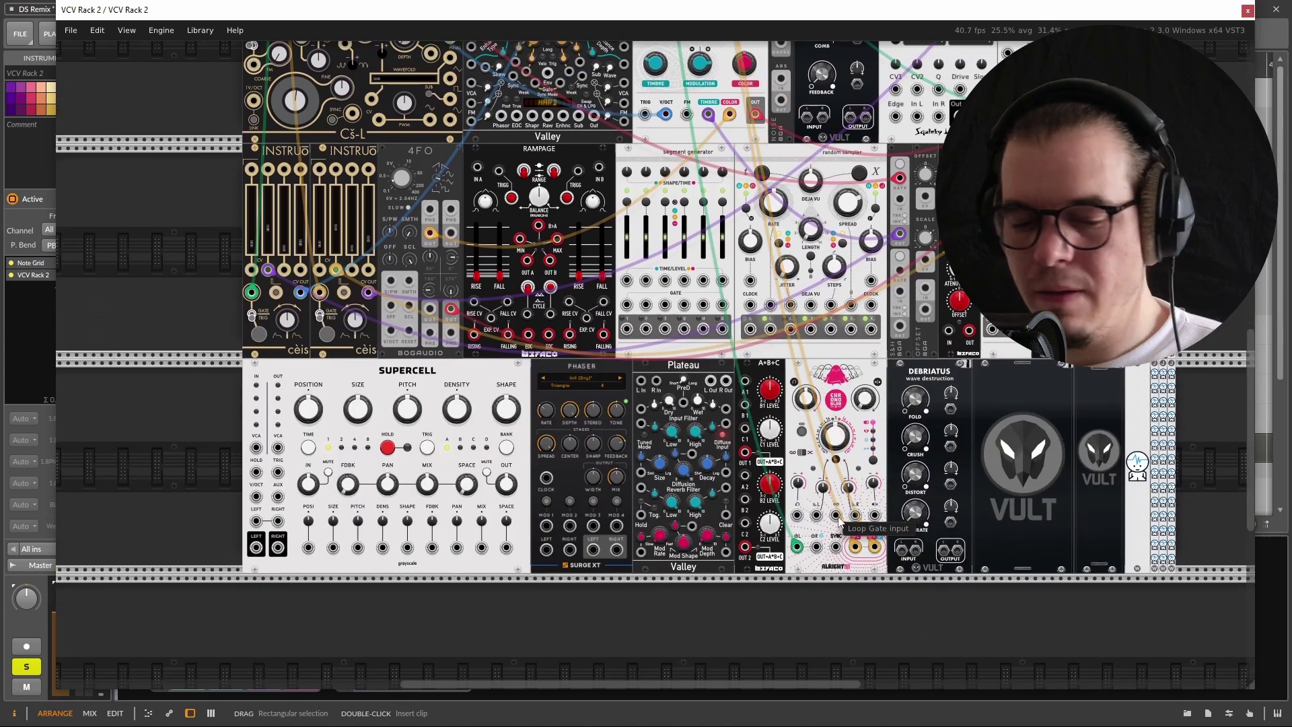
Adjust the Chronoblob's delay time and dry/wet mix, and set its feedback to about 57%
scroll(887, 471, up, 3)
scroll(785, 447, right, 2)
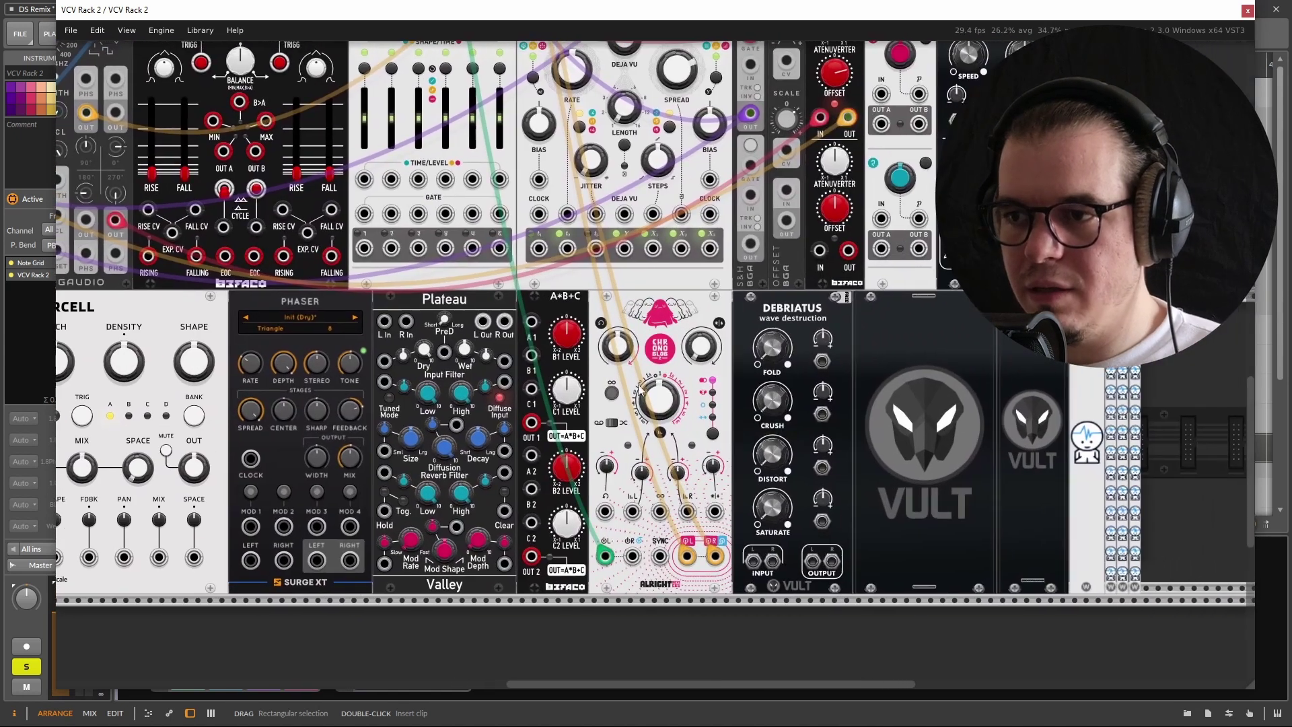
drag(663, 404, 663, 395)
drag(700, 346, 700, 353)
mouse_move(622, 349)
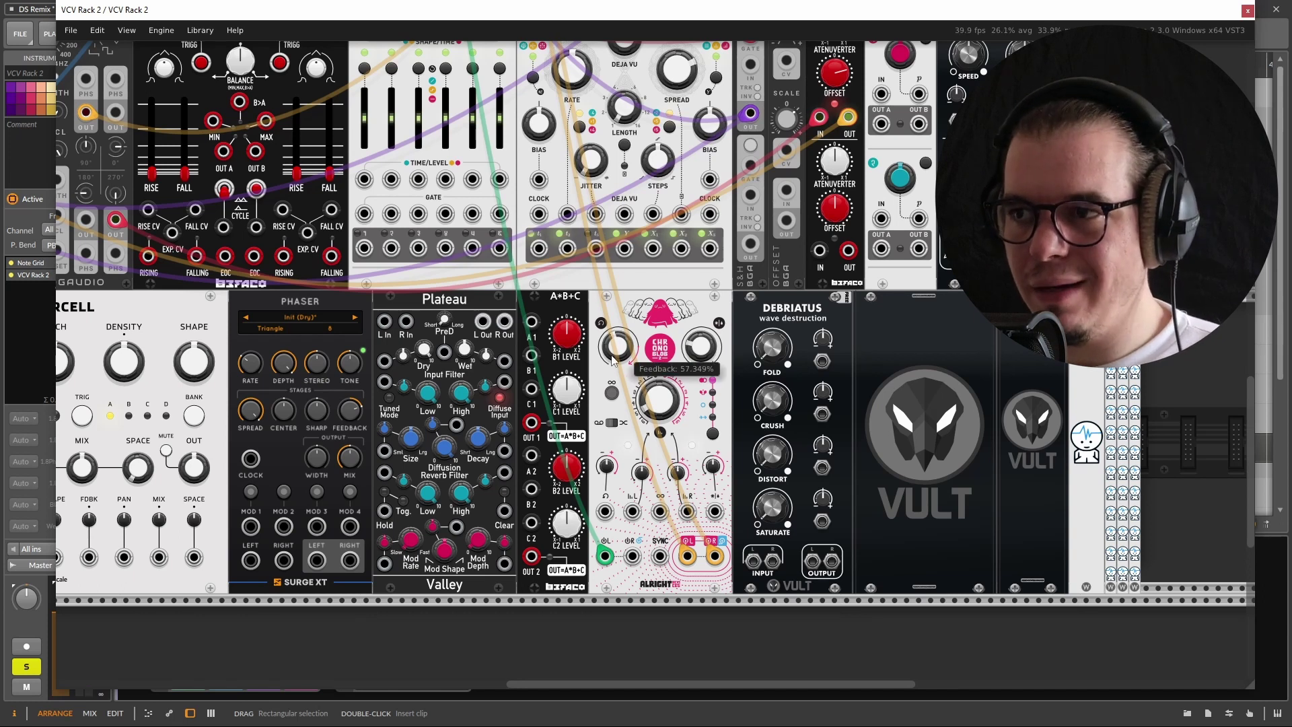
Patch the OFFSET module's output into both the left and right delay time CV inputs of the Chronoblob with green cables
scroll(688, 428, up, 5)
scroll(688, 428, left, 3)
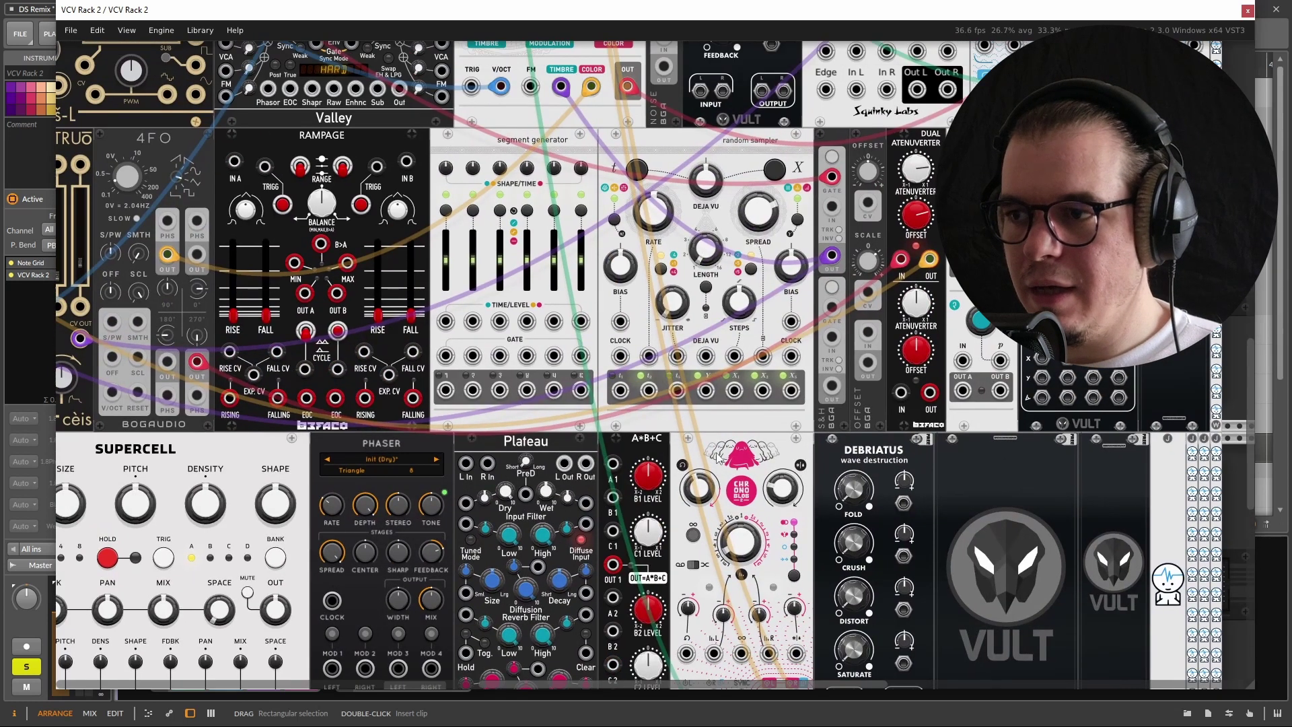
scroll(718, 457, up, 1)
scroll(718, 457, left, 2)
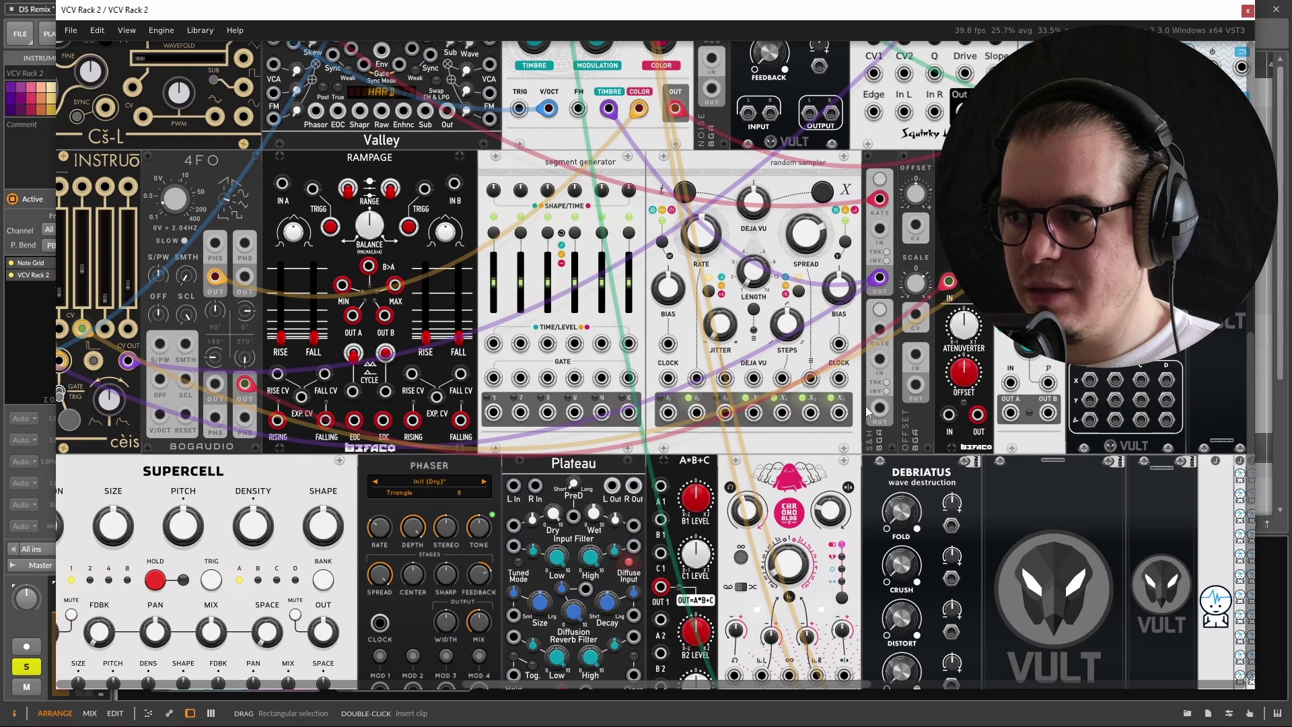
scroll(769, 367, down, 8)
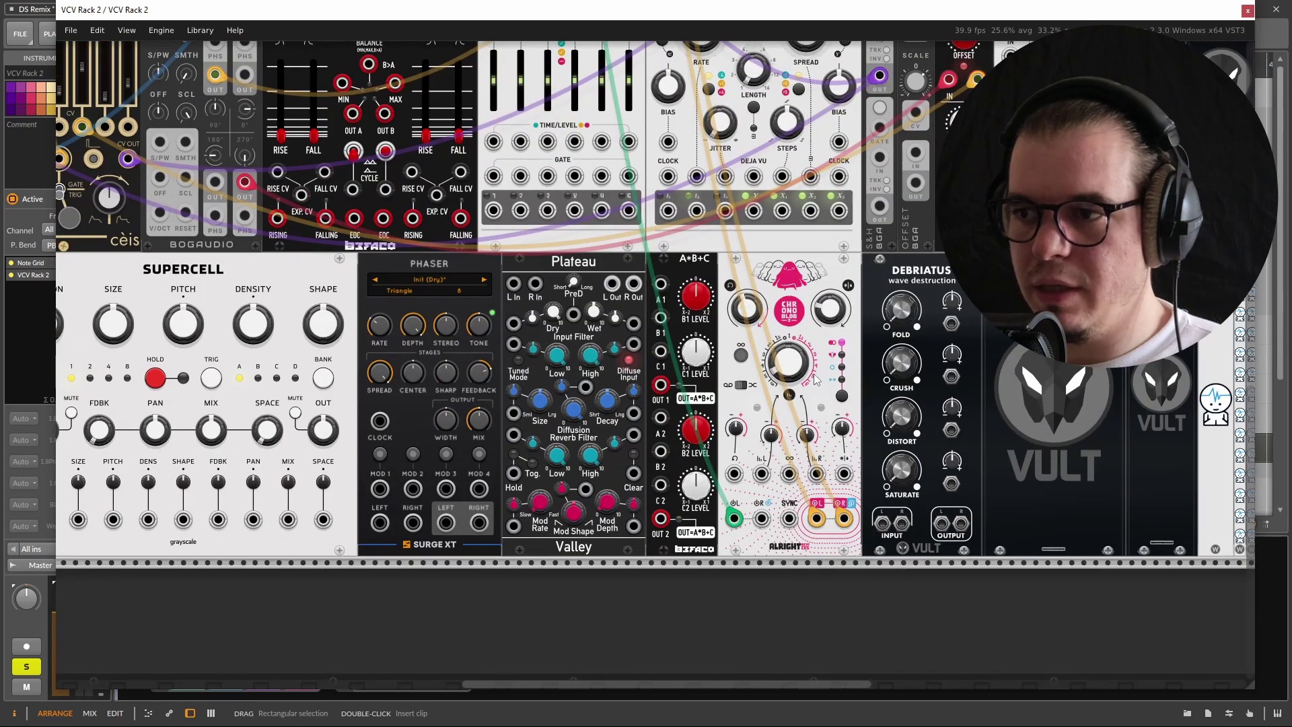
ctrl+scroll(815, 380, up, 2)
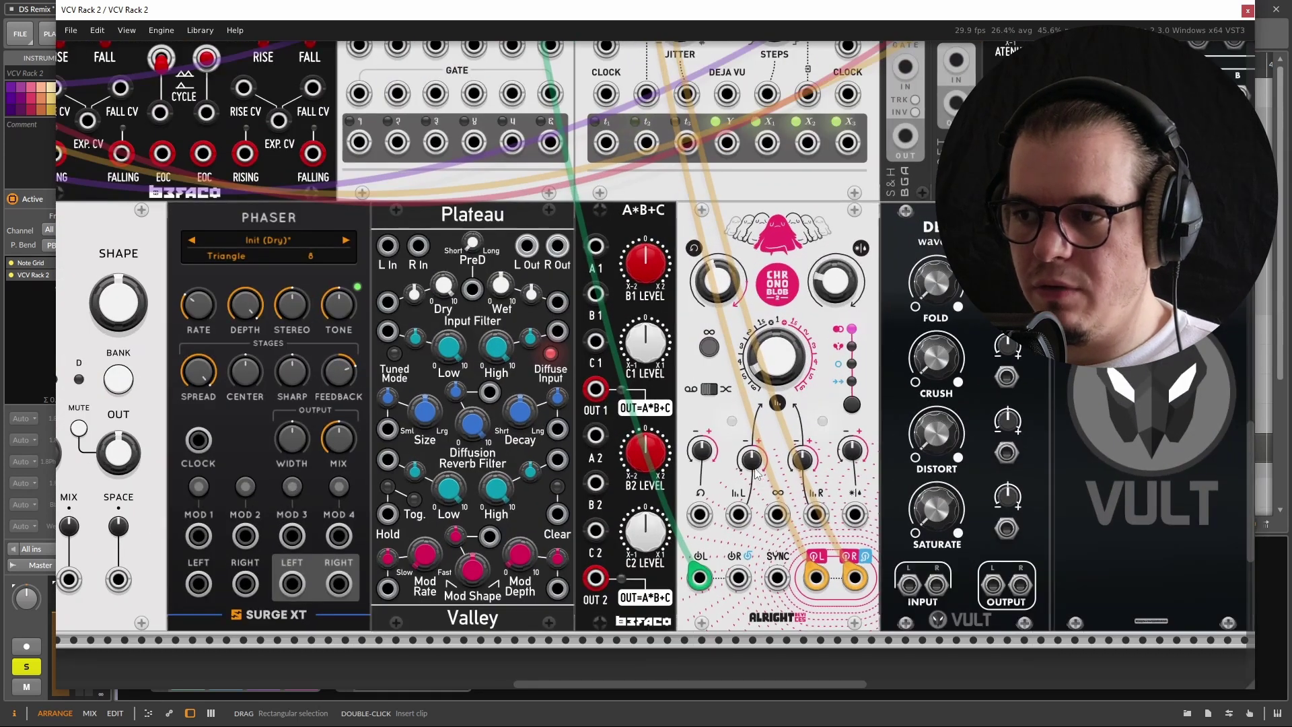
ctrl+scroll(757, 473, down, 2)
scroll(727, 269, right, 2)
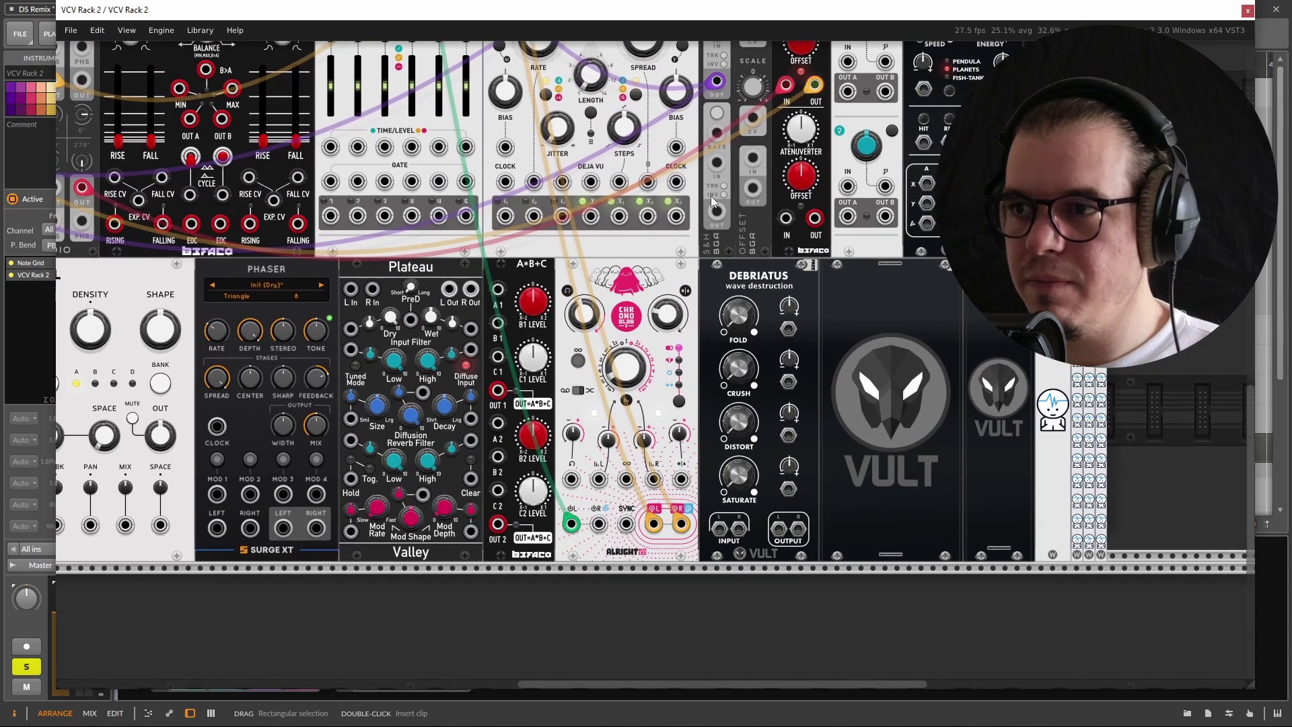
drag(754, 189, 598, 479)
right_click(654, 479)
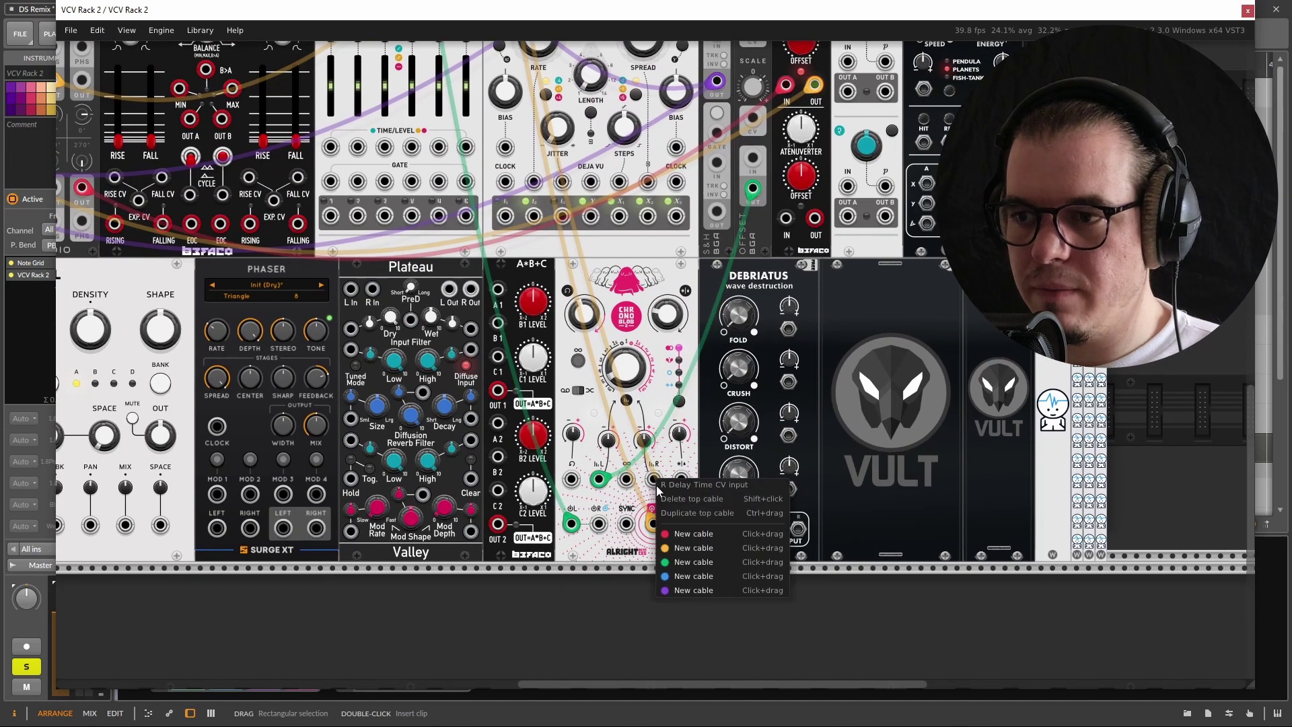
click(700, 561)
click(753, 188)
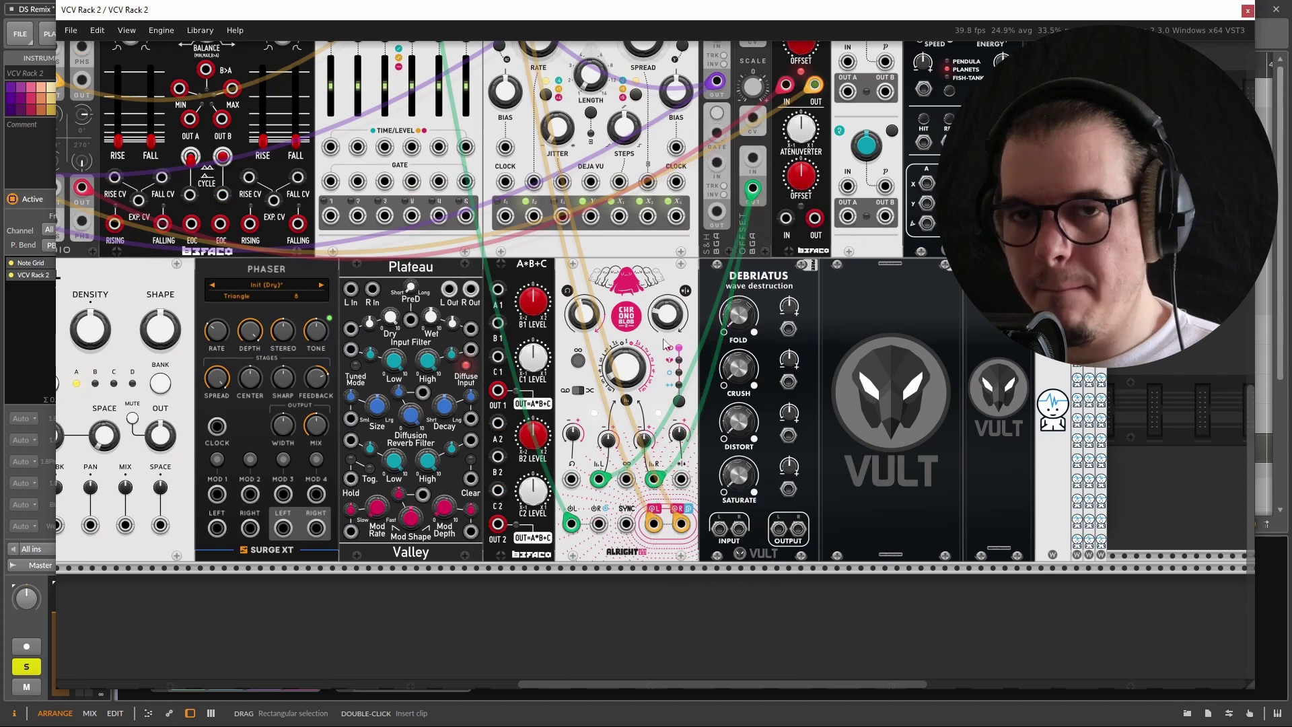
Move both Chronoblob delay time CV cables from the OFFSET output to the S&H module's second output
scroll(663, 329, up, 2)
scroll(662, 329, up, 1)
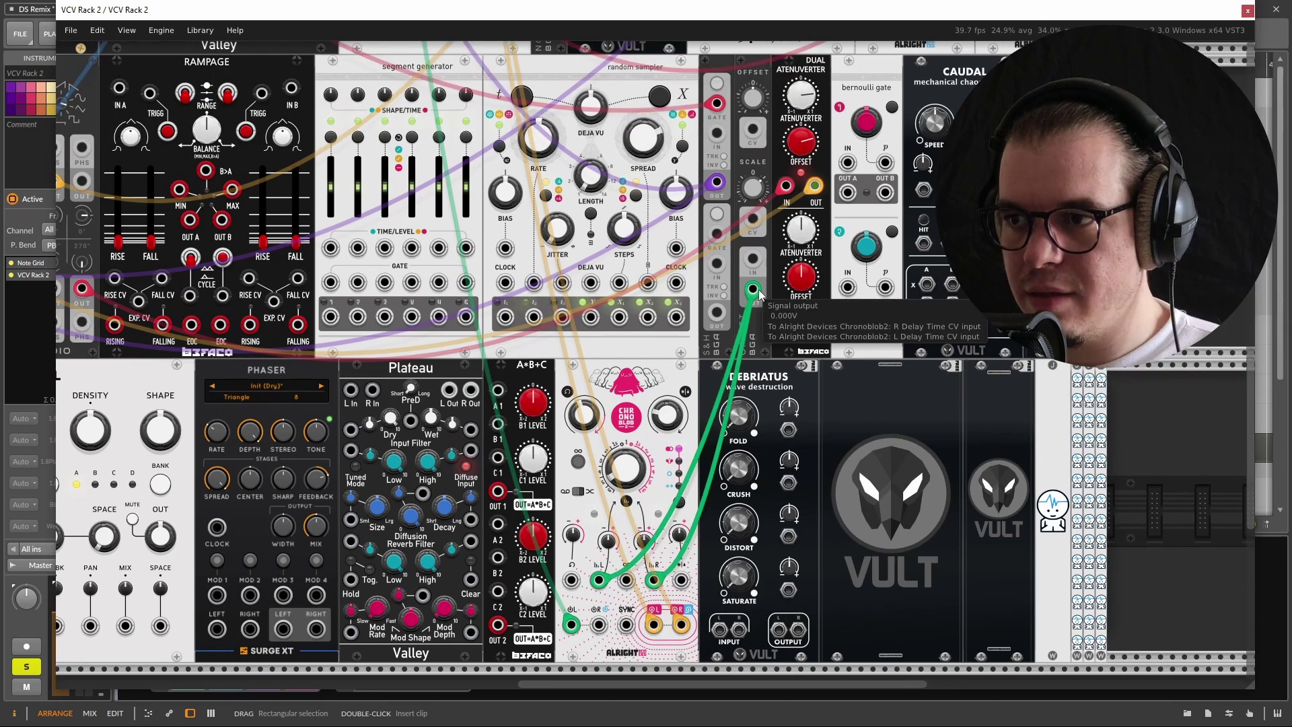
drag(753, 290, 716, 311)
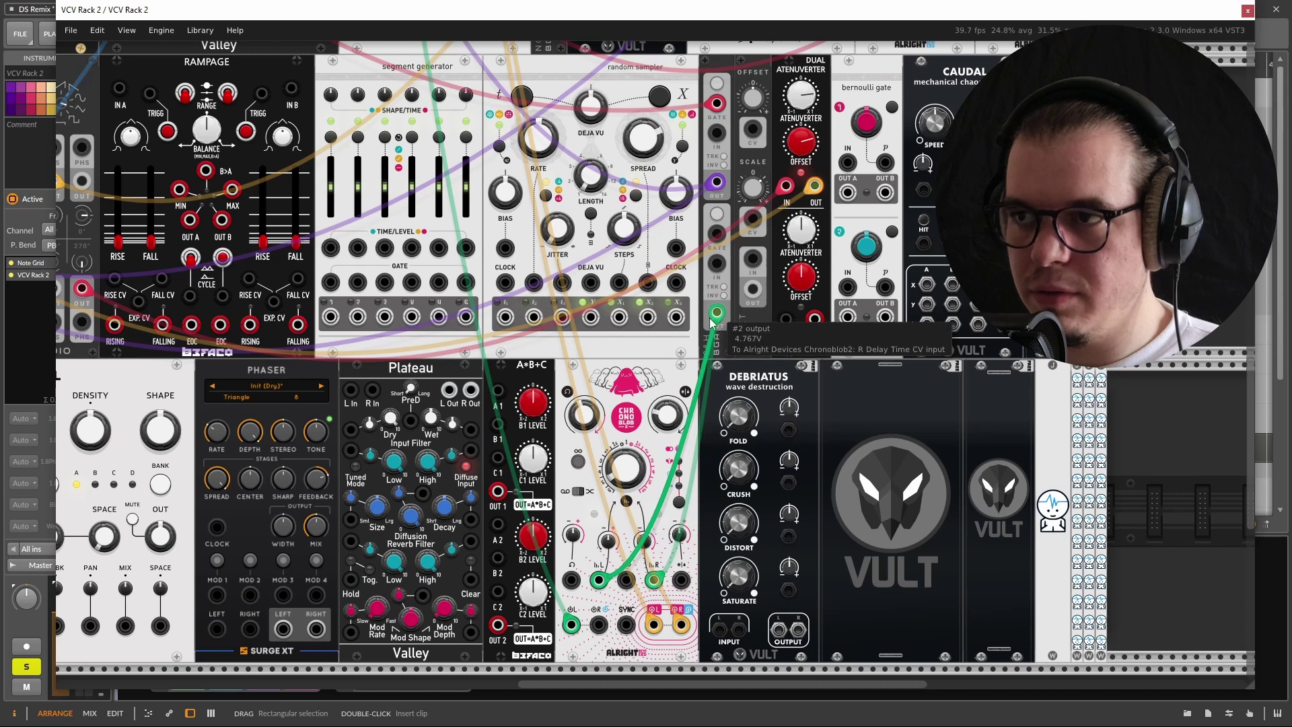
scroll(774, 376, left, 1)
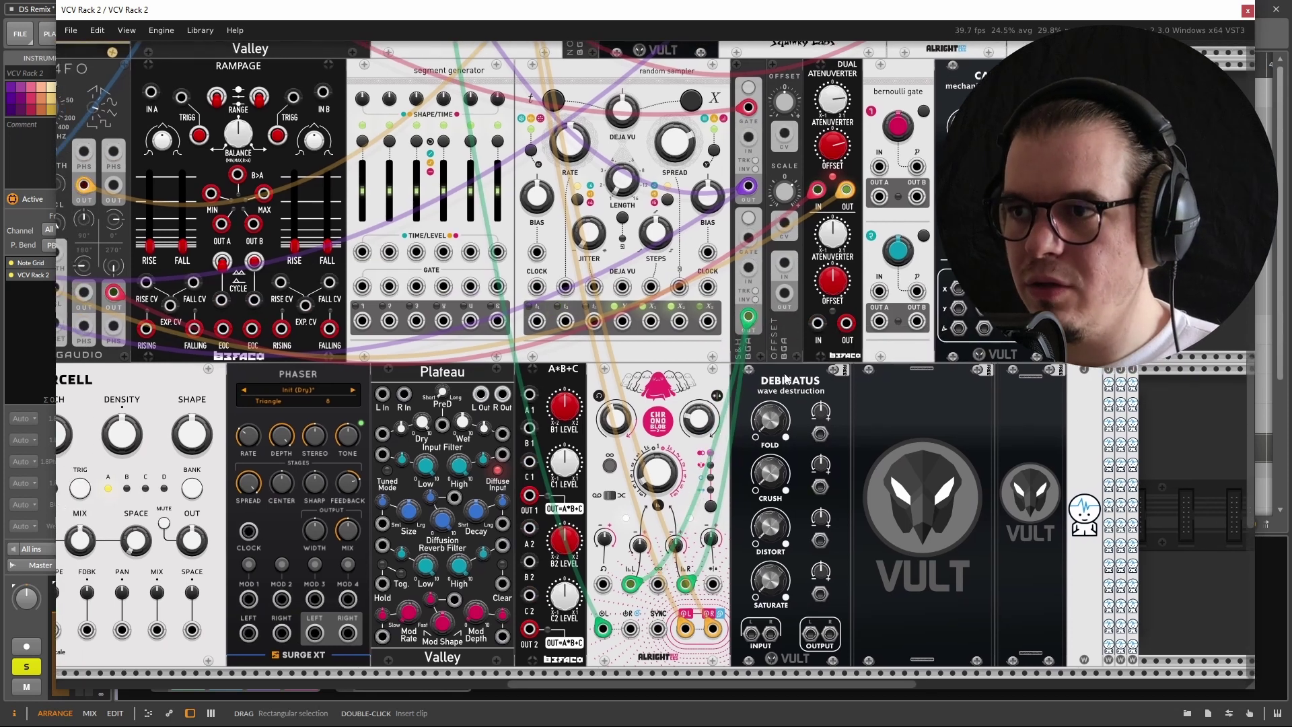
Patch the CLKD's clock 1 output into the S&H module's trigger 2 input and set the clock 1 ratio to ÷4
scroll(737, 313, up, 2)
scroll(737, 313, left, 1)
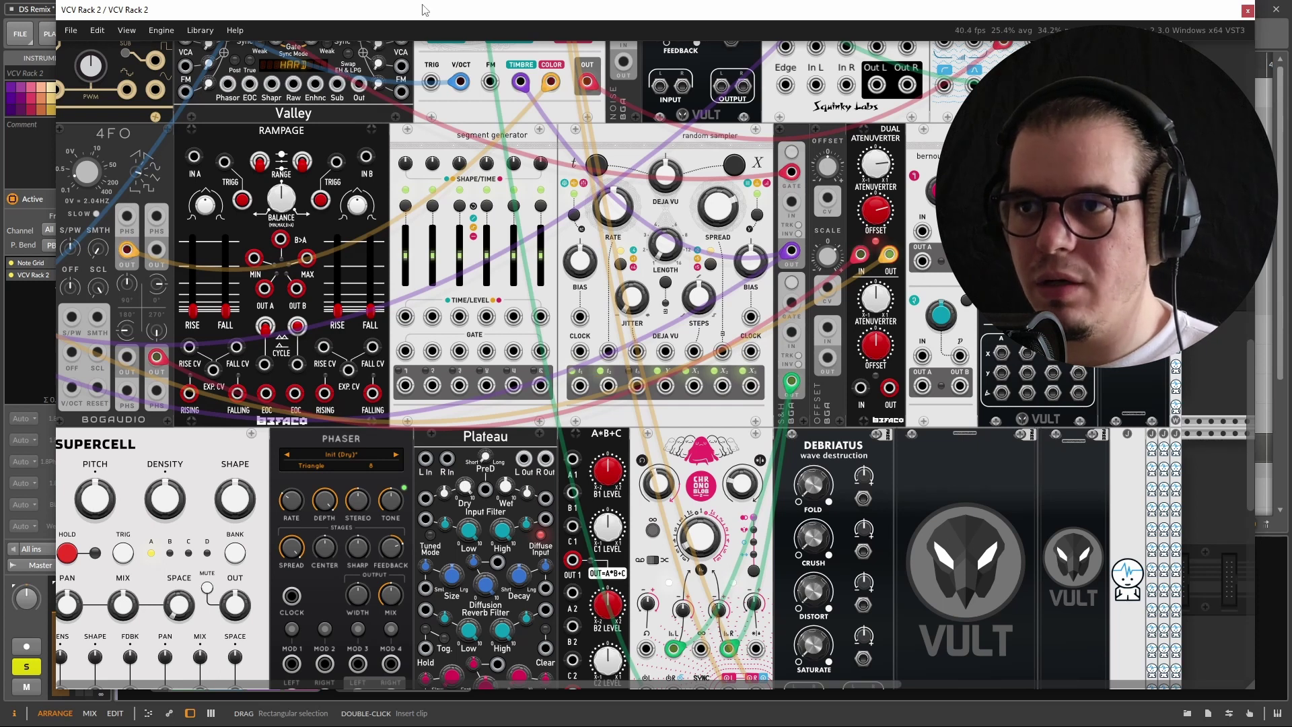
scroll(841, 335, up, 1)
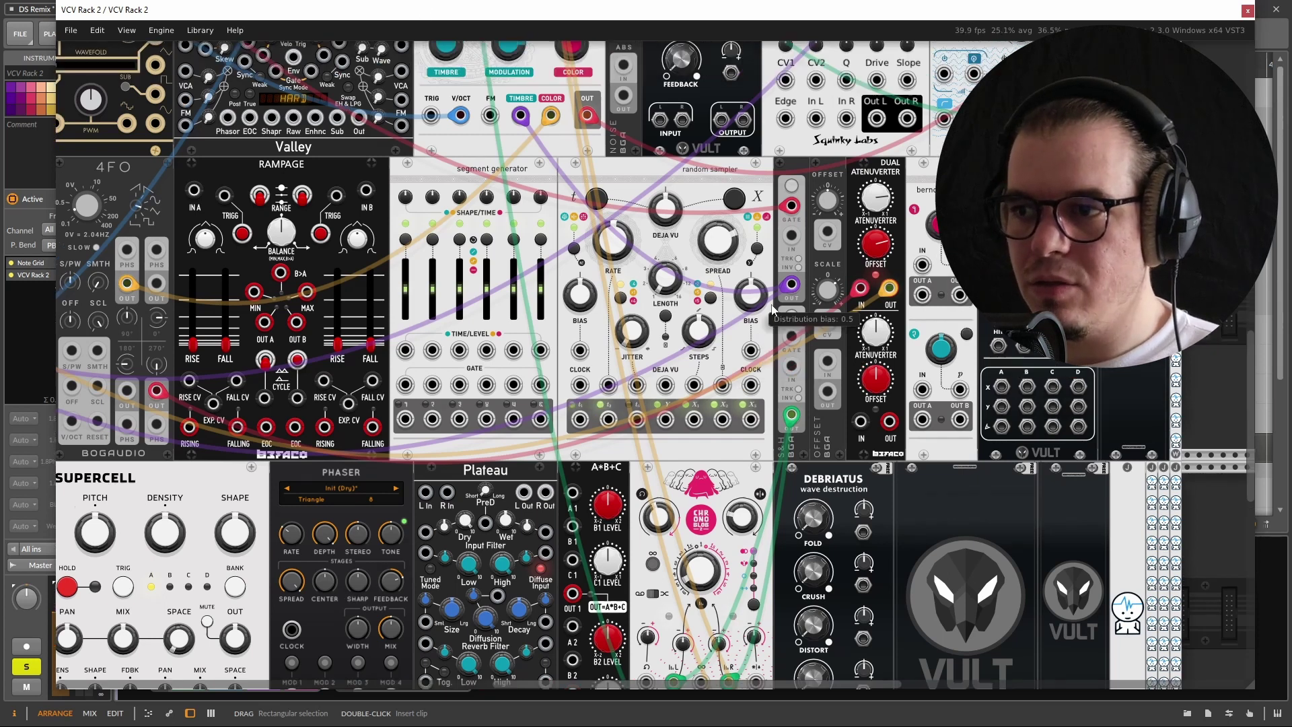
drag(791, 335, 517, 310)
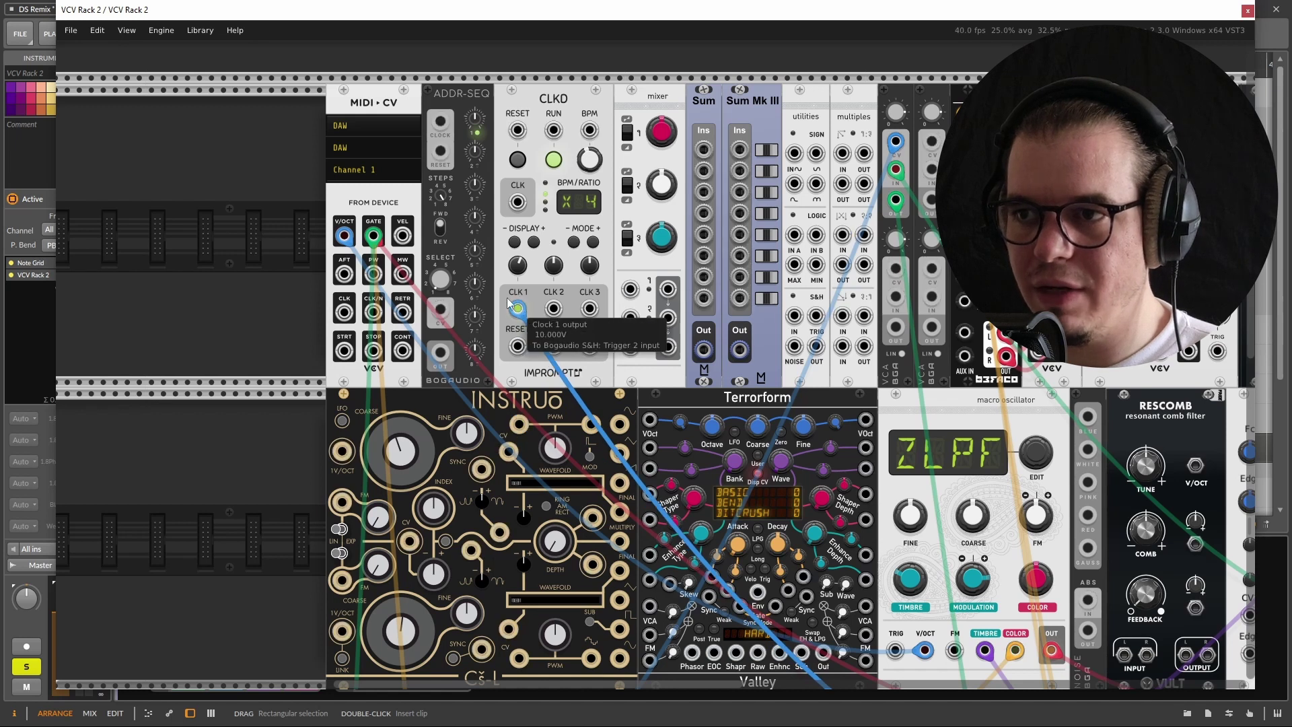
scroll(547, 286, up, 1)
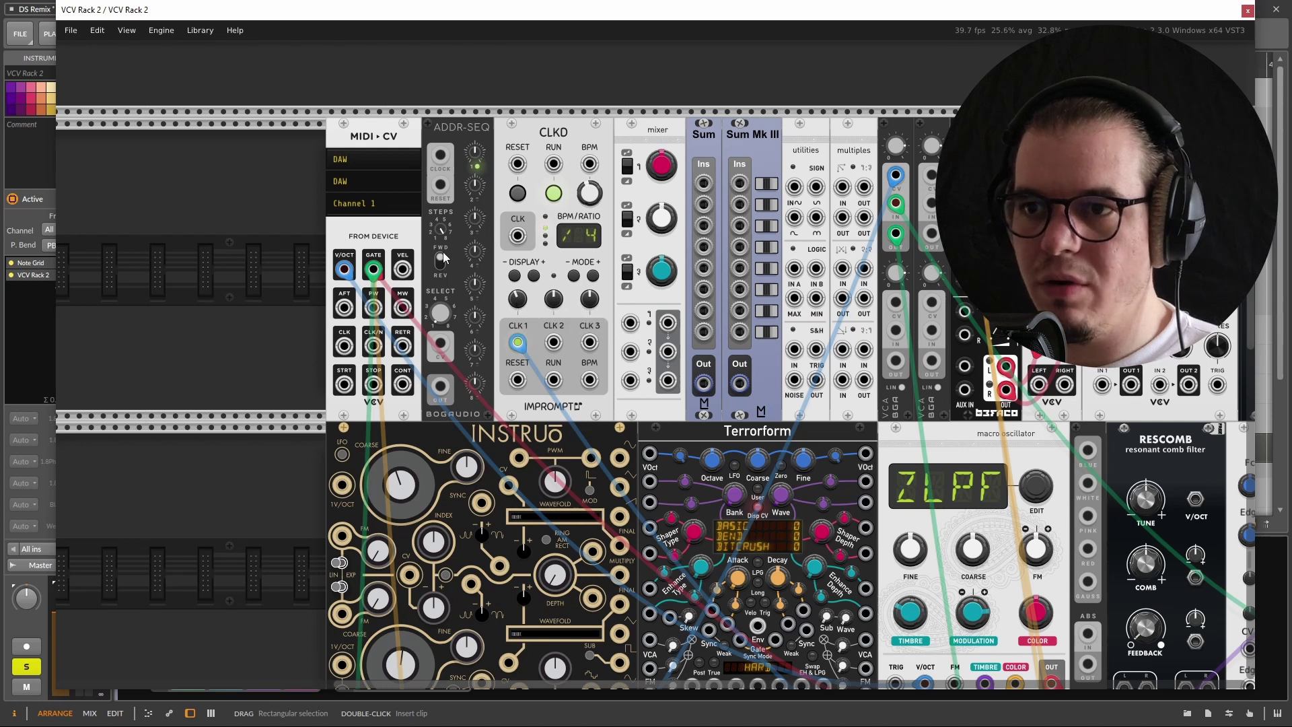
Patch the MIDI-CV module's CLK output into the CLKD's BPM input to sync it to the DAW clock
drag(348, 353, 590, 164)
drag(623, 308, 415, 278)
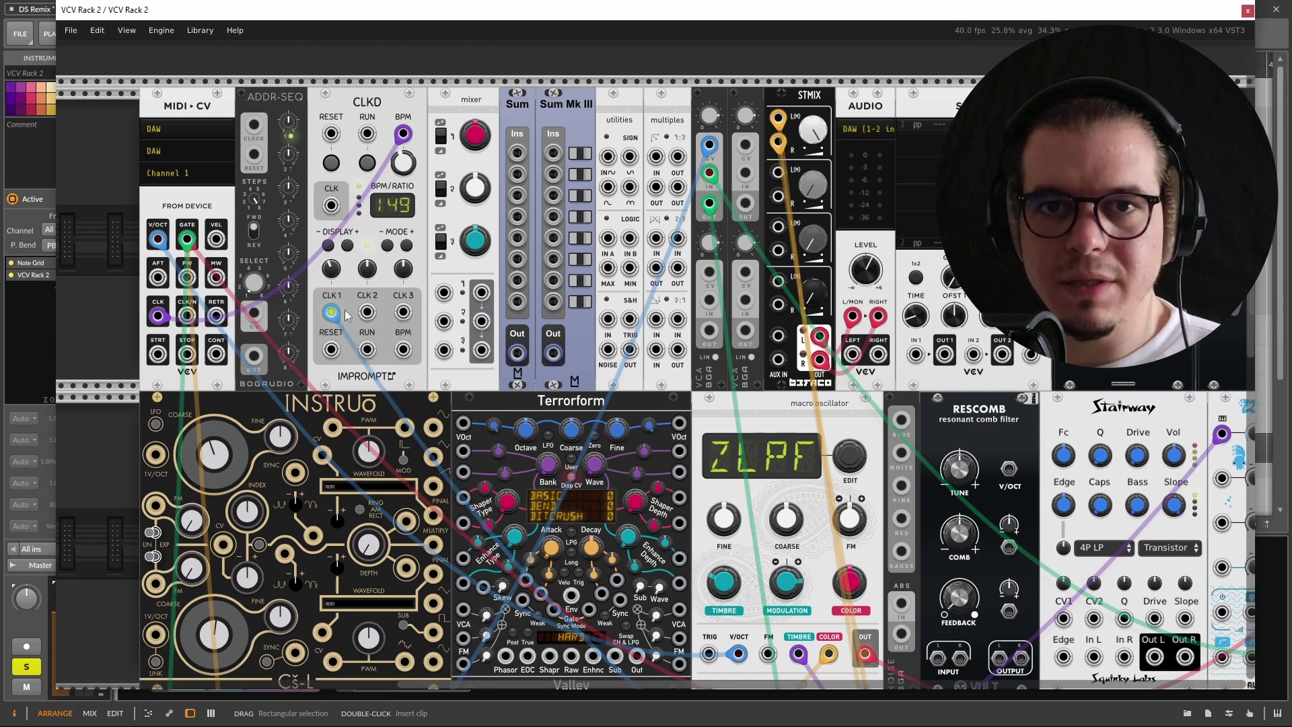
Check the Chronoblob's time modulation mode and listen to the delay with its clocked sample-and-hold modulation
scroll(501, 186, down, 10)
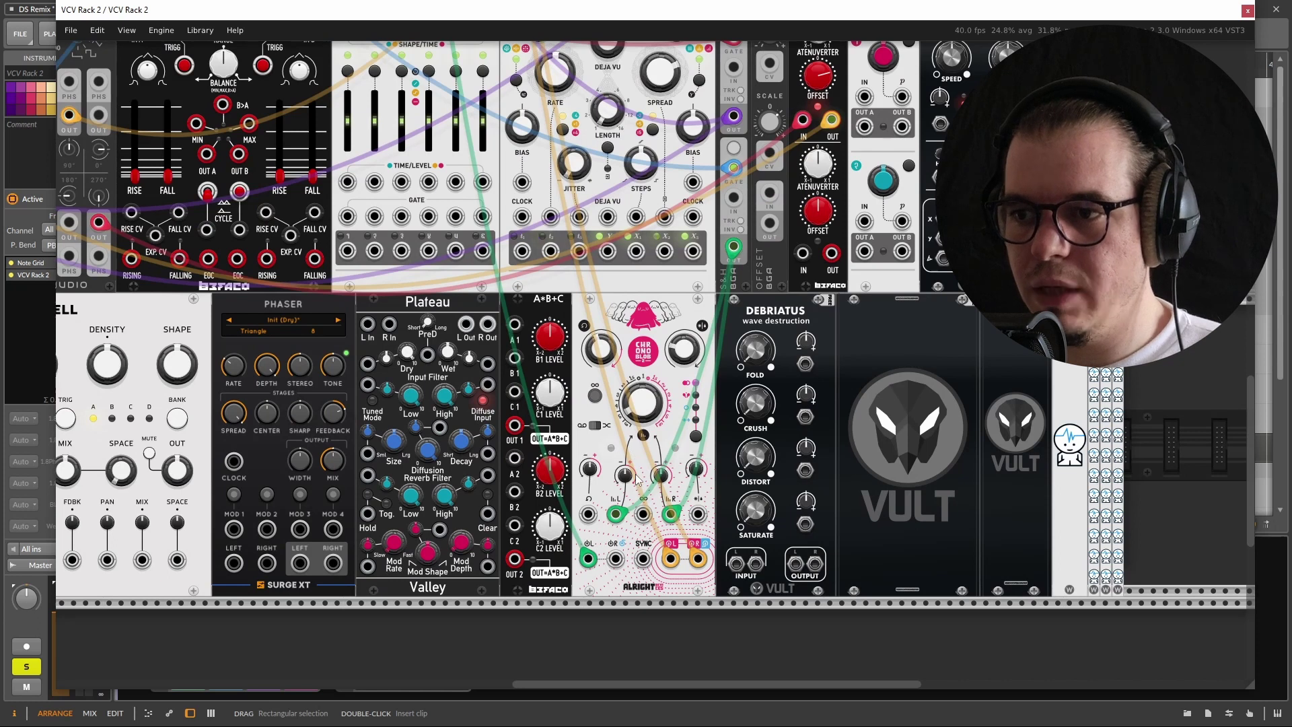
scroll(632, 483, up, 2)
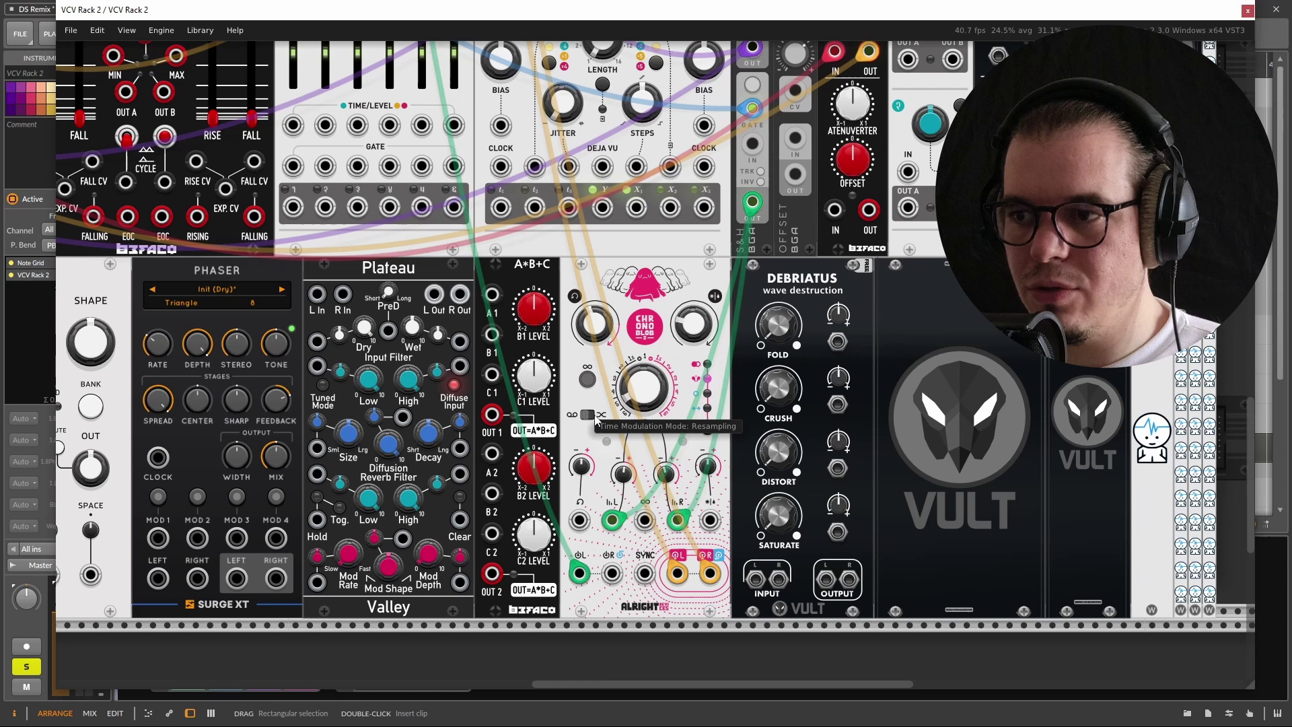
scroll(595, 420, down, 2)
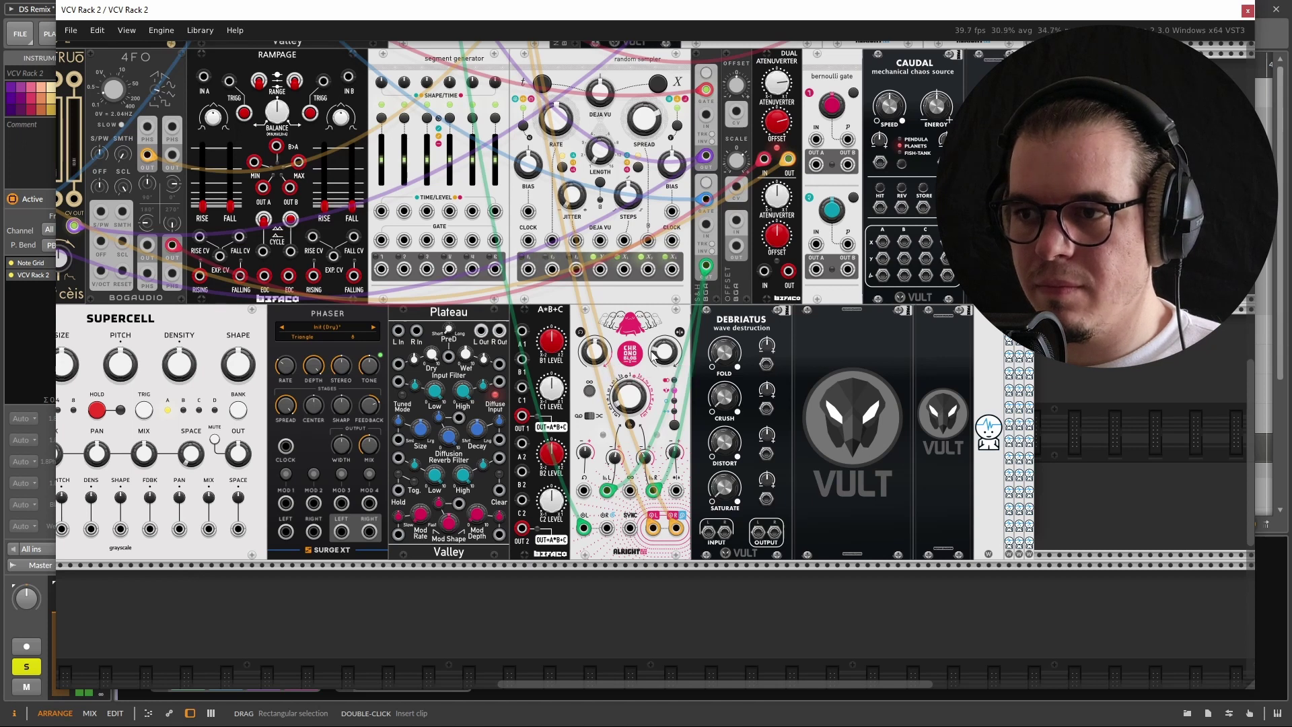
scroll(658, 412, up, 1)
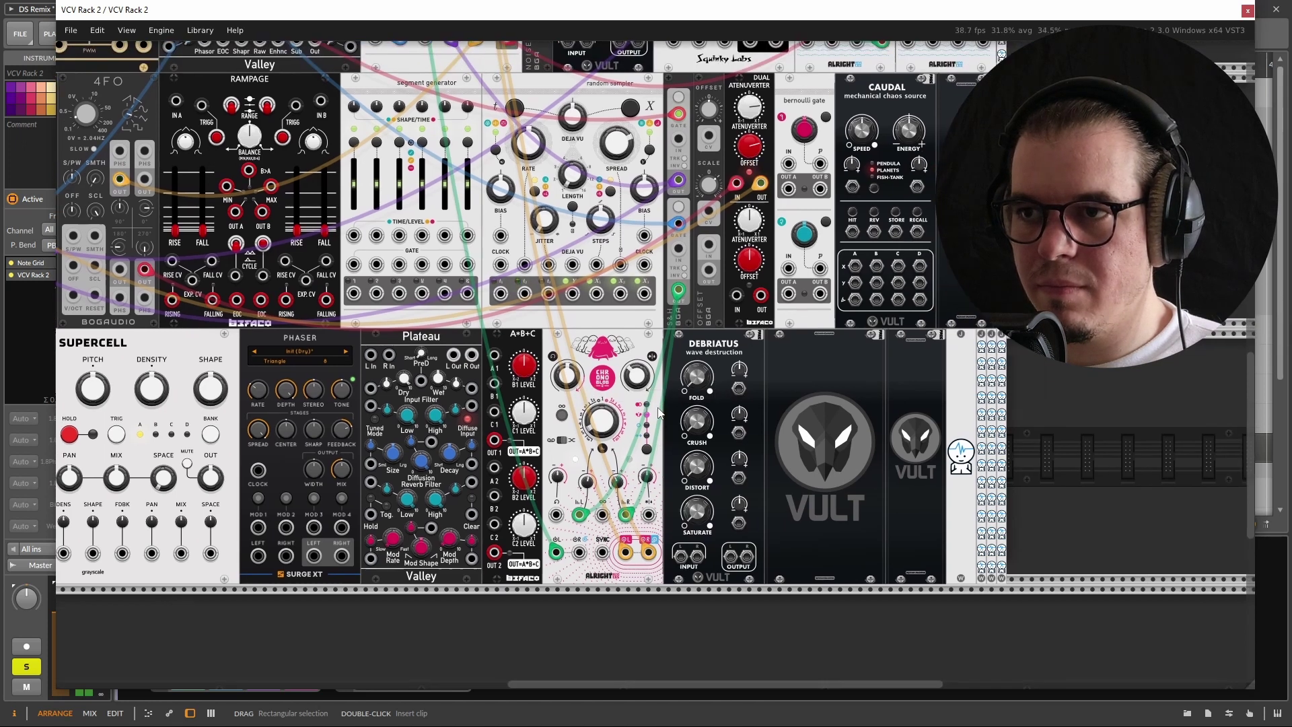
drag(658, 412, 663, 449)
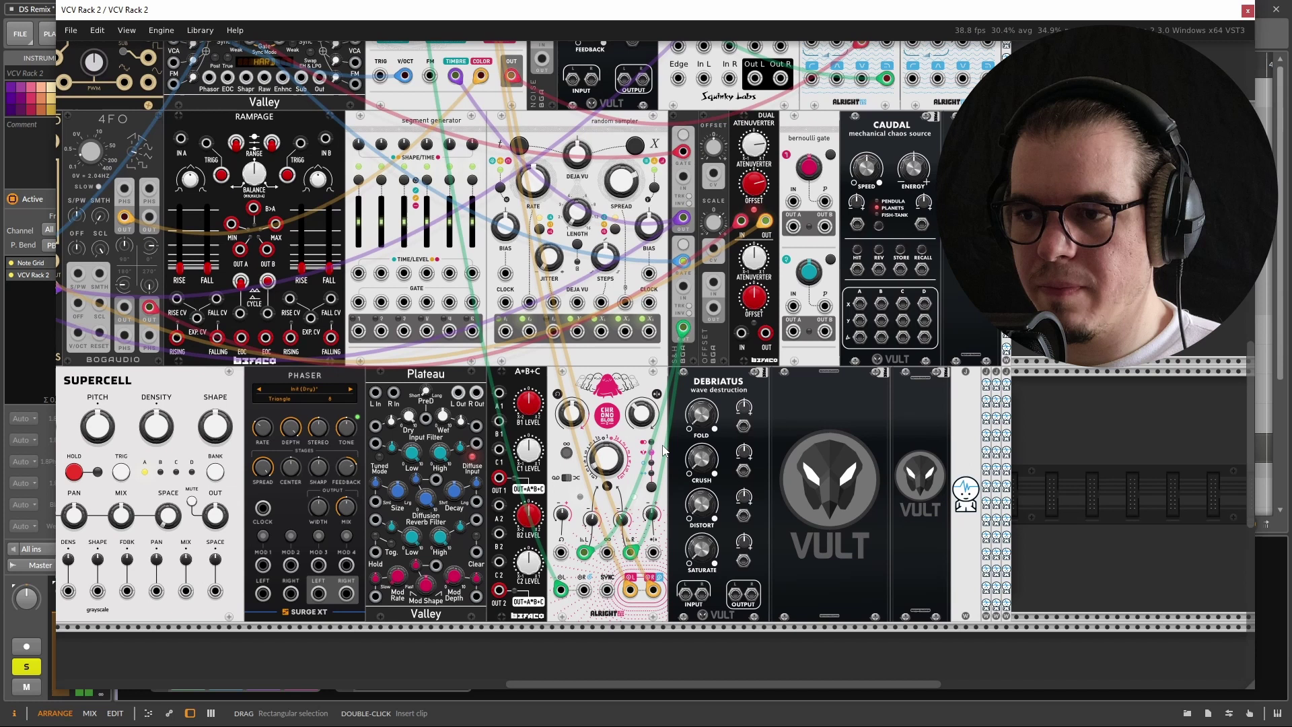
Patch the 4FO's Phase 2 output into the Macro Oscillator's FM input and set its FM amount to about 0.51
scroll(611, 300, up, 5)
scroll(611, 300, left, 4)
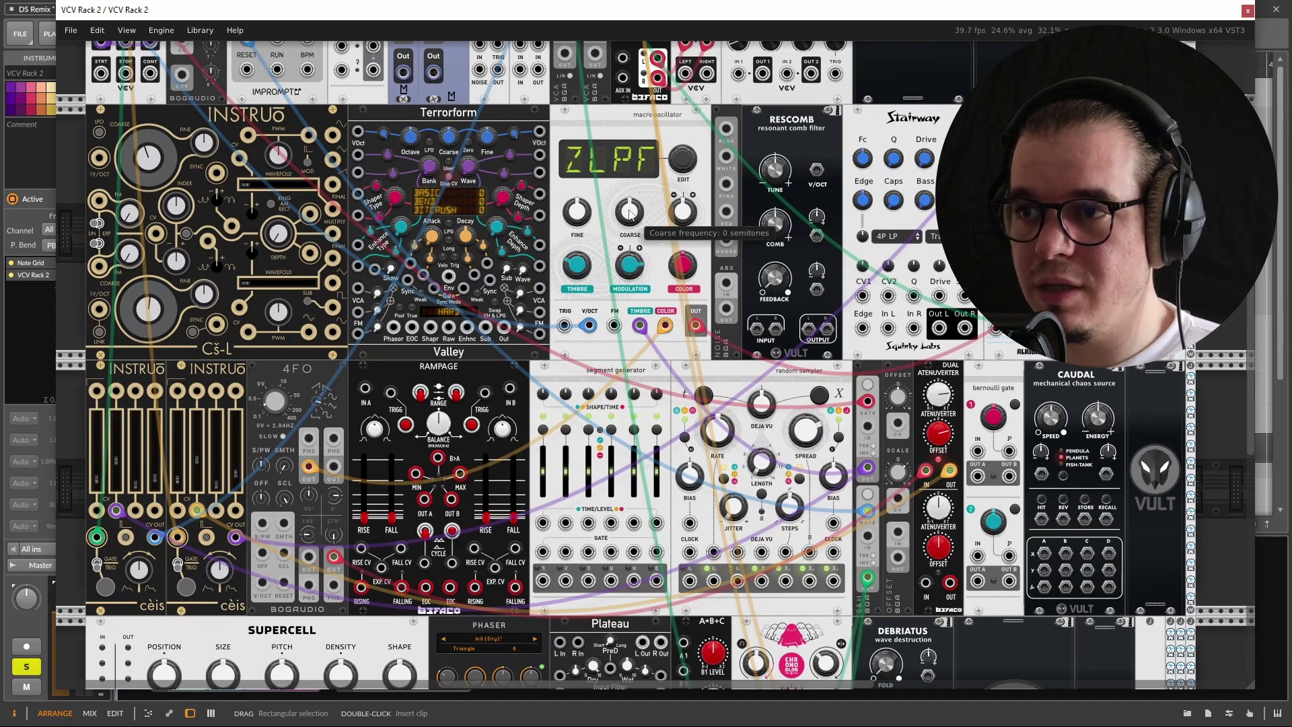
mouse_move(631, 214)
mouse_down()
mouse_move(630, 188)
mouse_move(630, 229)
mouse_move(631, 214)
mouse_up()
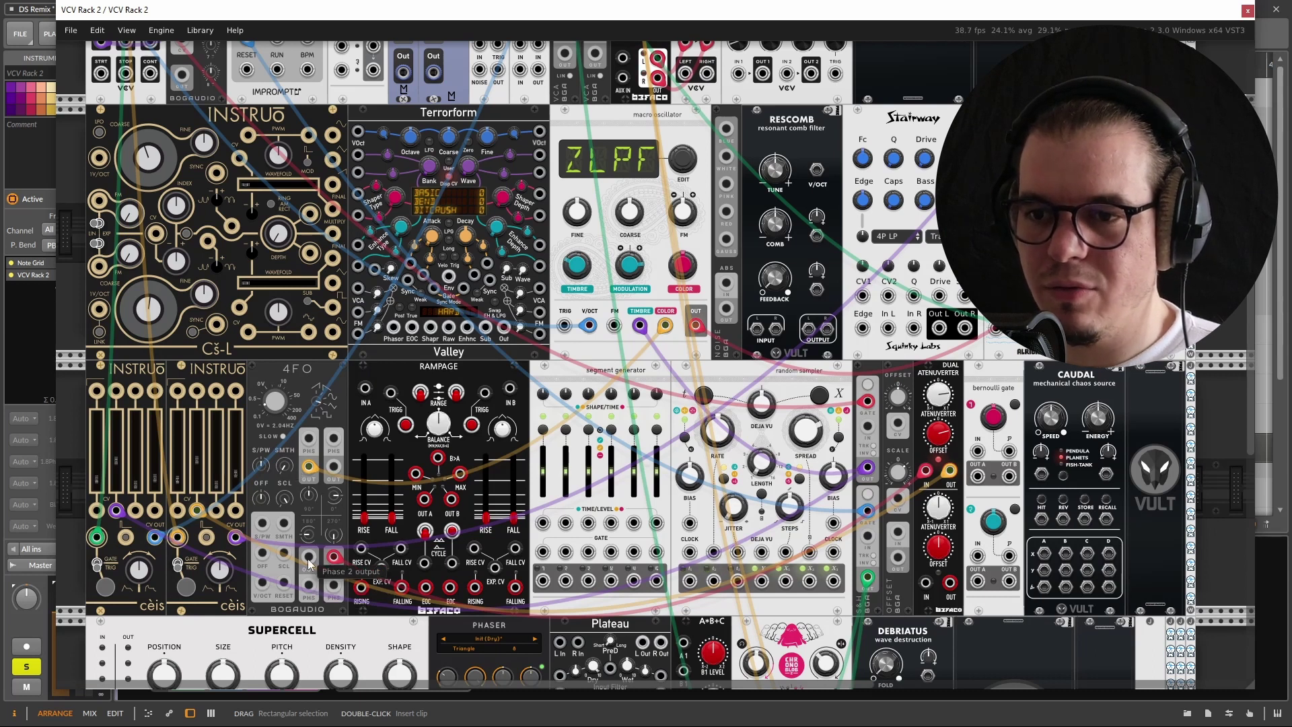
drag(307, 560, 612, 328)
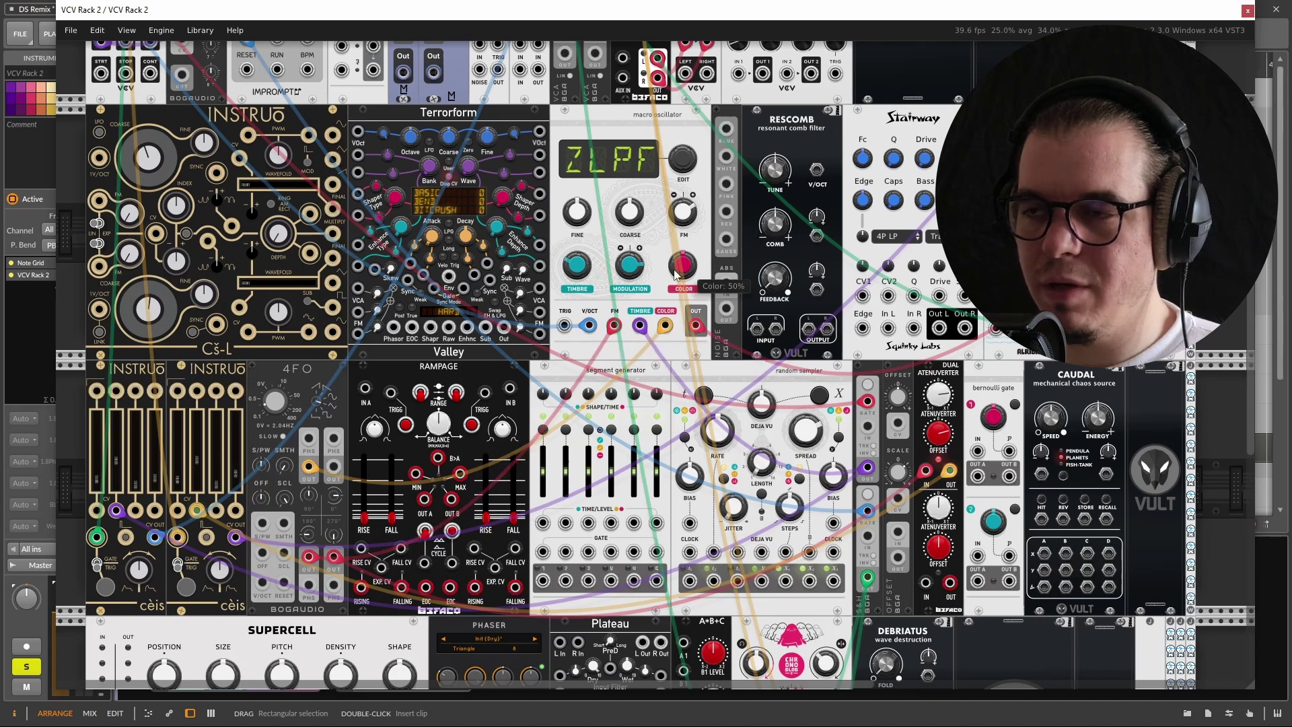
drag(689, 221, 668, 258)
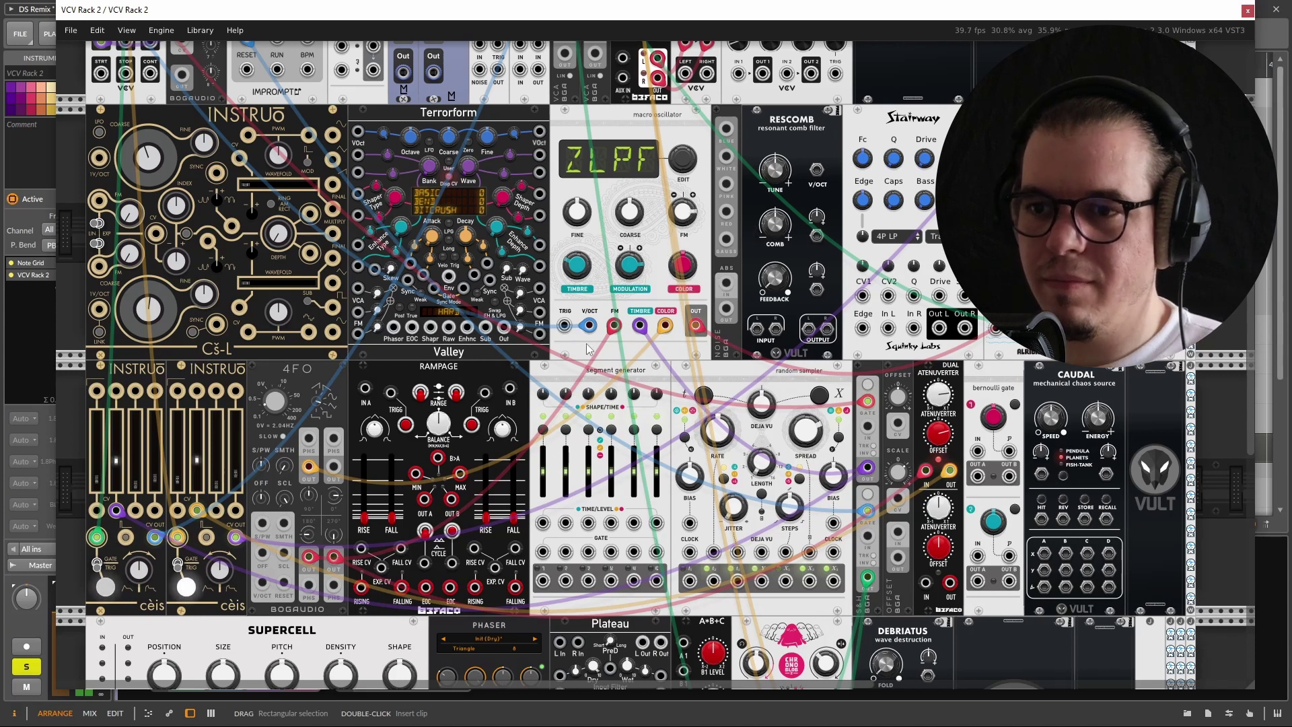
Shift the plugin window aside, unsolo the VCV Rack track in Bitwig, and listen to the patch in the full mix
scroll(569, 339, down, 5)
scroll(569, 339, up, 3)
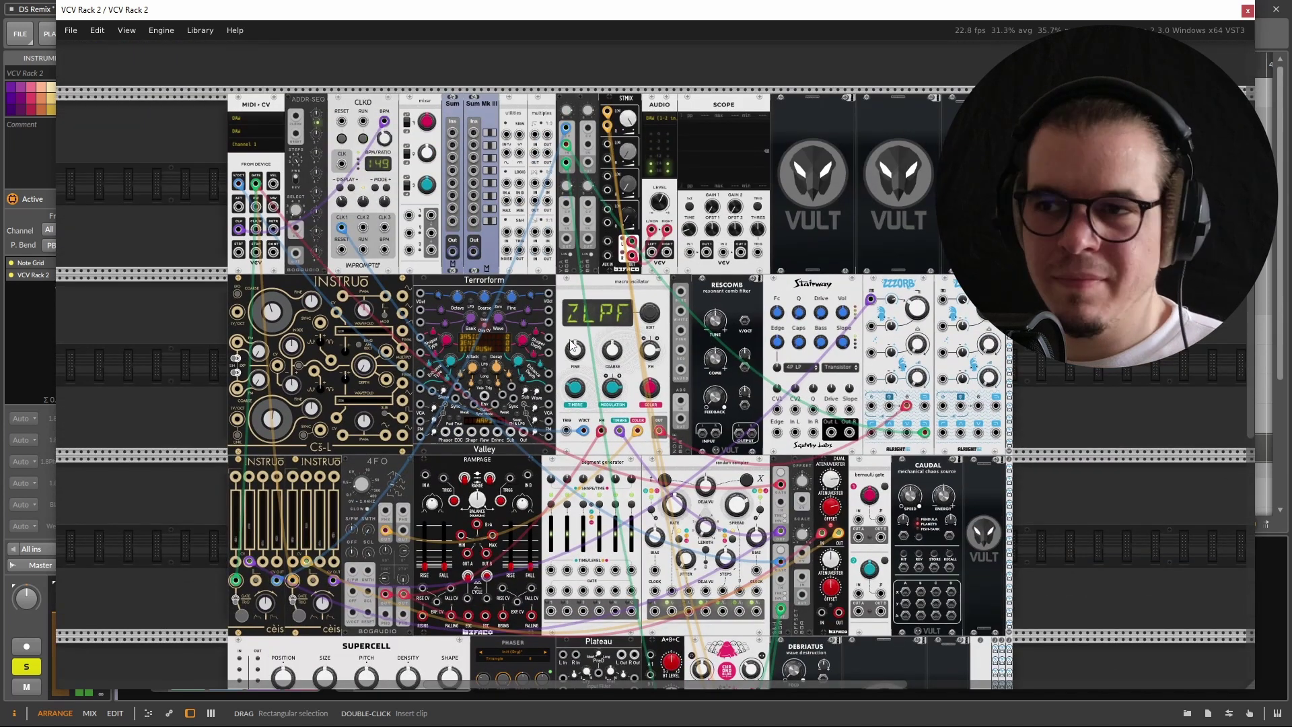
drag(116, 17, 147, 17)
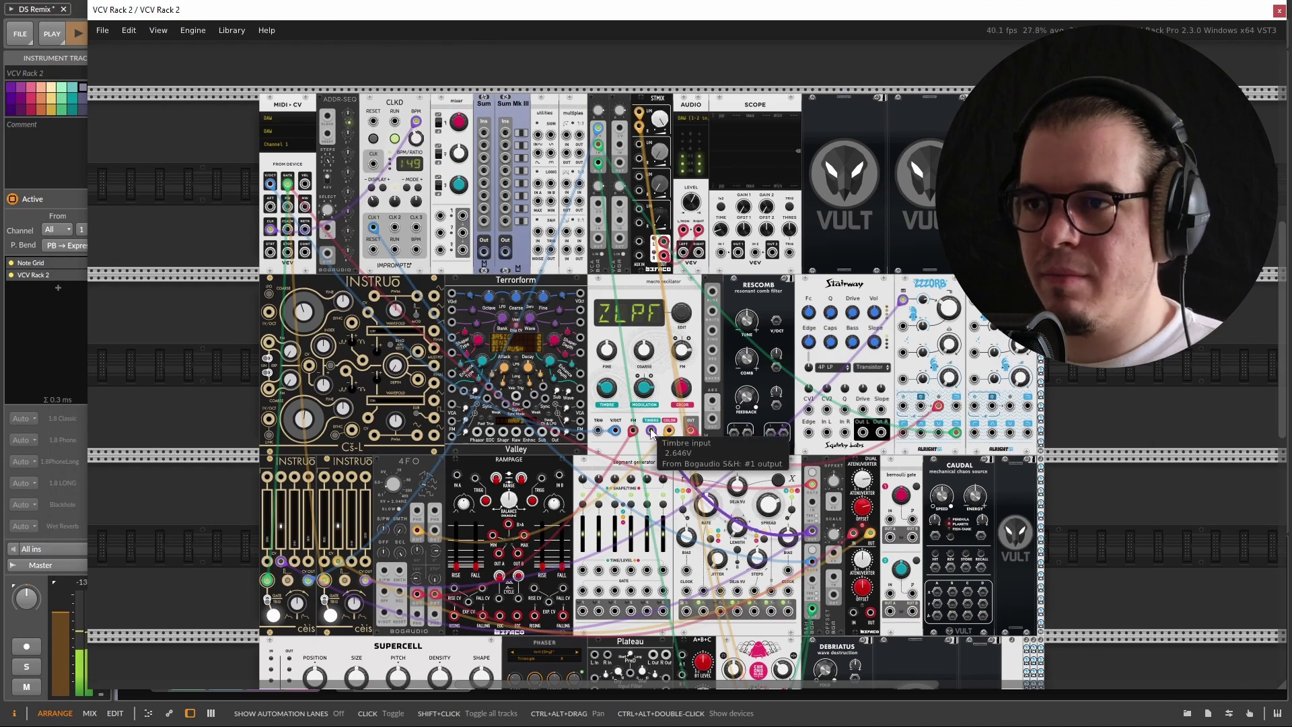
scroll(651, 433, down, 4)
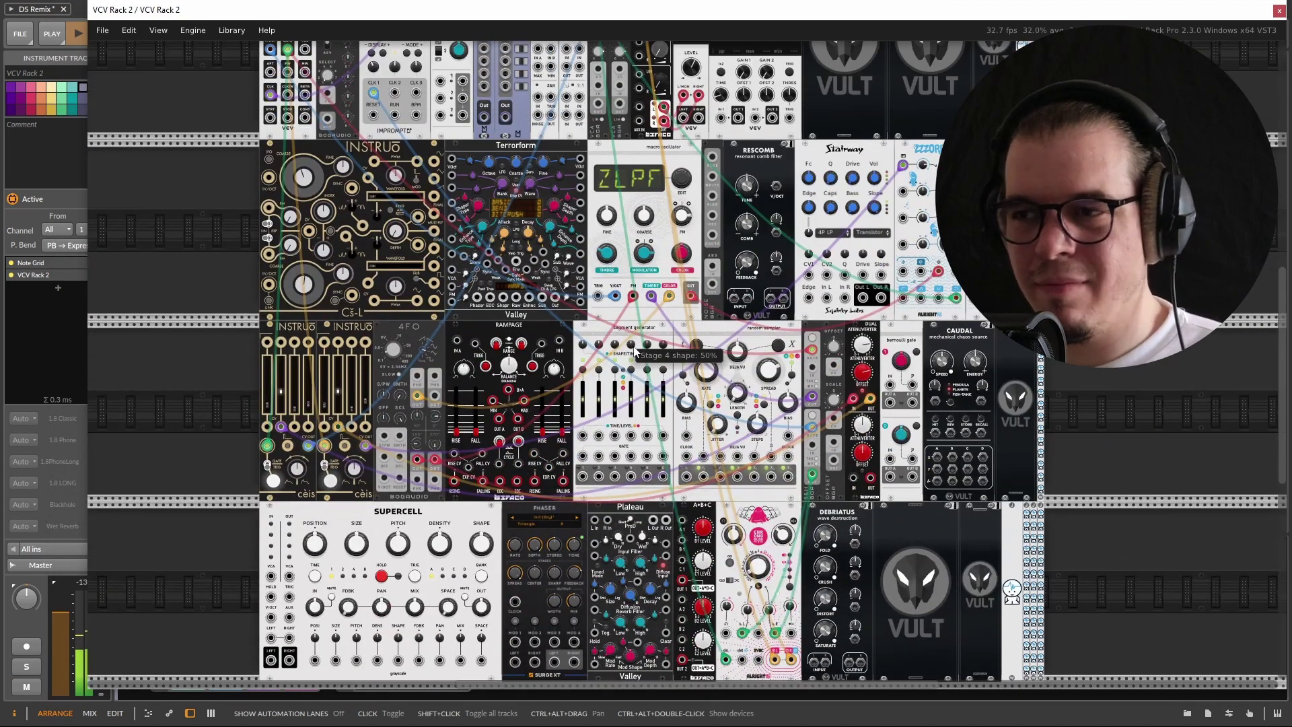
scroll(635, 349, up, 3)
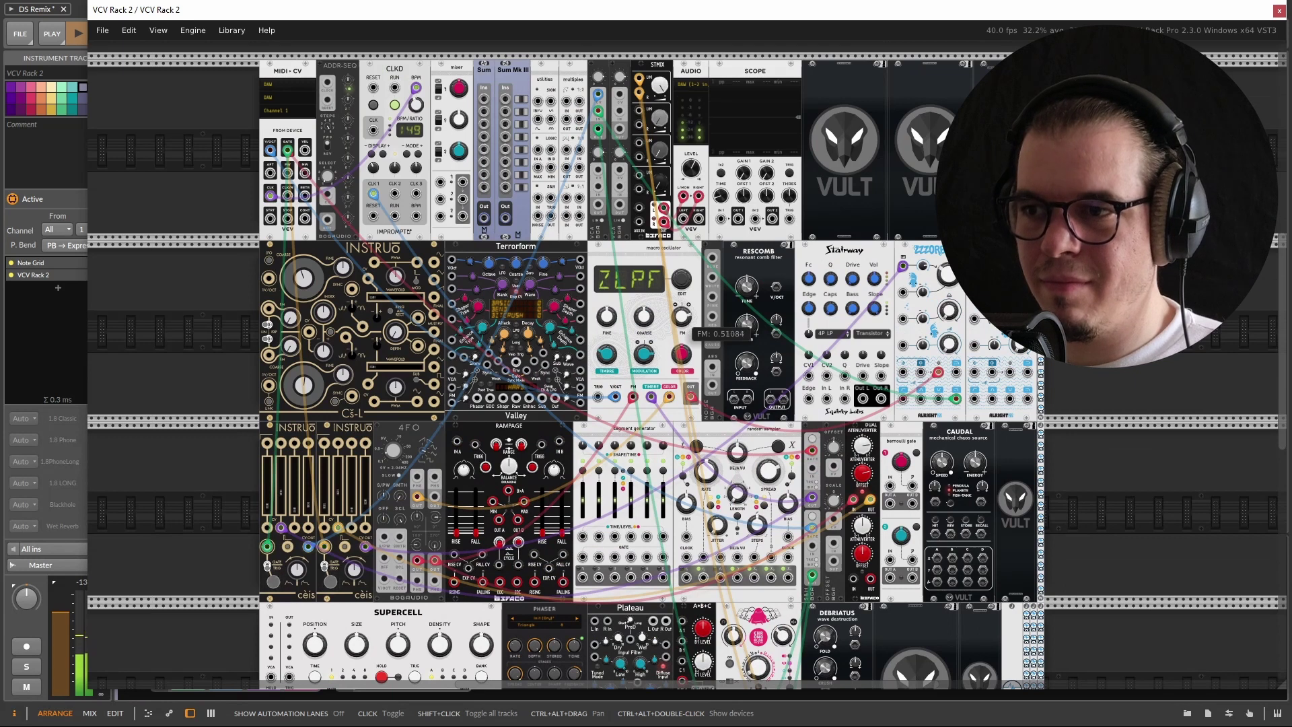
scroll(672, 318, down, 1)
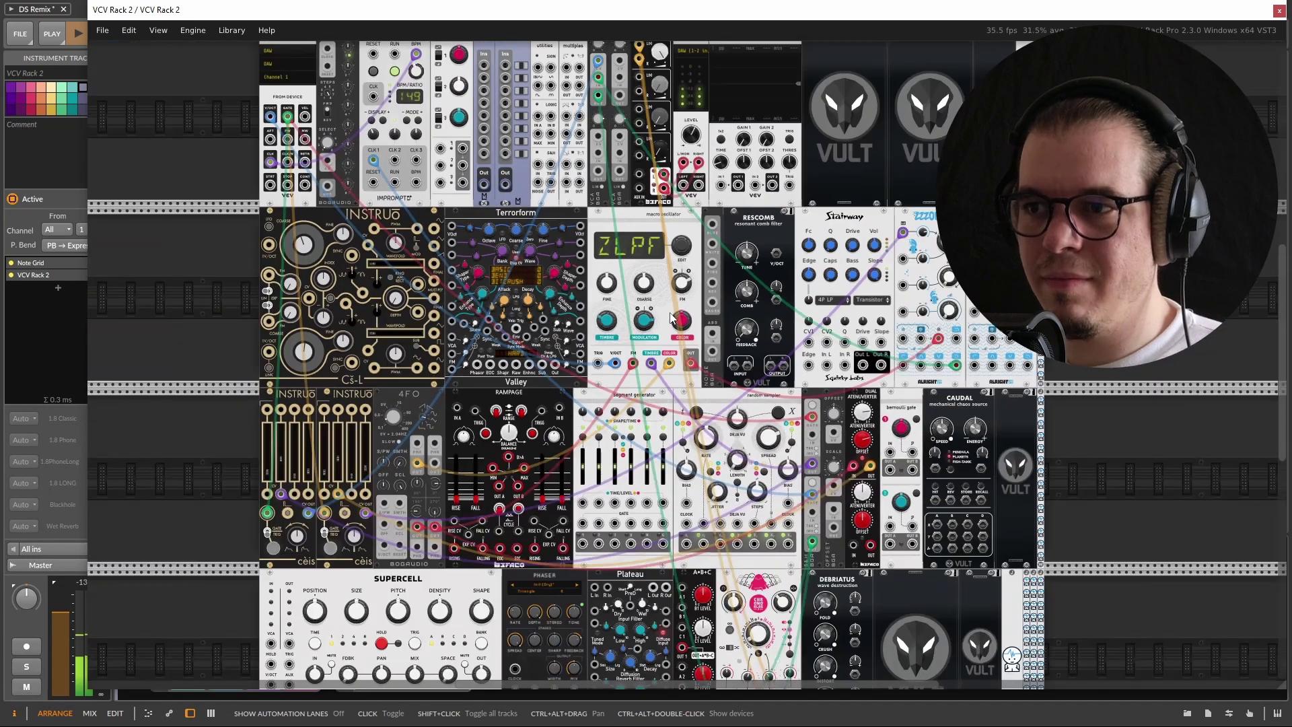
scroll(587, 309, right, 1)
scroll(587, 310, right, 1)
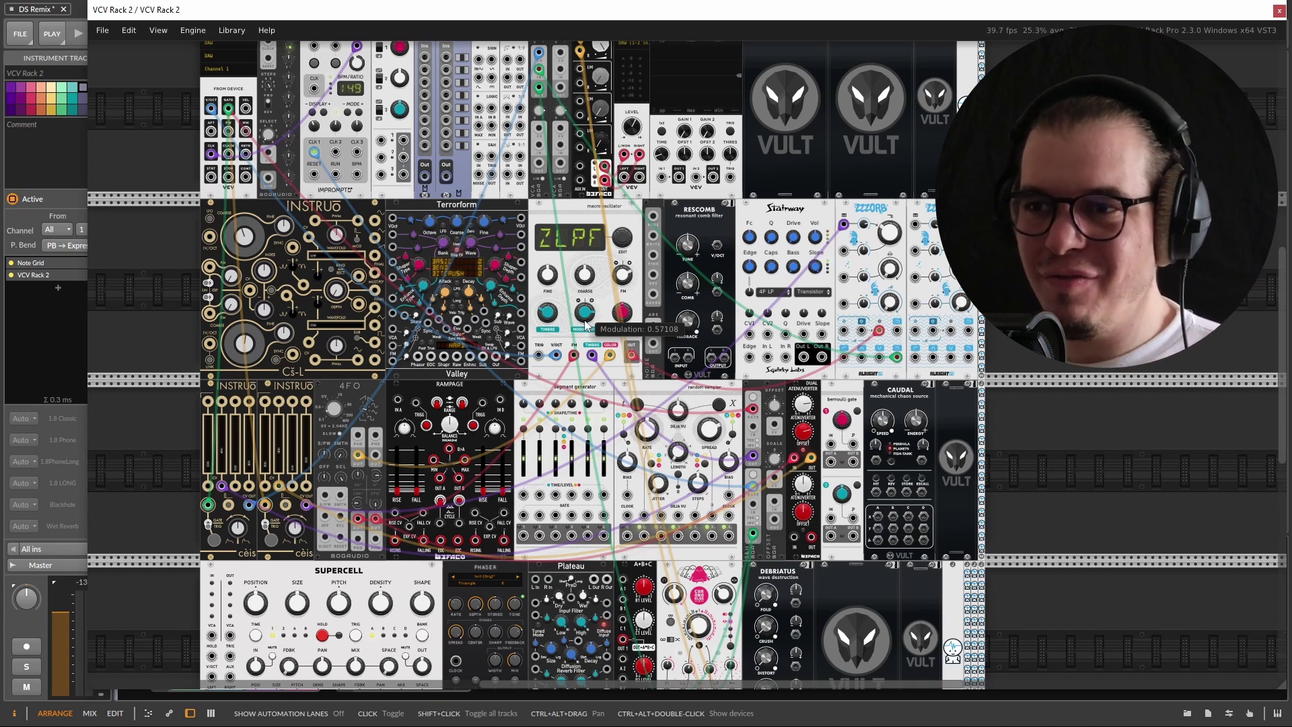
scroll(567, 294, up, 2)
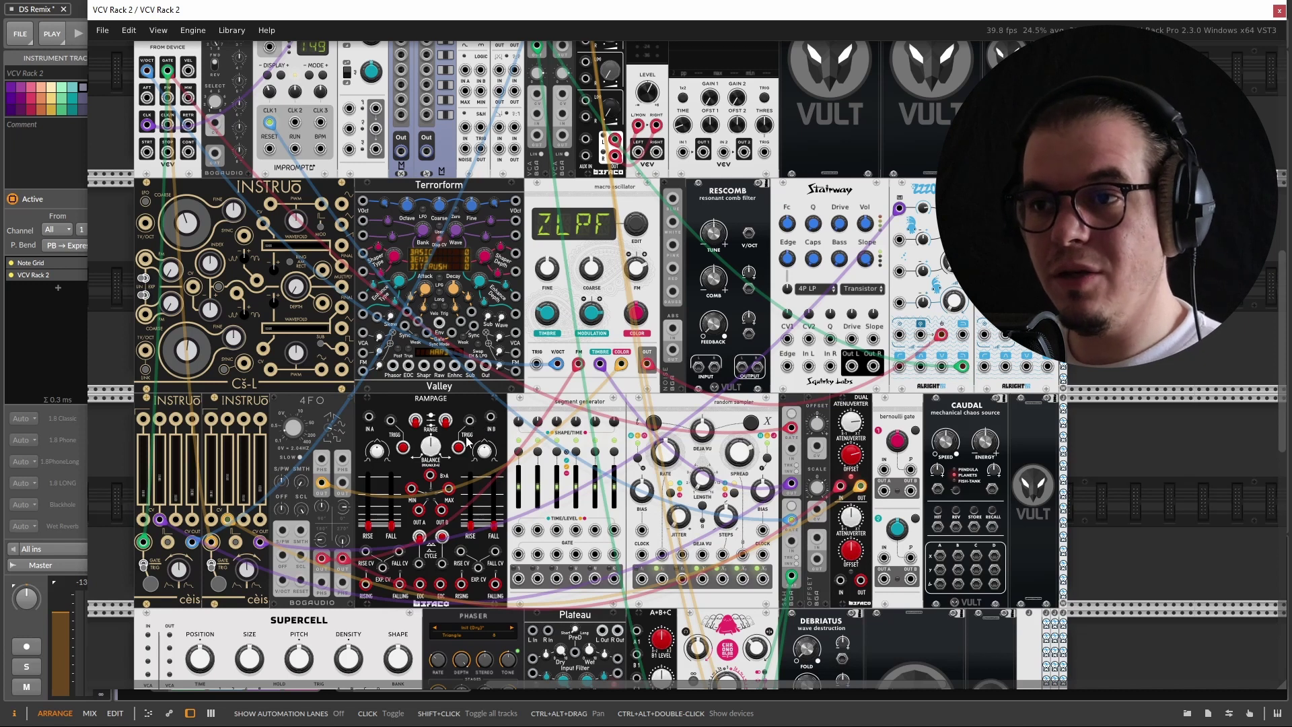
scroll(490, 432, up, 2)
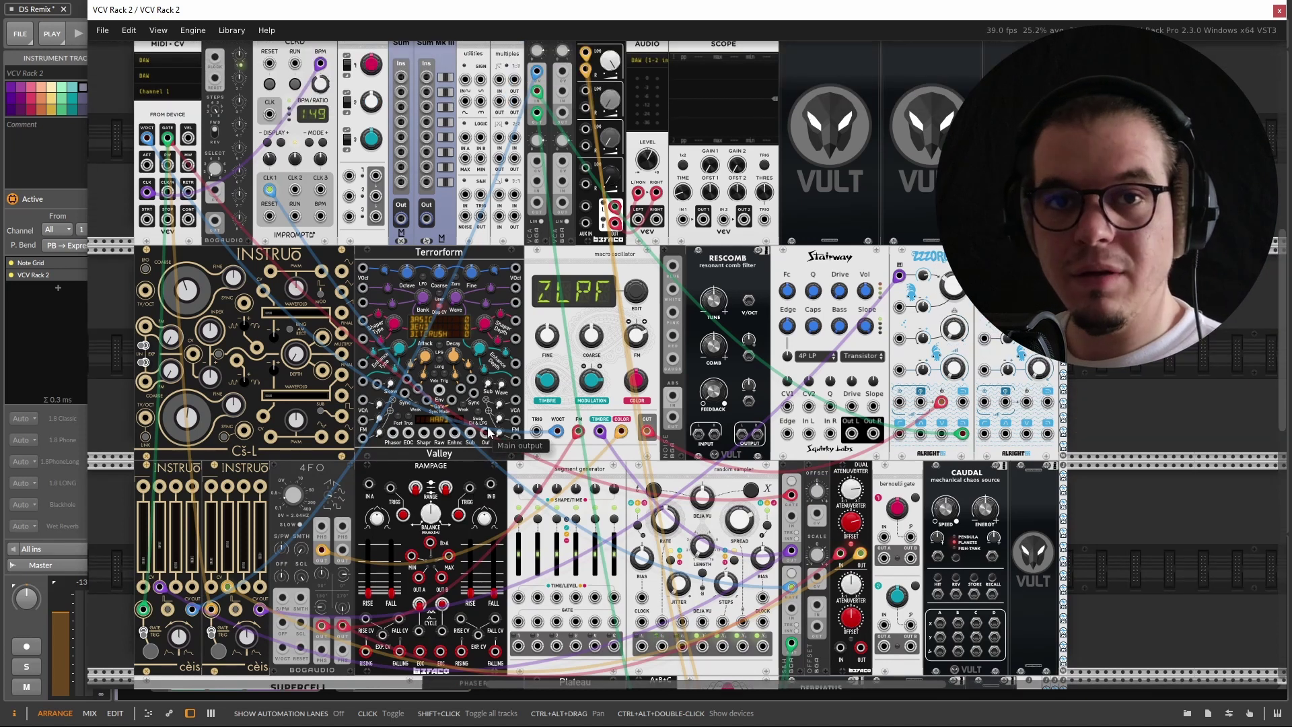
scroll(490, 433, down, 3)
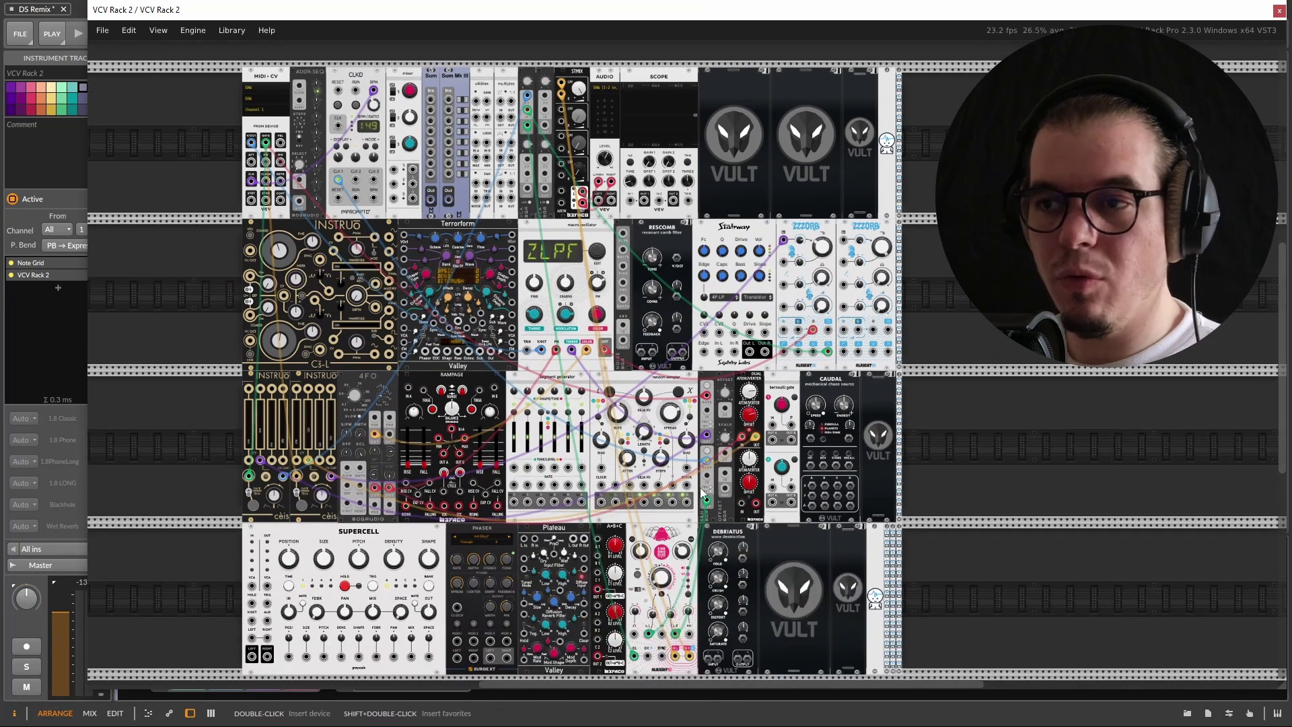
scroll(689, 475, down, 1)
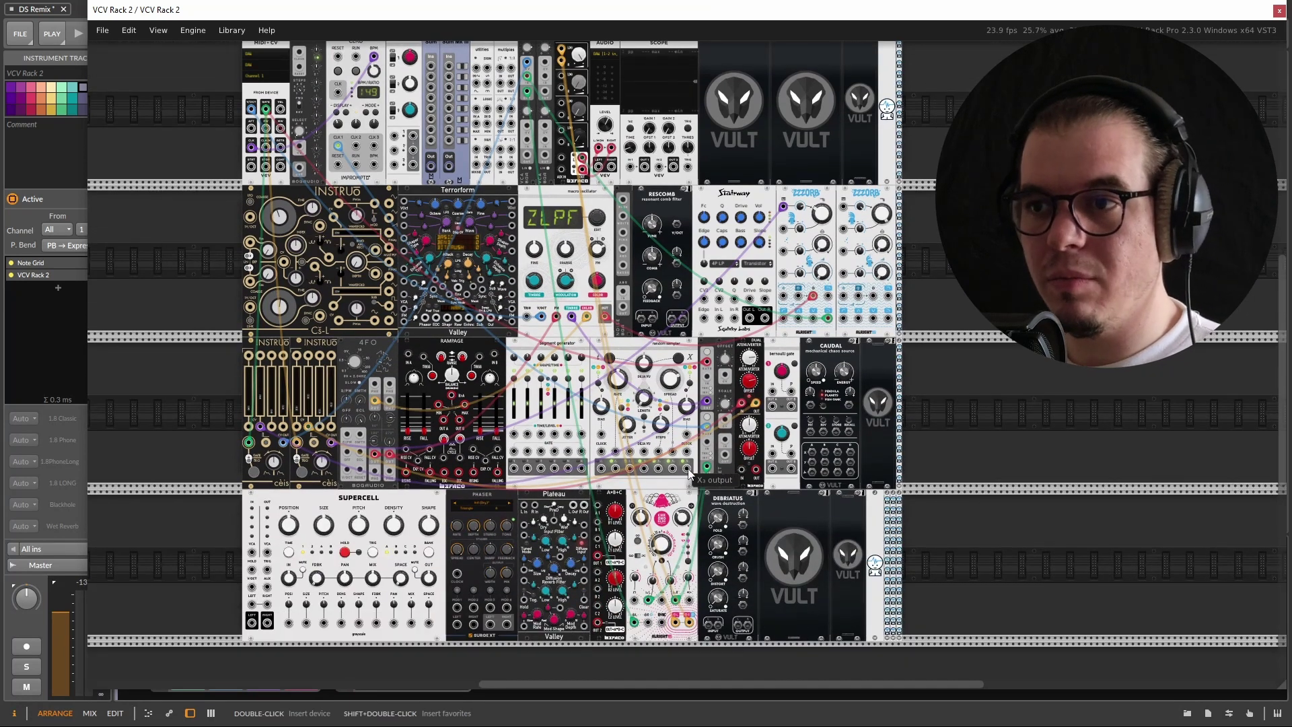